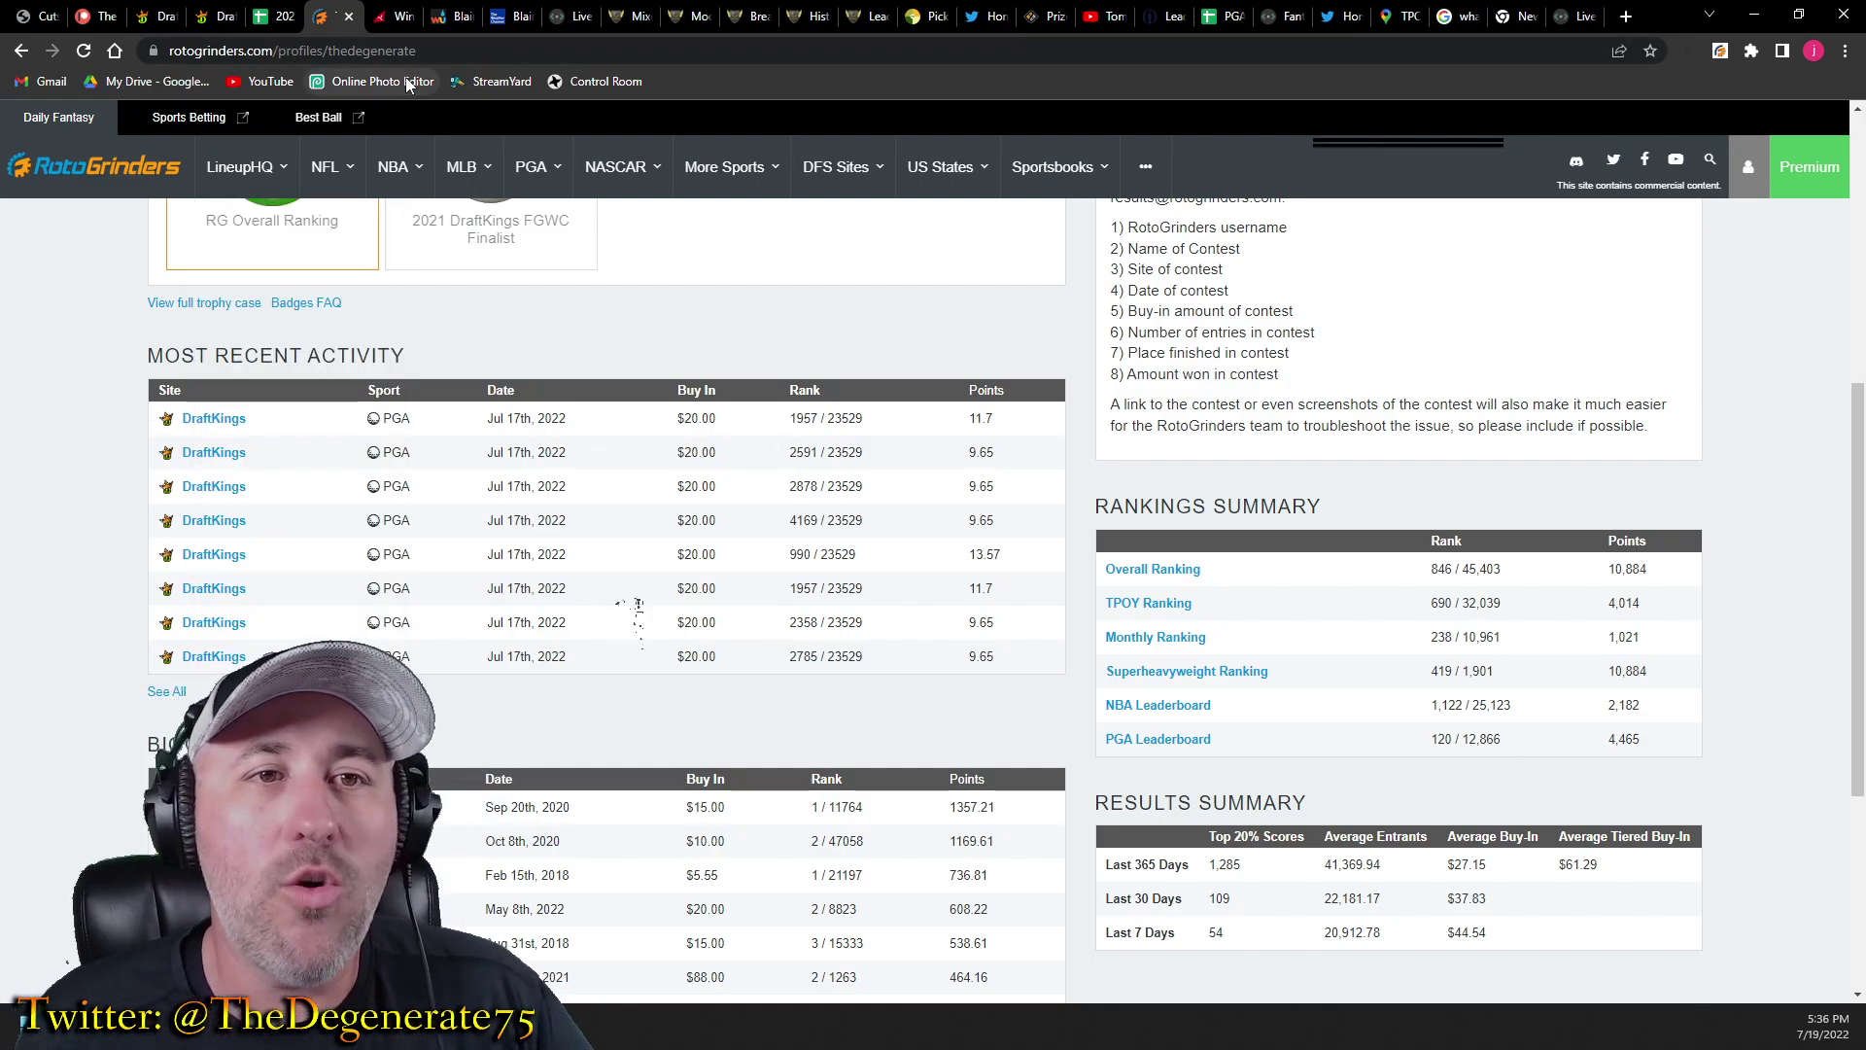
Review the TPC Twin Cities course breakdown, including its approach shot distribution, finish-position charts and hole-by-hole scorecard.
left_click(692, 11)
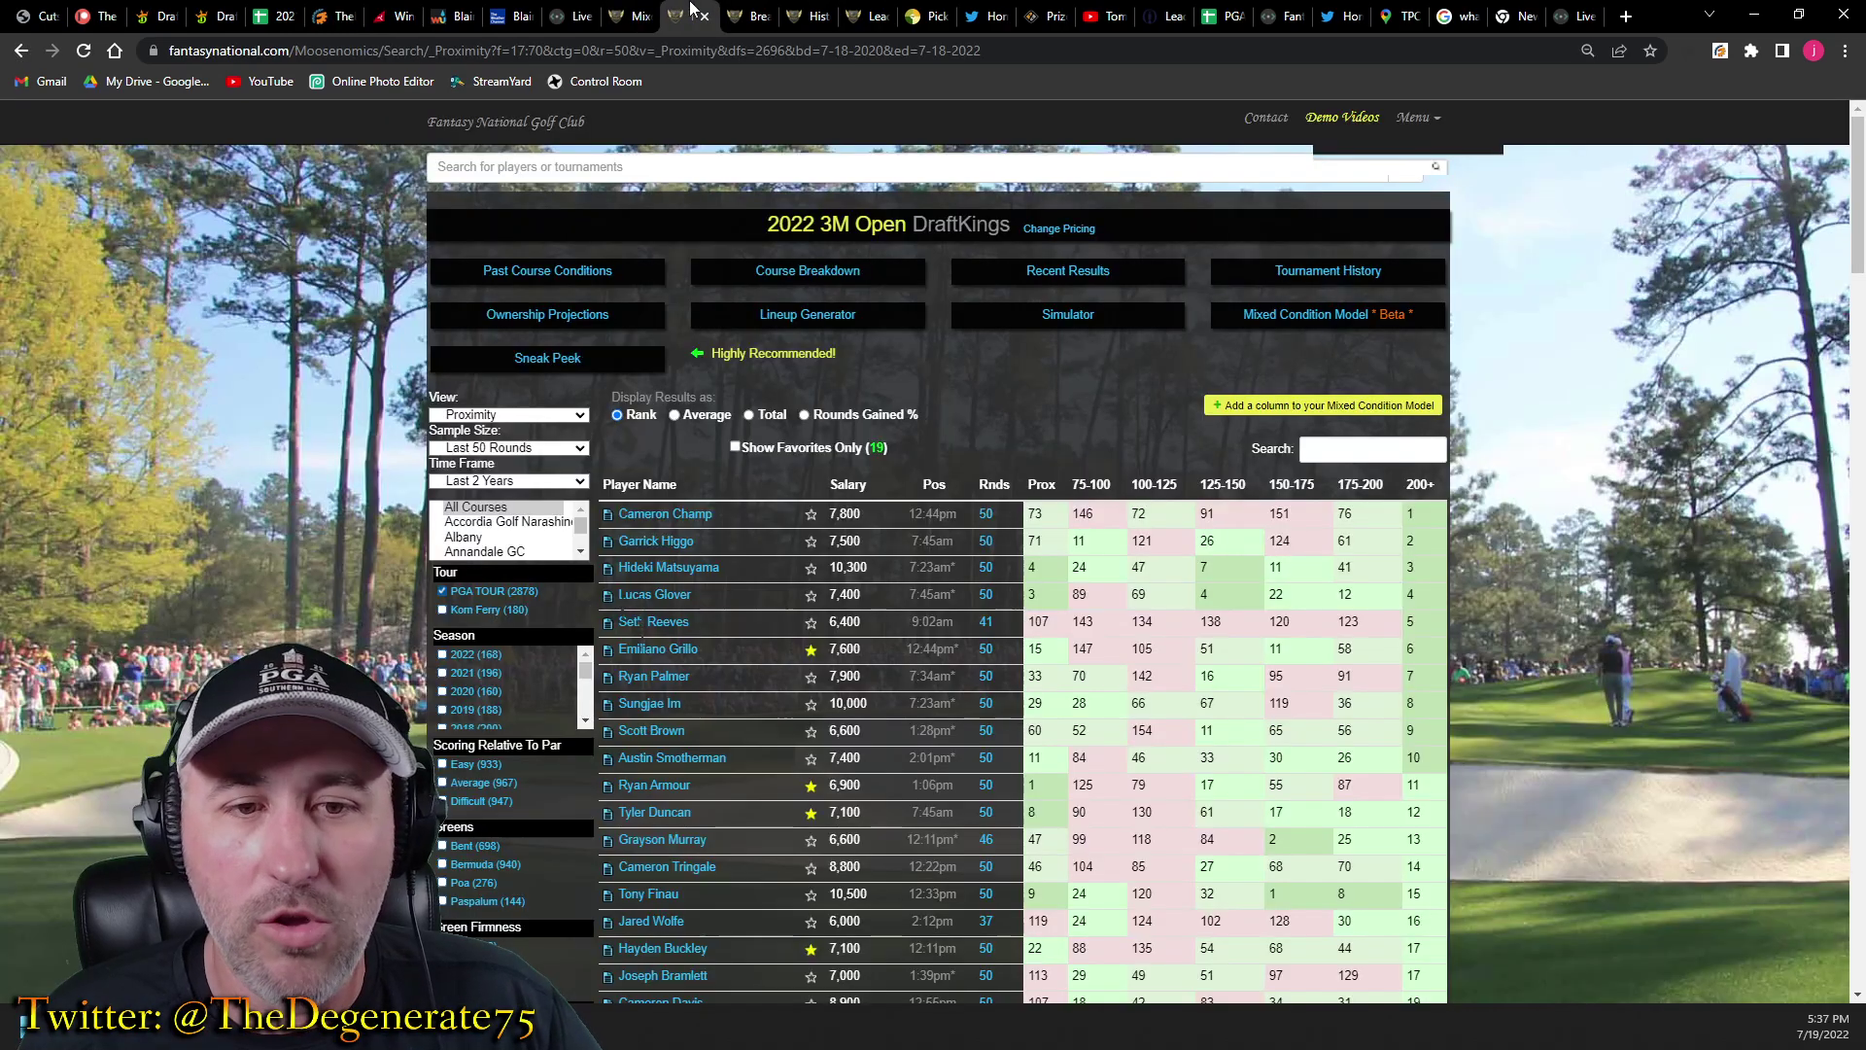
left_click(743, 12)
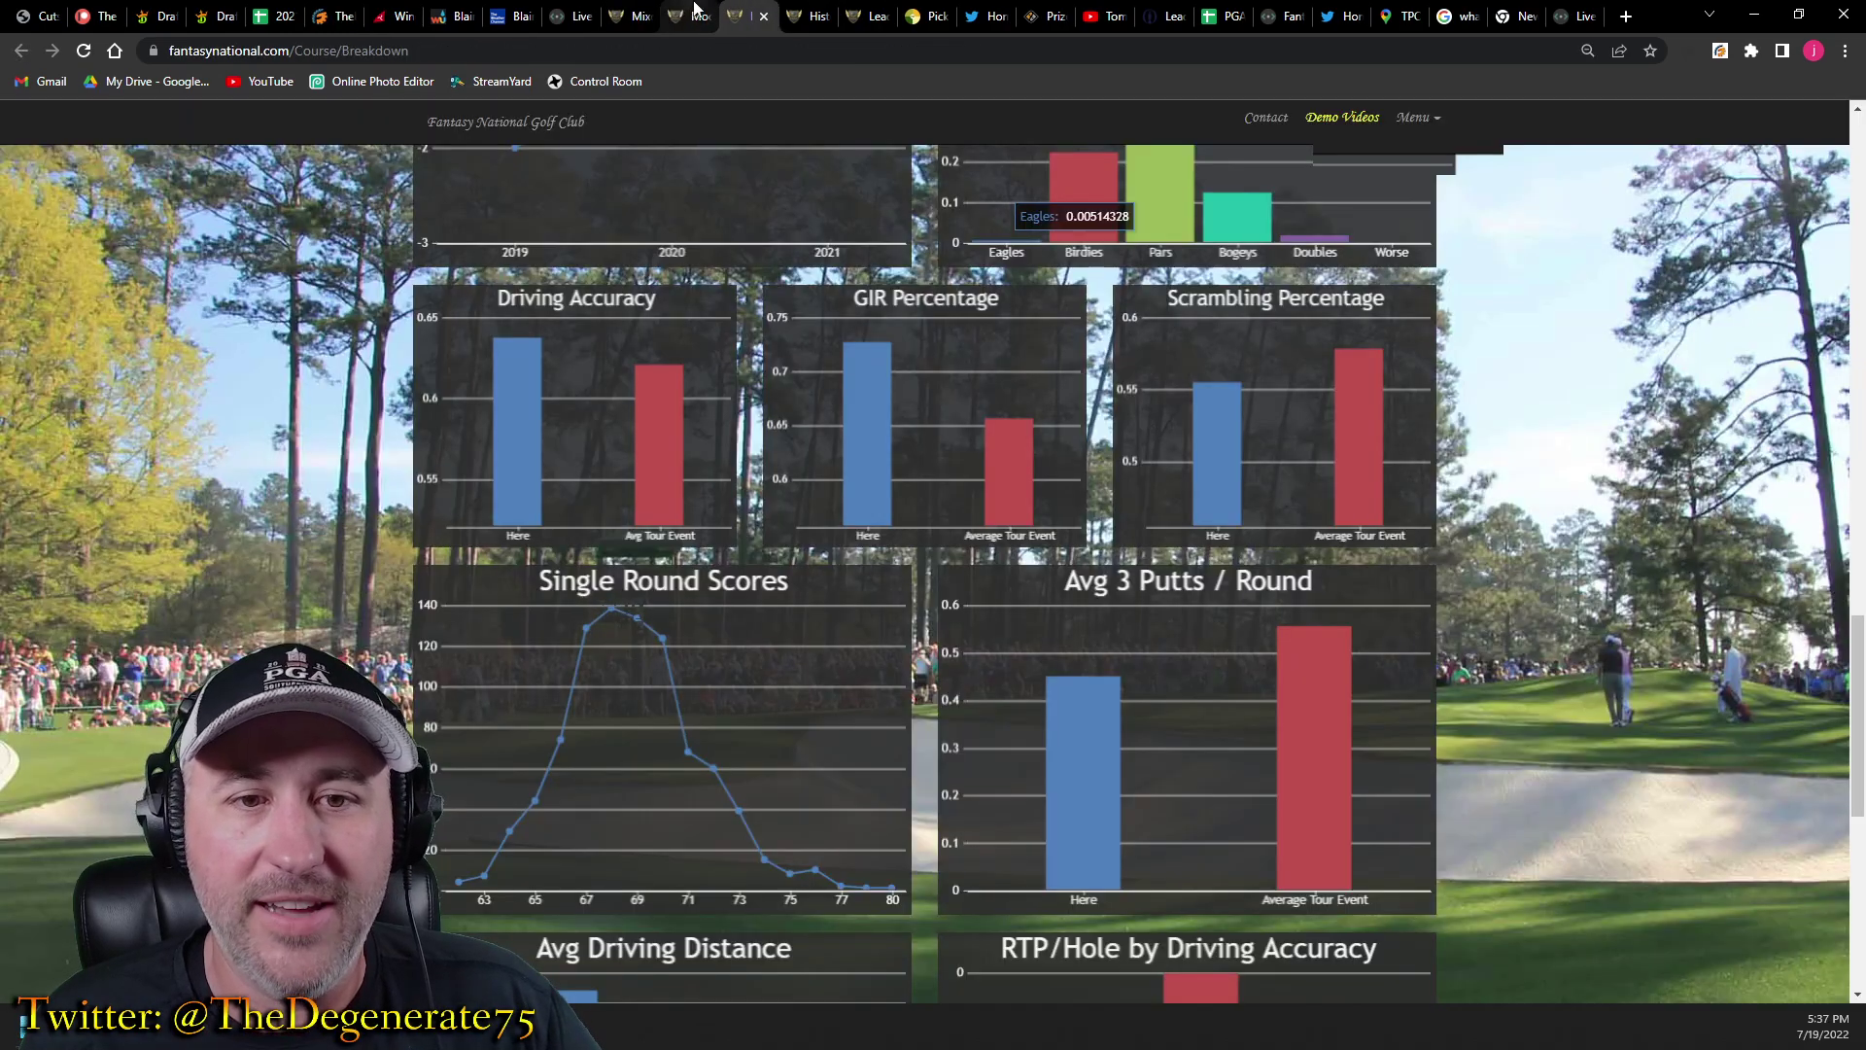
left_click(692, 11)
left_click(744, 11)
scroll(815, 394, "up", 15)
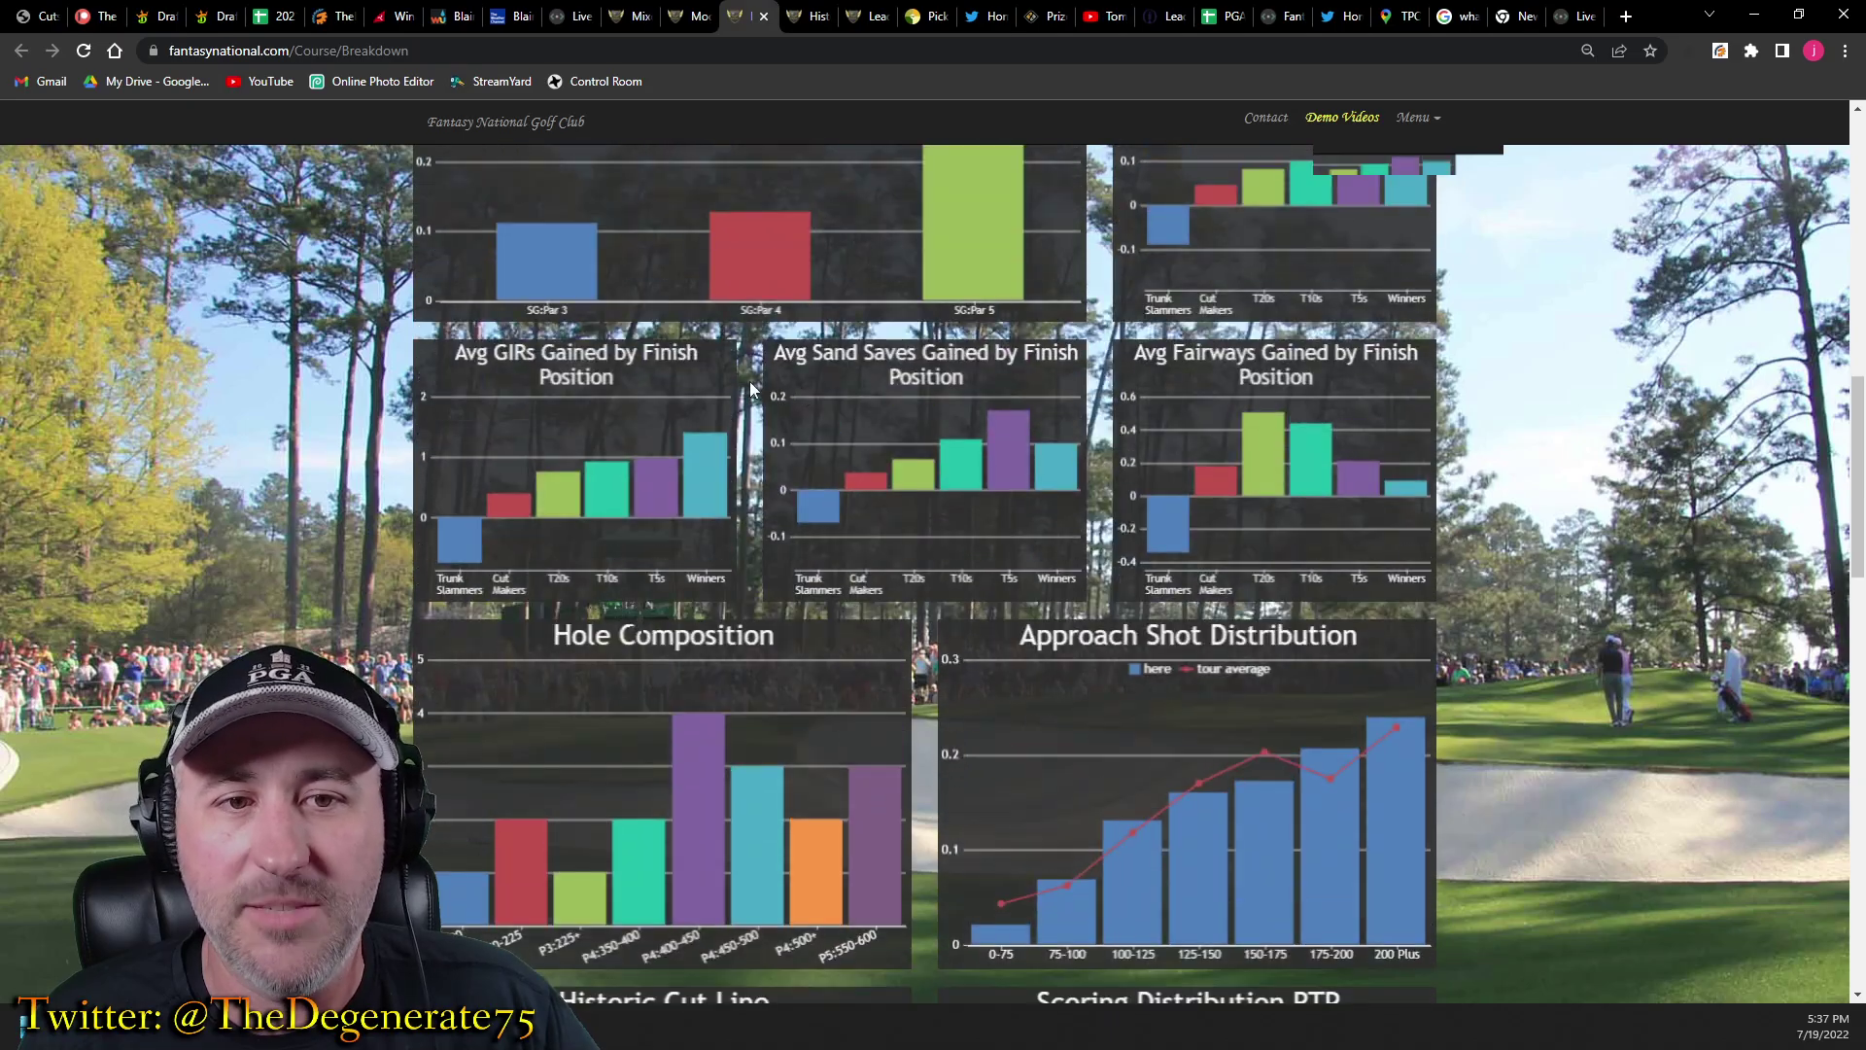
scroll(507, 388, "down", 10)
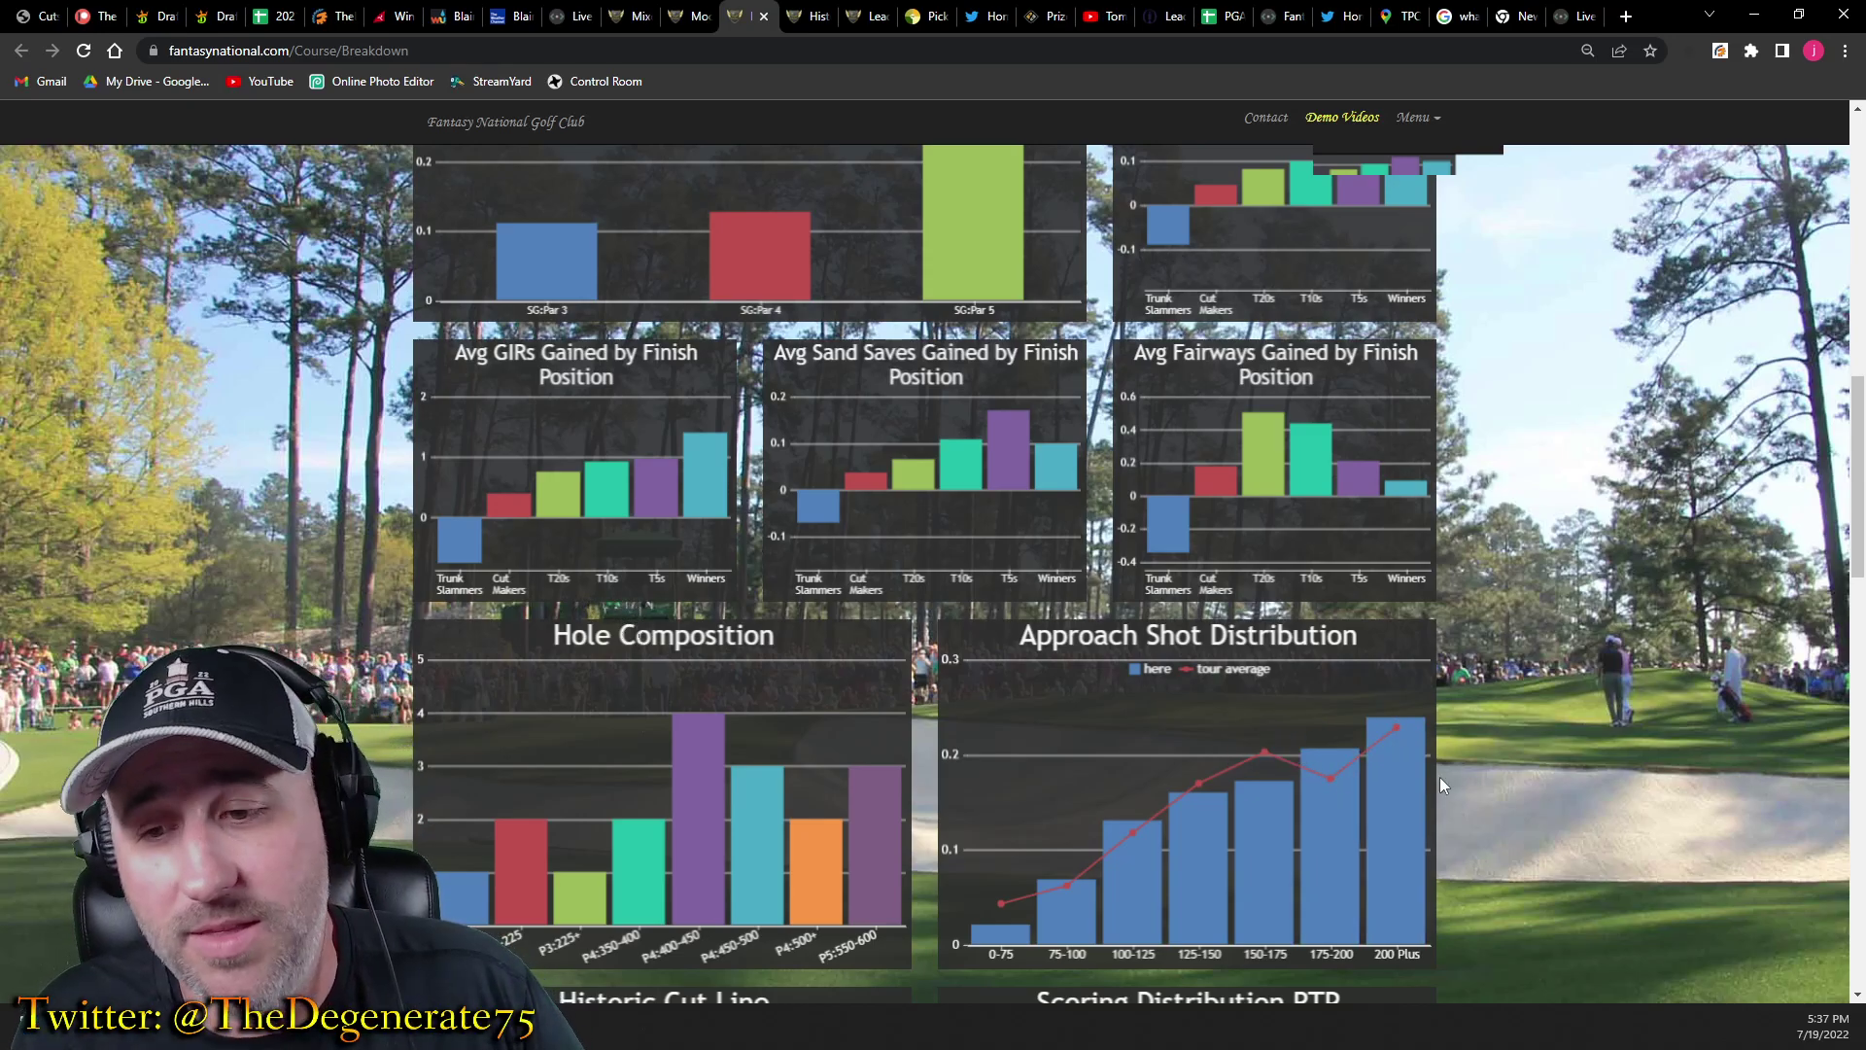
scroll(1463, 777, "down", 3)
scroll(1496, 774, "up", 15)
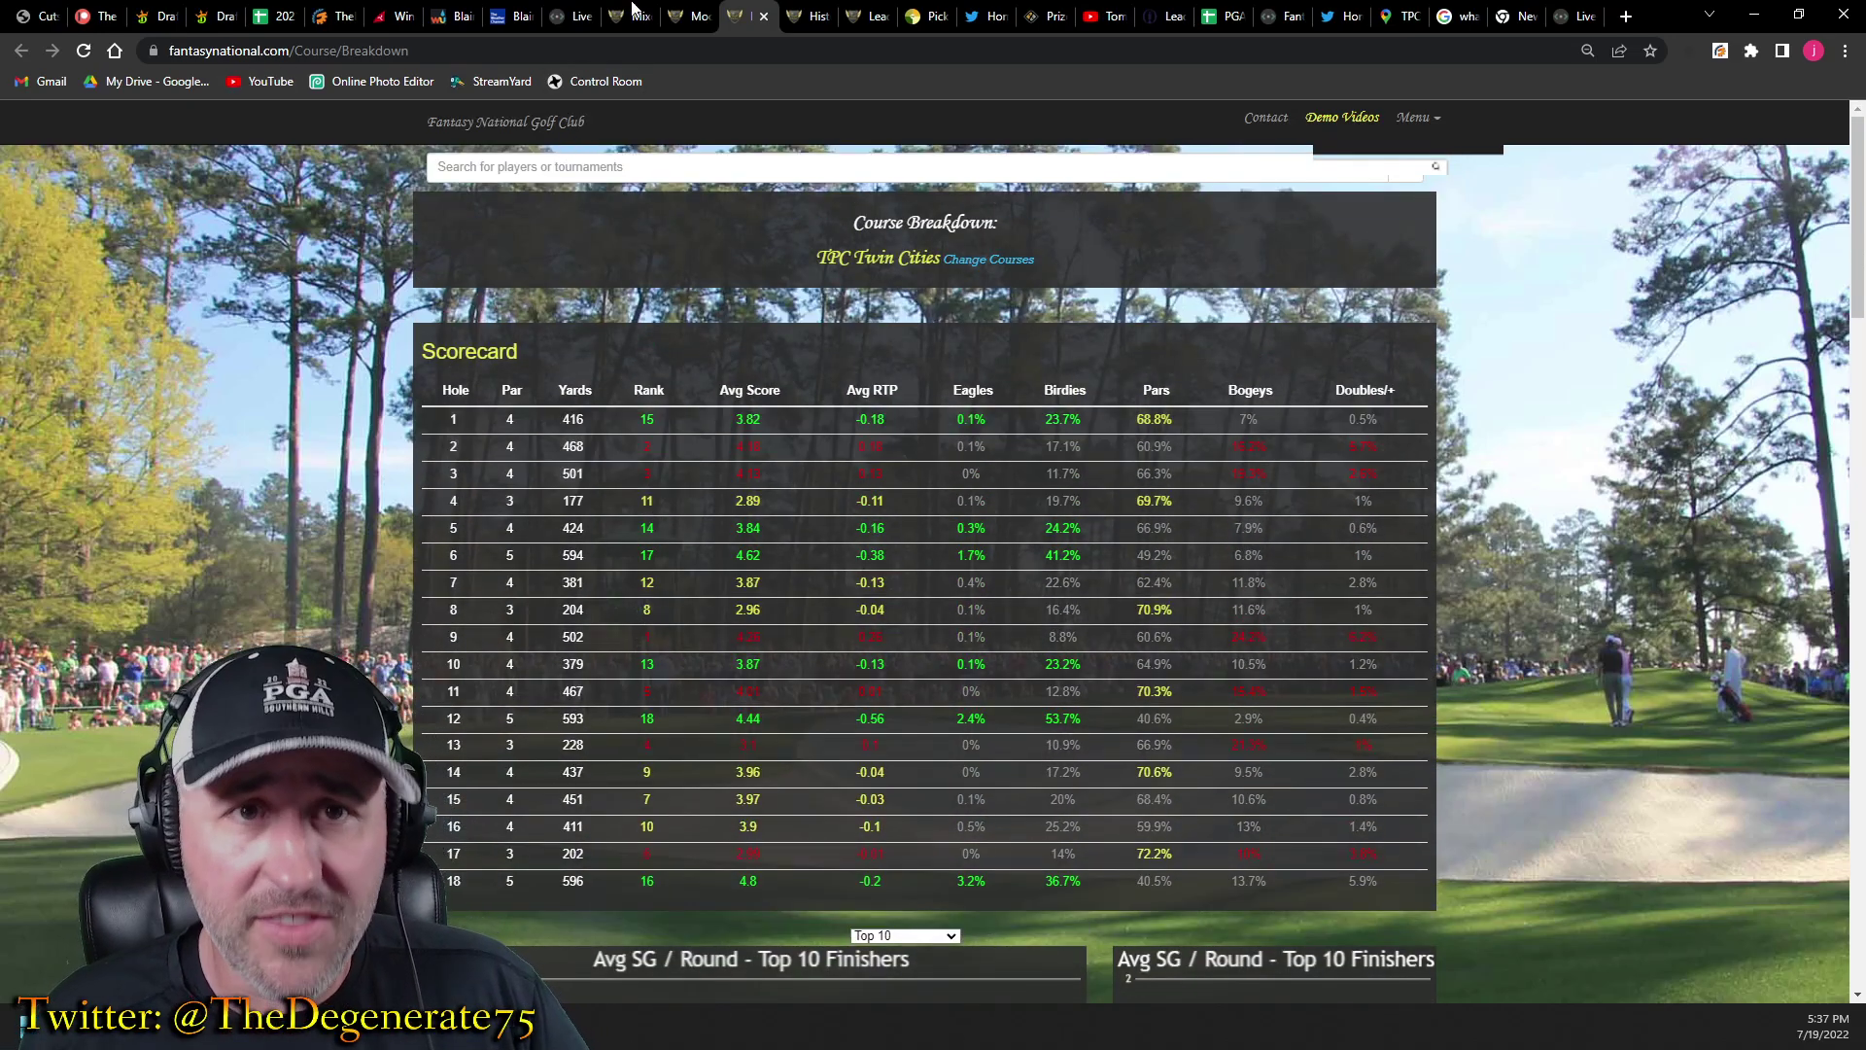
From the player proximity page, search tournaments for "3m" and open the 3M Open 2021 results.
left_click(692, 14)
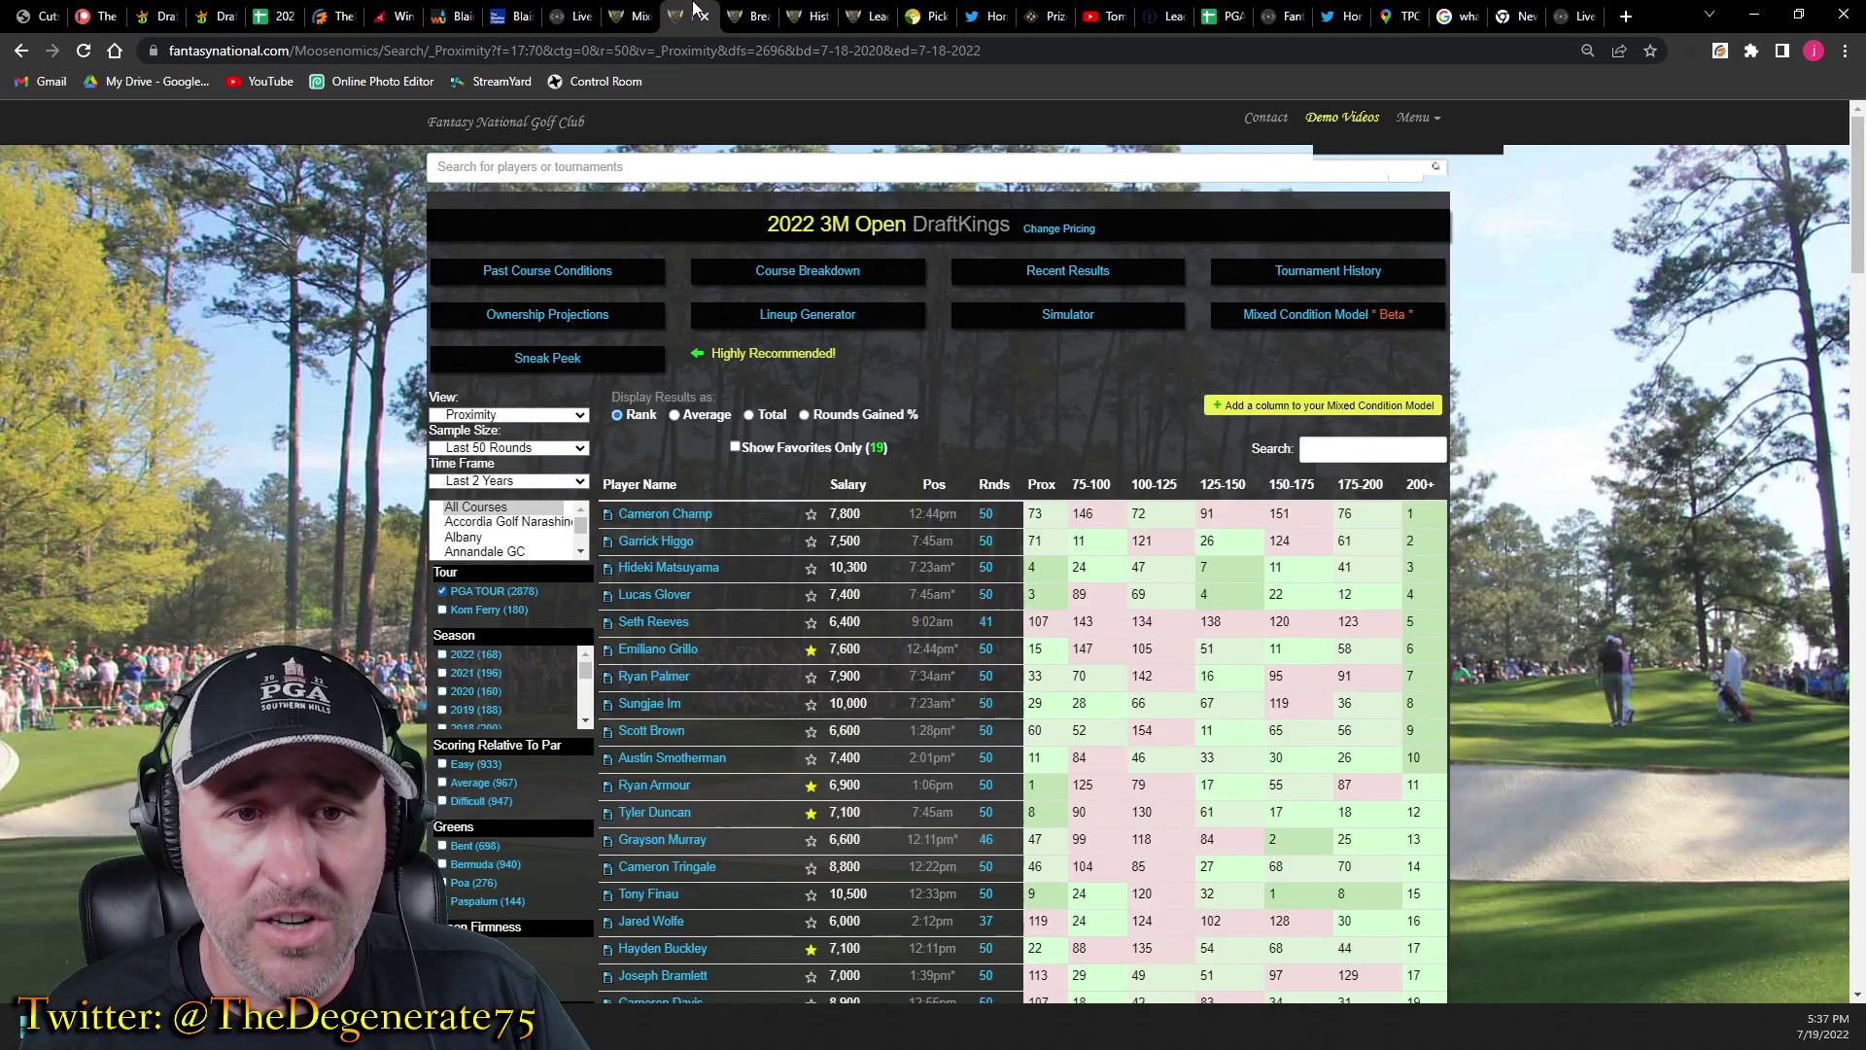
left_click(720, 167)
type("3M")
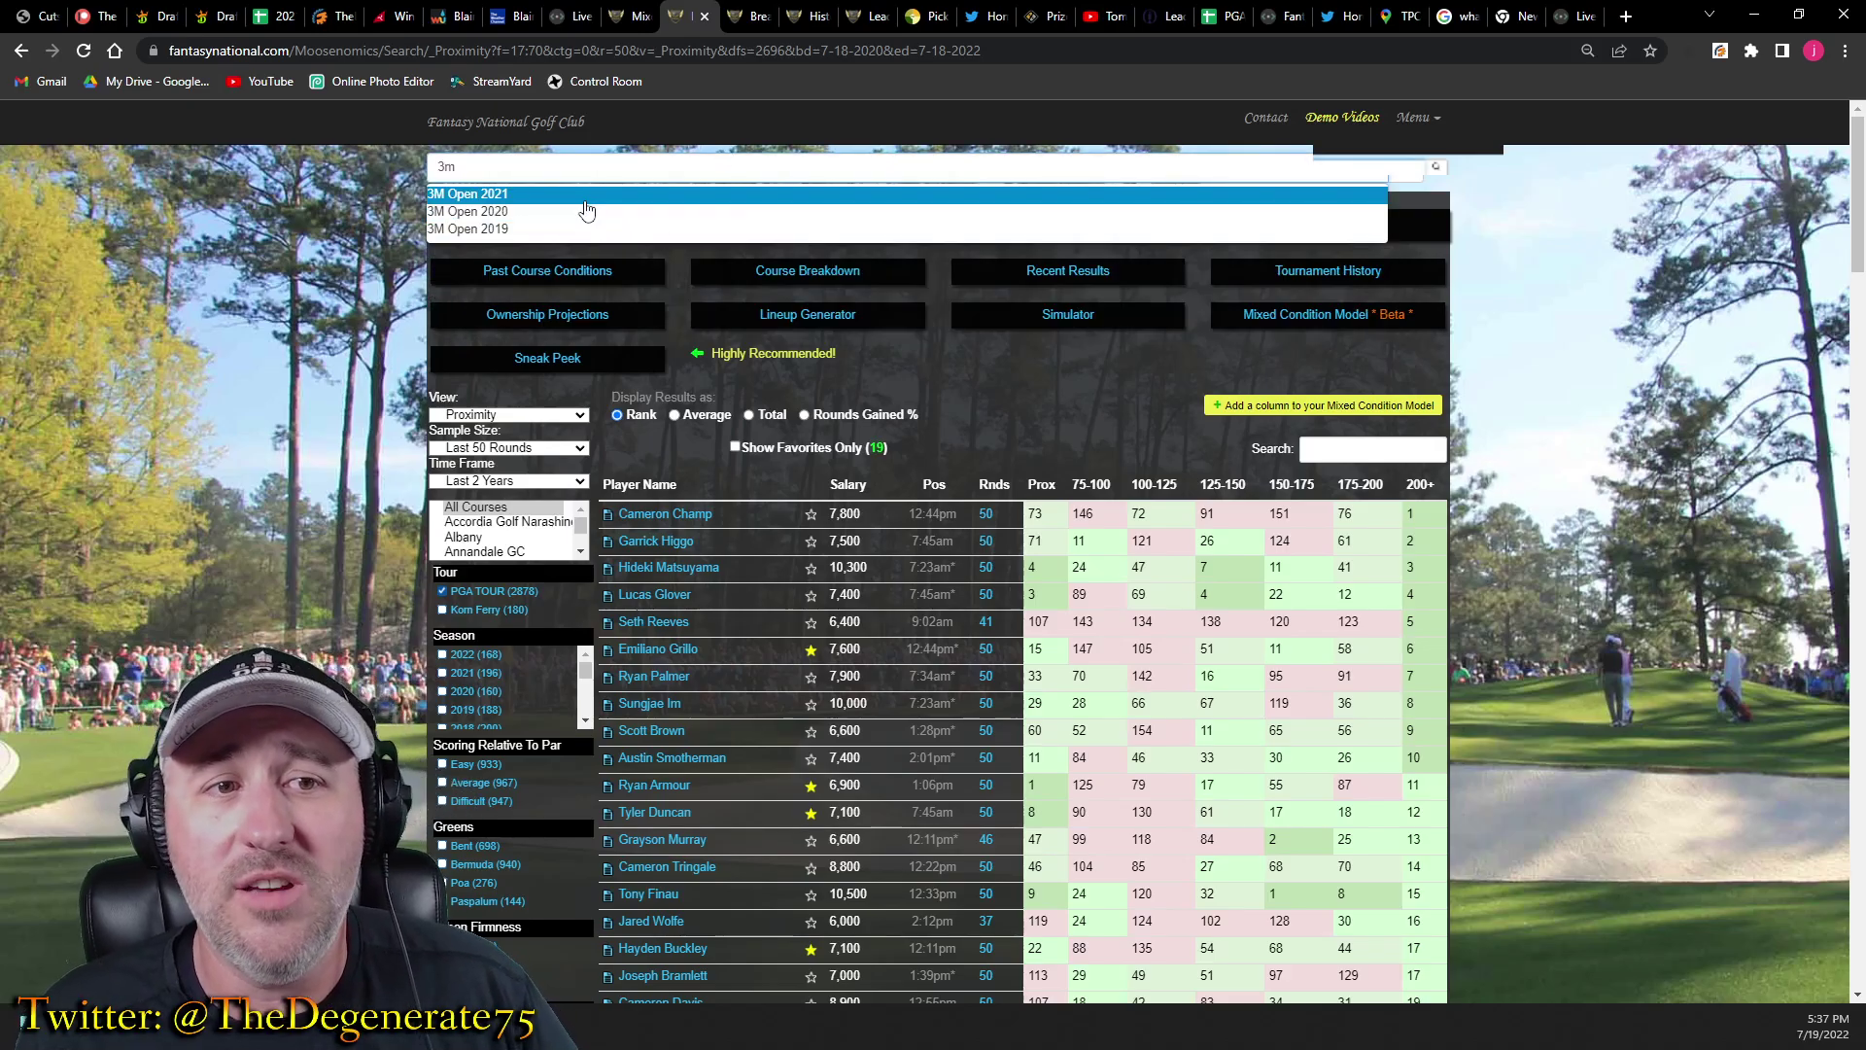
left_click(585, 198)
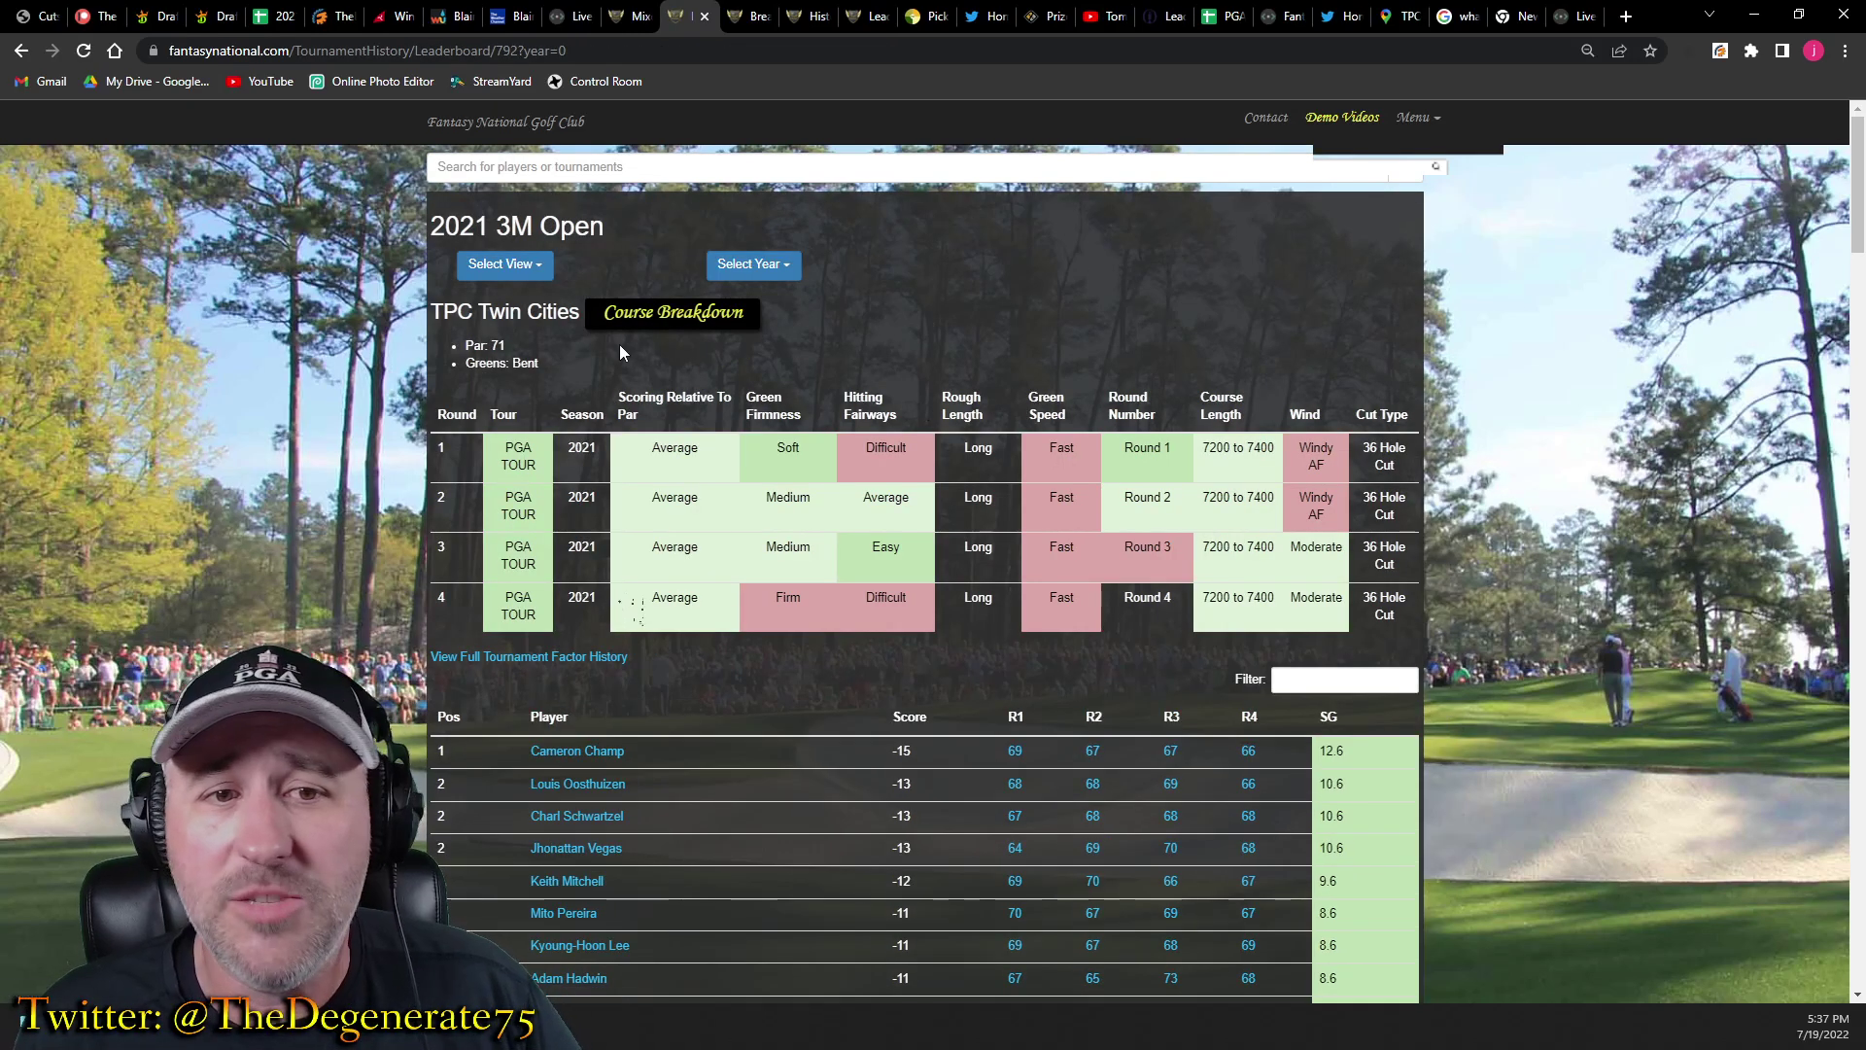
View the 2021 3M Open leaderboard by Strokes Gained and by Fwys / GIRs Gained.
left_click(537, 254)
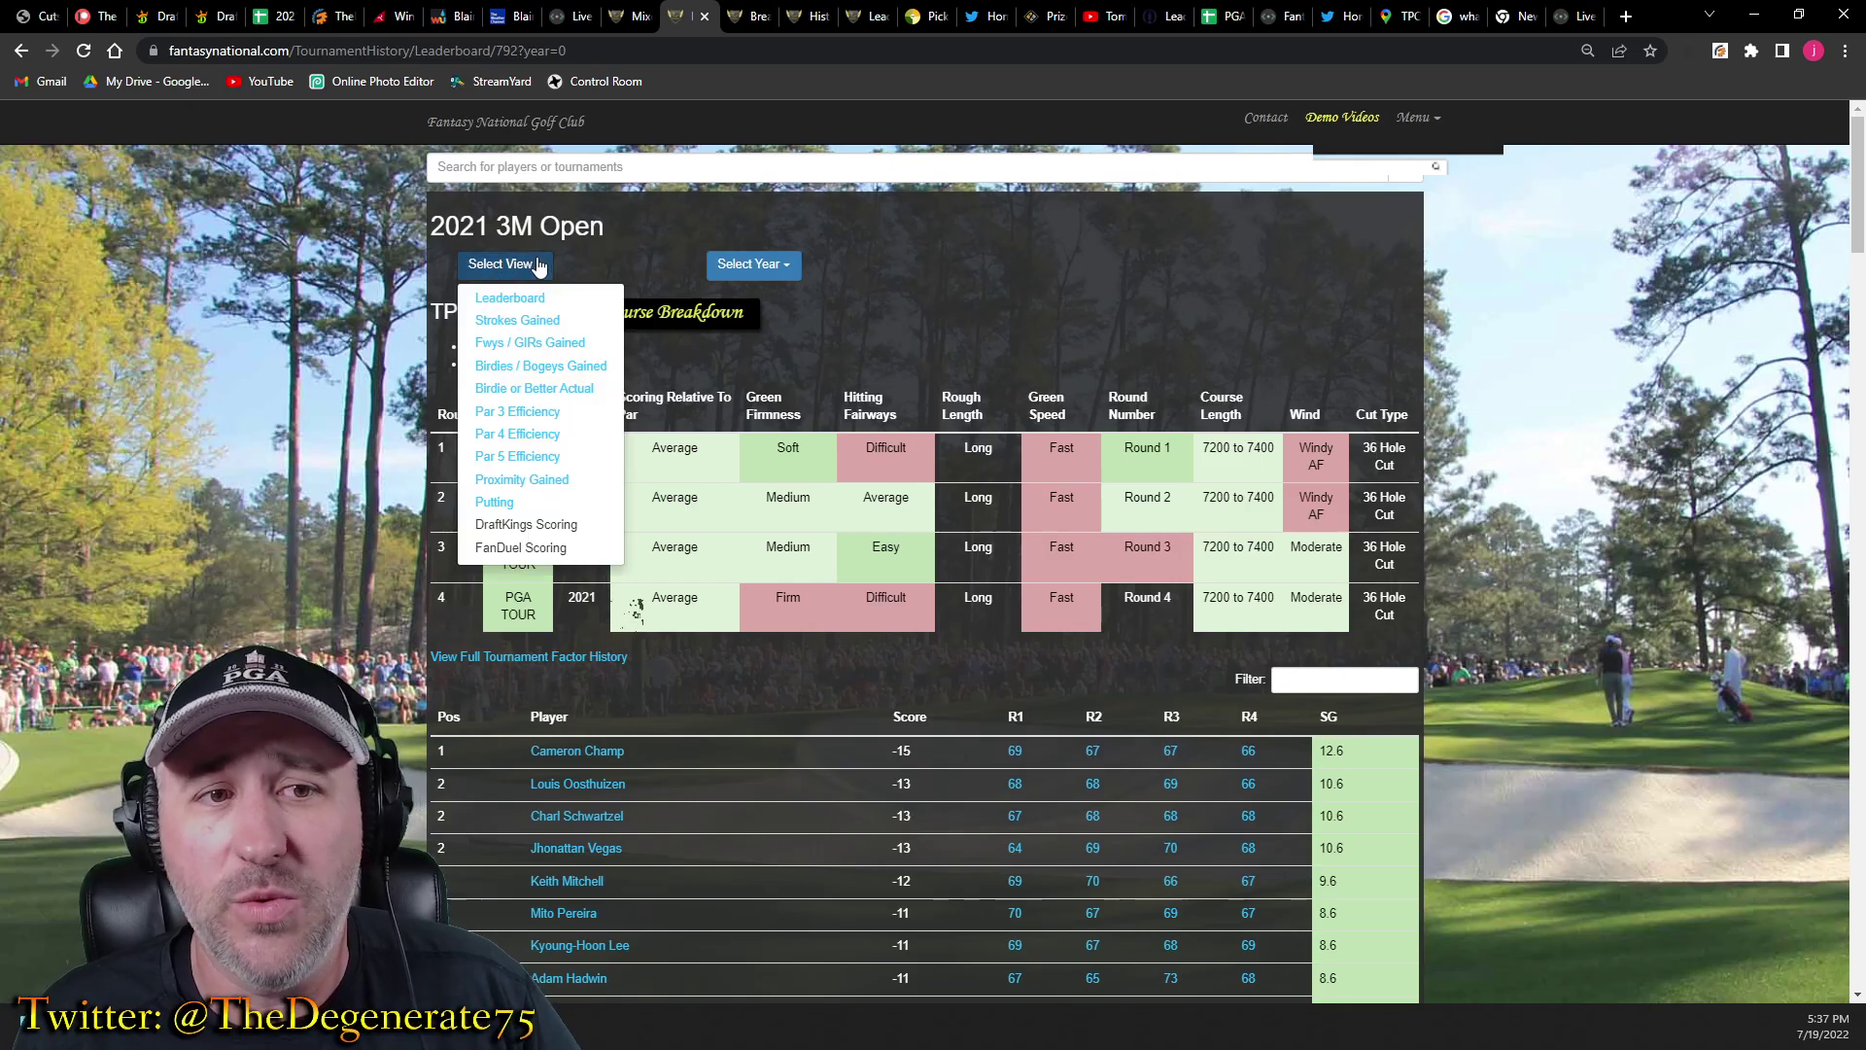
left_click(509, 320)
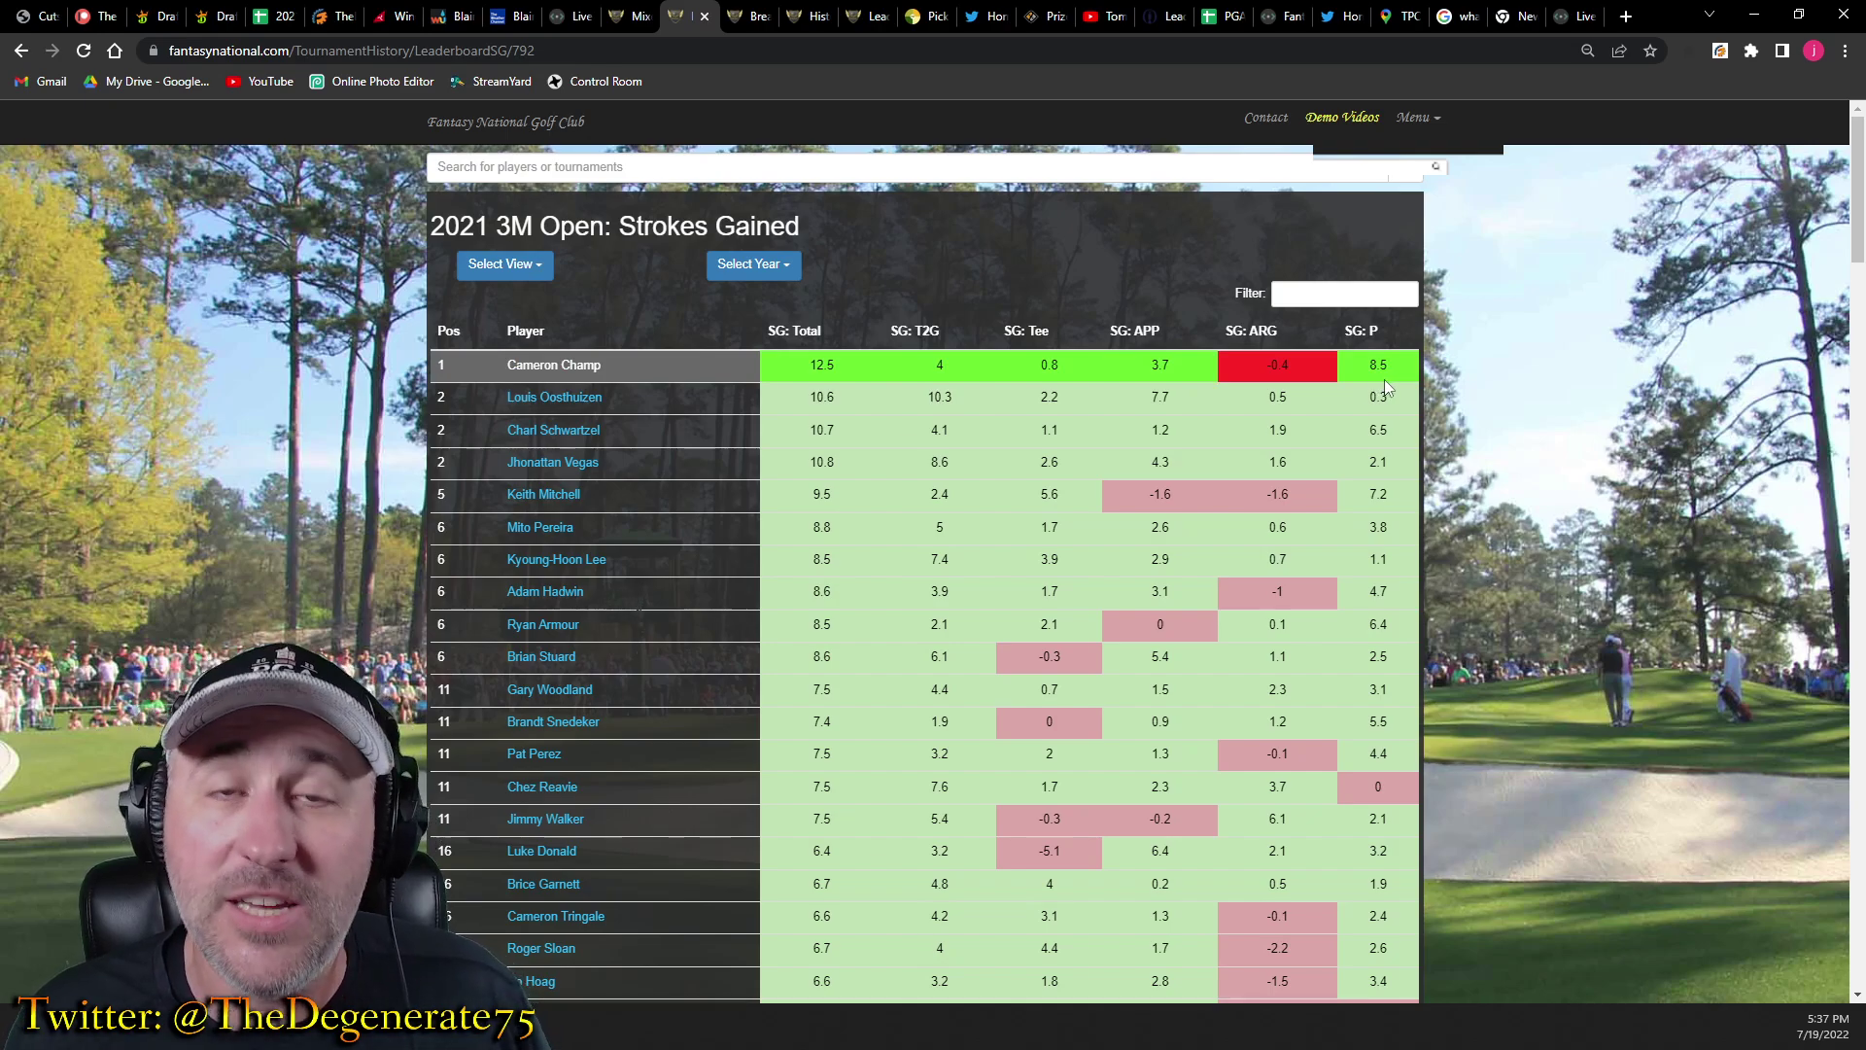
left_click(549, 267)
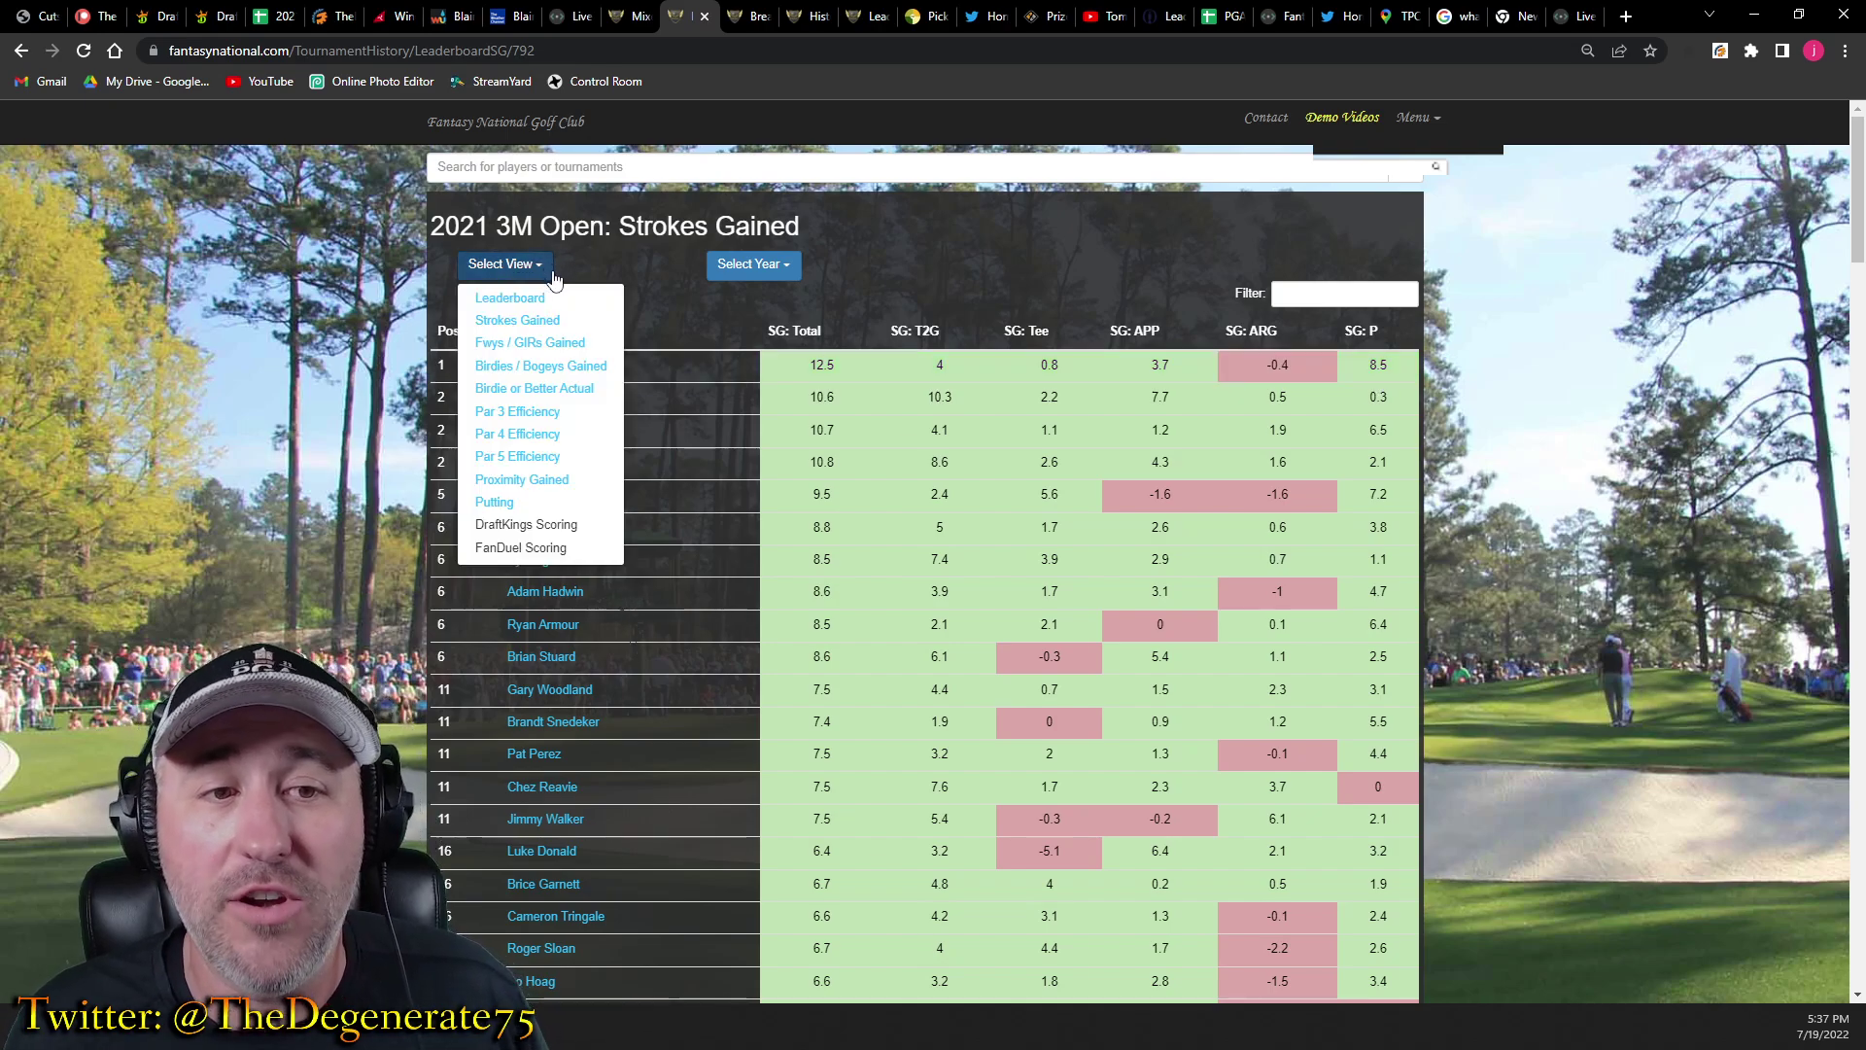
left_click(535, 343)
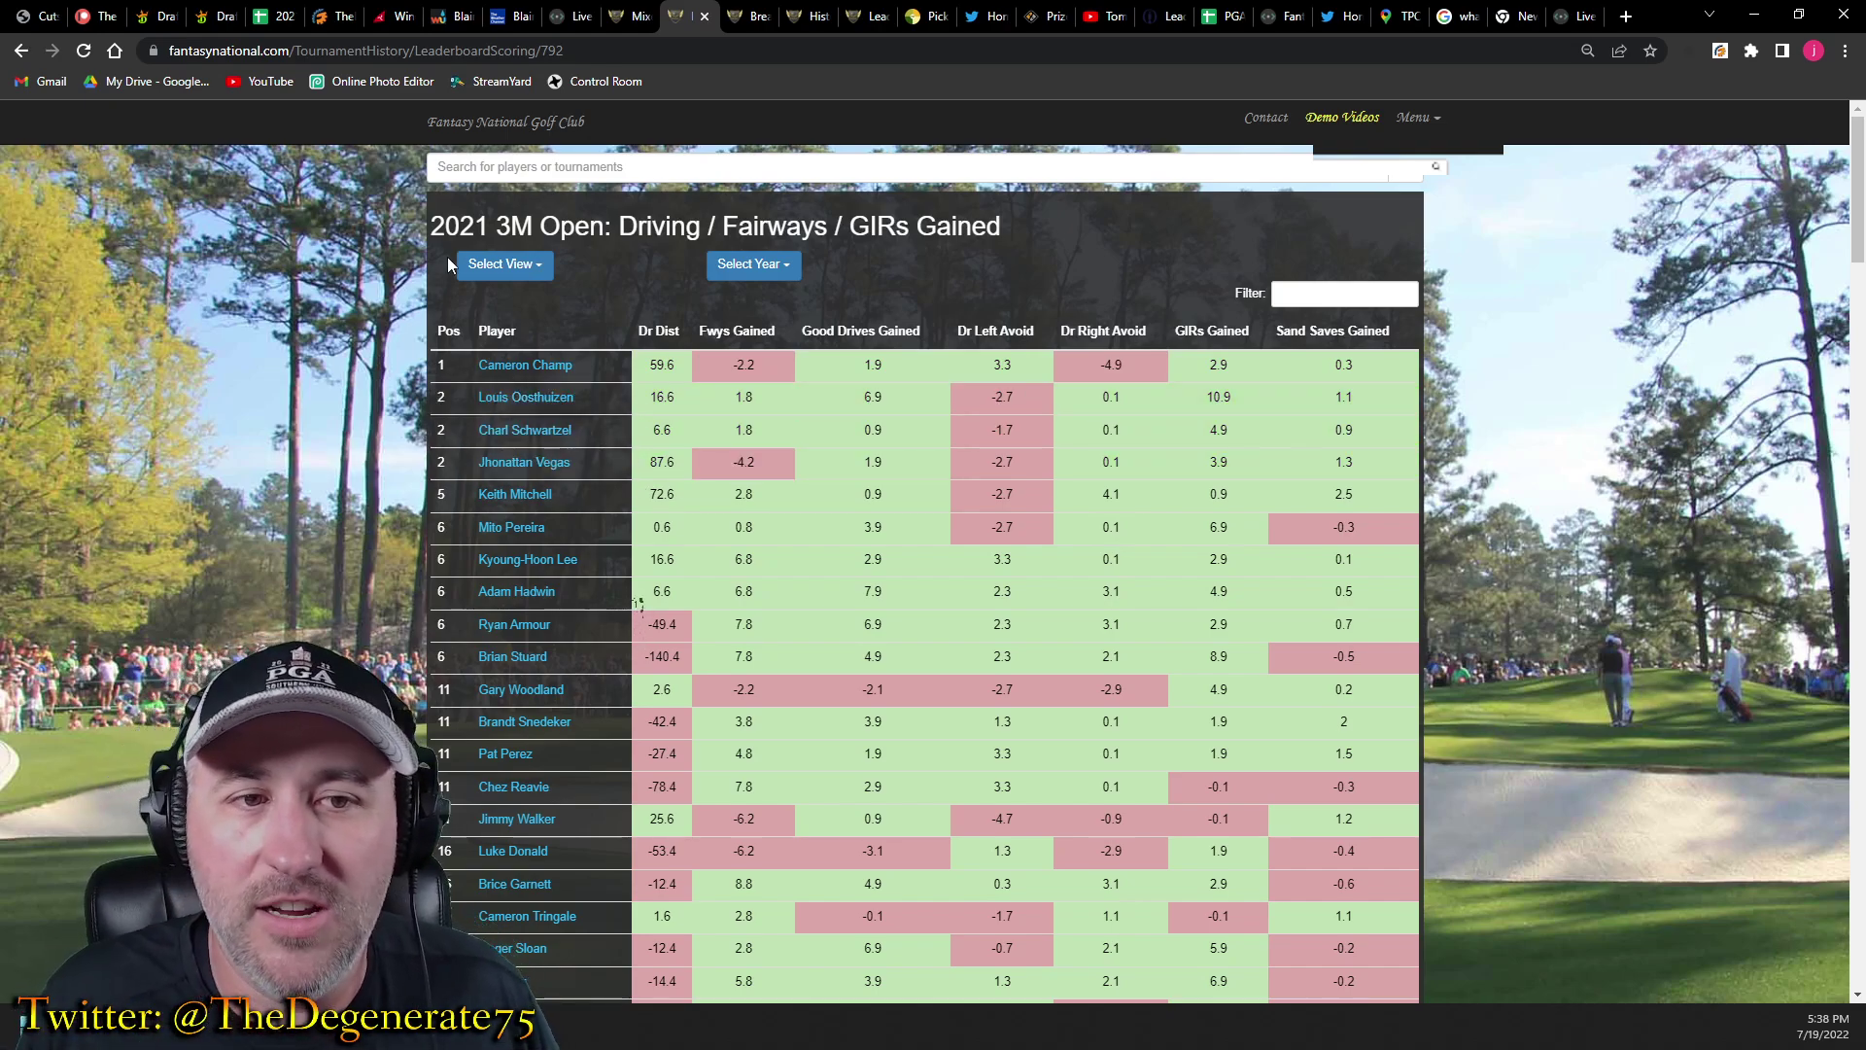
View the Par 3, Par 4 and Par 5 Efficiency tables for the 2021 3M Open.
left_click(501, 264)
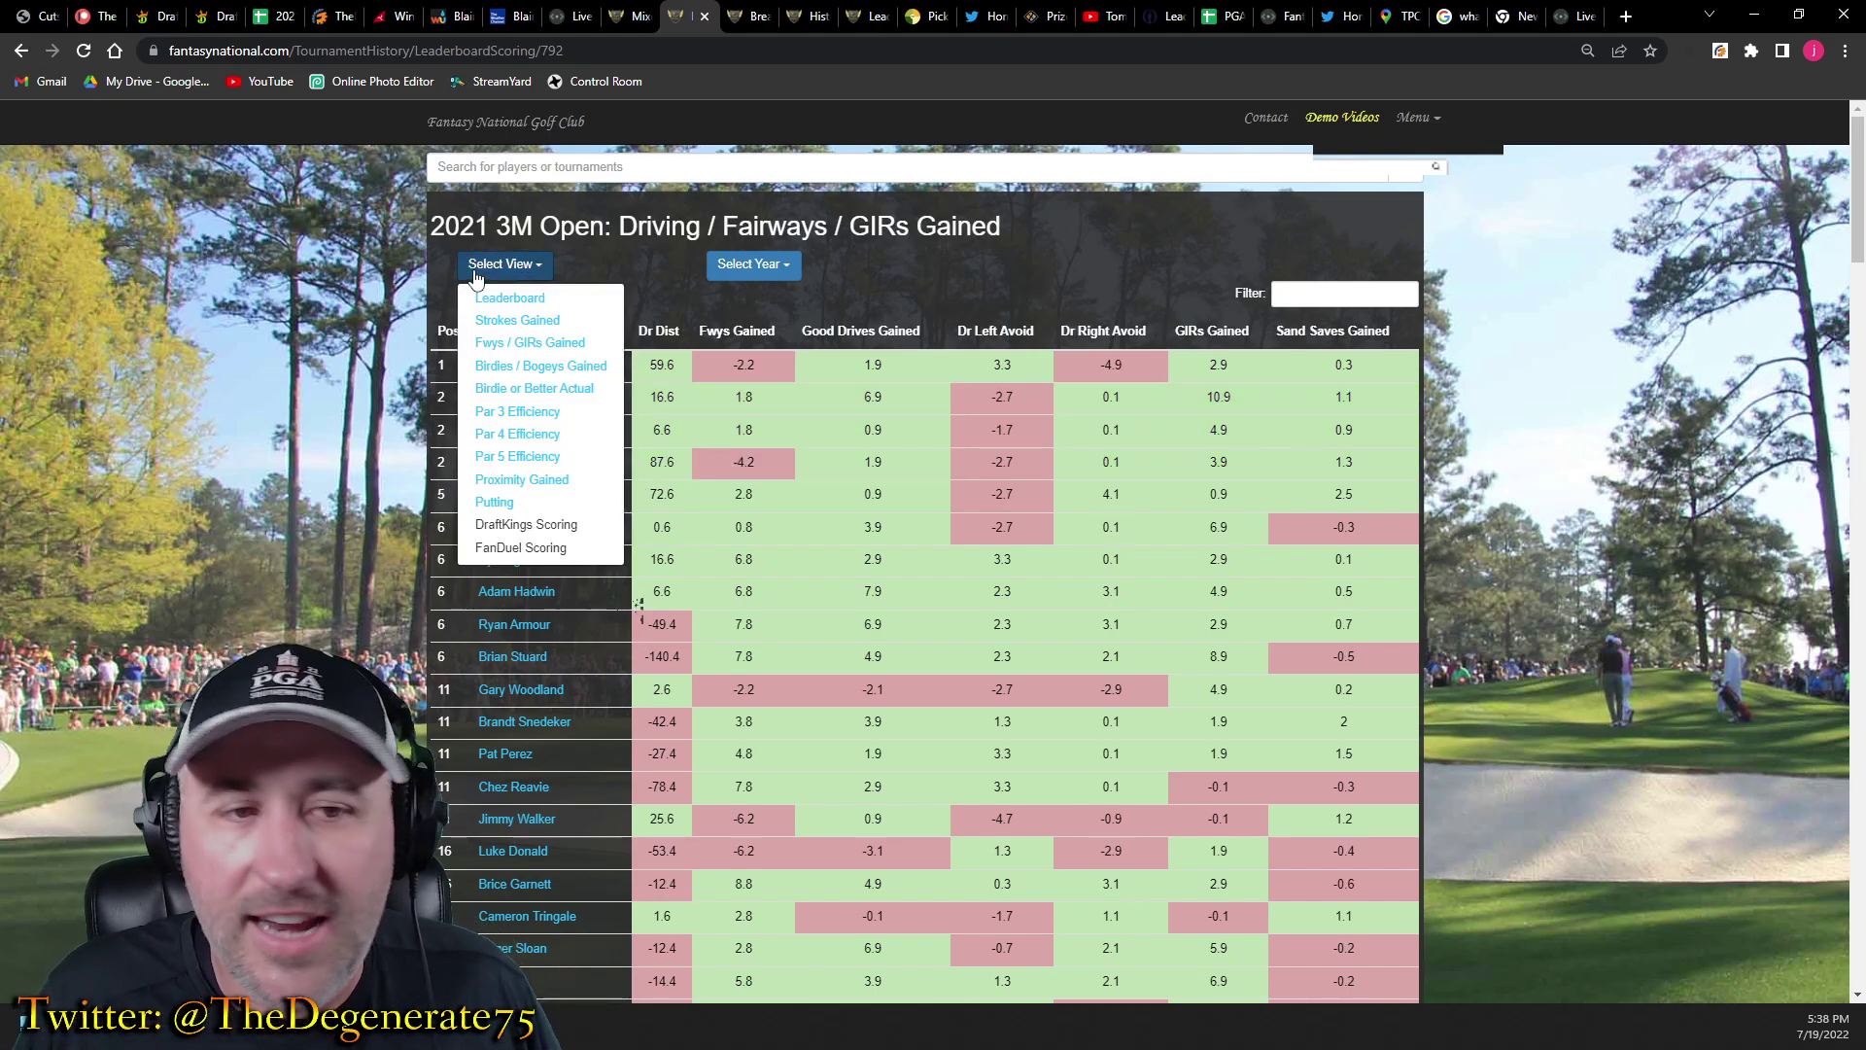
left_click(544, 411)
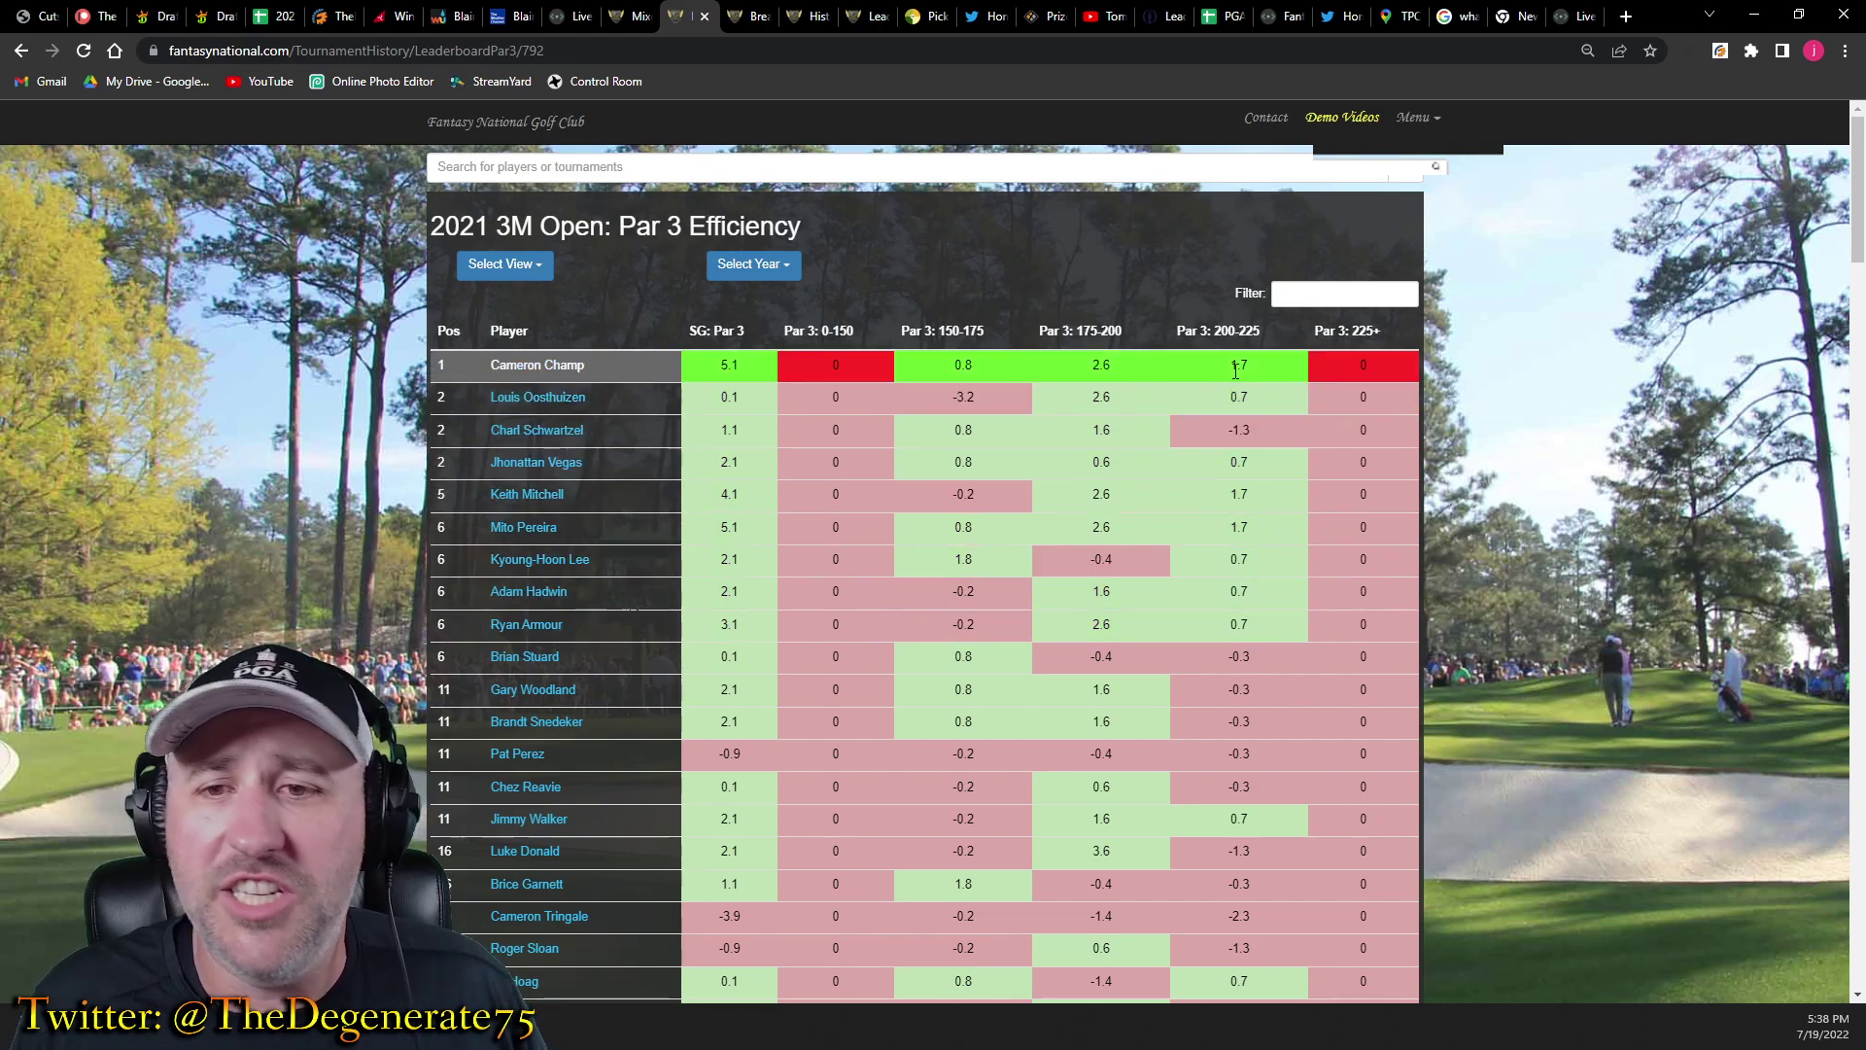
left_click(541, 276)
left_click(544, 436)
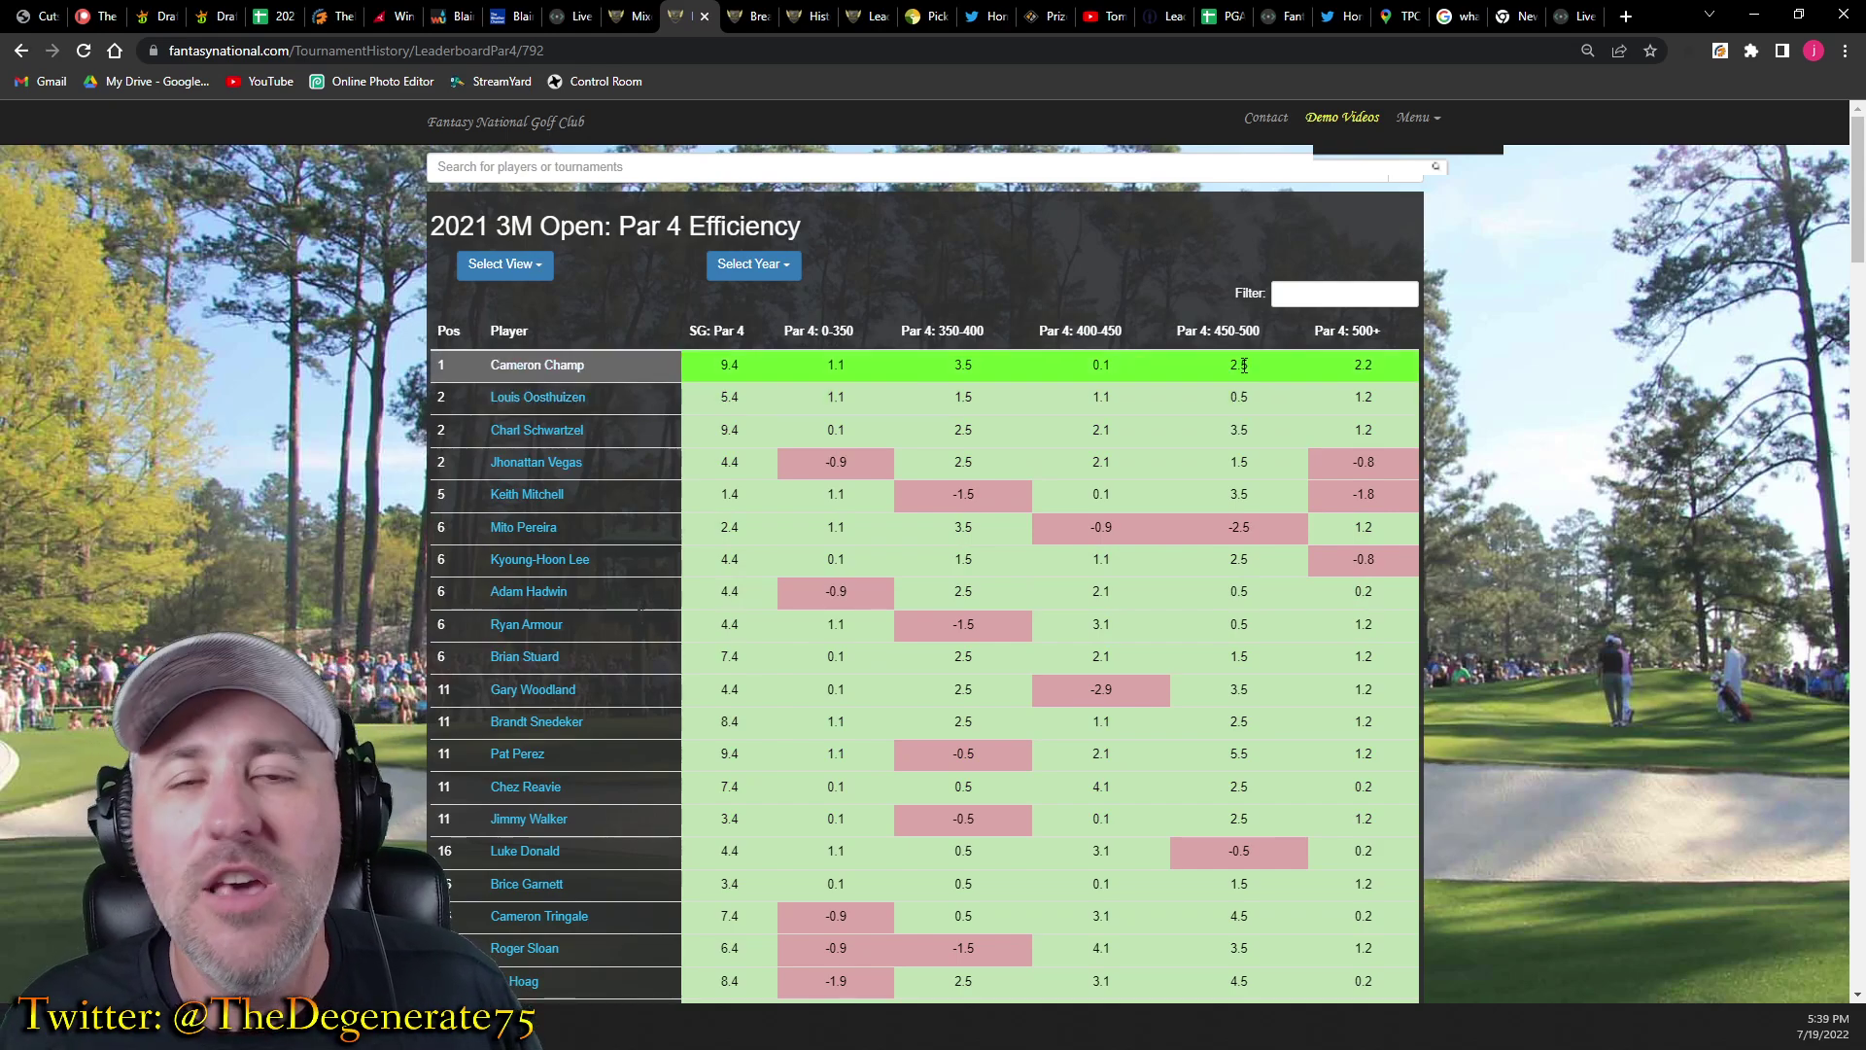
left_click(525, 273)
left_click(568, 455)
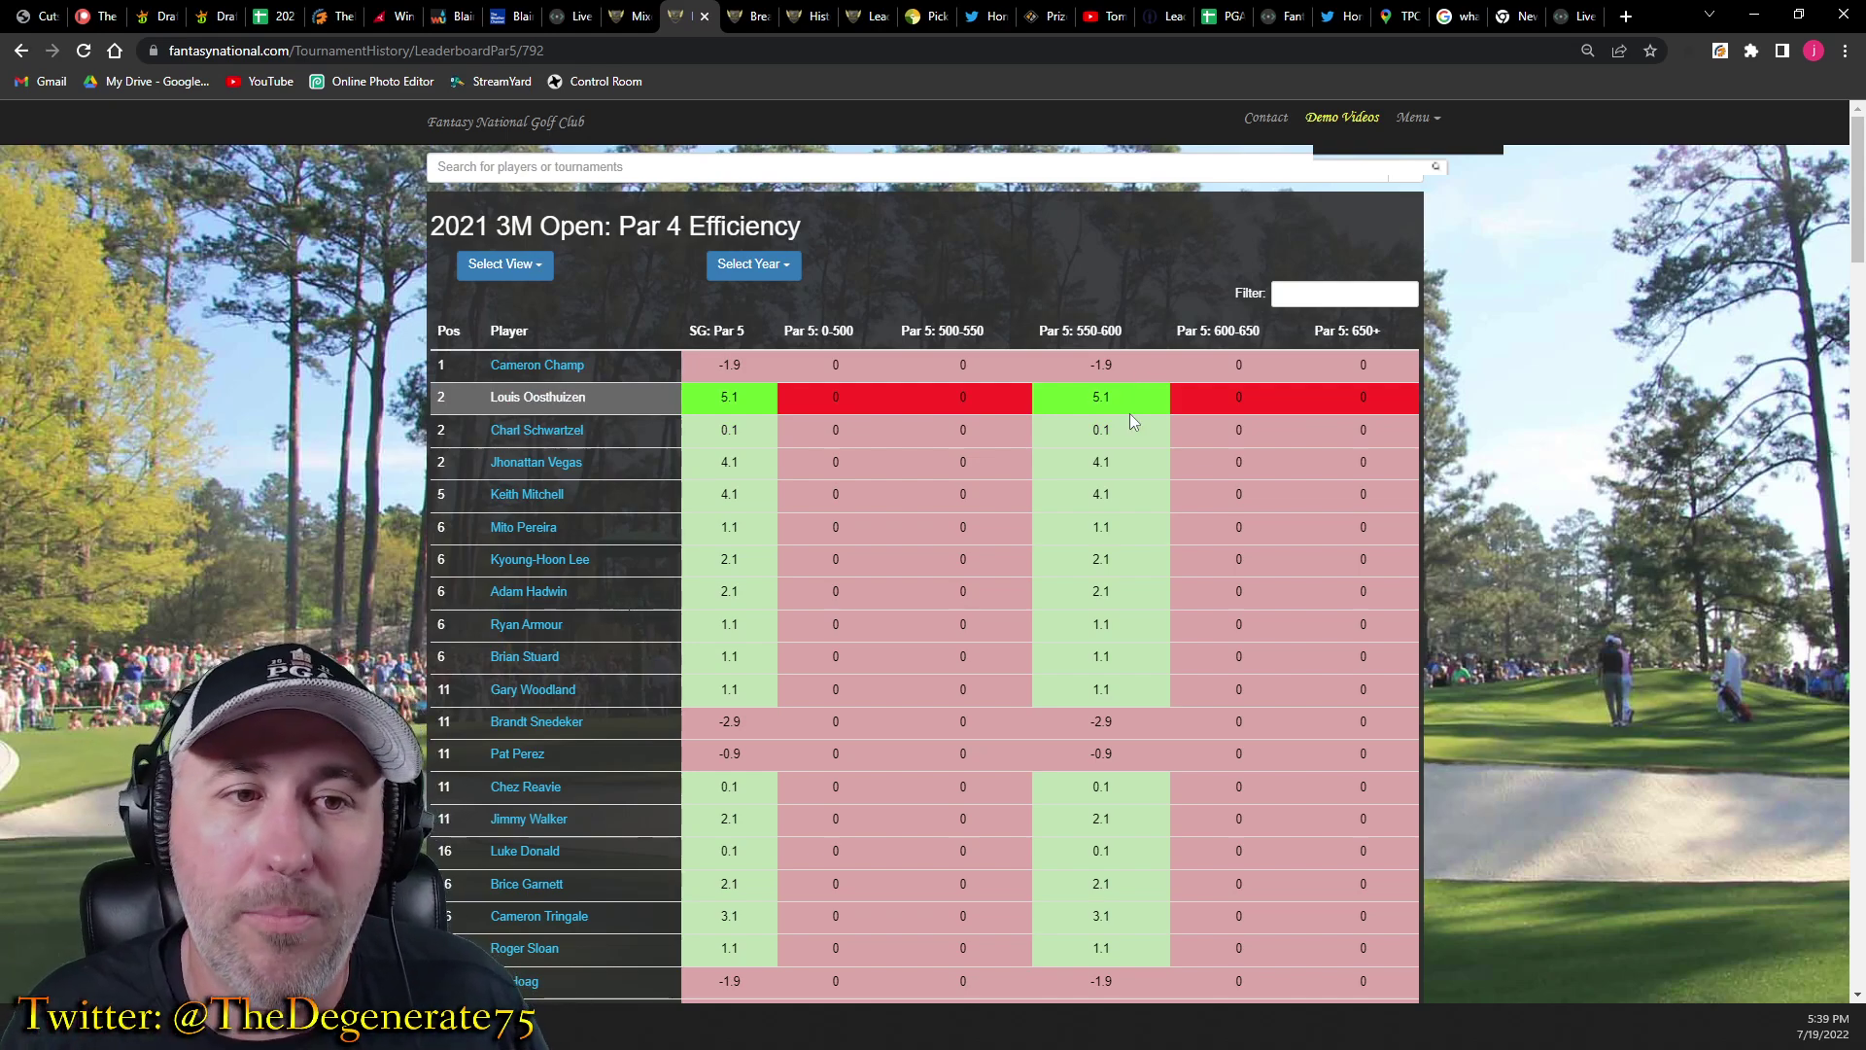
Switch the tournament history to the 2020 3M Open and show its Strokes Gained table.
left_click(747, 272)
left_click(745, 302)
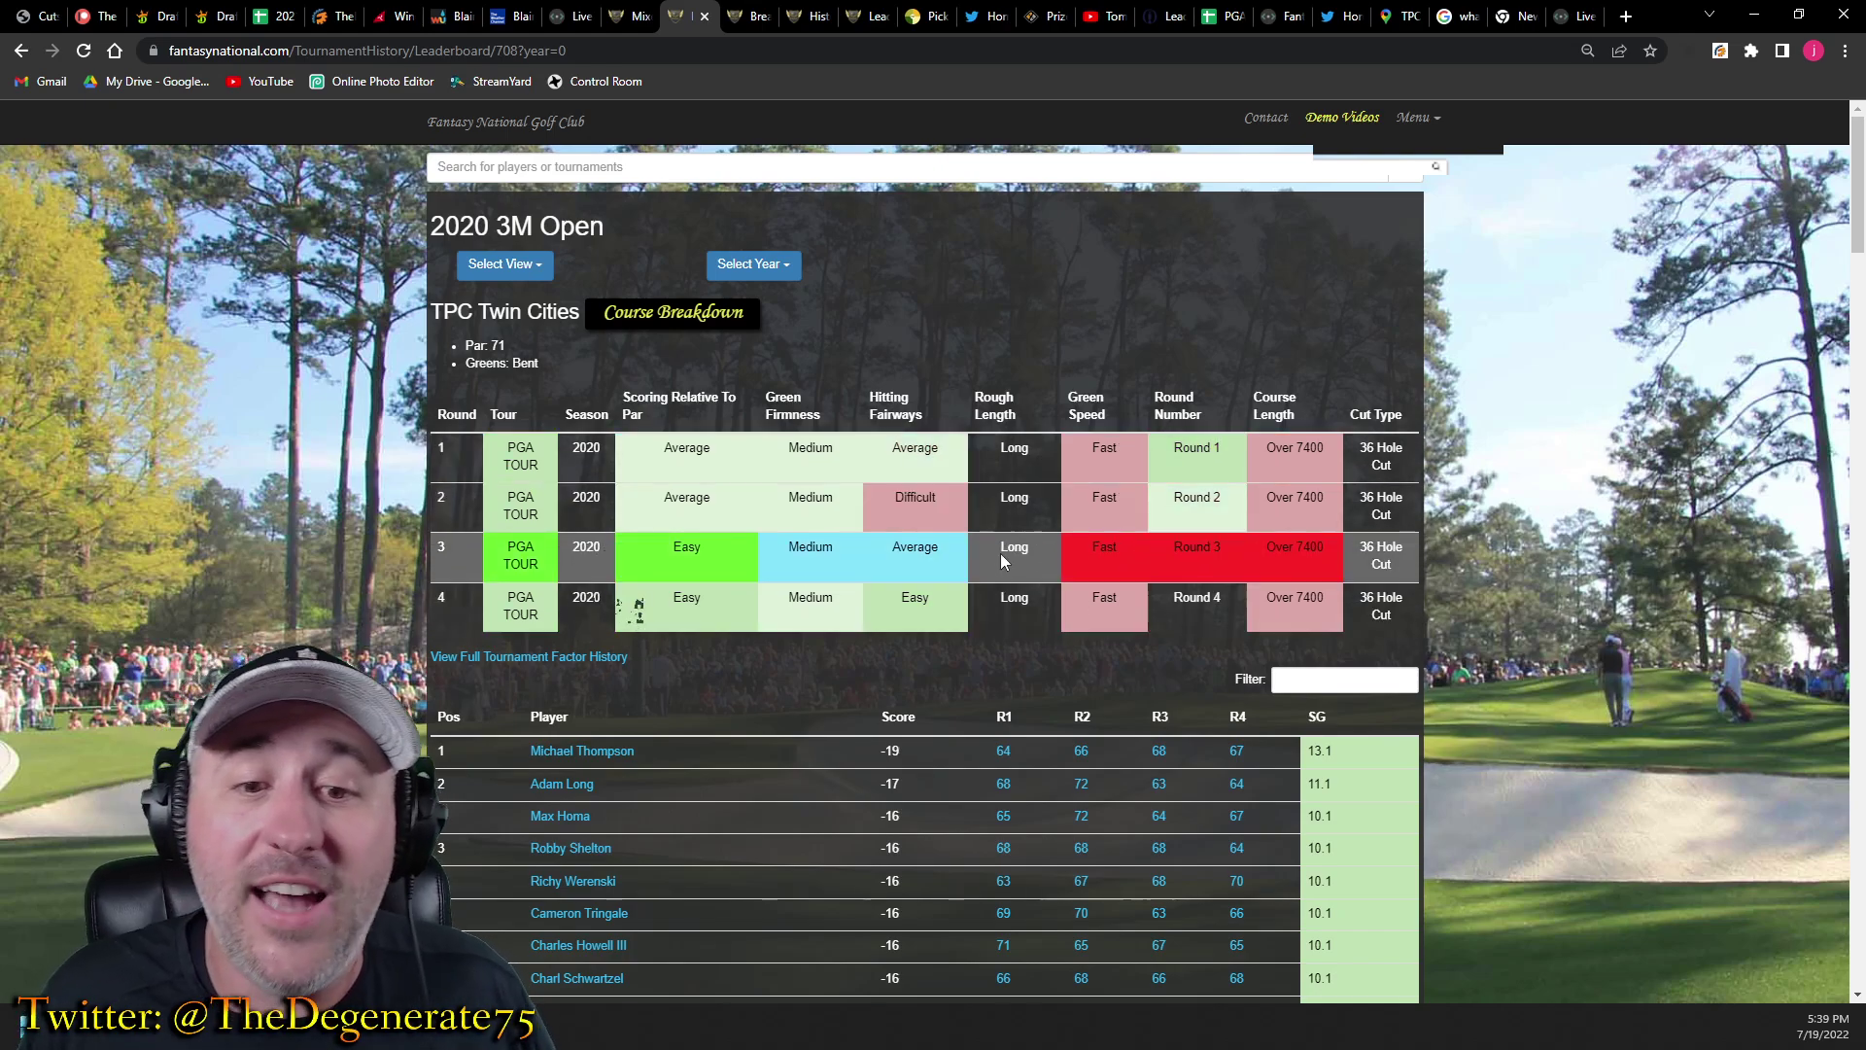
scroll(1002, 550, "down", 1)
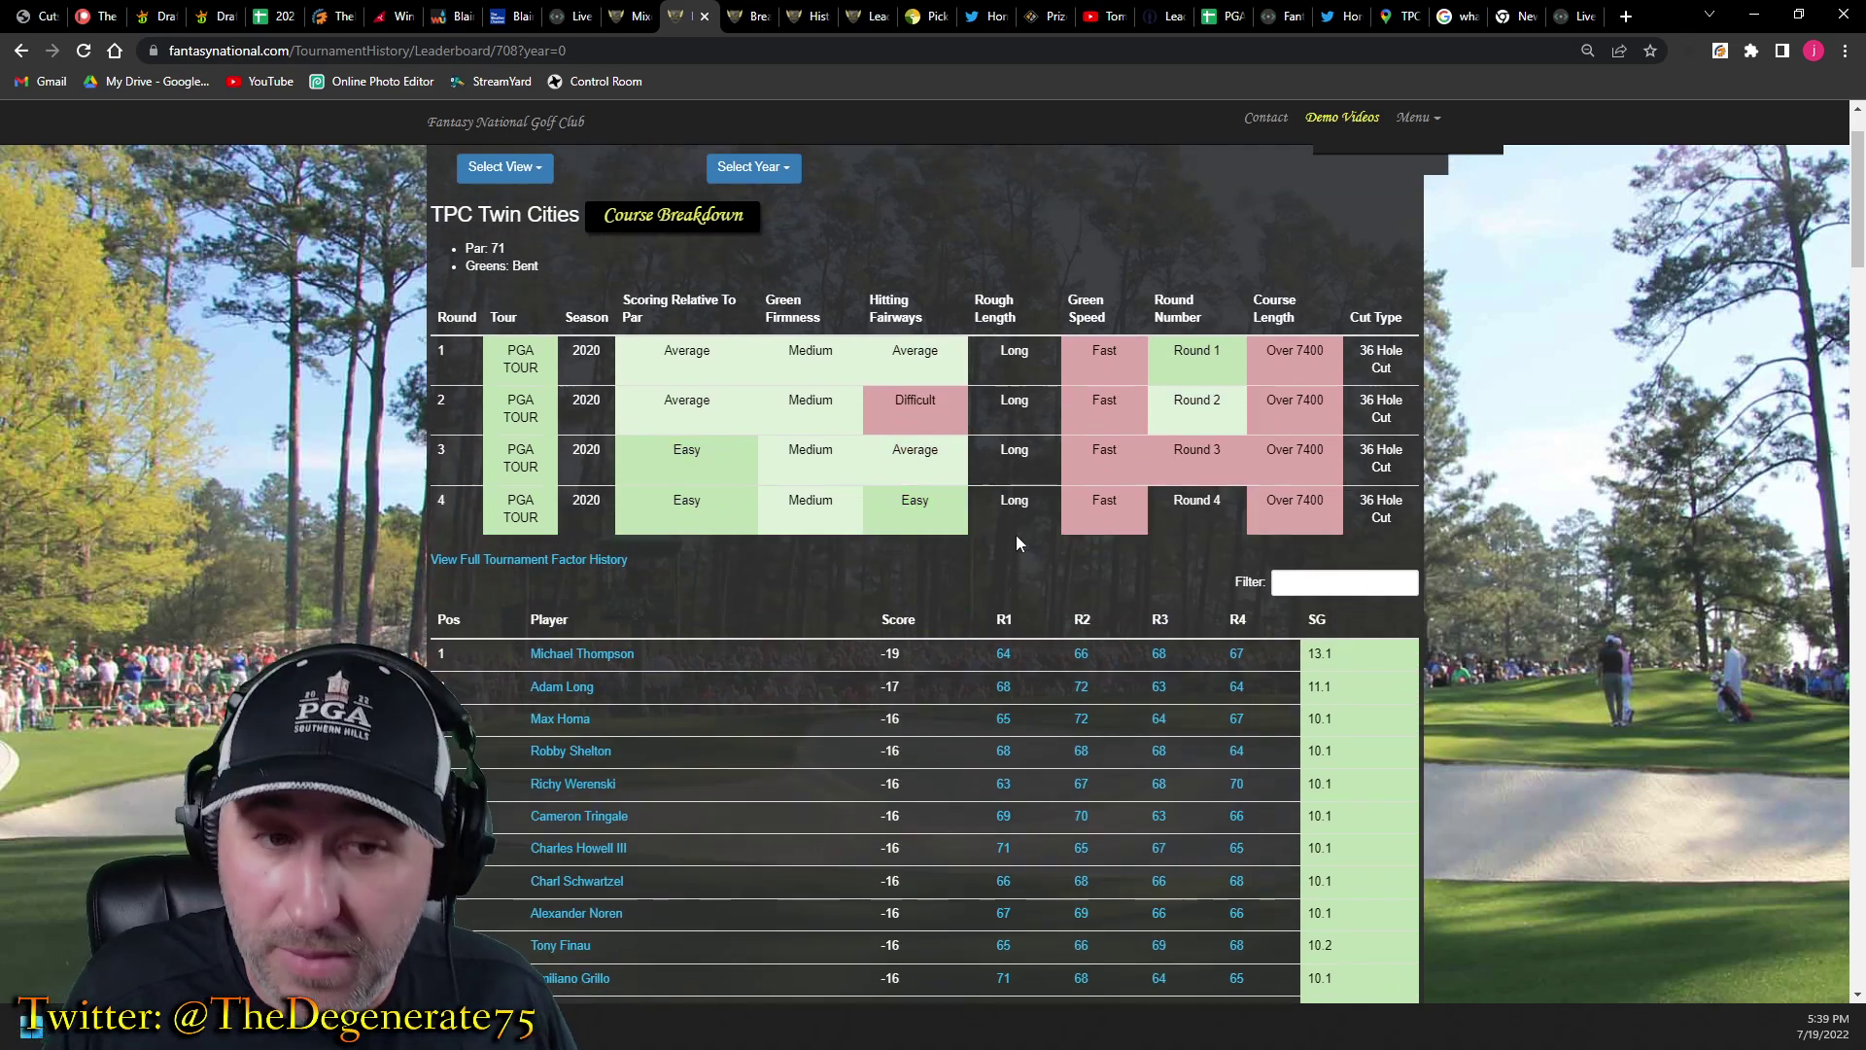
left_click(540, 173)
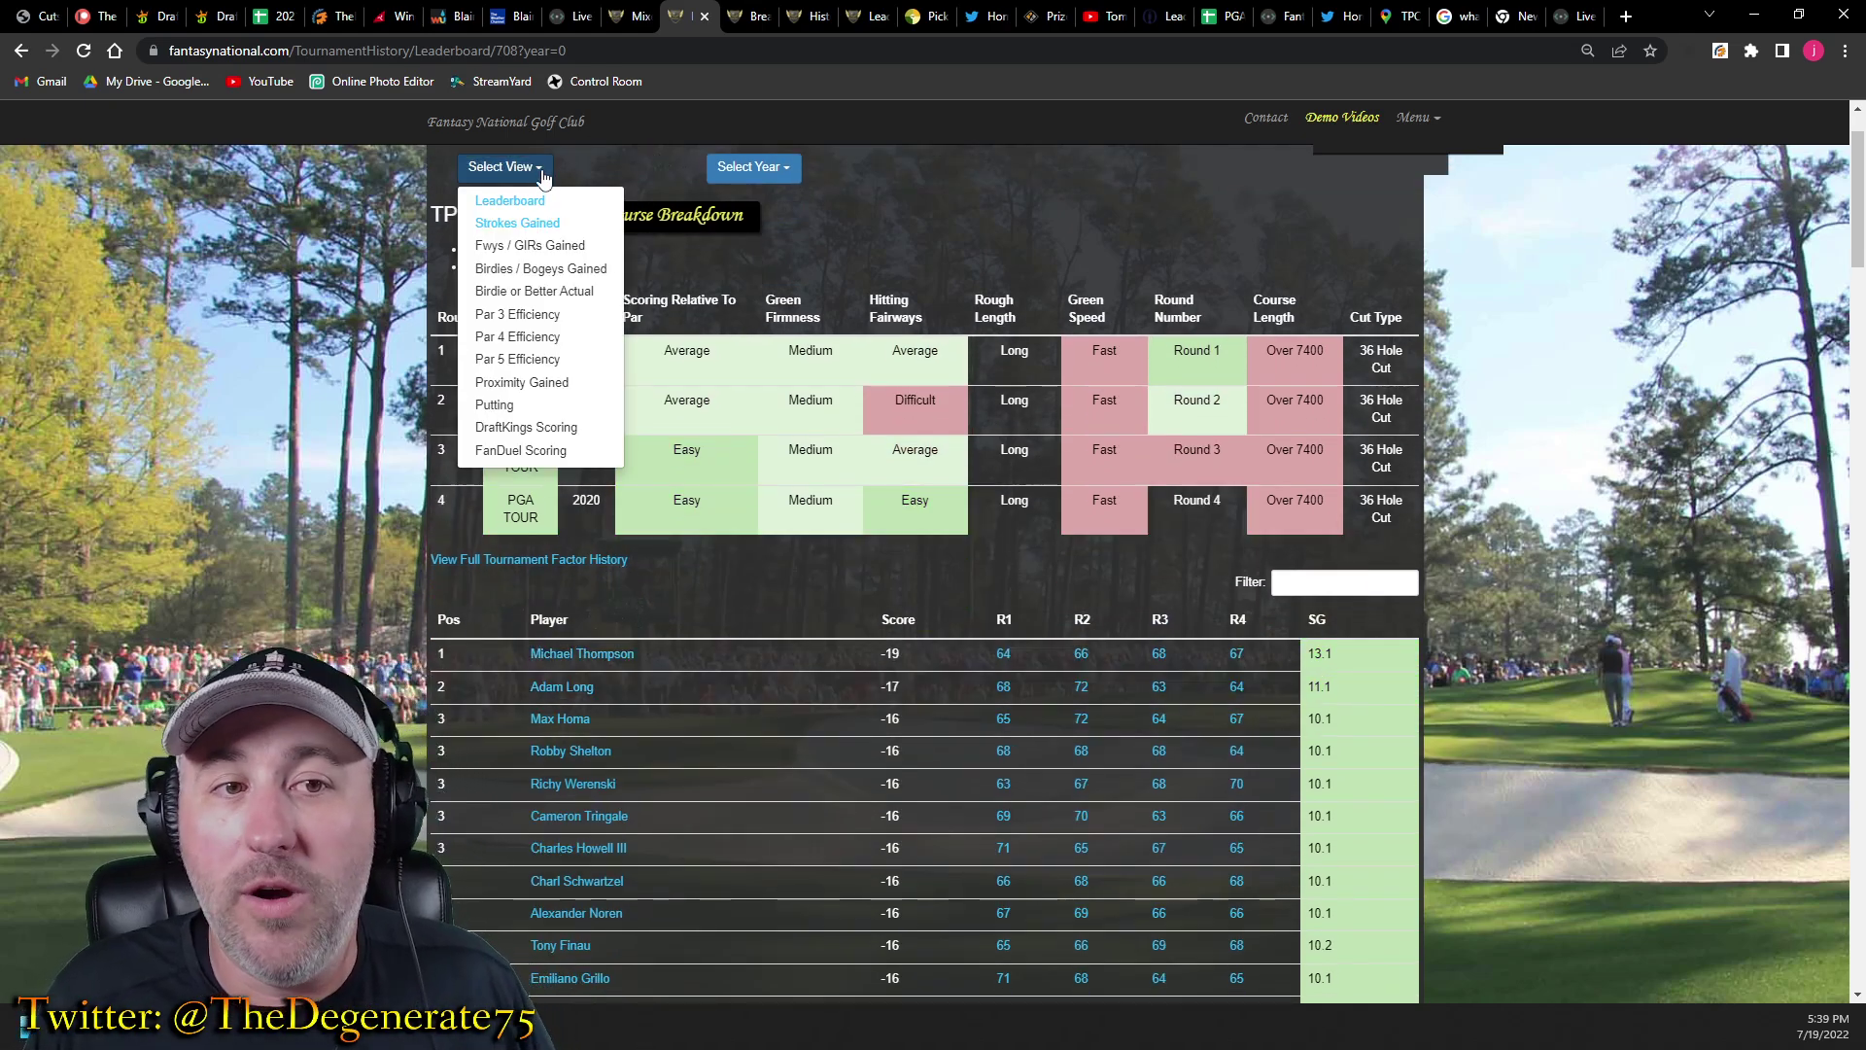
left_click(535, 225)
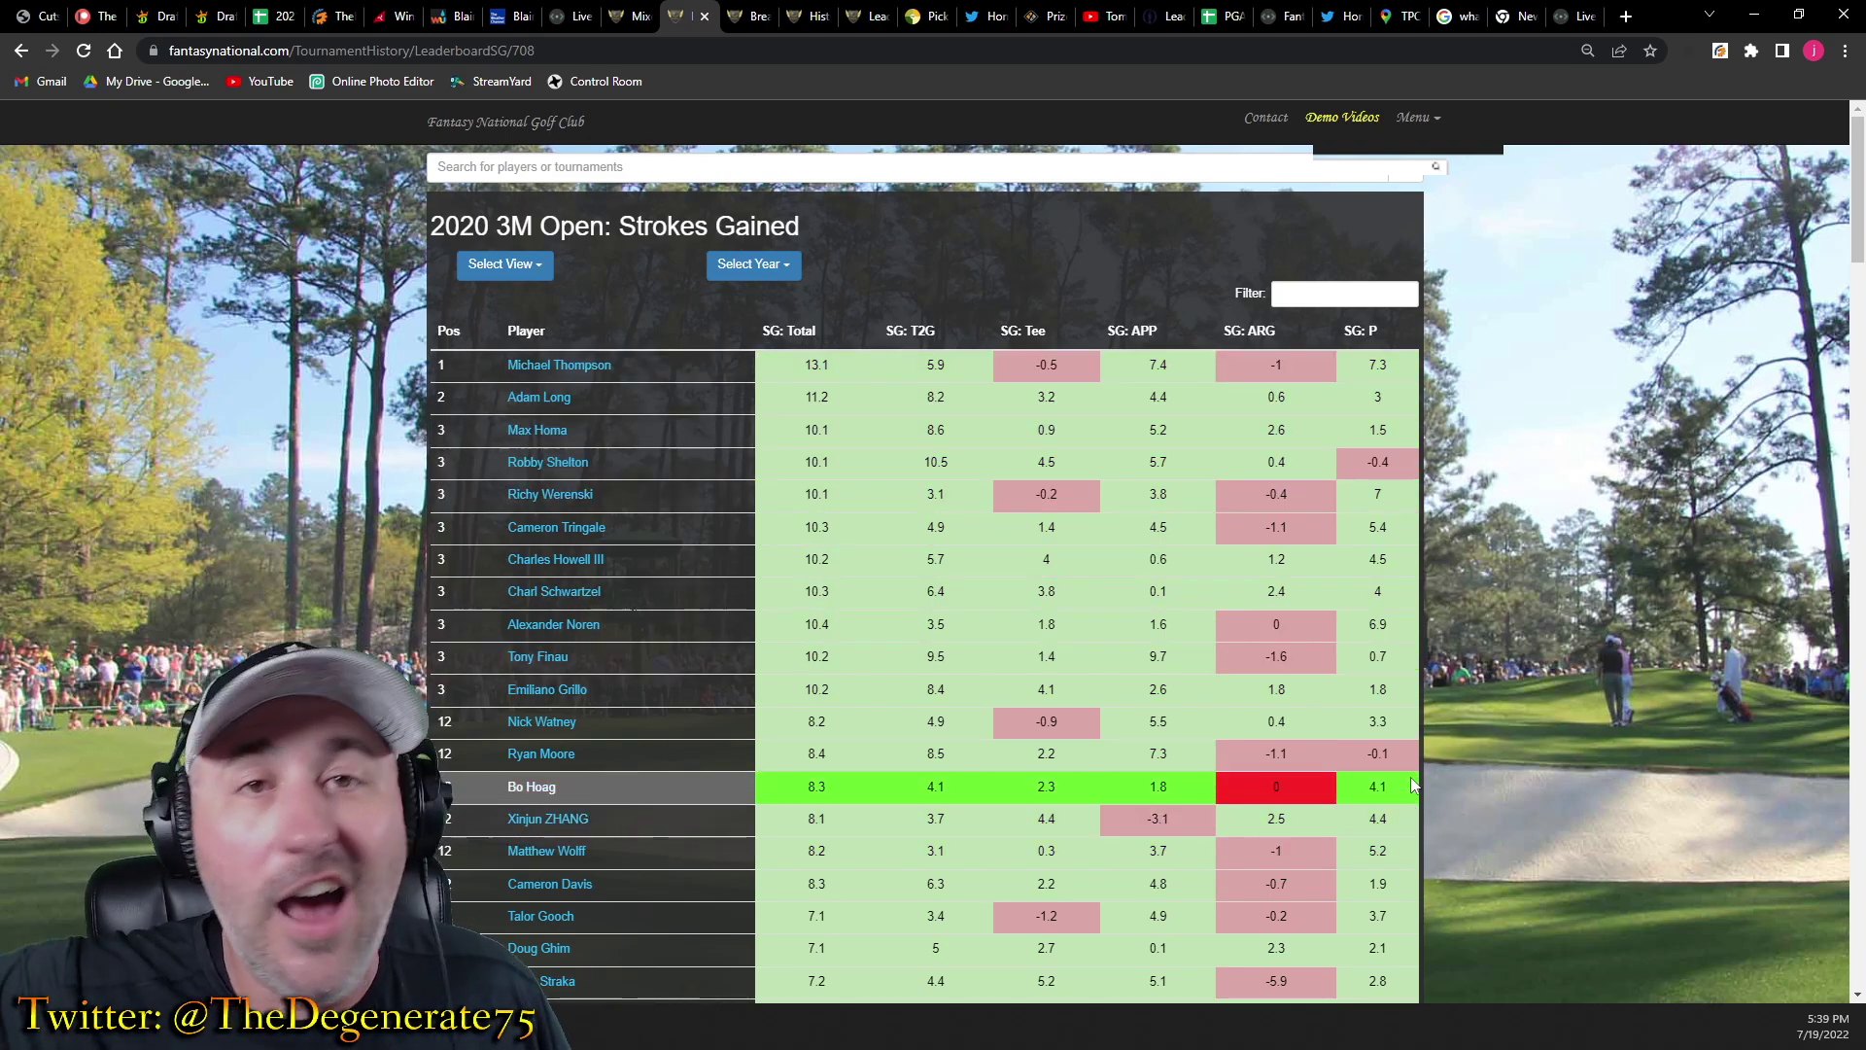
Return to the course breakdown and inspect the average strokes gained per round chart for top 10 finishers.
left_click(754, 15)
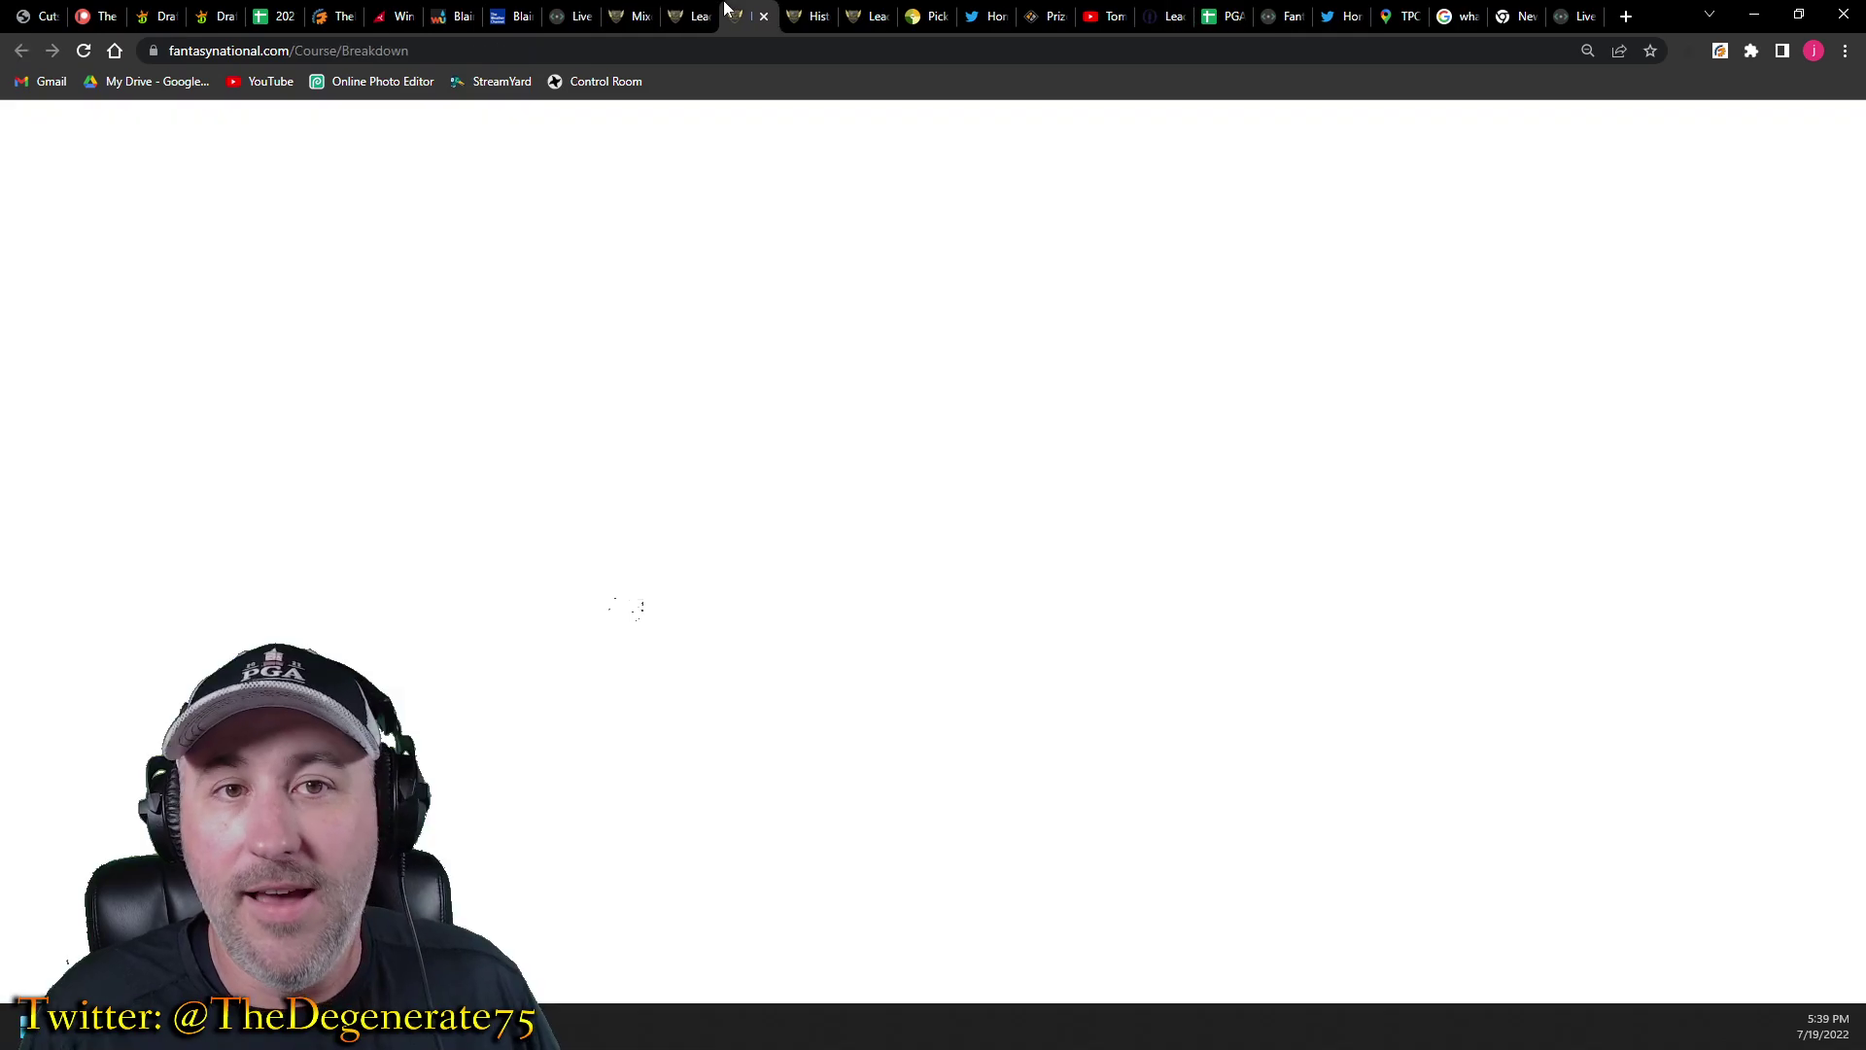
scroll(883, 549, "down", 6)
mouse_move(843, 602)
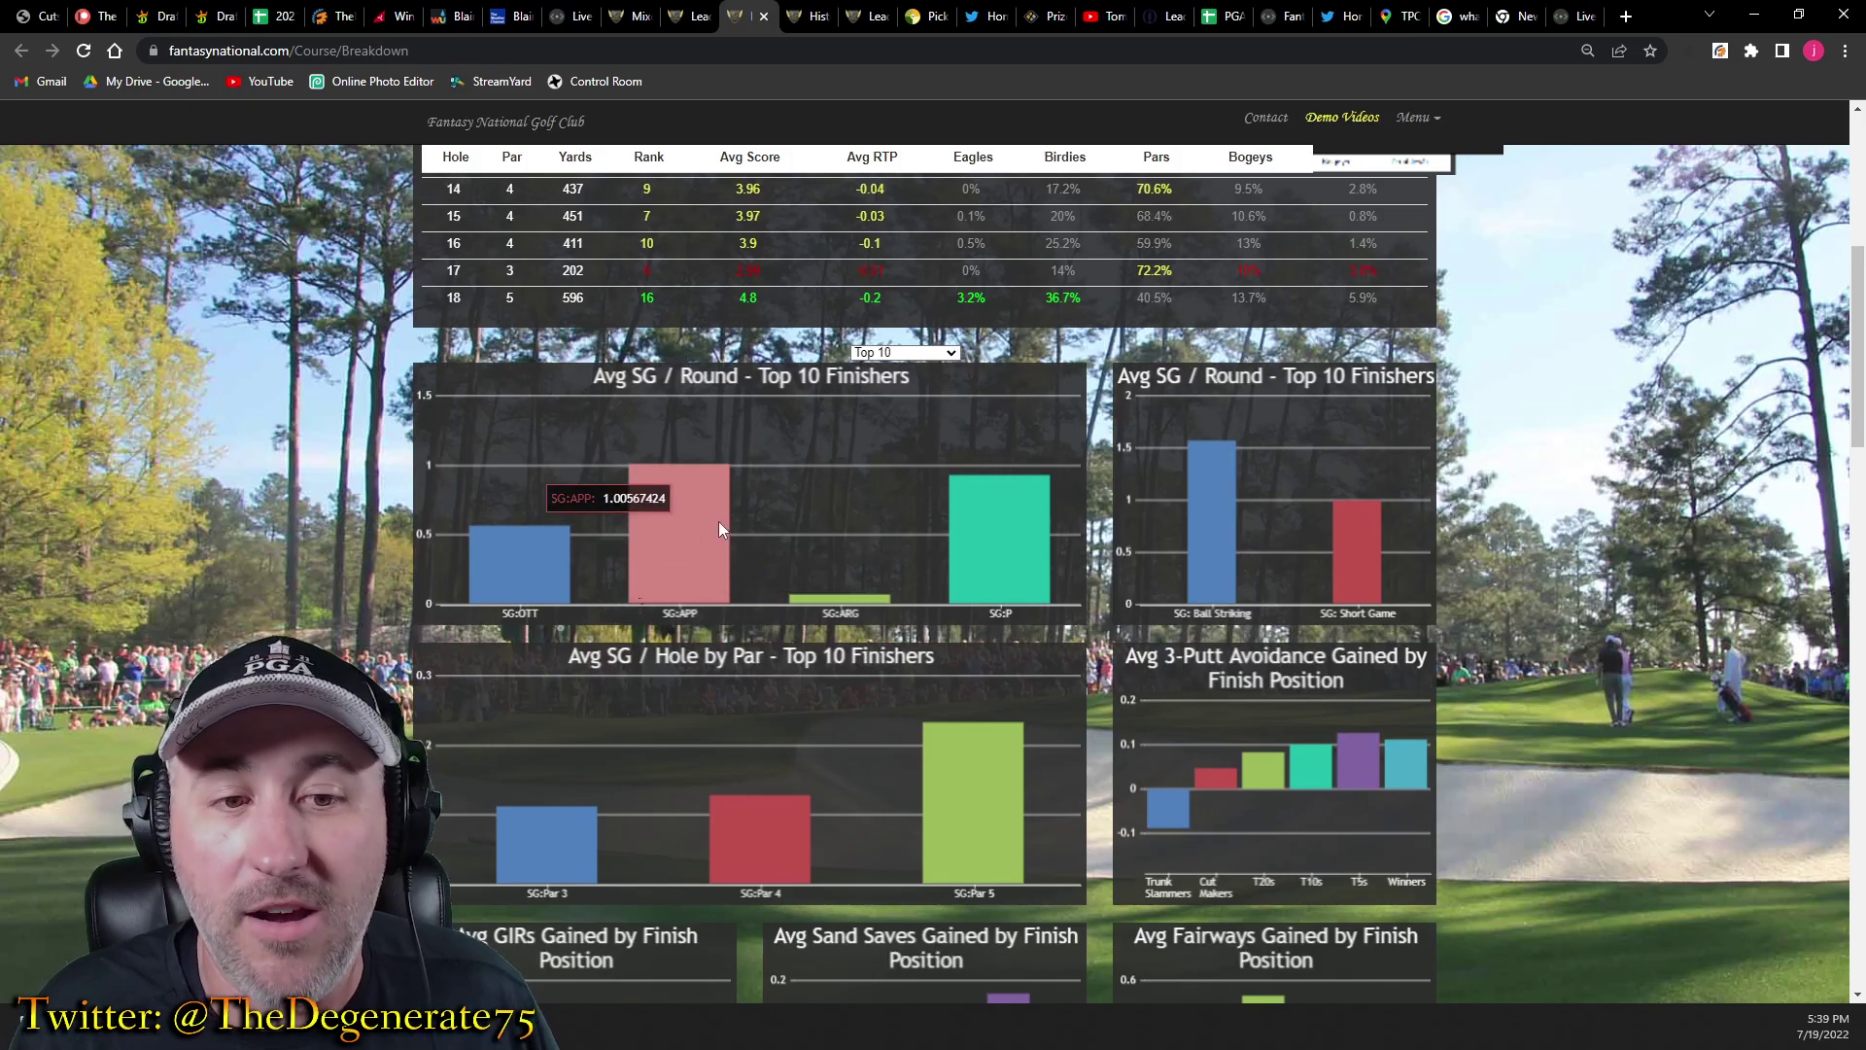
mouse_move(1001, 547)
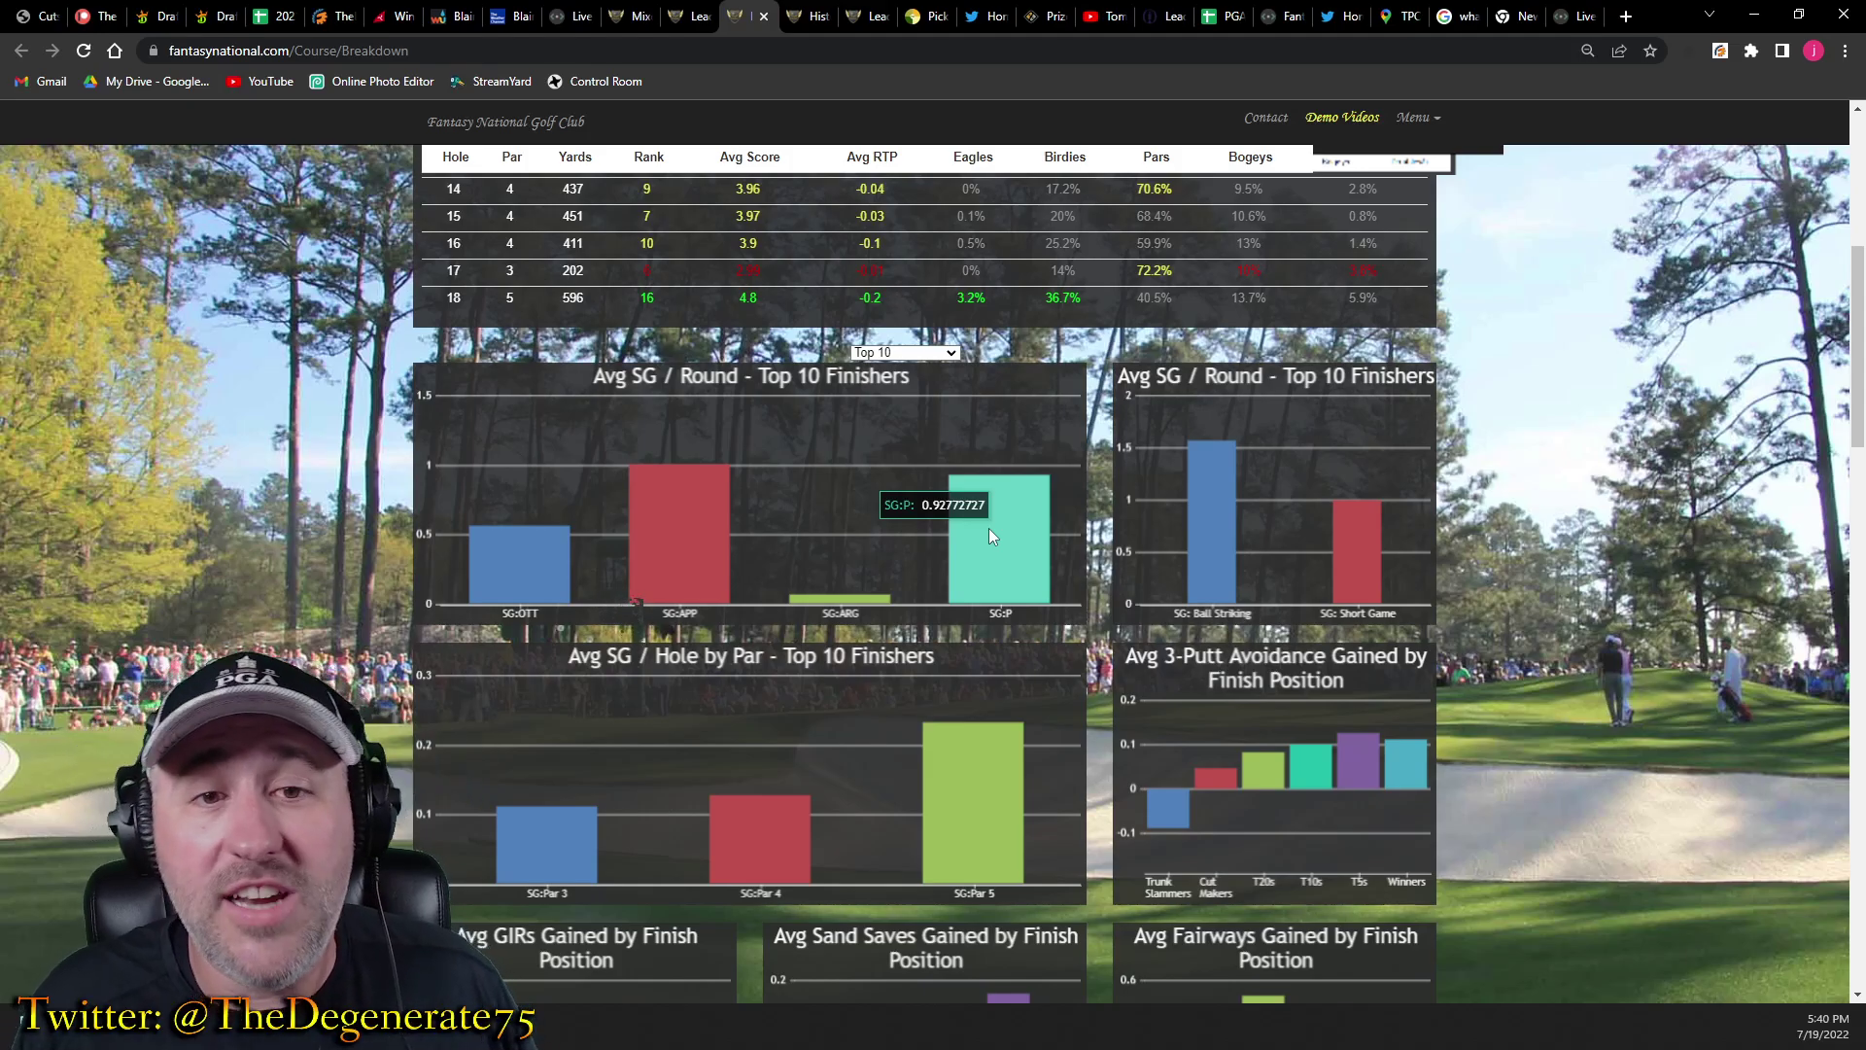
left_click(686, 10)
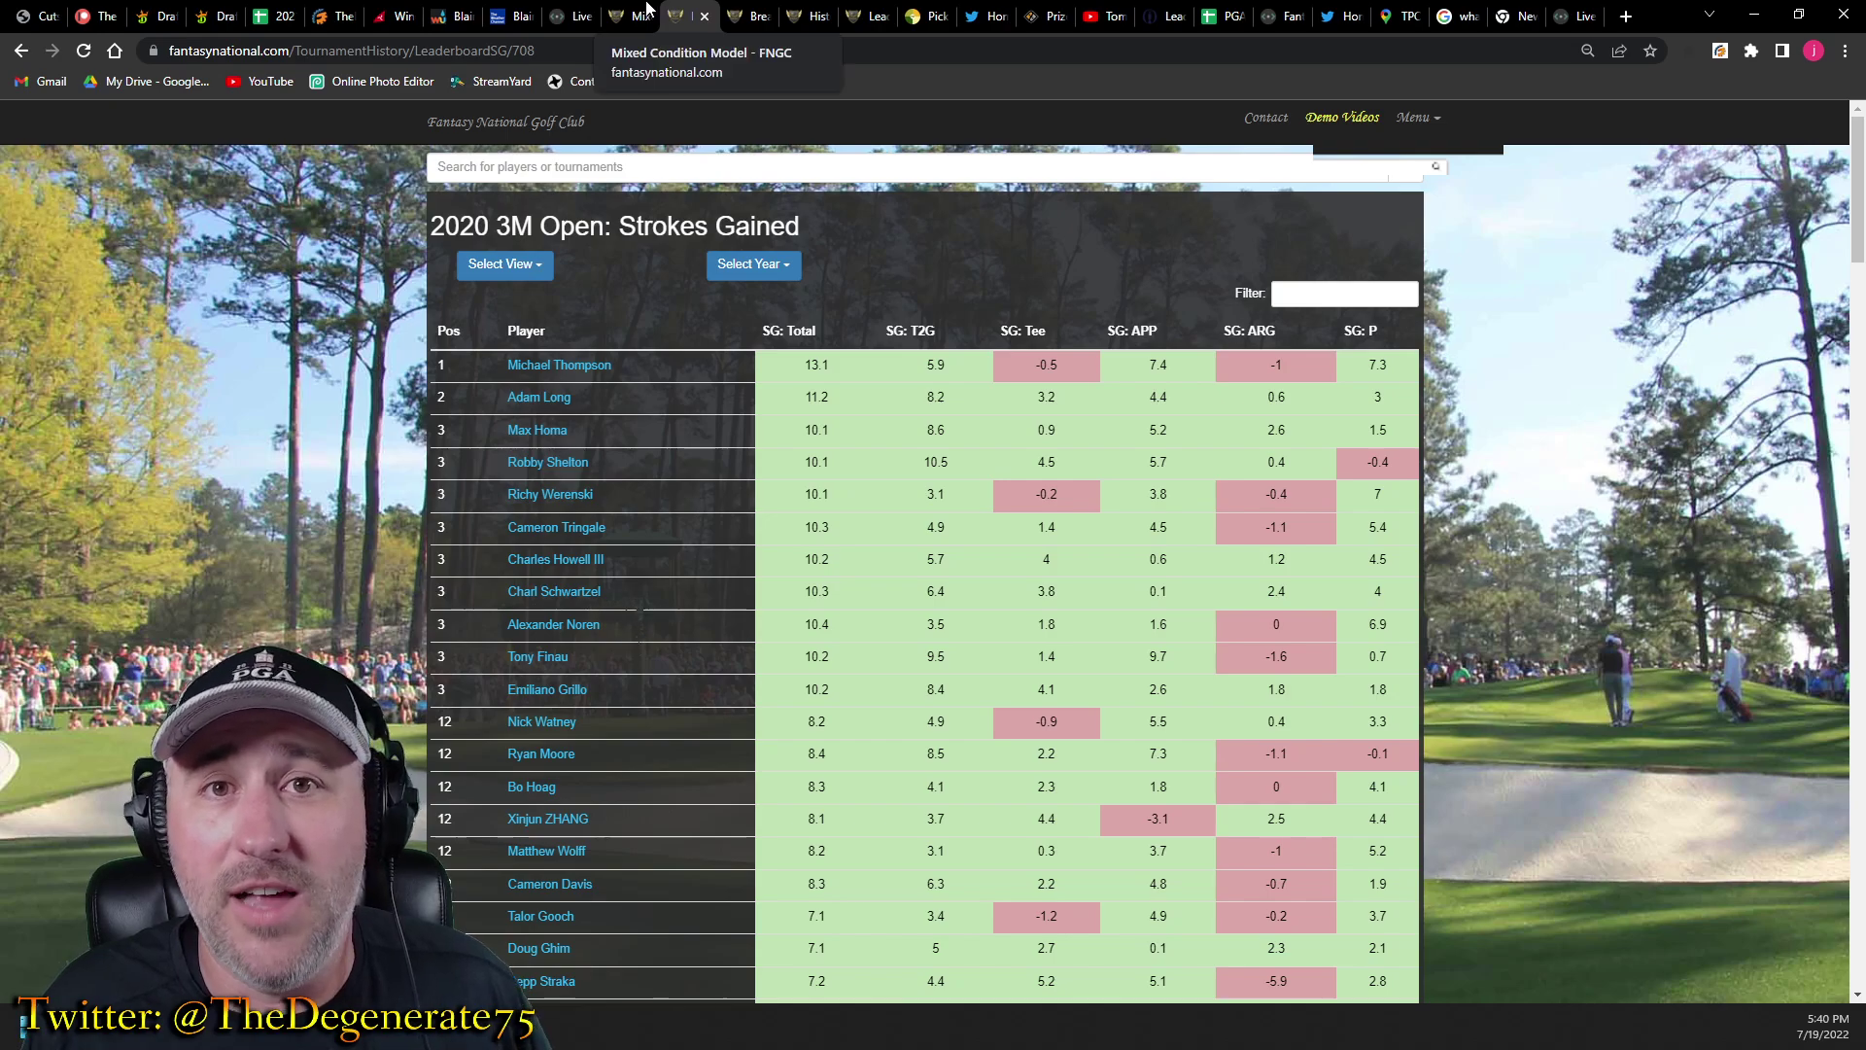
left_click(659, 11)
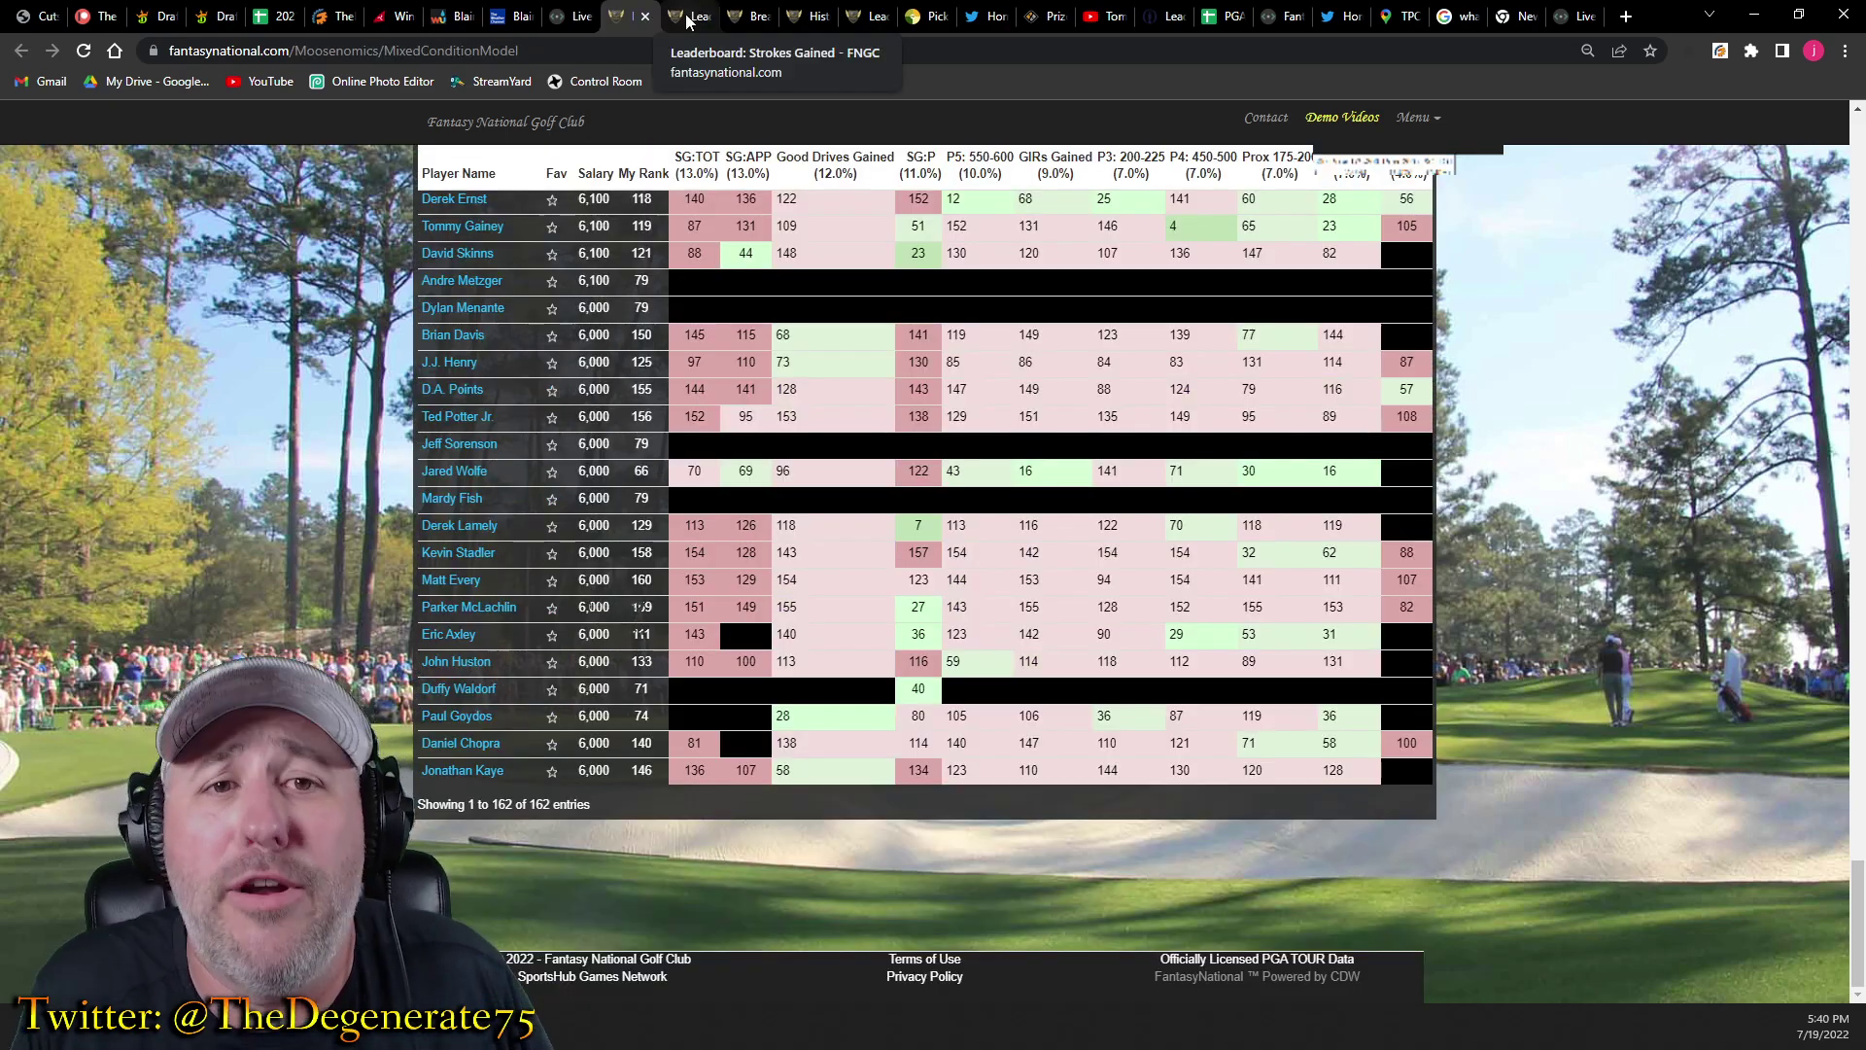
left_click(753, 14)
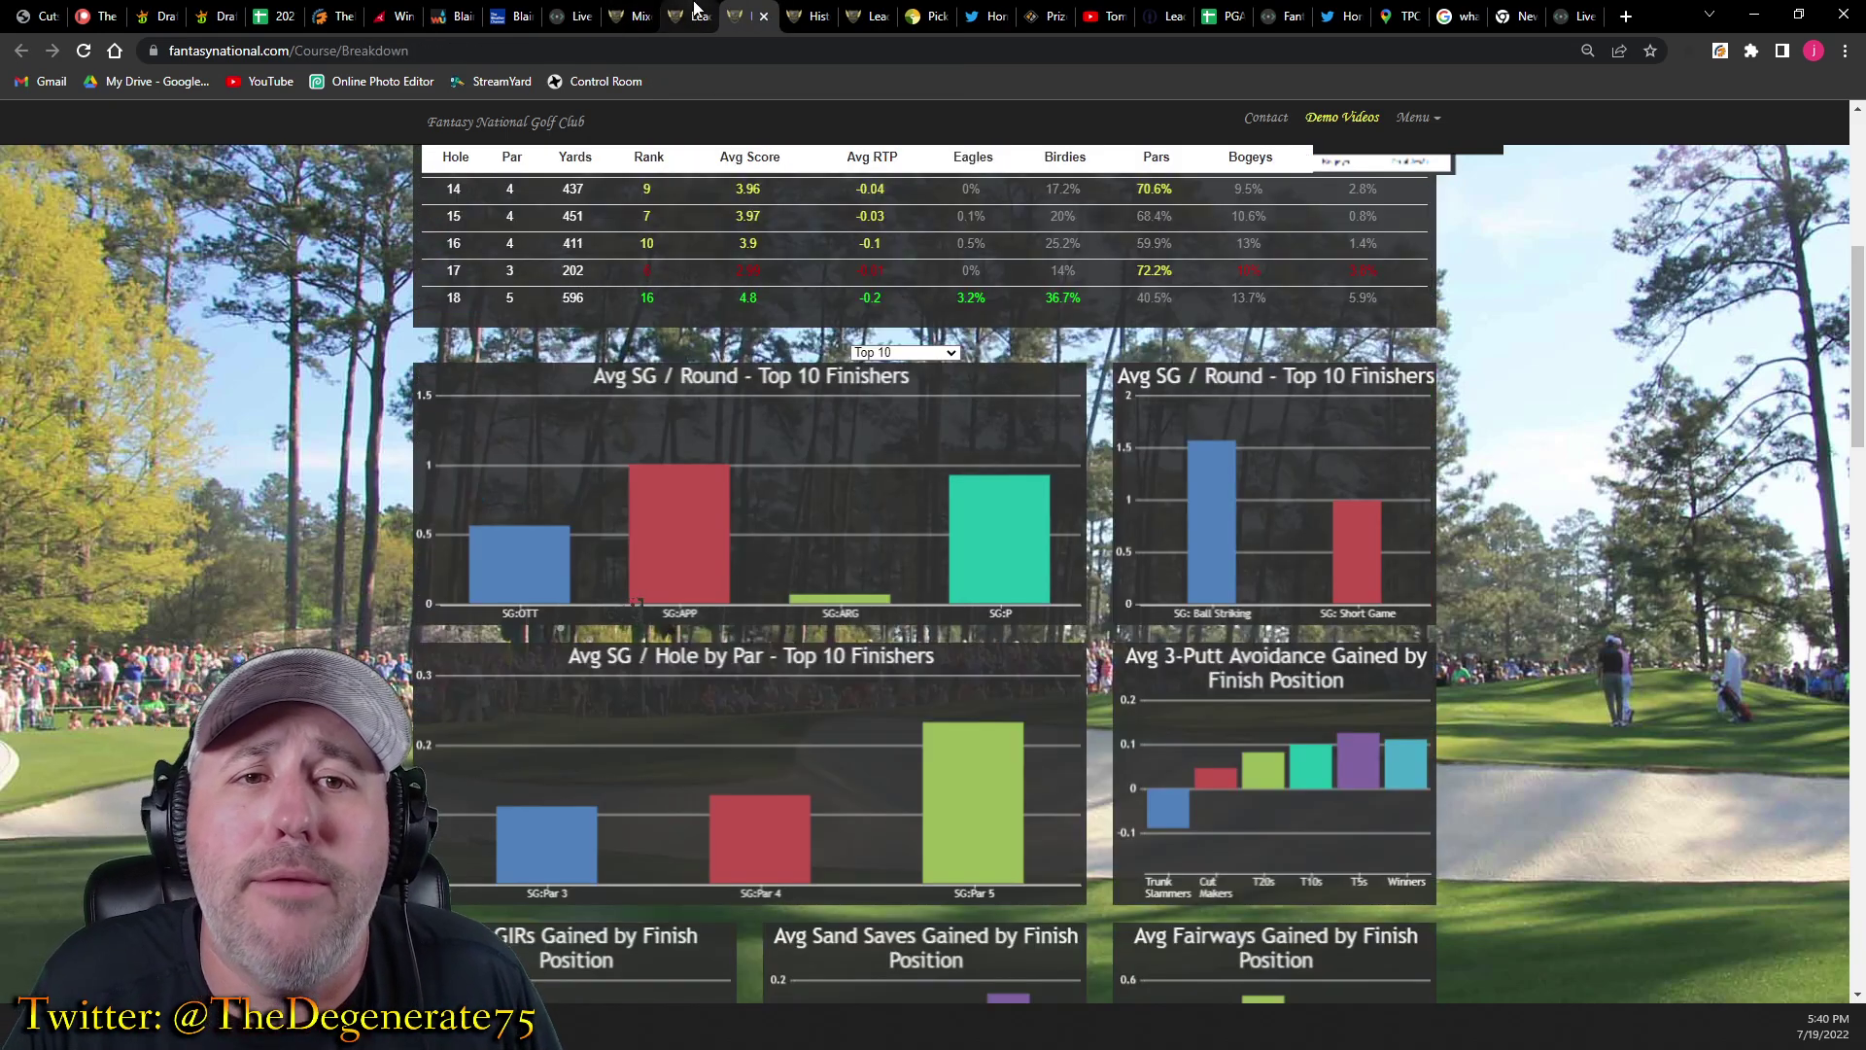
left_click(696, 9)
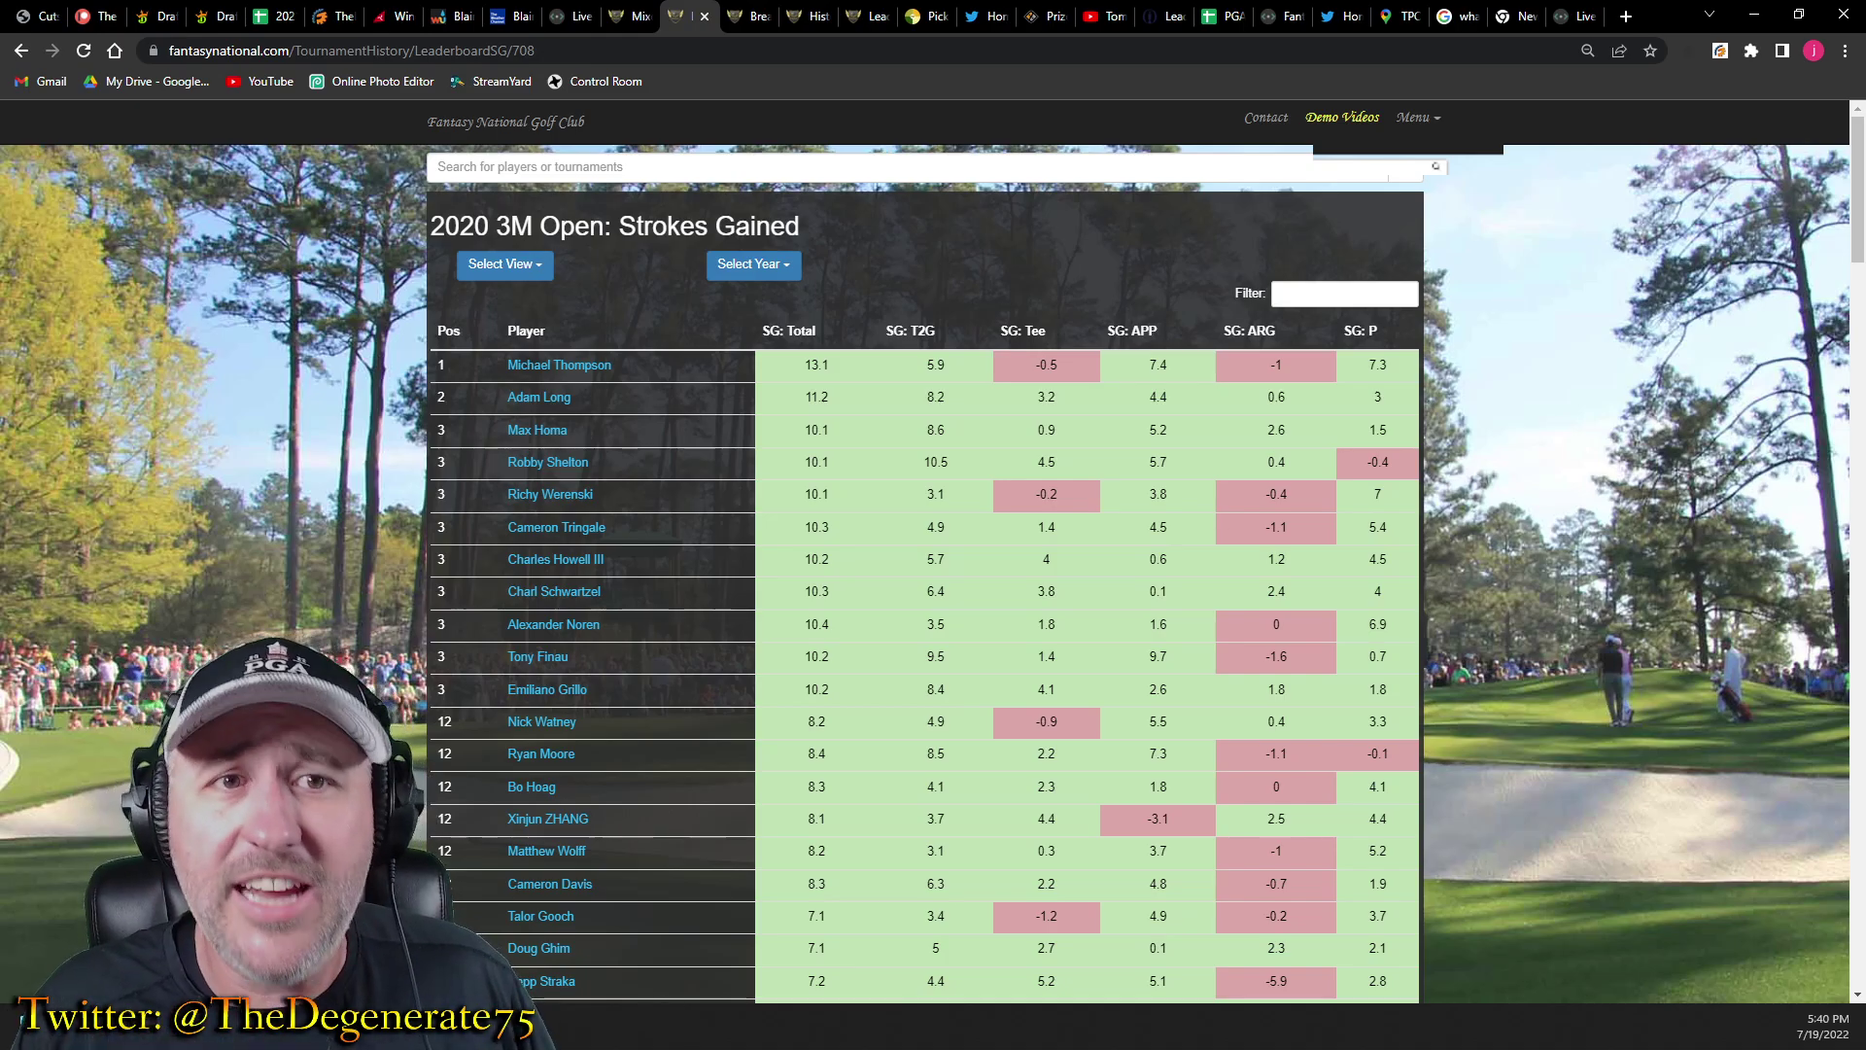
Open the Mixed Condition Model and examine the player rankings from the lowest salaries up to the highest, including Good Drives Gained.
left_click(632, 16)
scroll(626, 509, "up", 5)
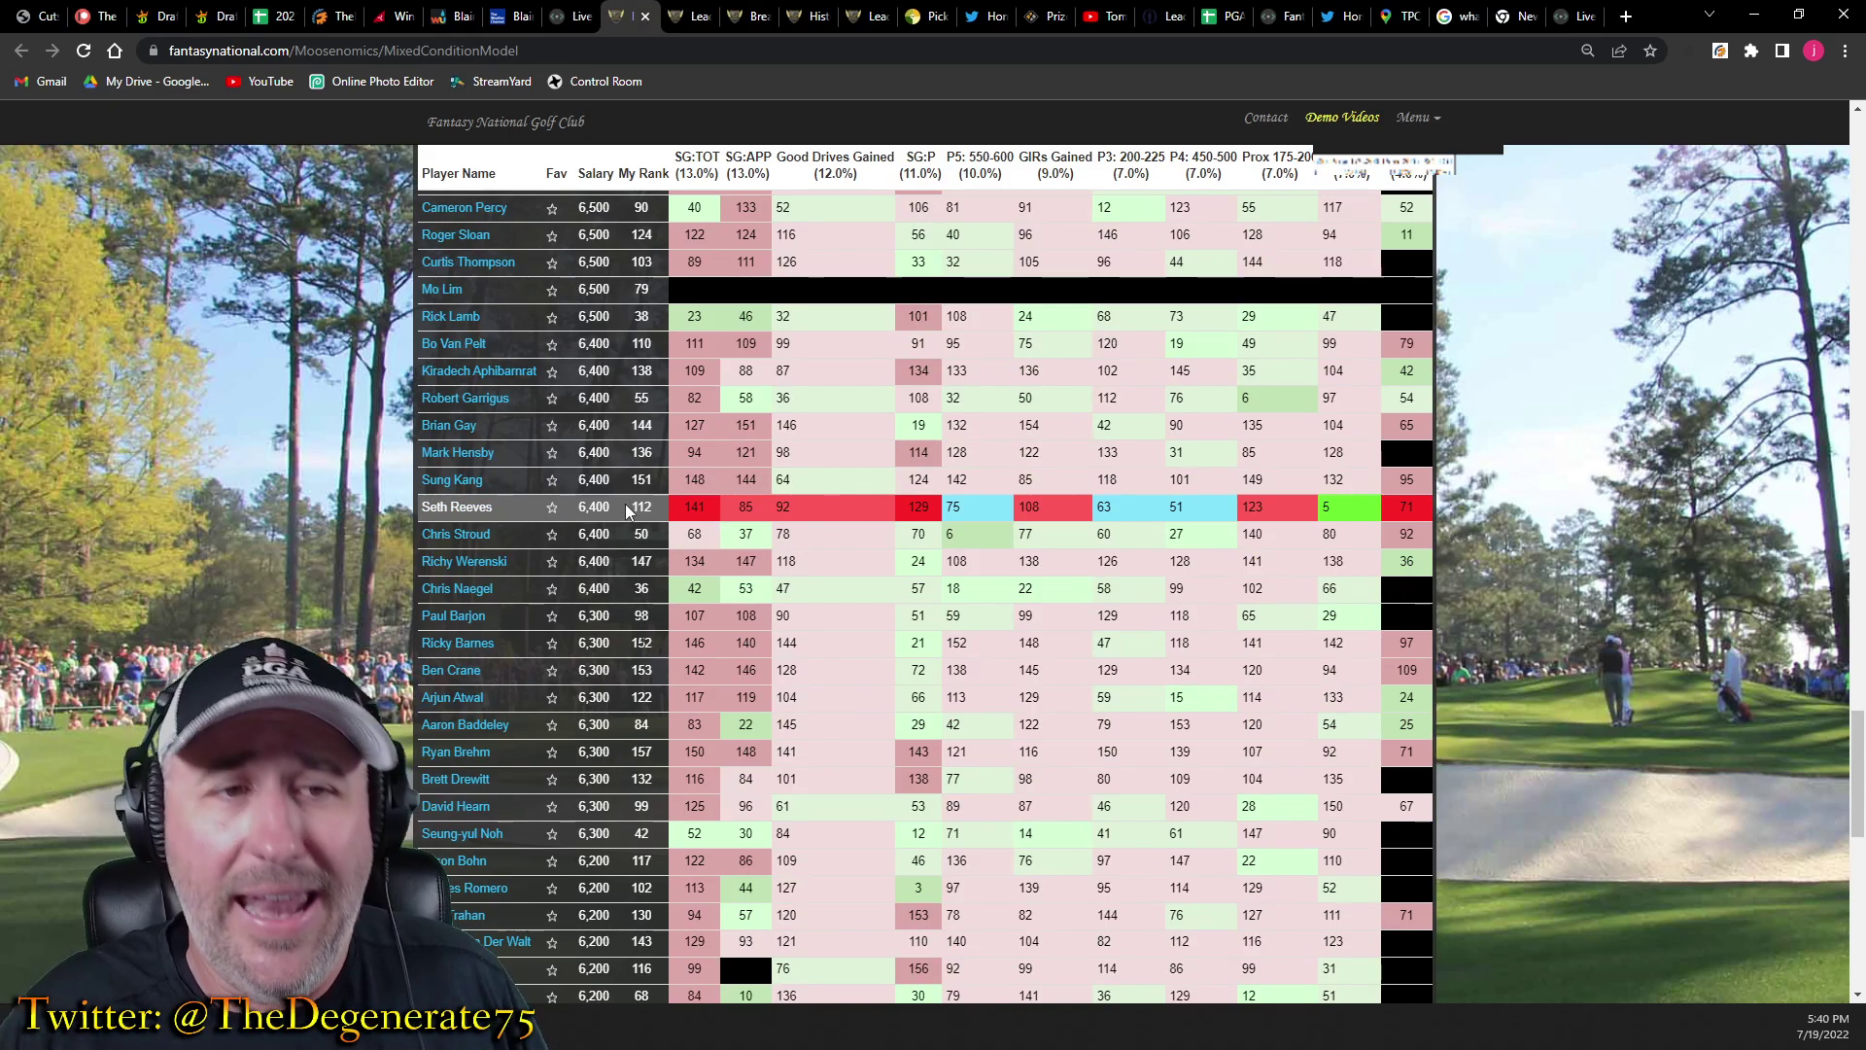
scroll(177, 458, "up", 5)
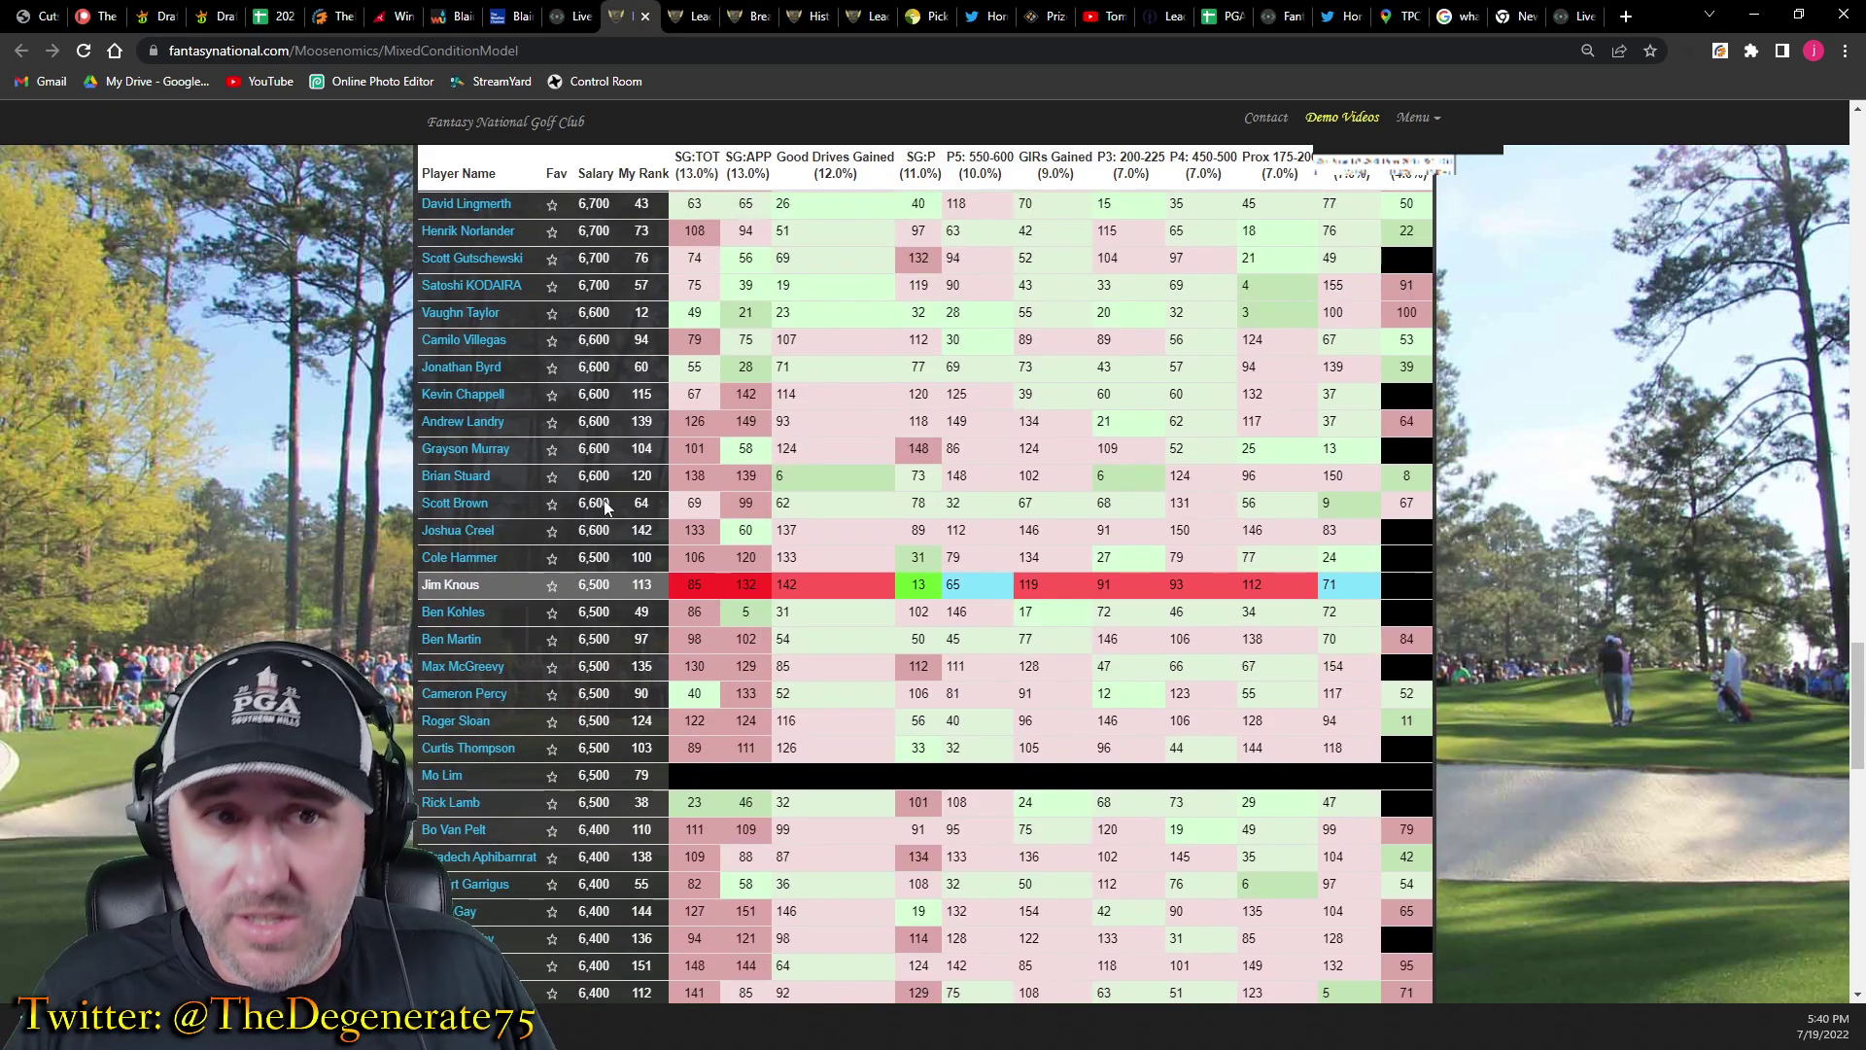
mouse_move(855, 451)
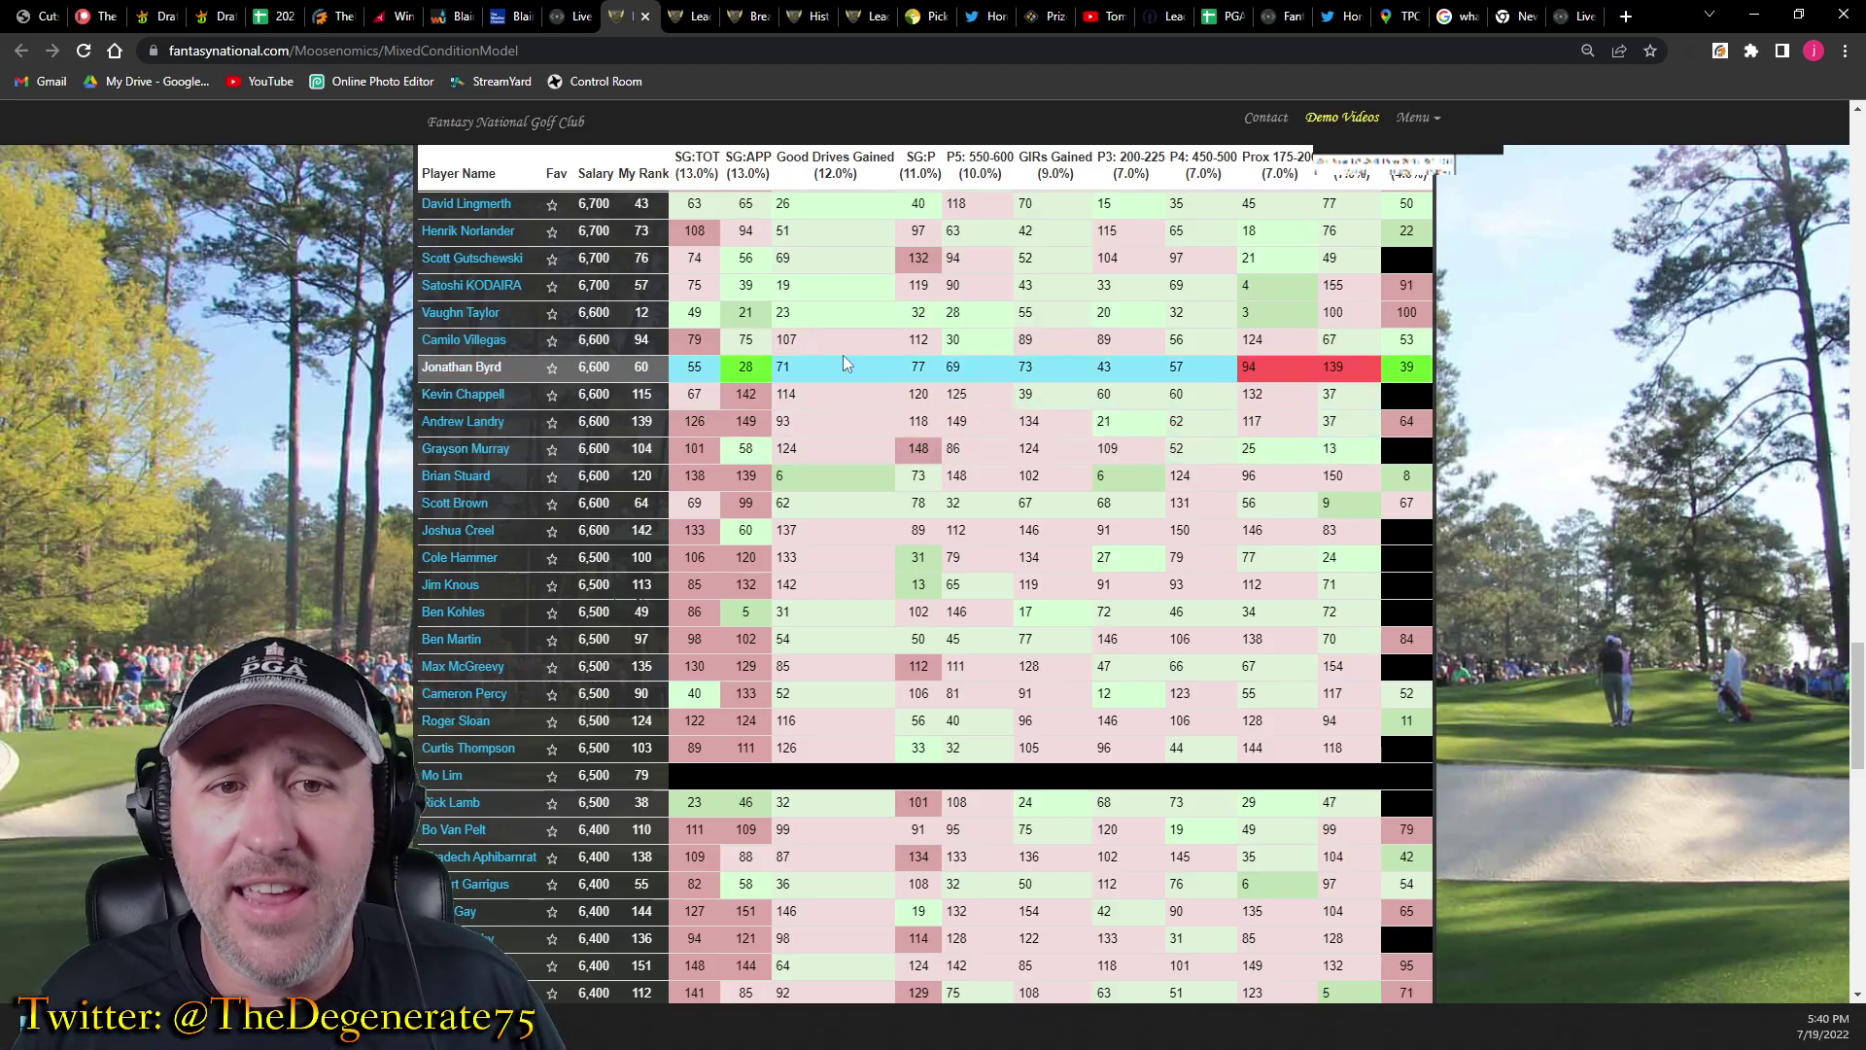
scroll(817, 408, "up", 10)
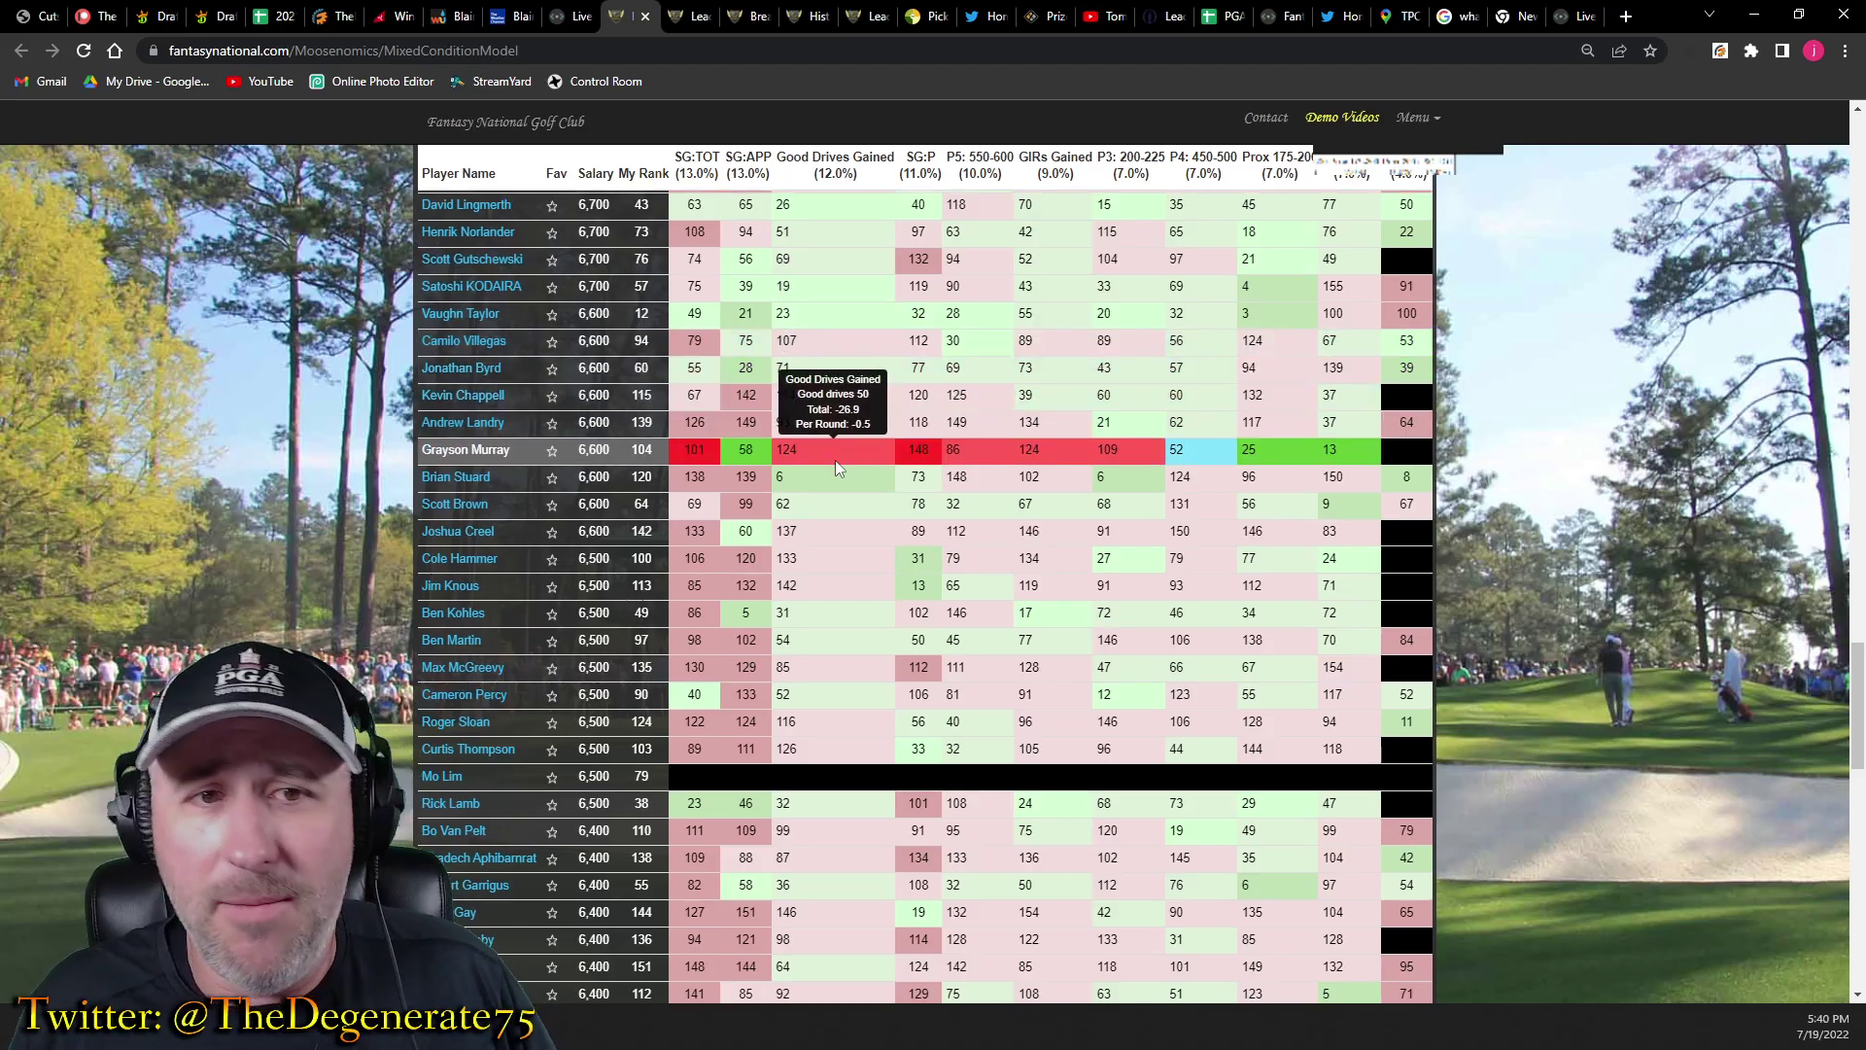
scroll(814, 467, "up", 10)
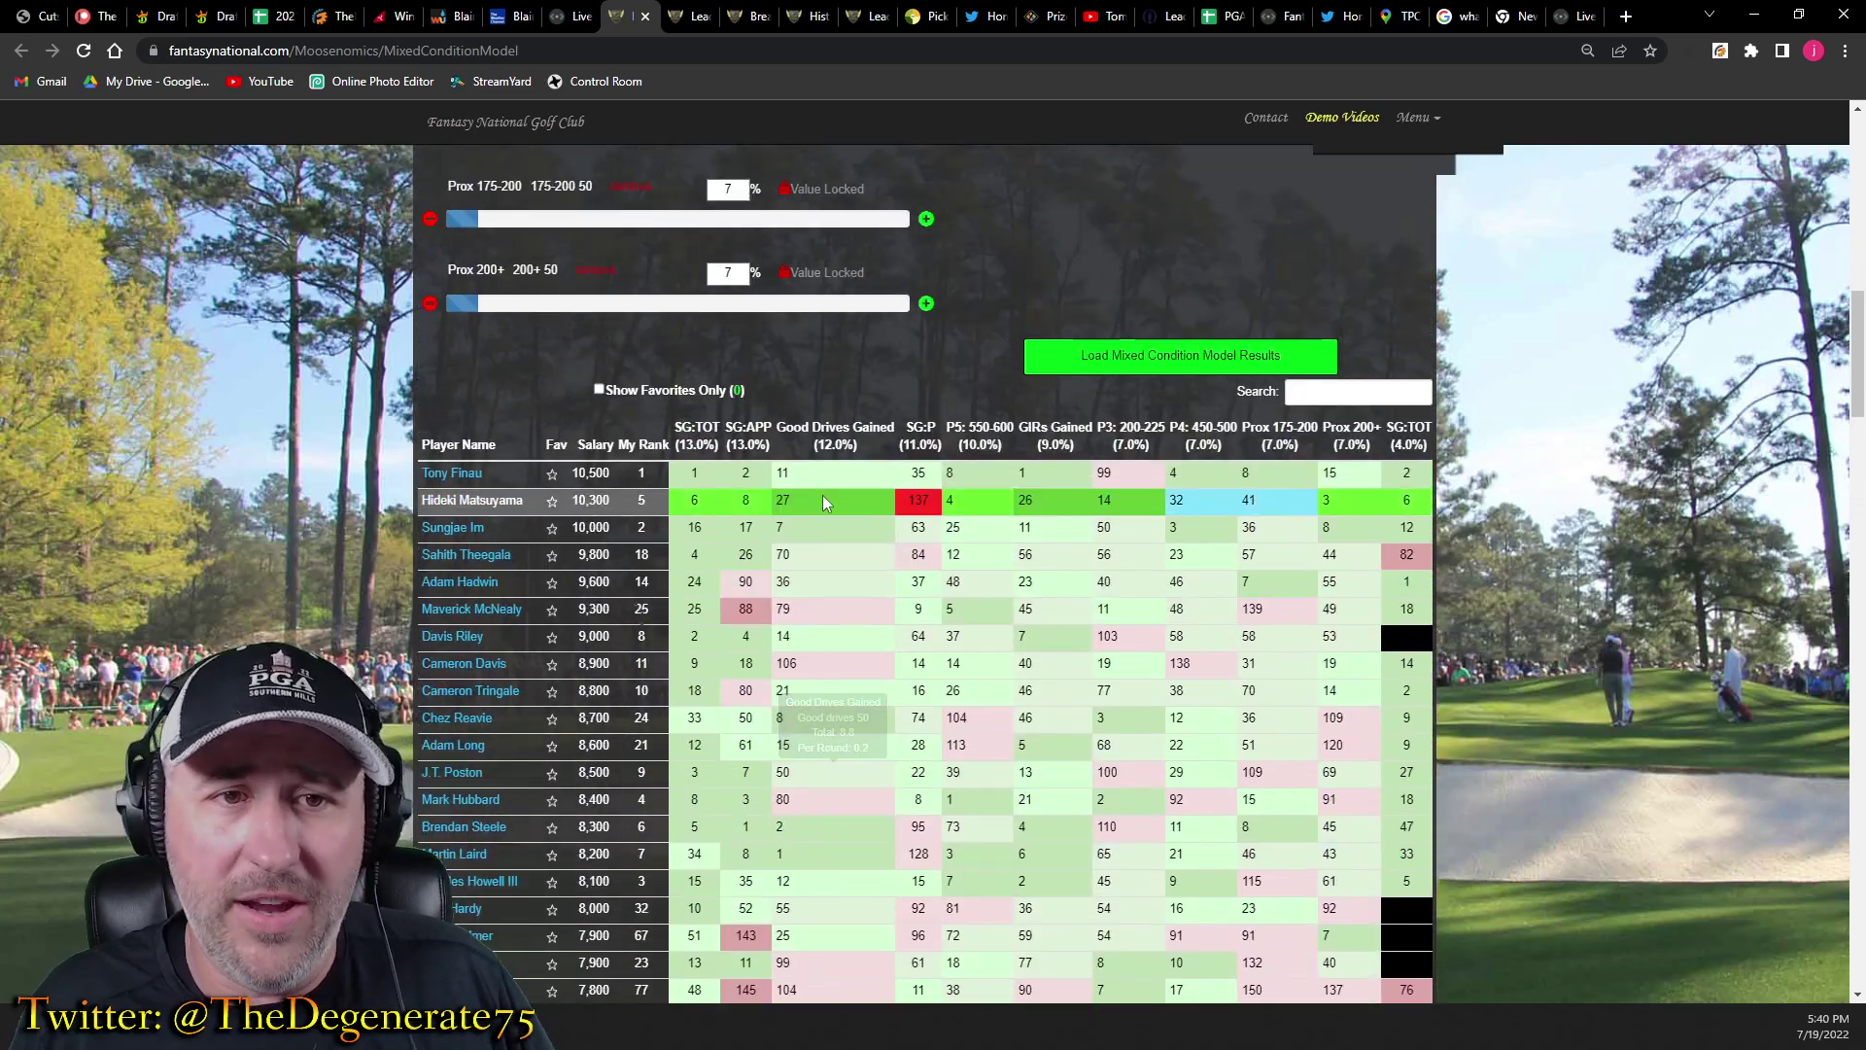
scroll(185, 496, "down", 4)
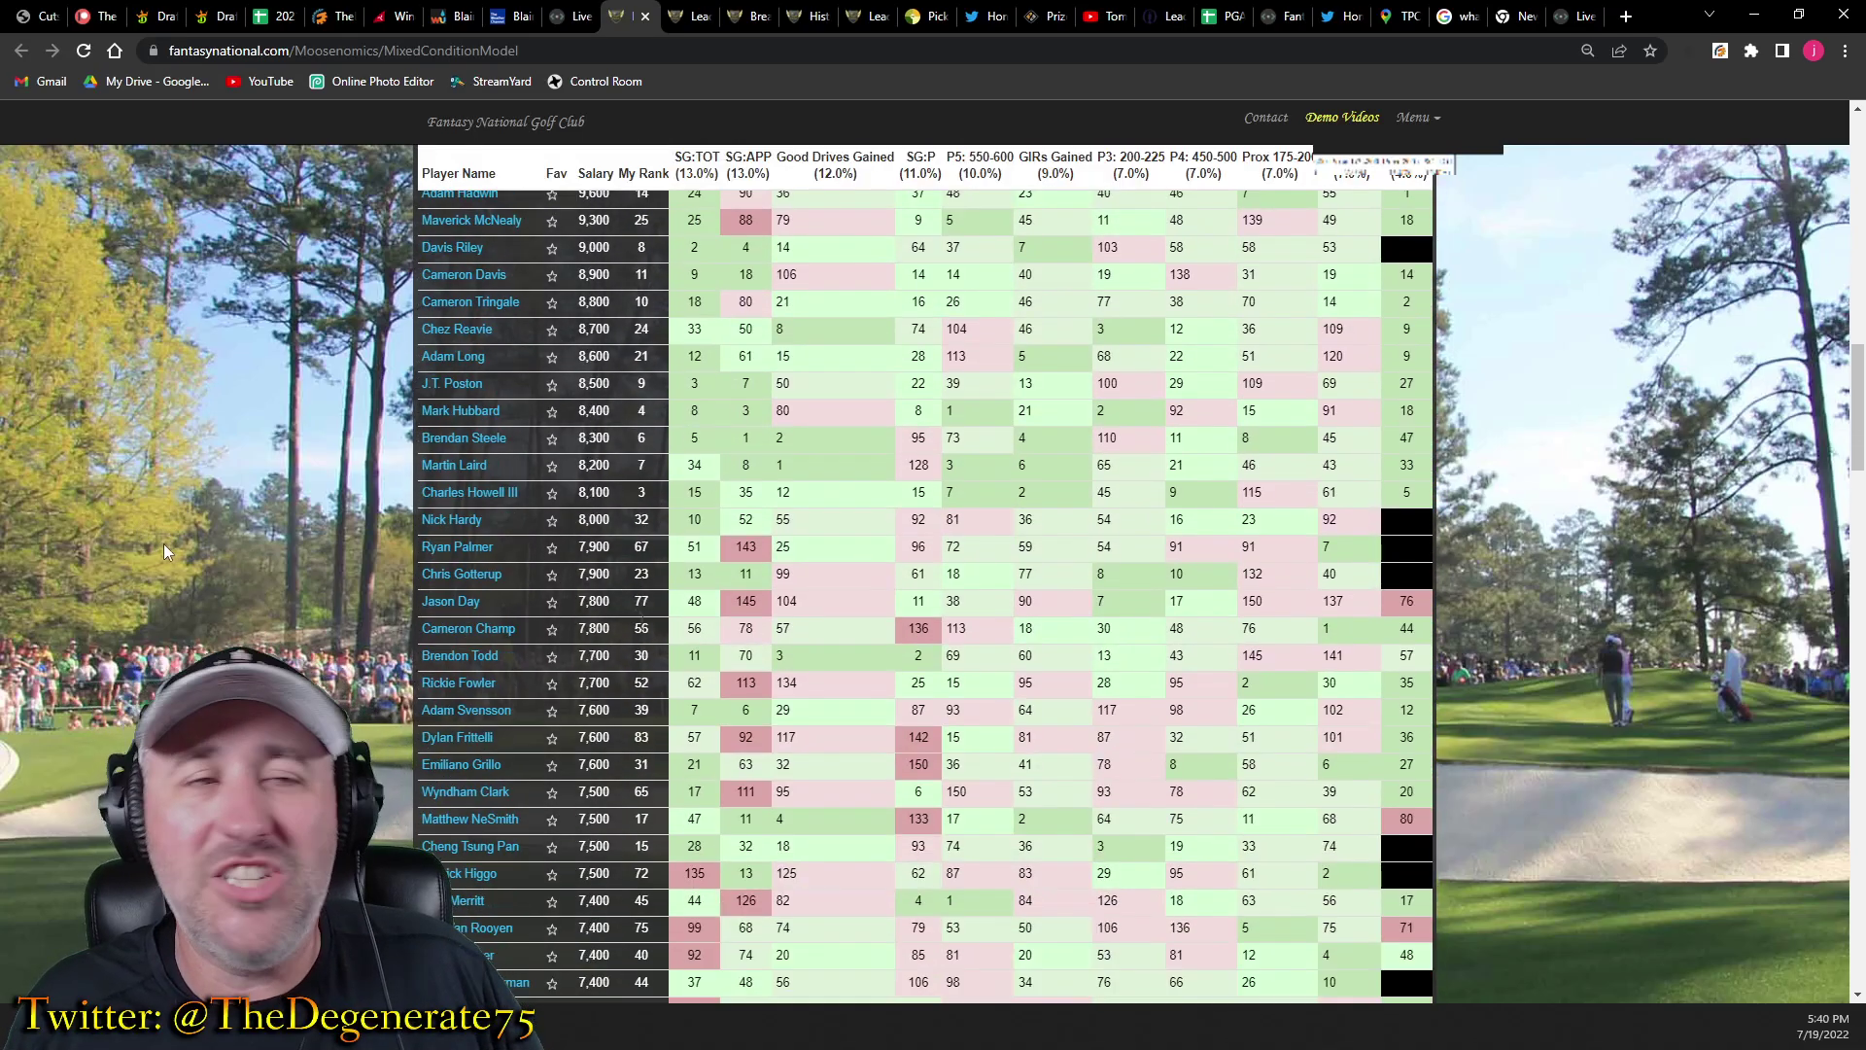
scroll(241, 532, "up", 2)
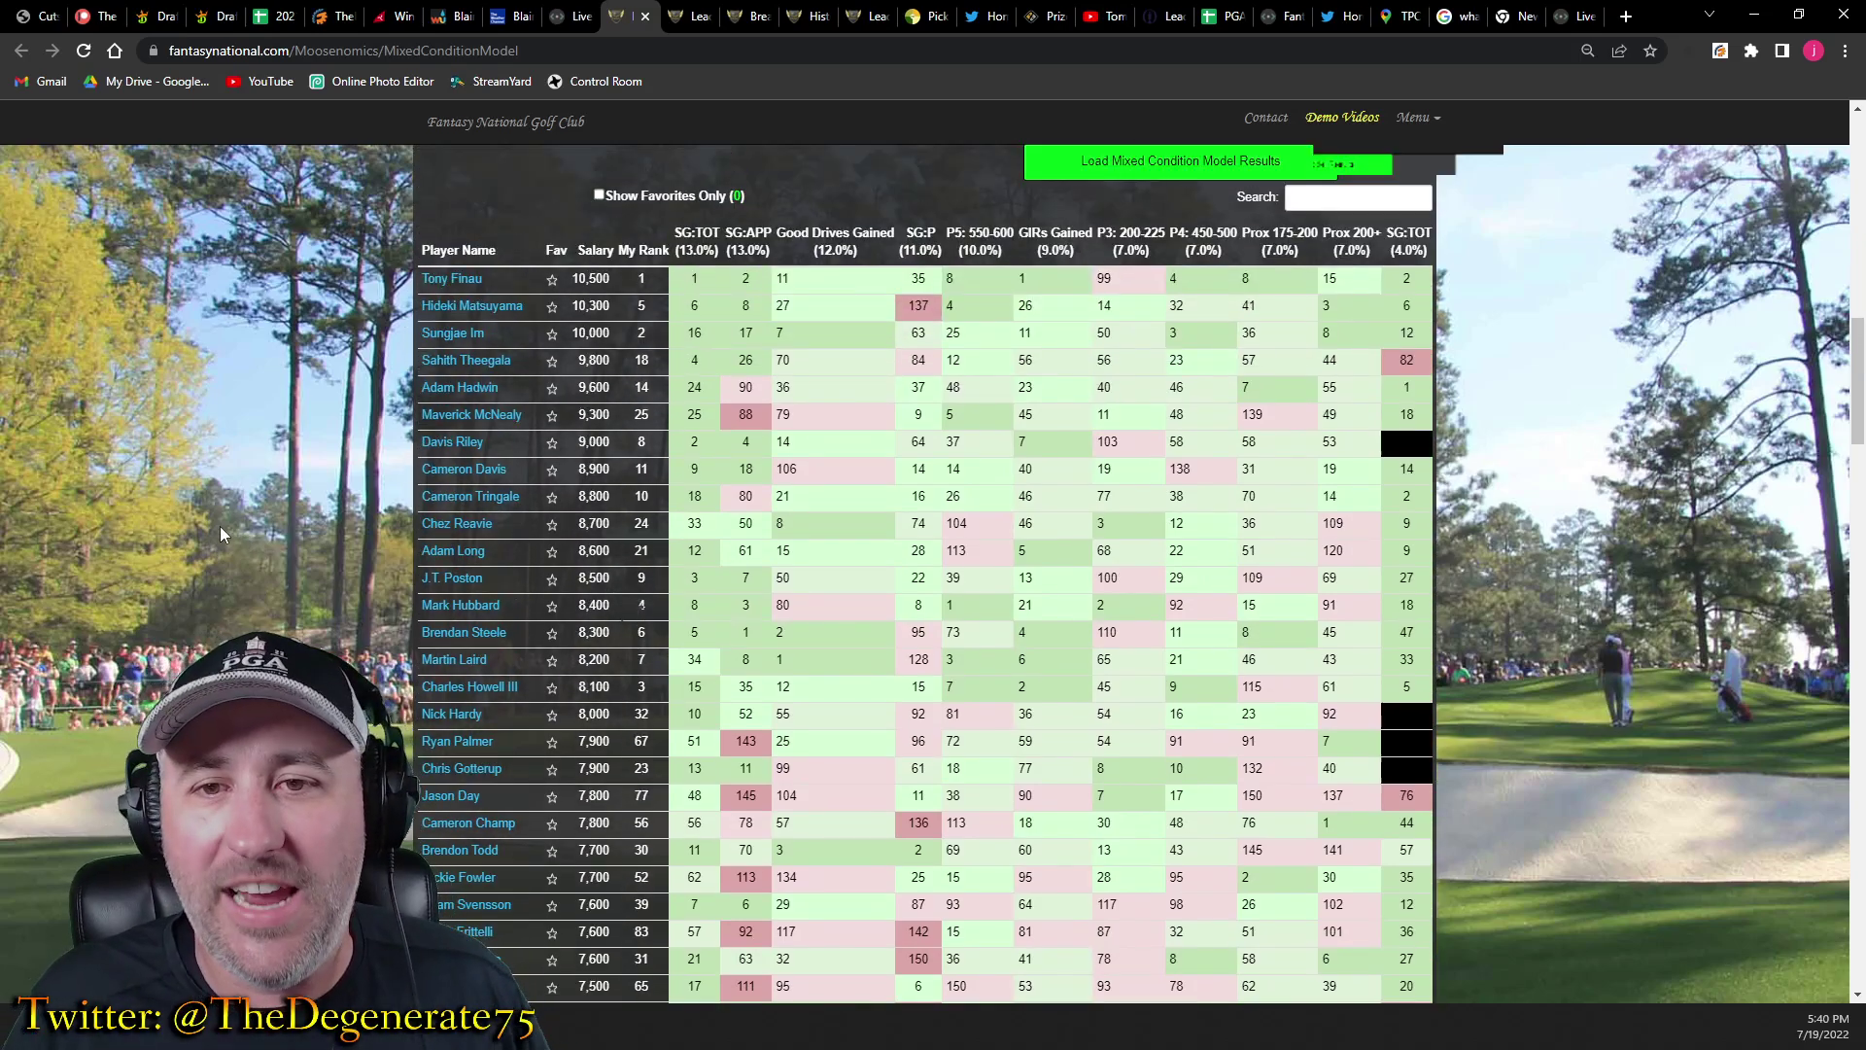
mouse_move(782, 584)
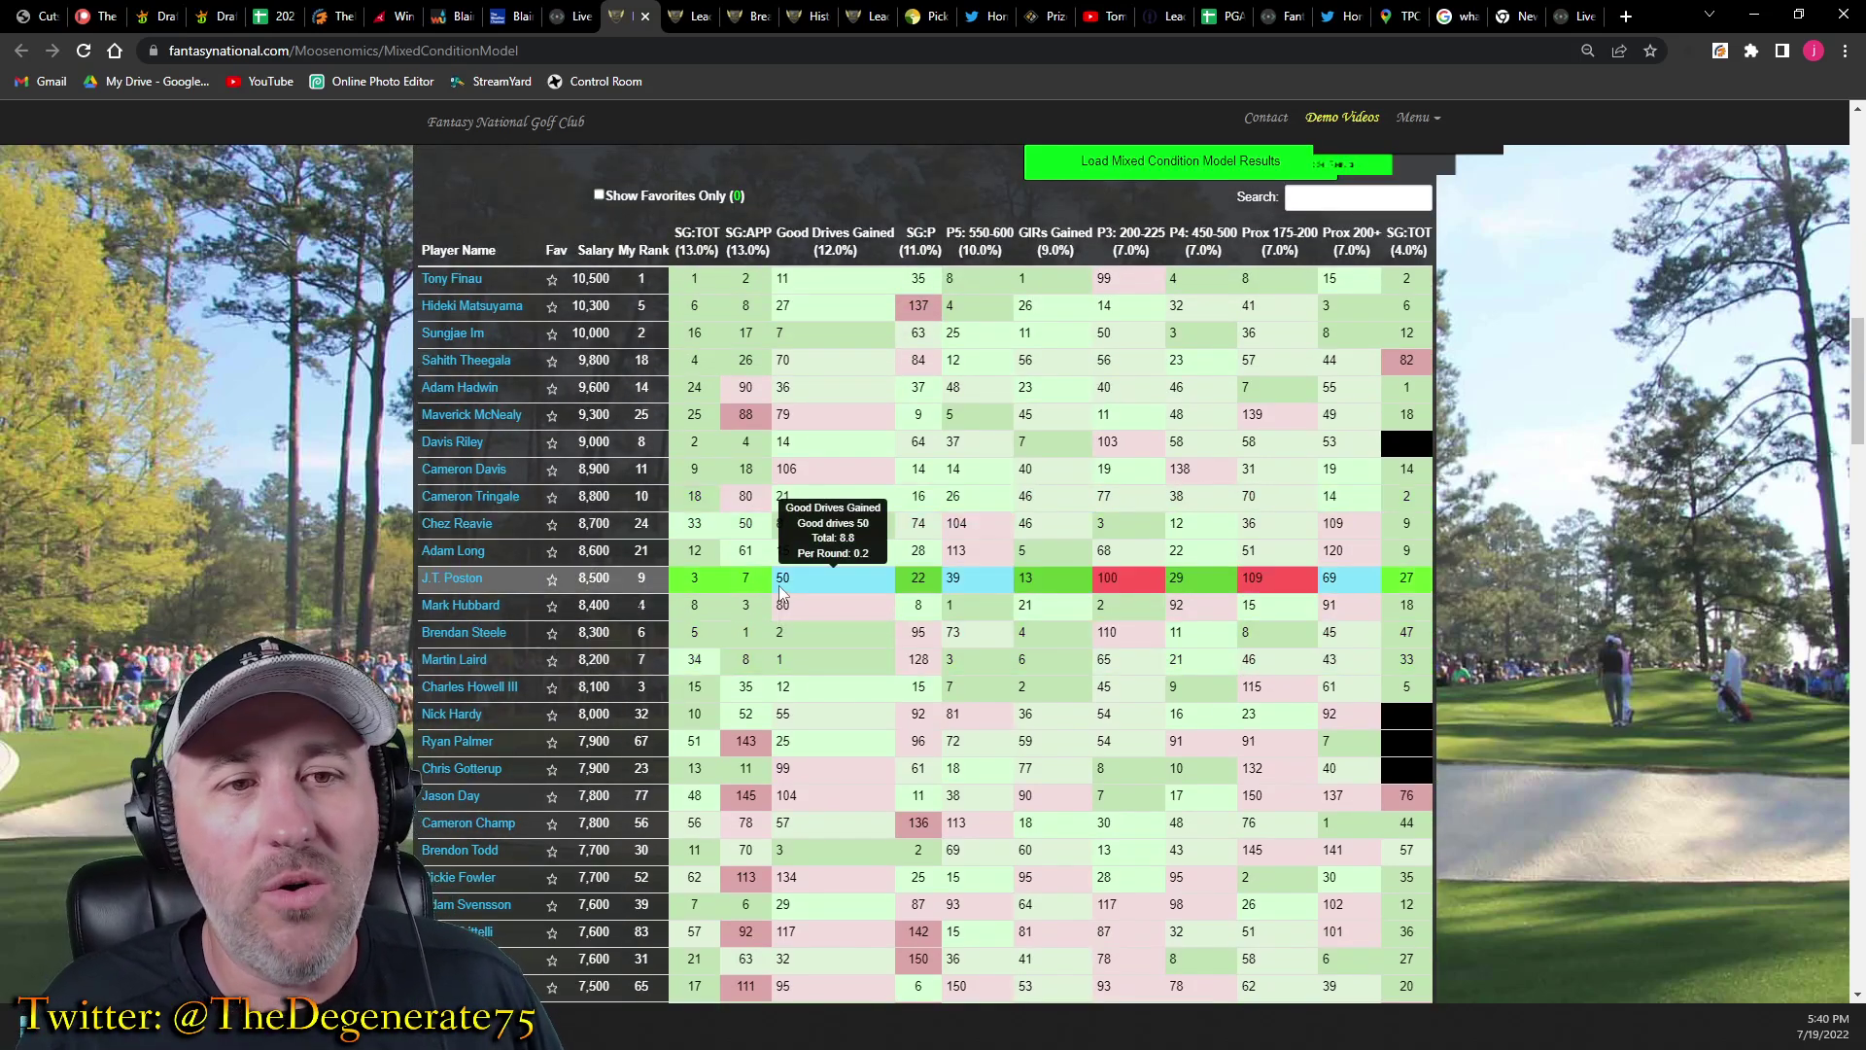
Examine the Mixed Condition Model ranks from the 8,500 salary range down to the 6,800 golfers, including Justin Lower's SG:P and Prox 175-200 figures.
scroll(794, 559, "down", 4)
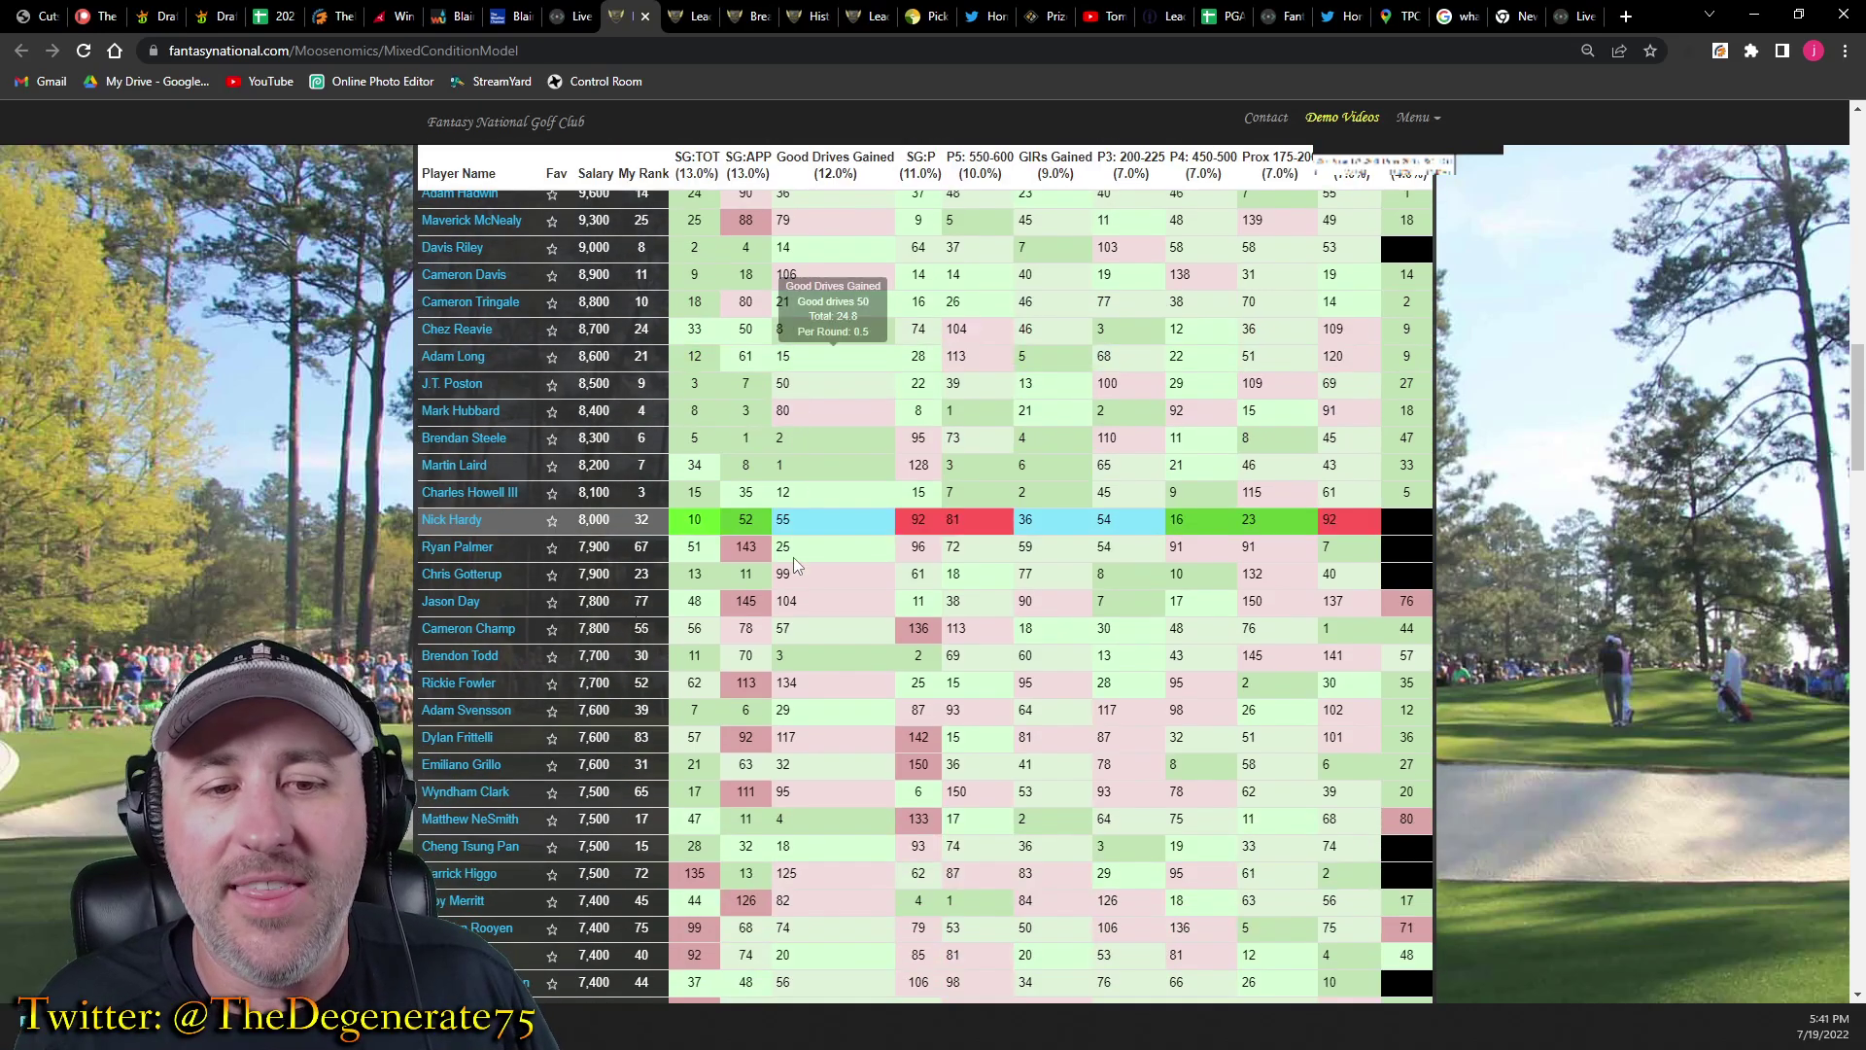
scroll(818, 577, "down", 5)
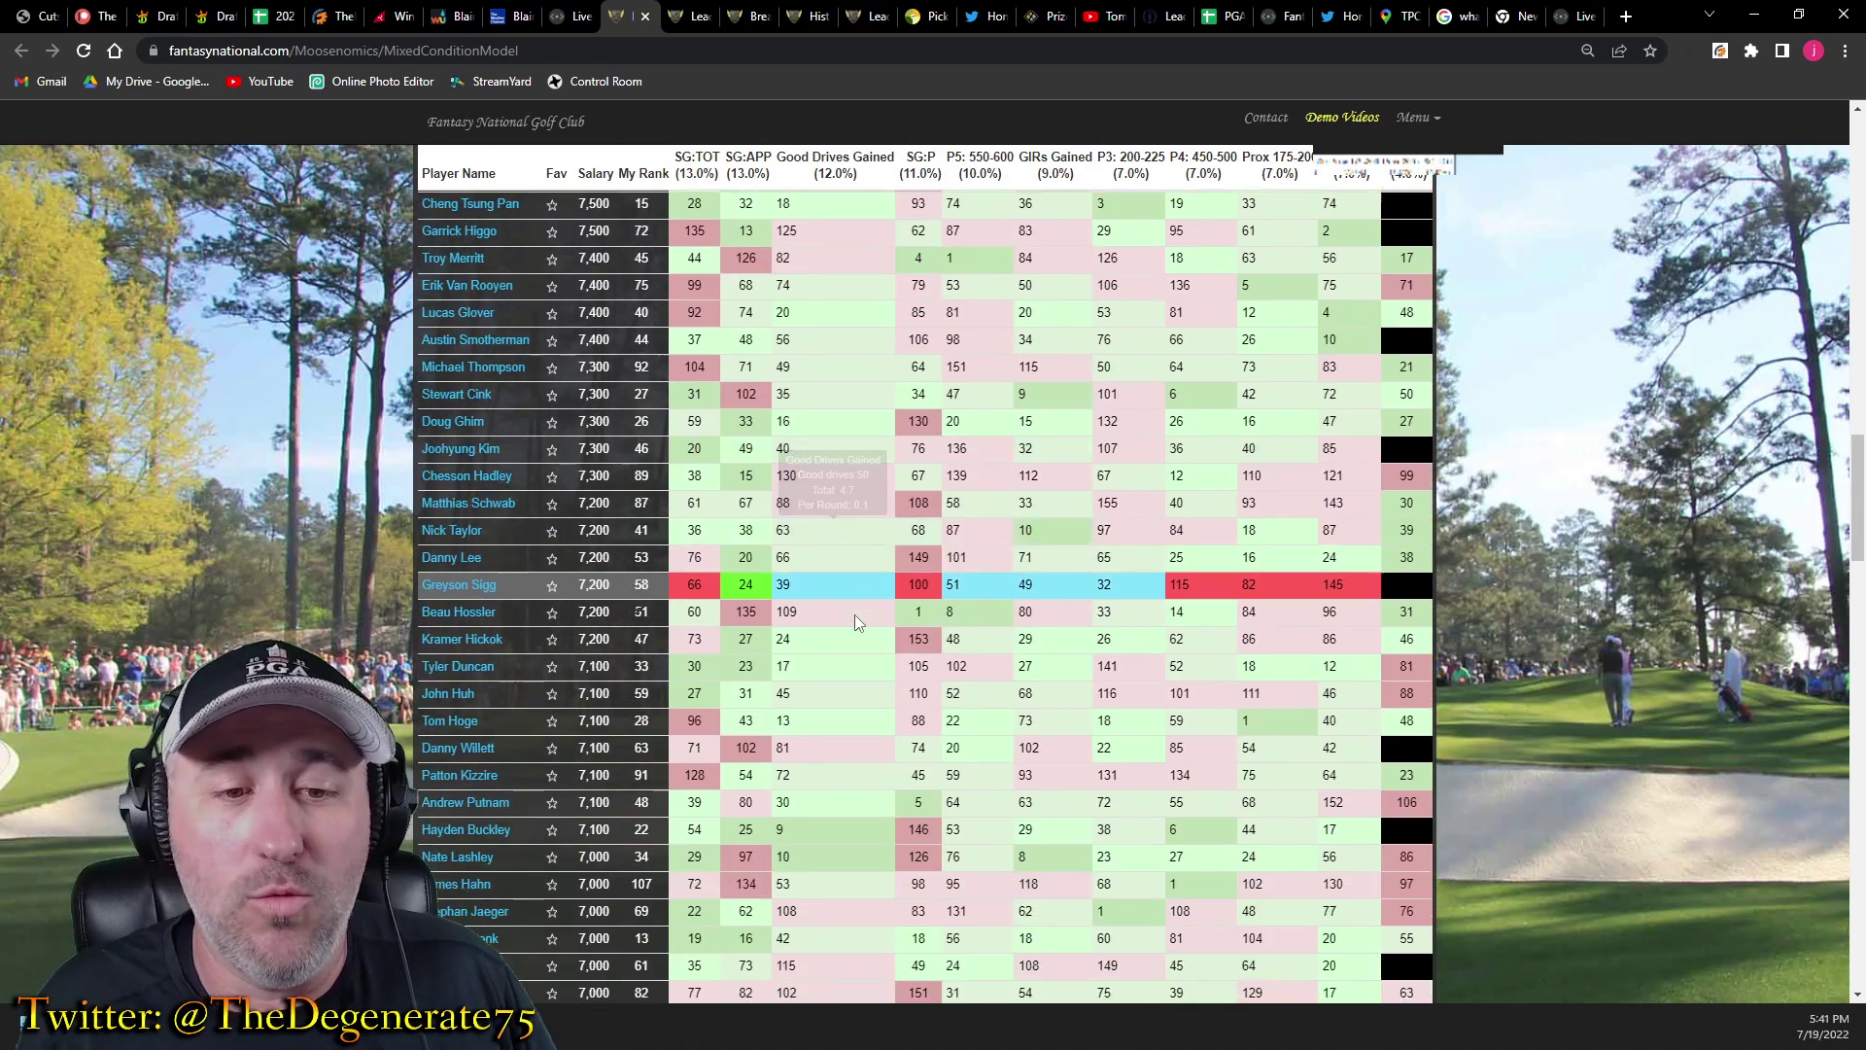
scroll(866, 627, "down", 3)
mouse_move(877, 630)
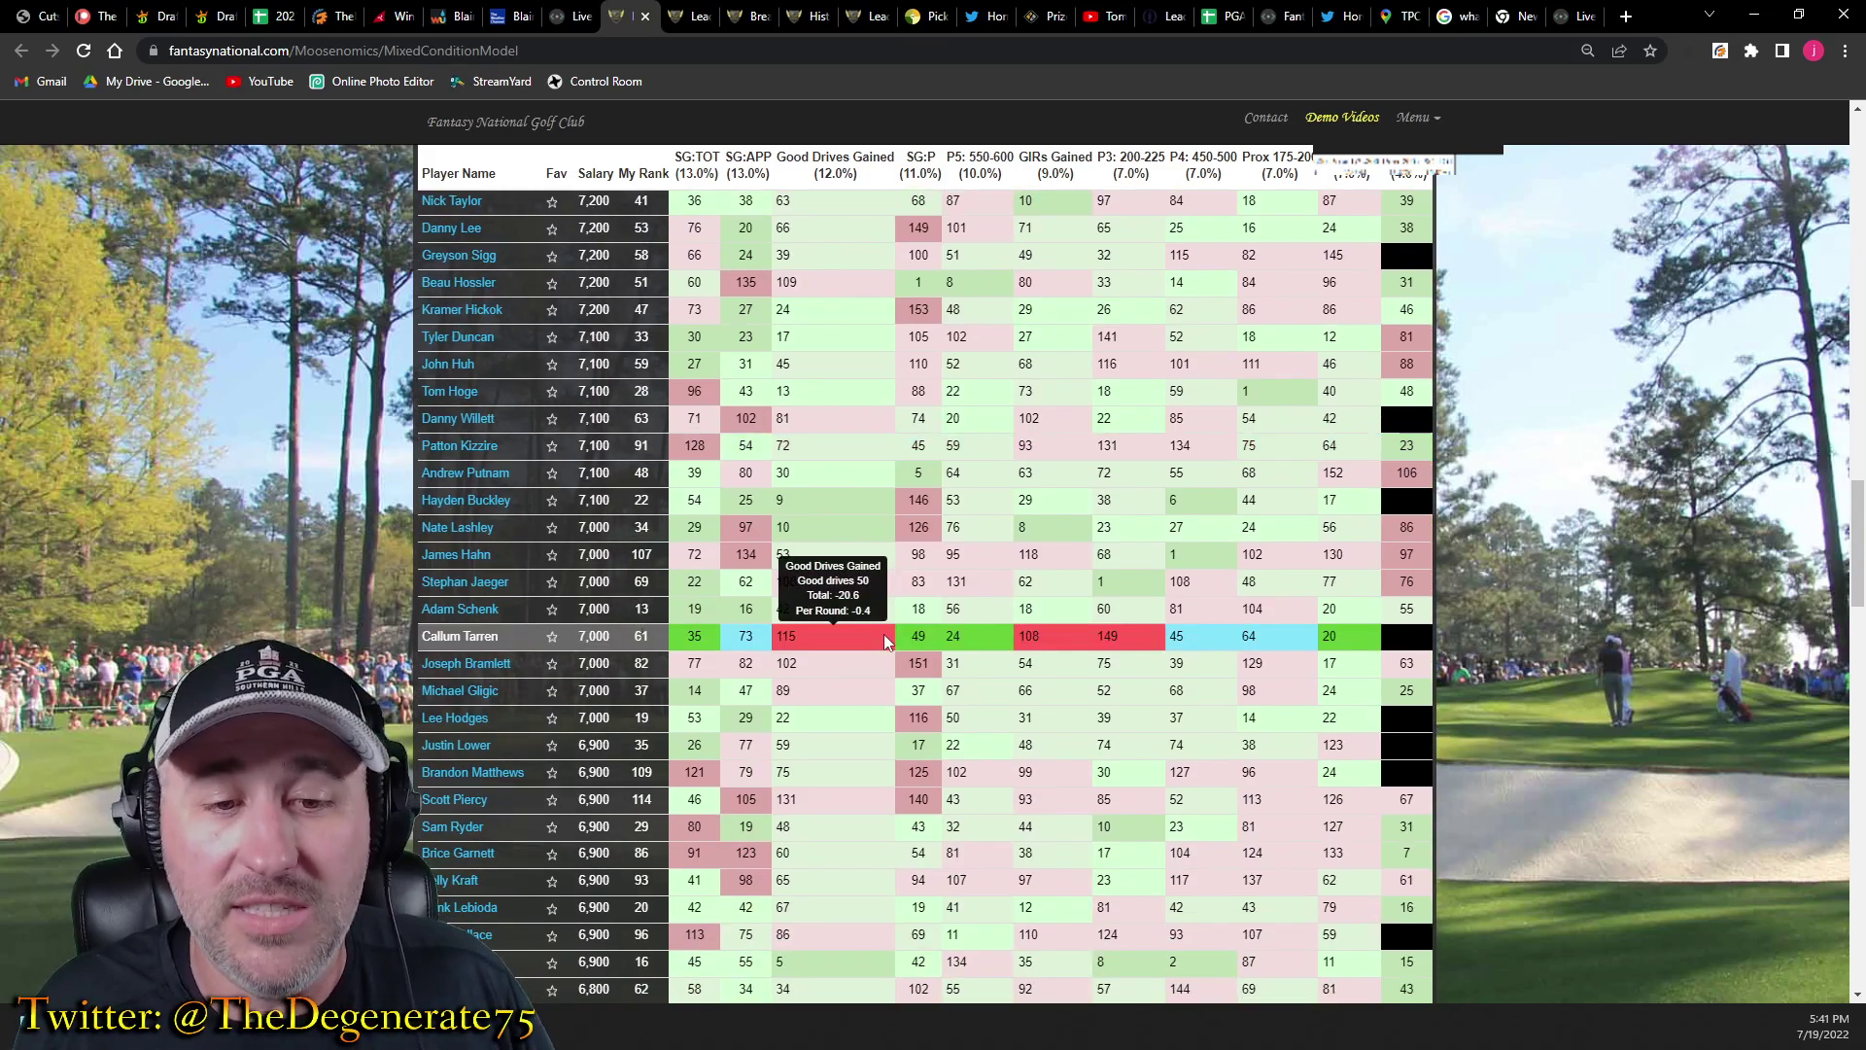
scroll(819, 680, "down", 2)
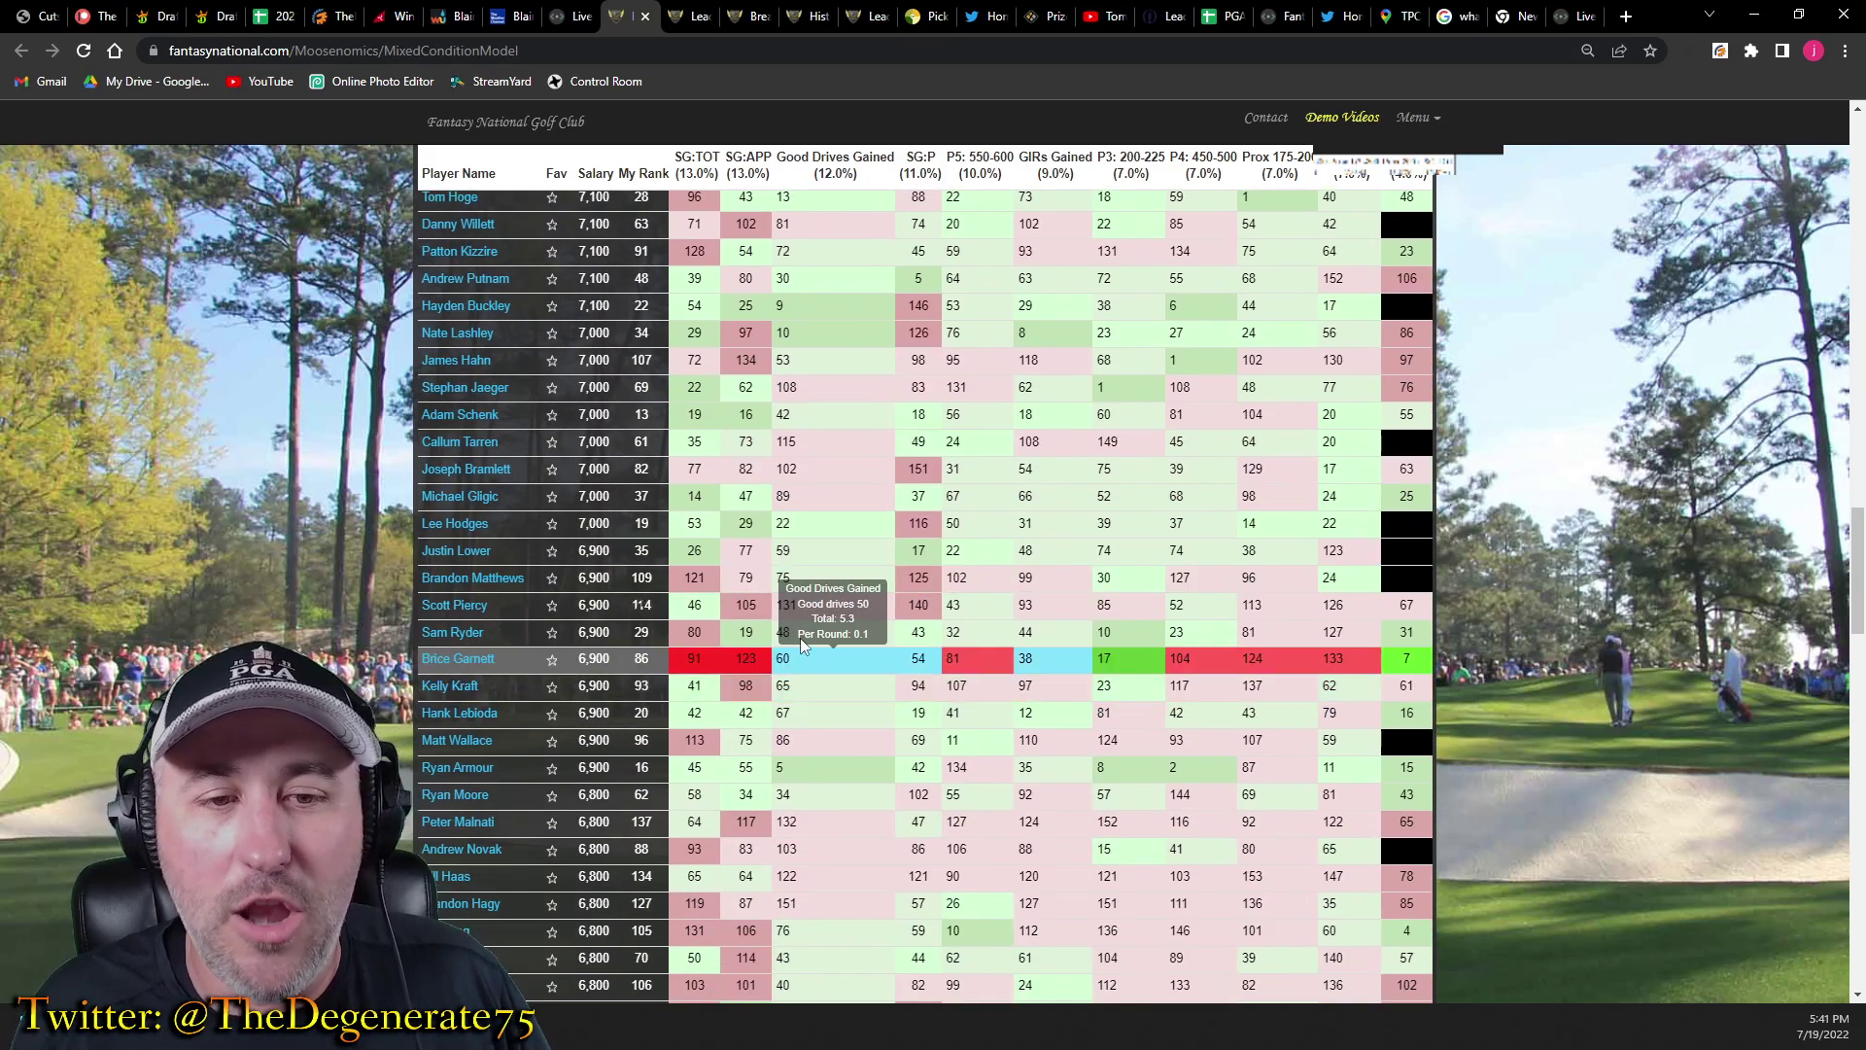
mouse_move(925, 552)
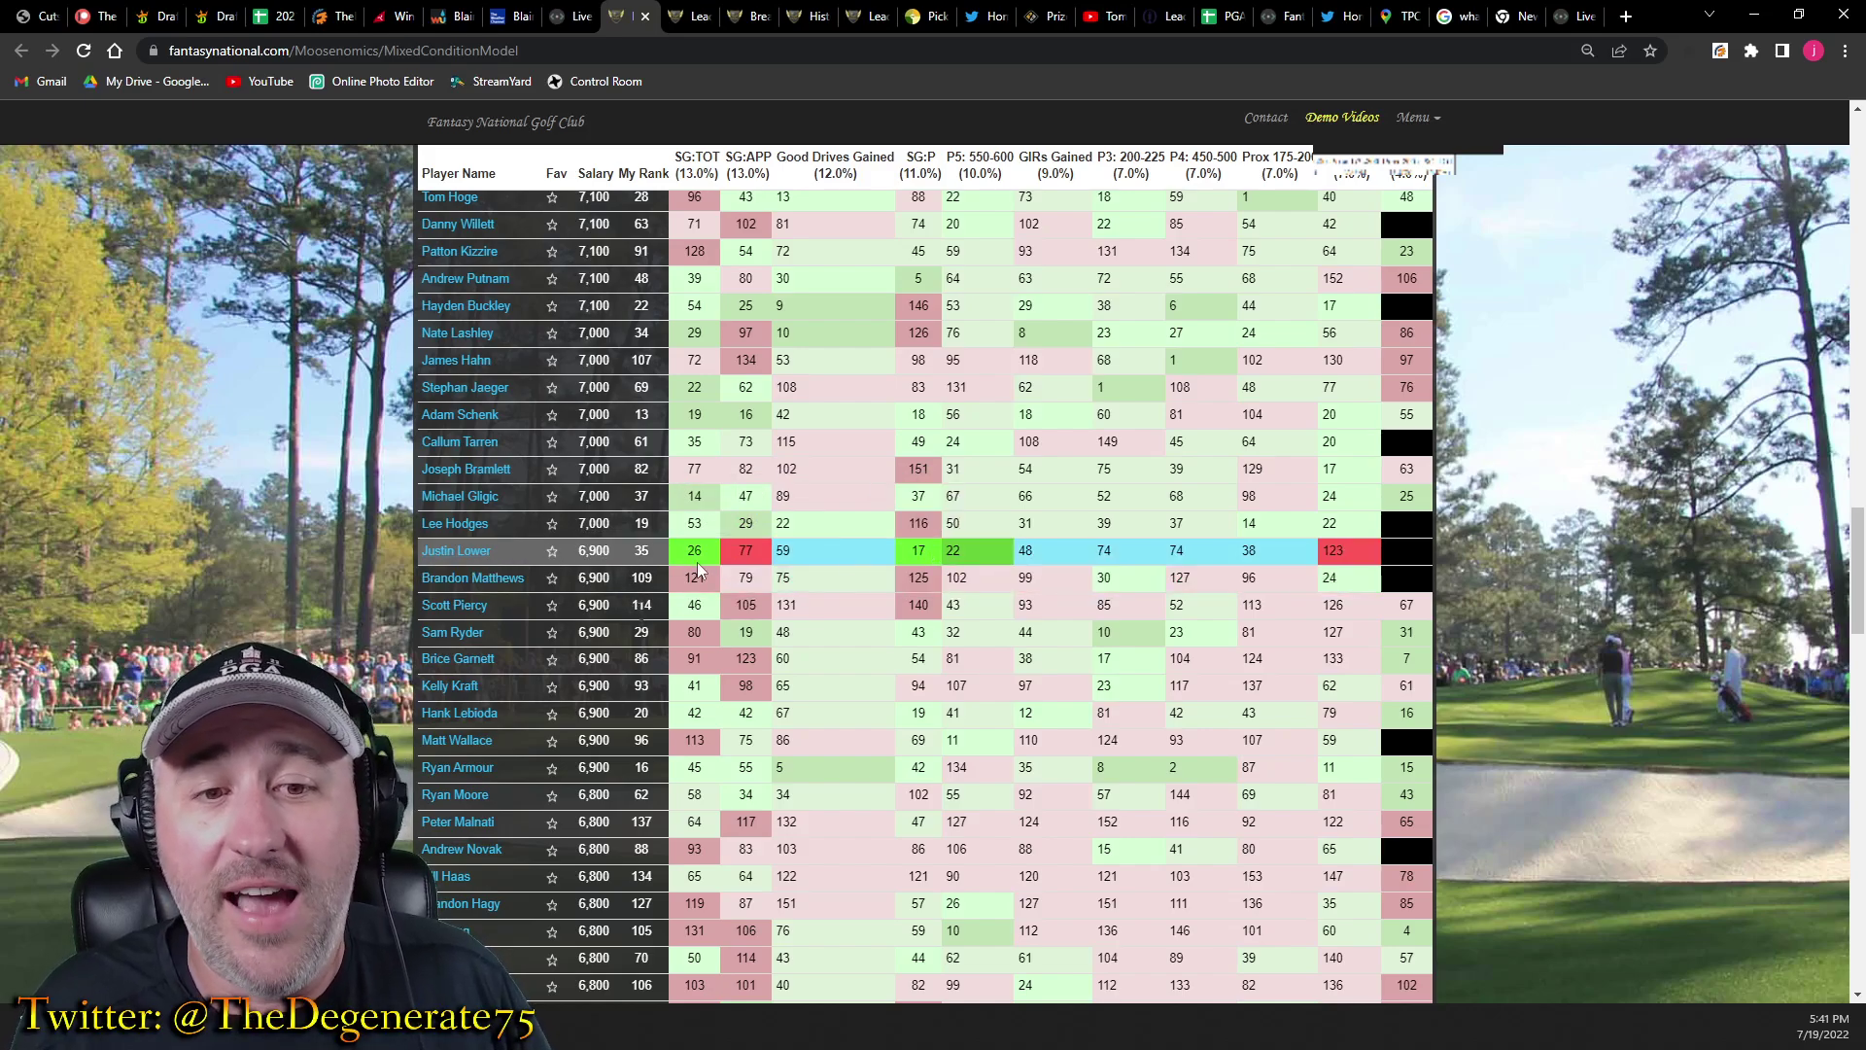
mouse_move(696, 552)
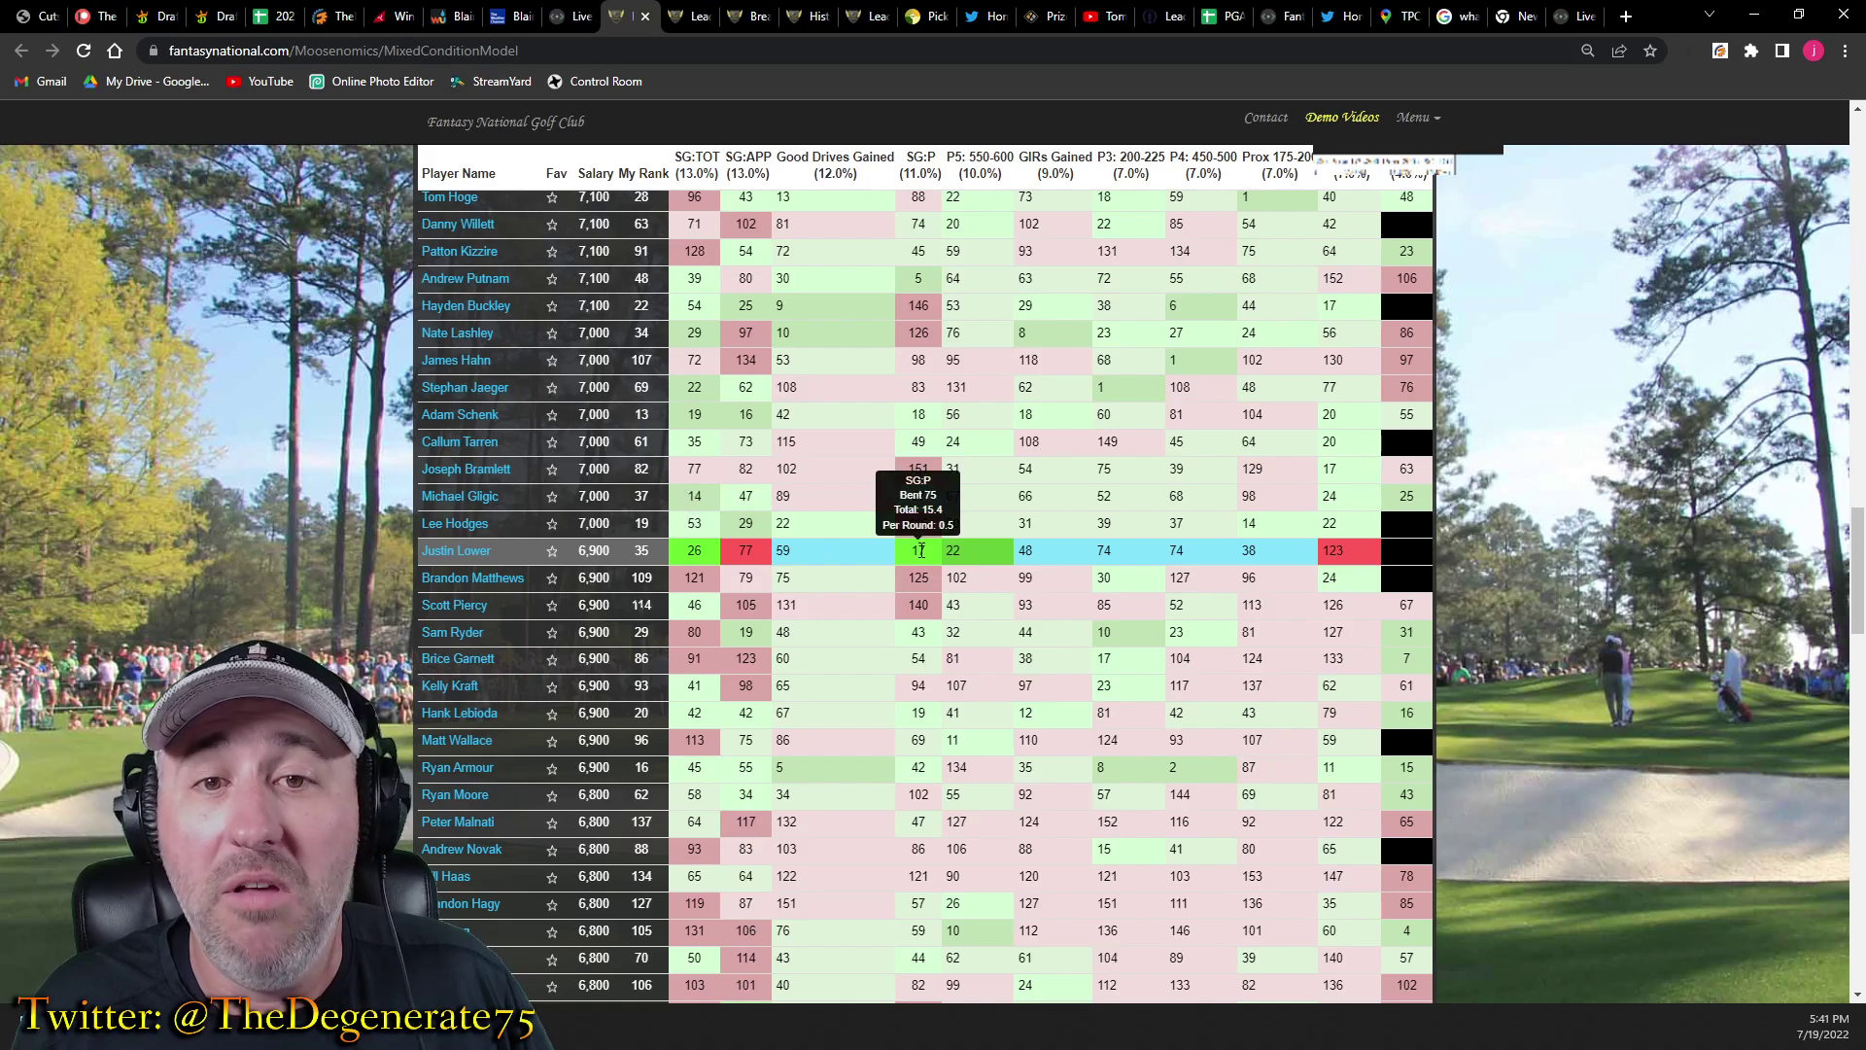
mouse_move(1272, 556)
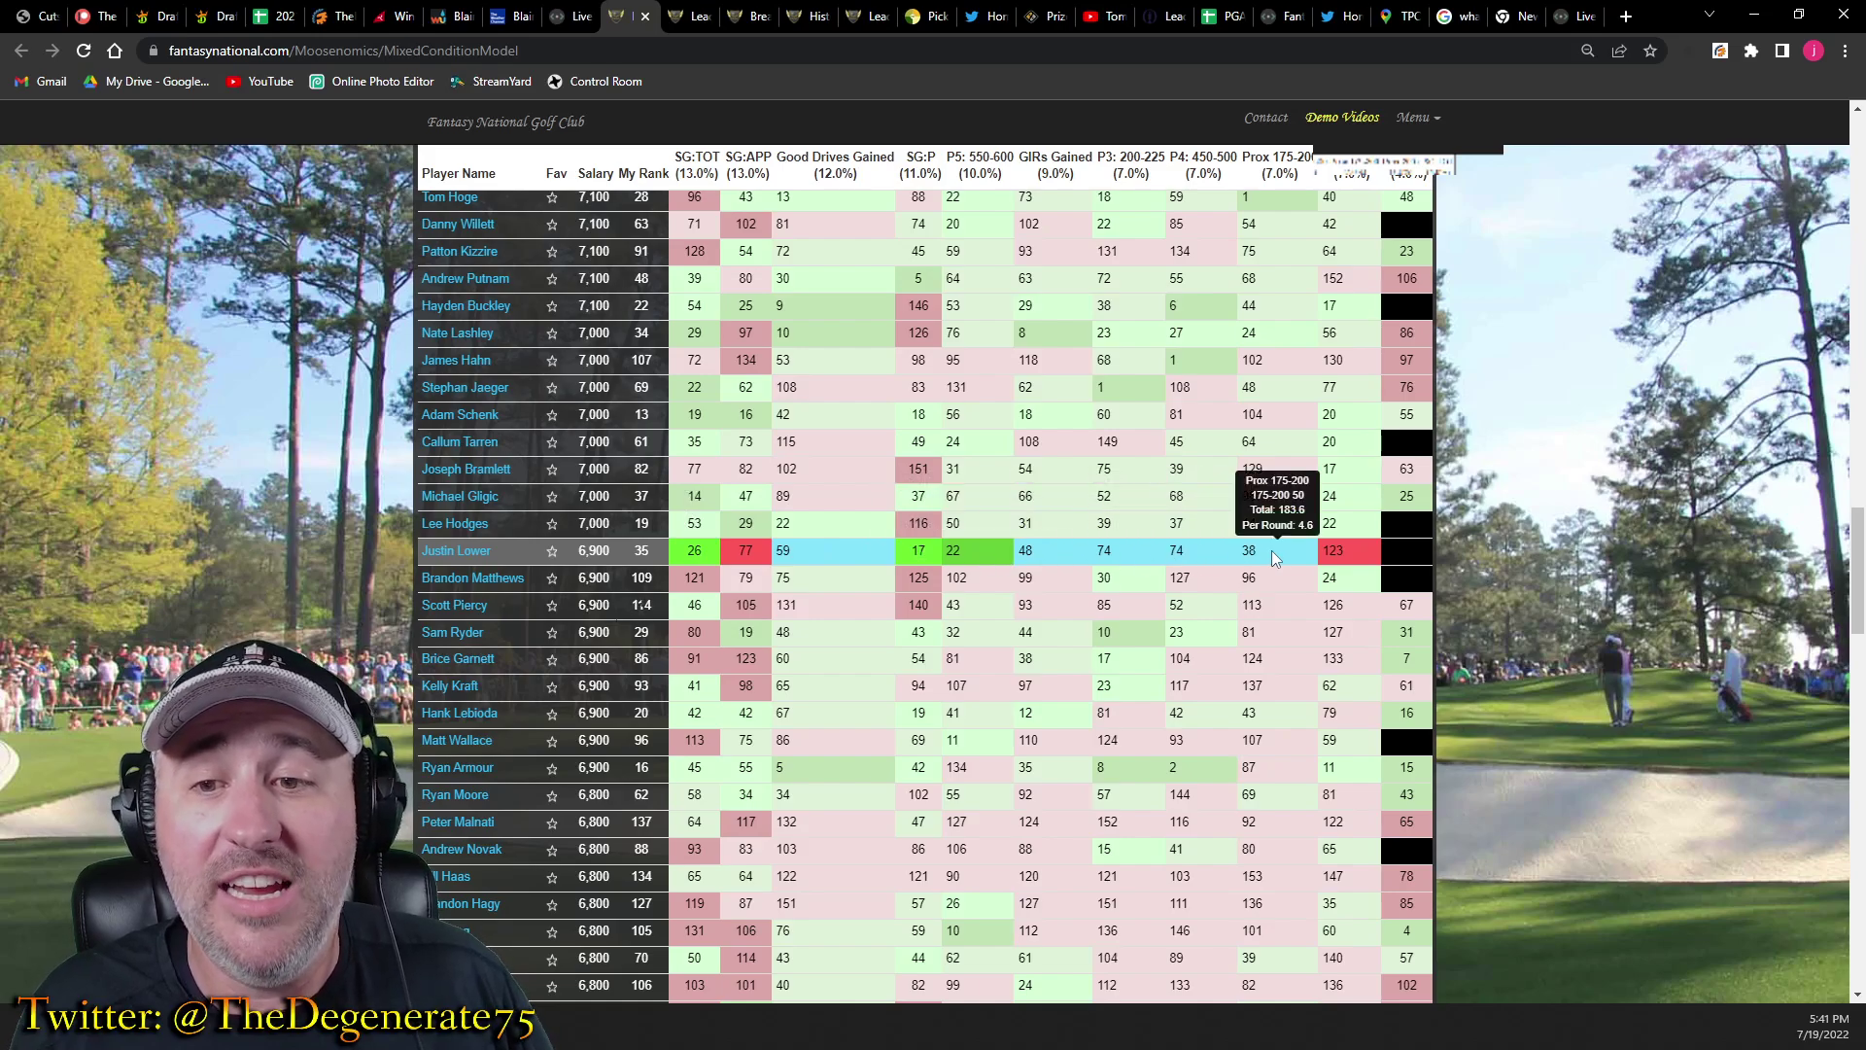
mouse_move(1132, 507)
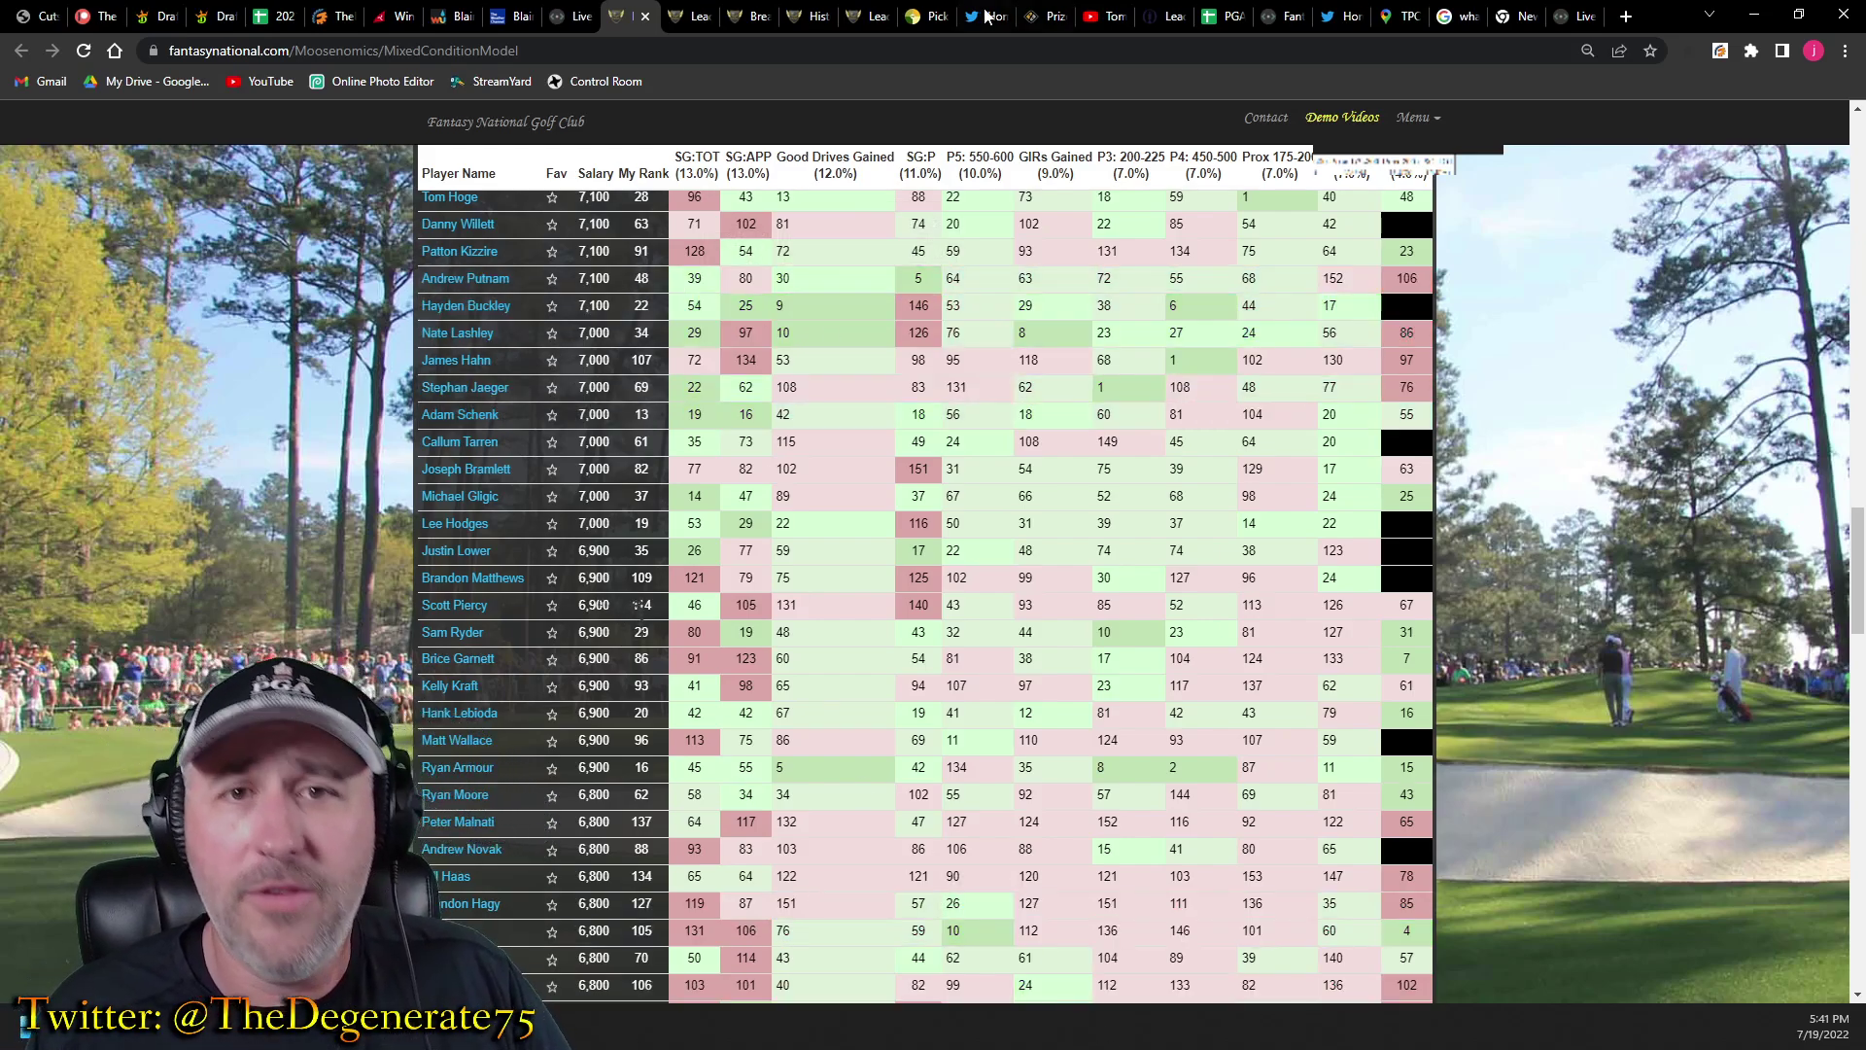
Switch to the 2021 US OPEN spreadsheet and review the Expected Ownership values of the listed players, from Rory down to Berm.
left_click(275, 16)
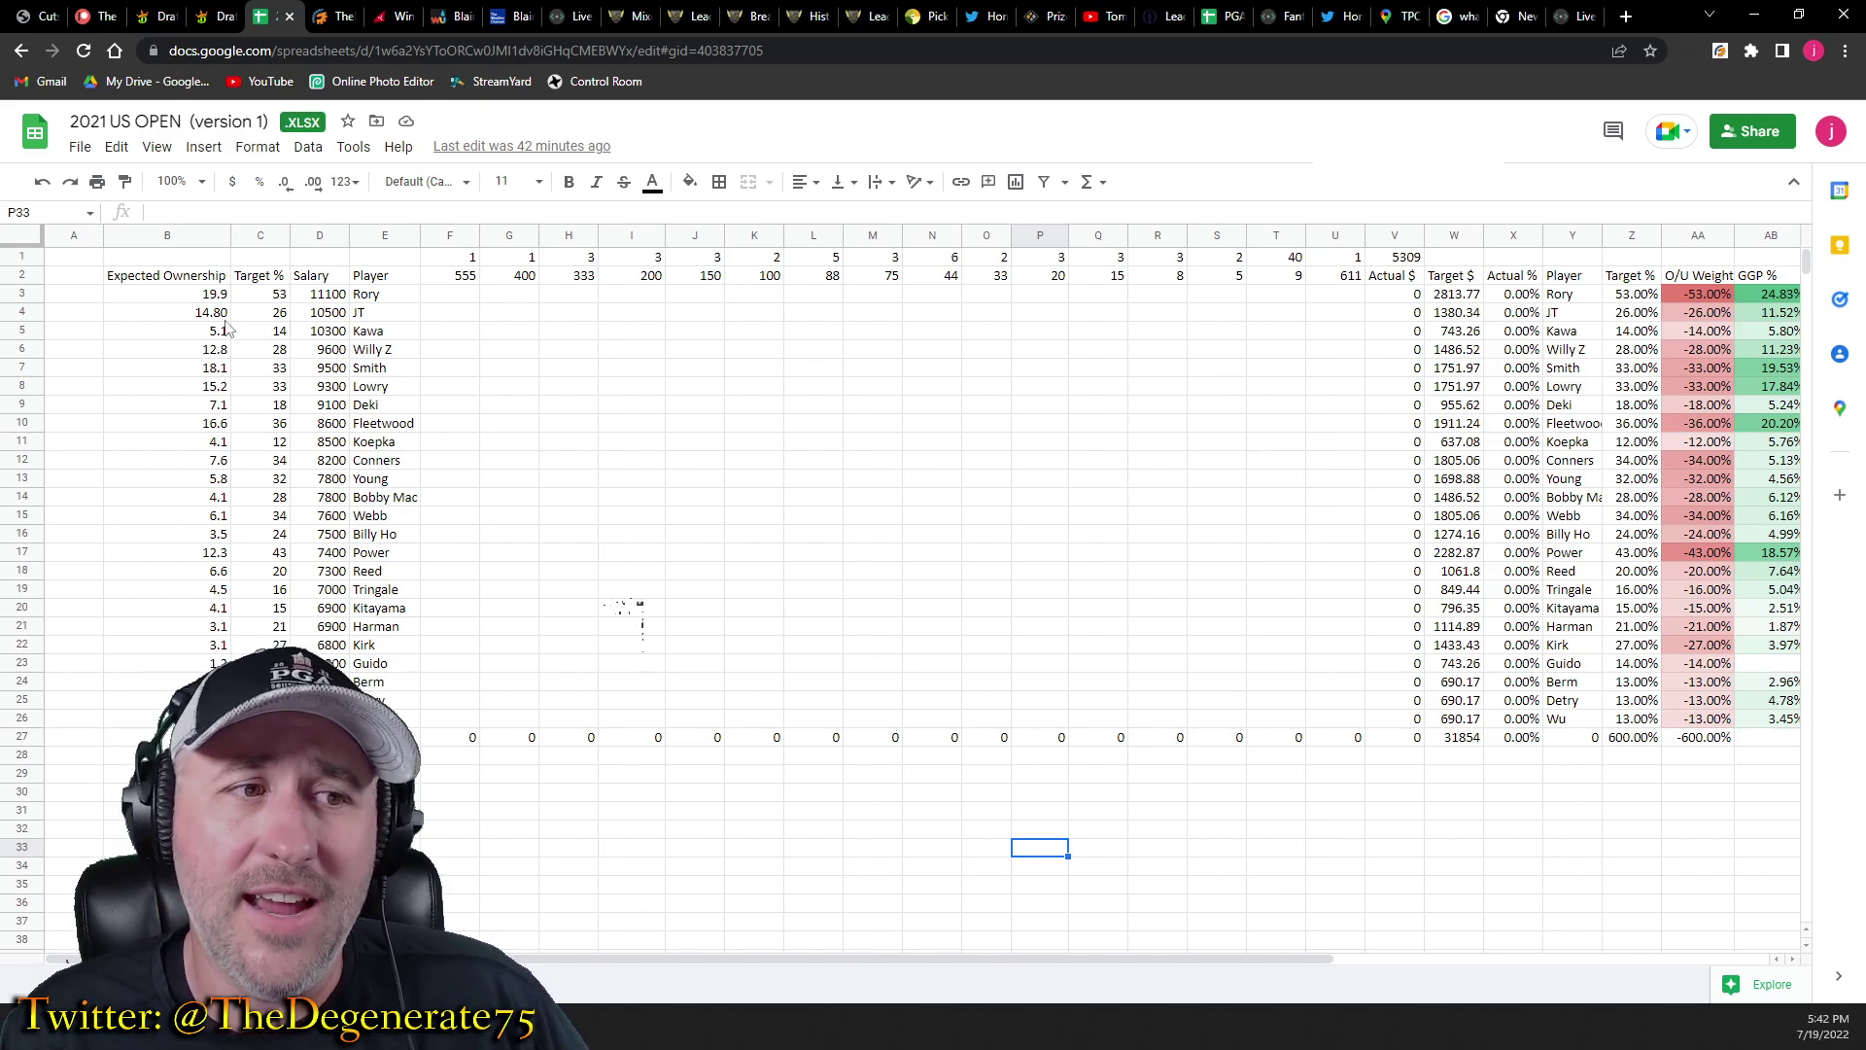
left_click(196, 299)
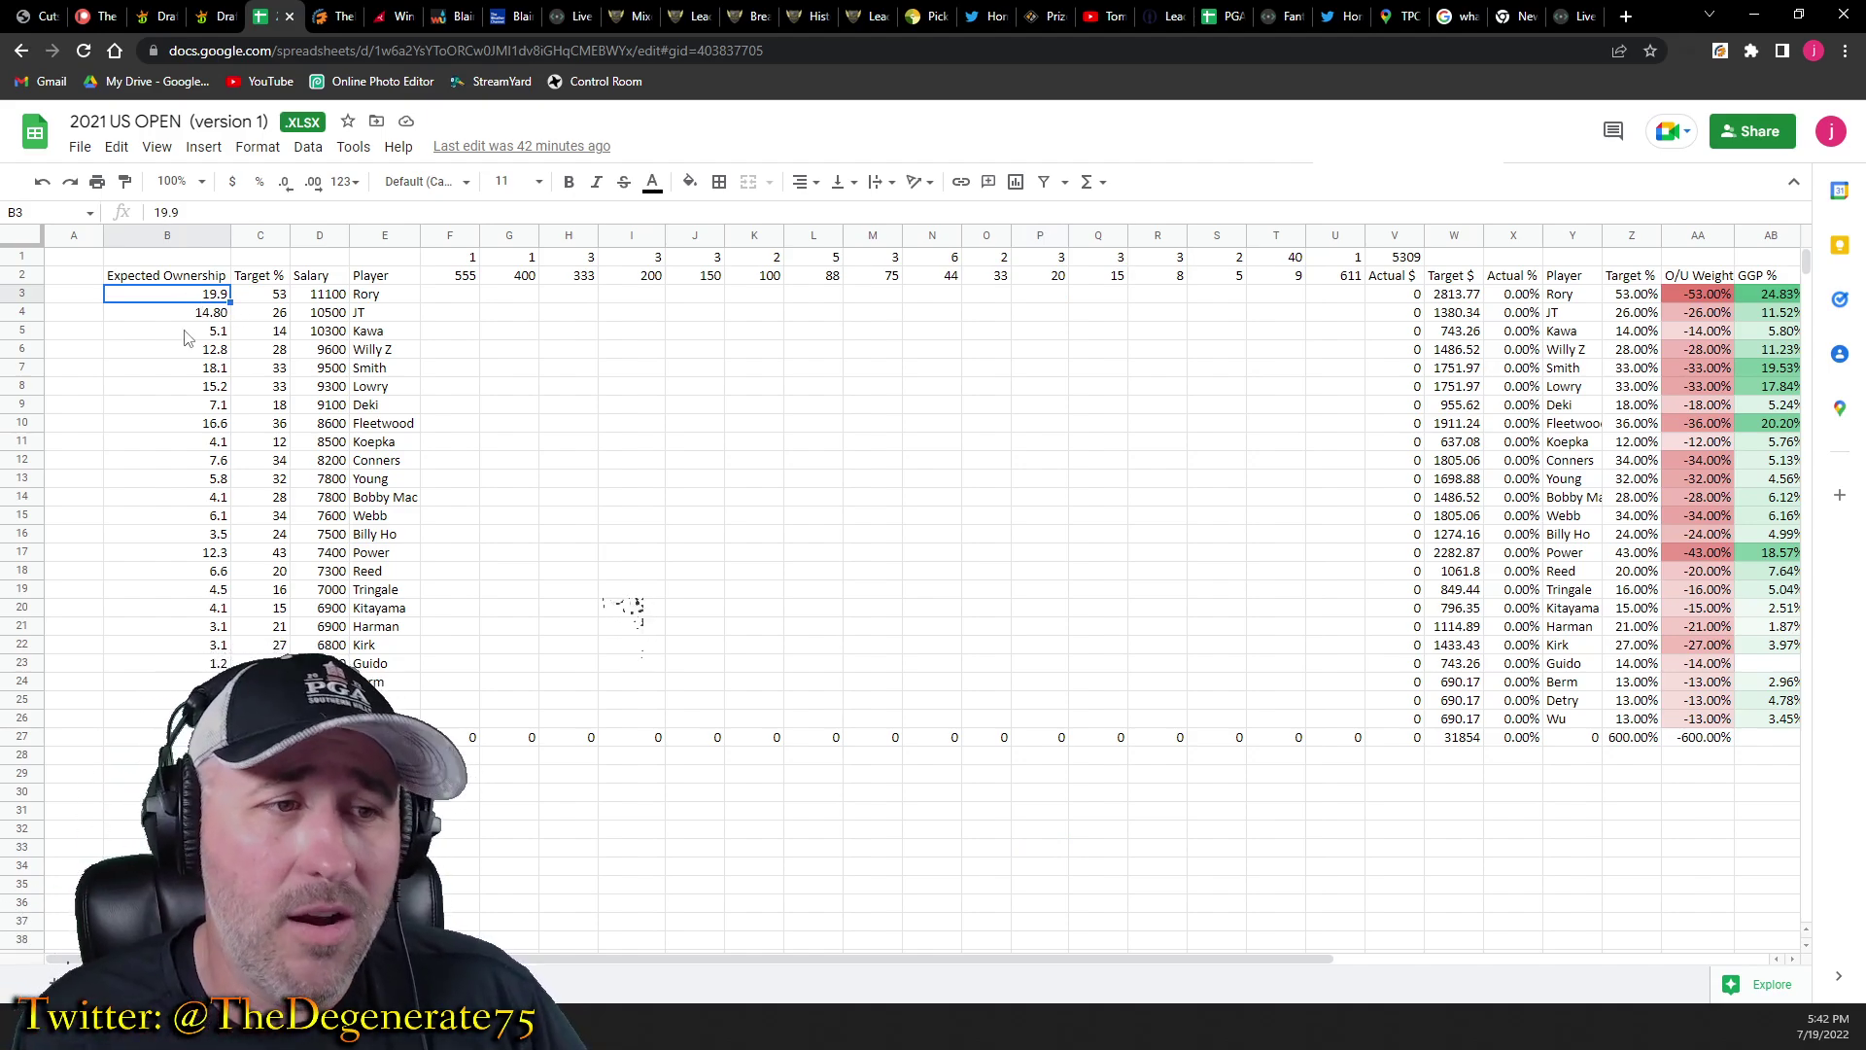
left_click(189, 333)
left_click(167, 460)
left_click(185, 517)
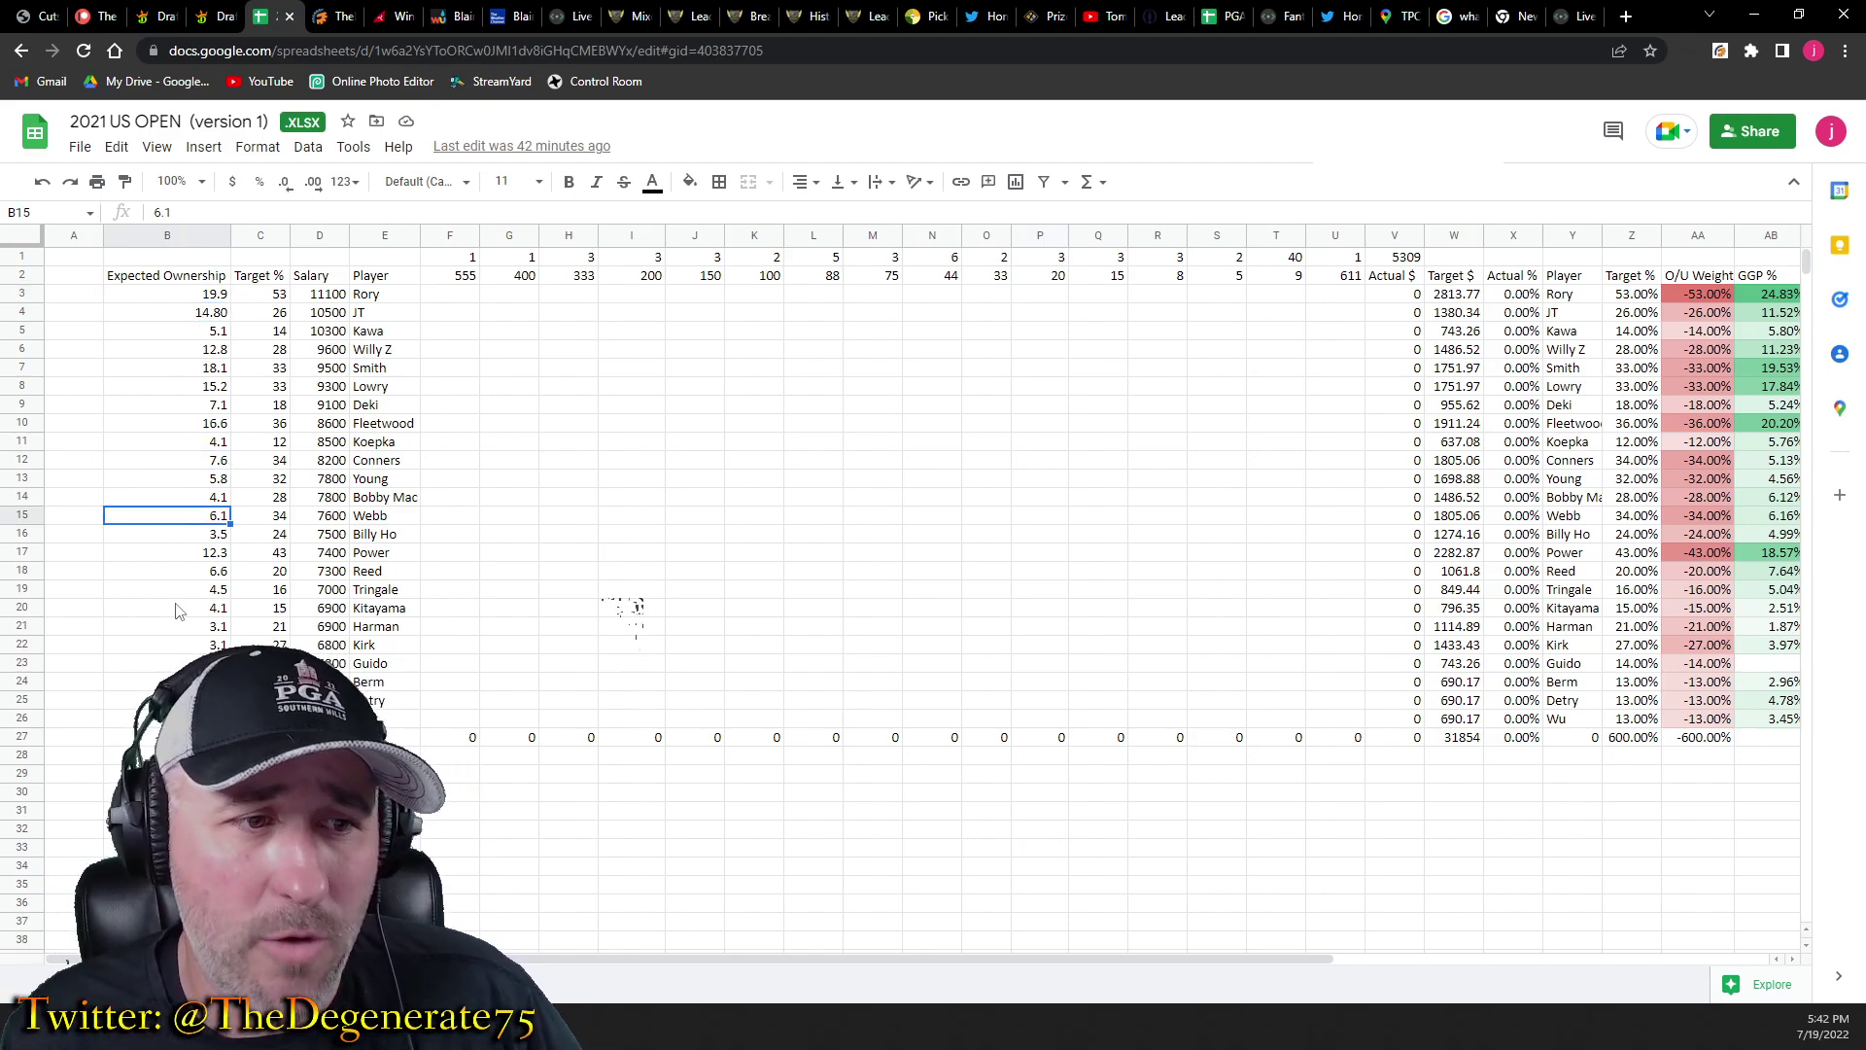
left_click(175, 602)
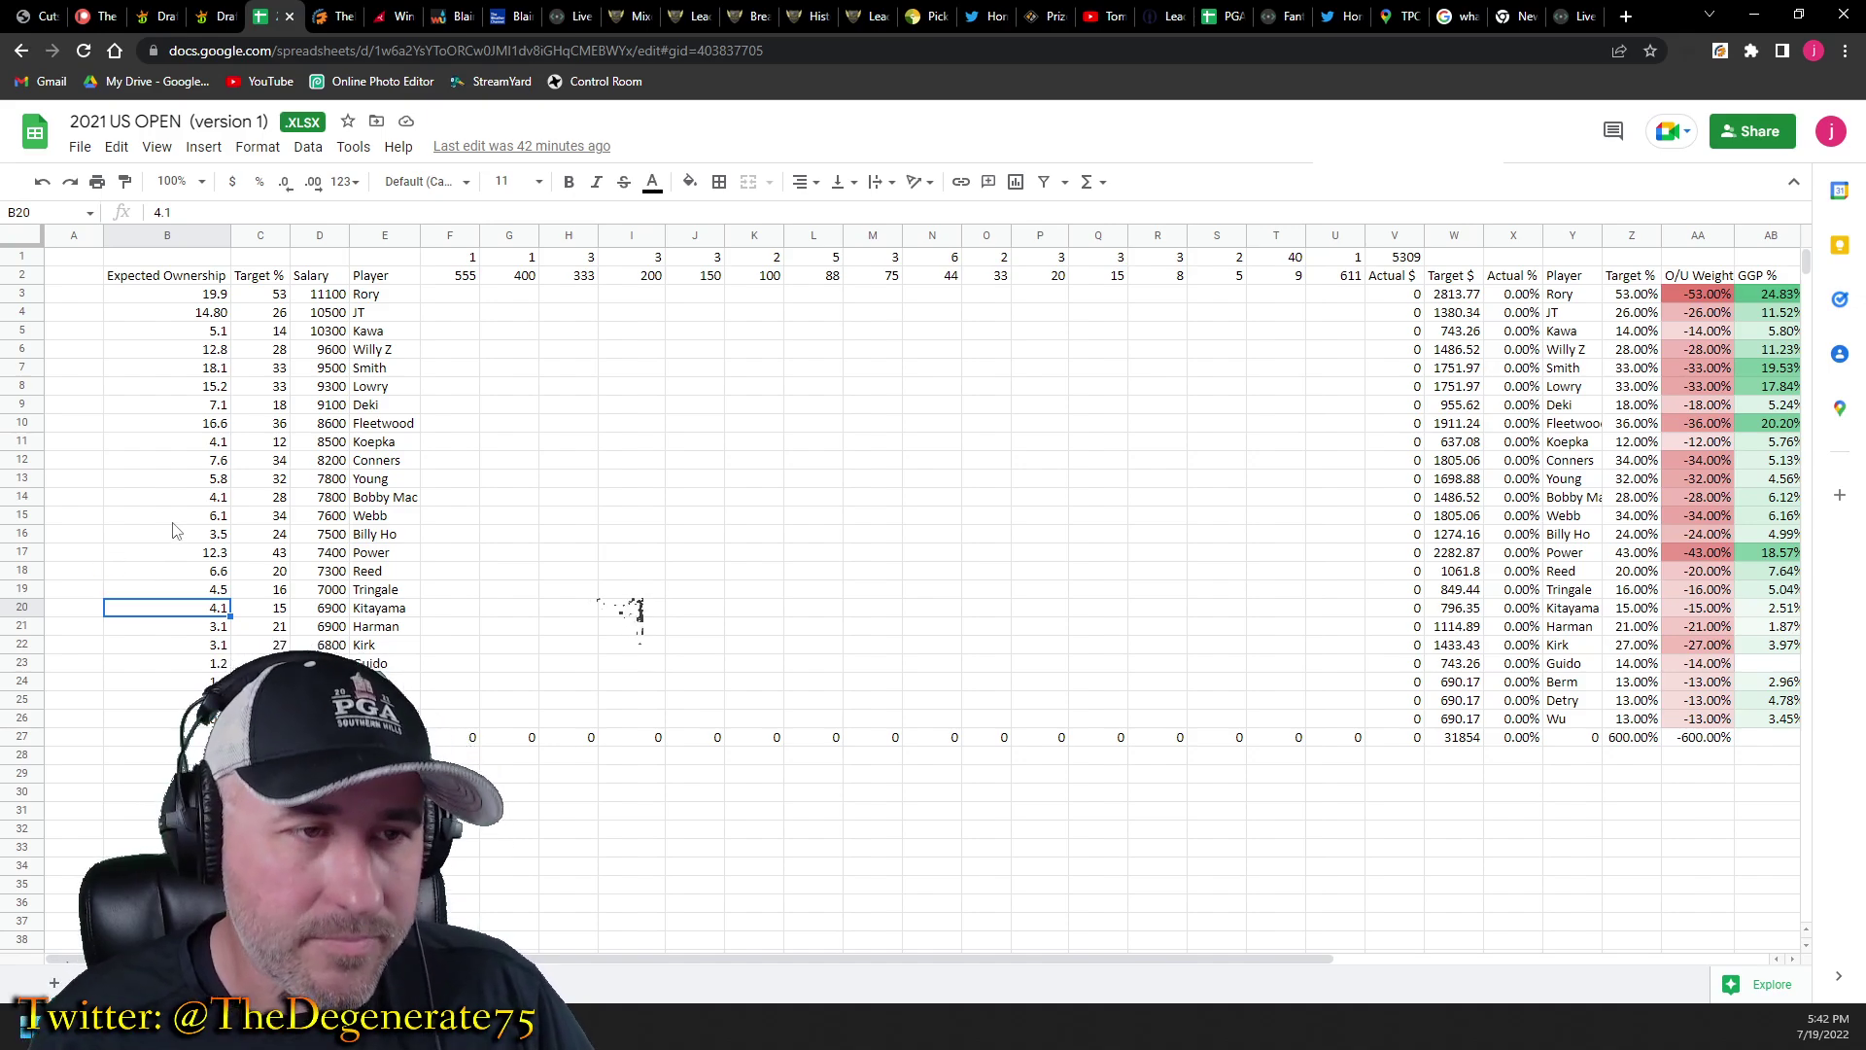
left_click(199, 700)
left_click(200, 681)
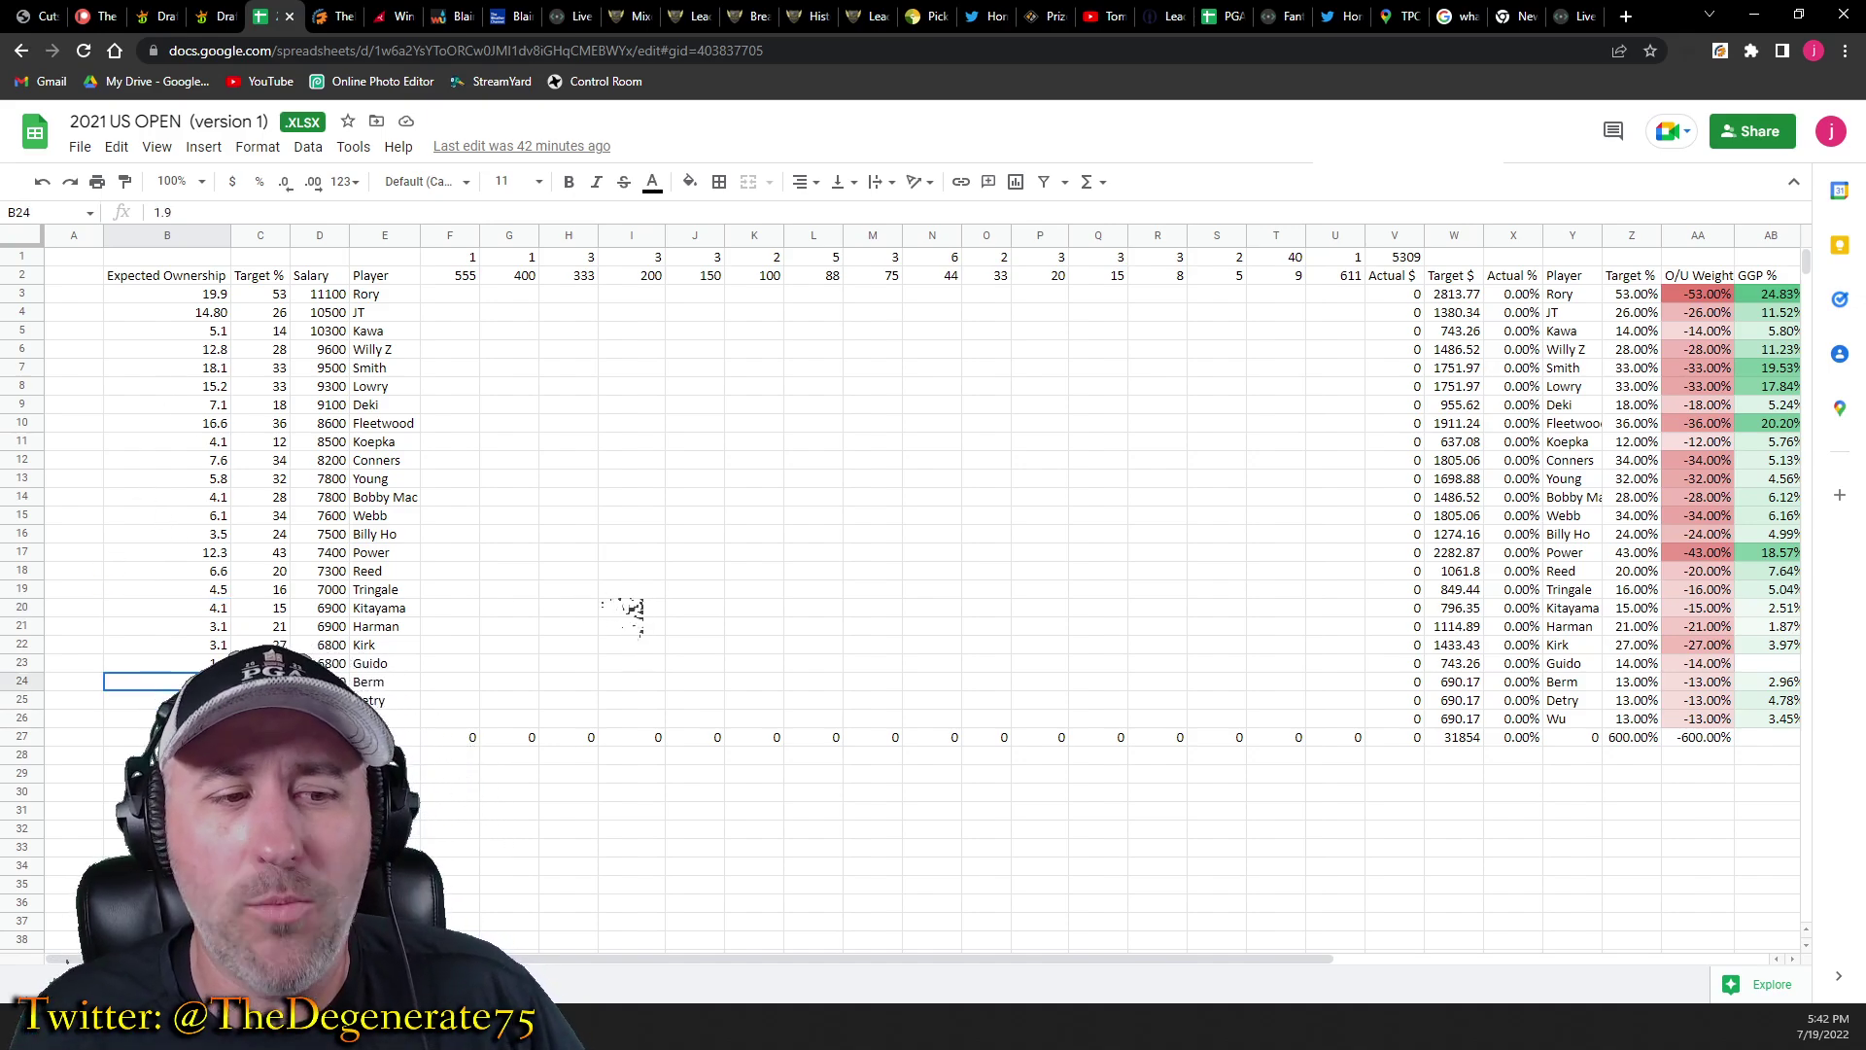
left_click(178, 646)
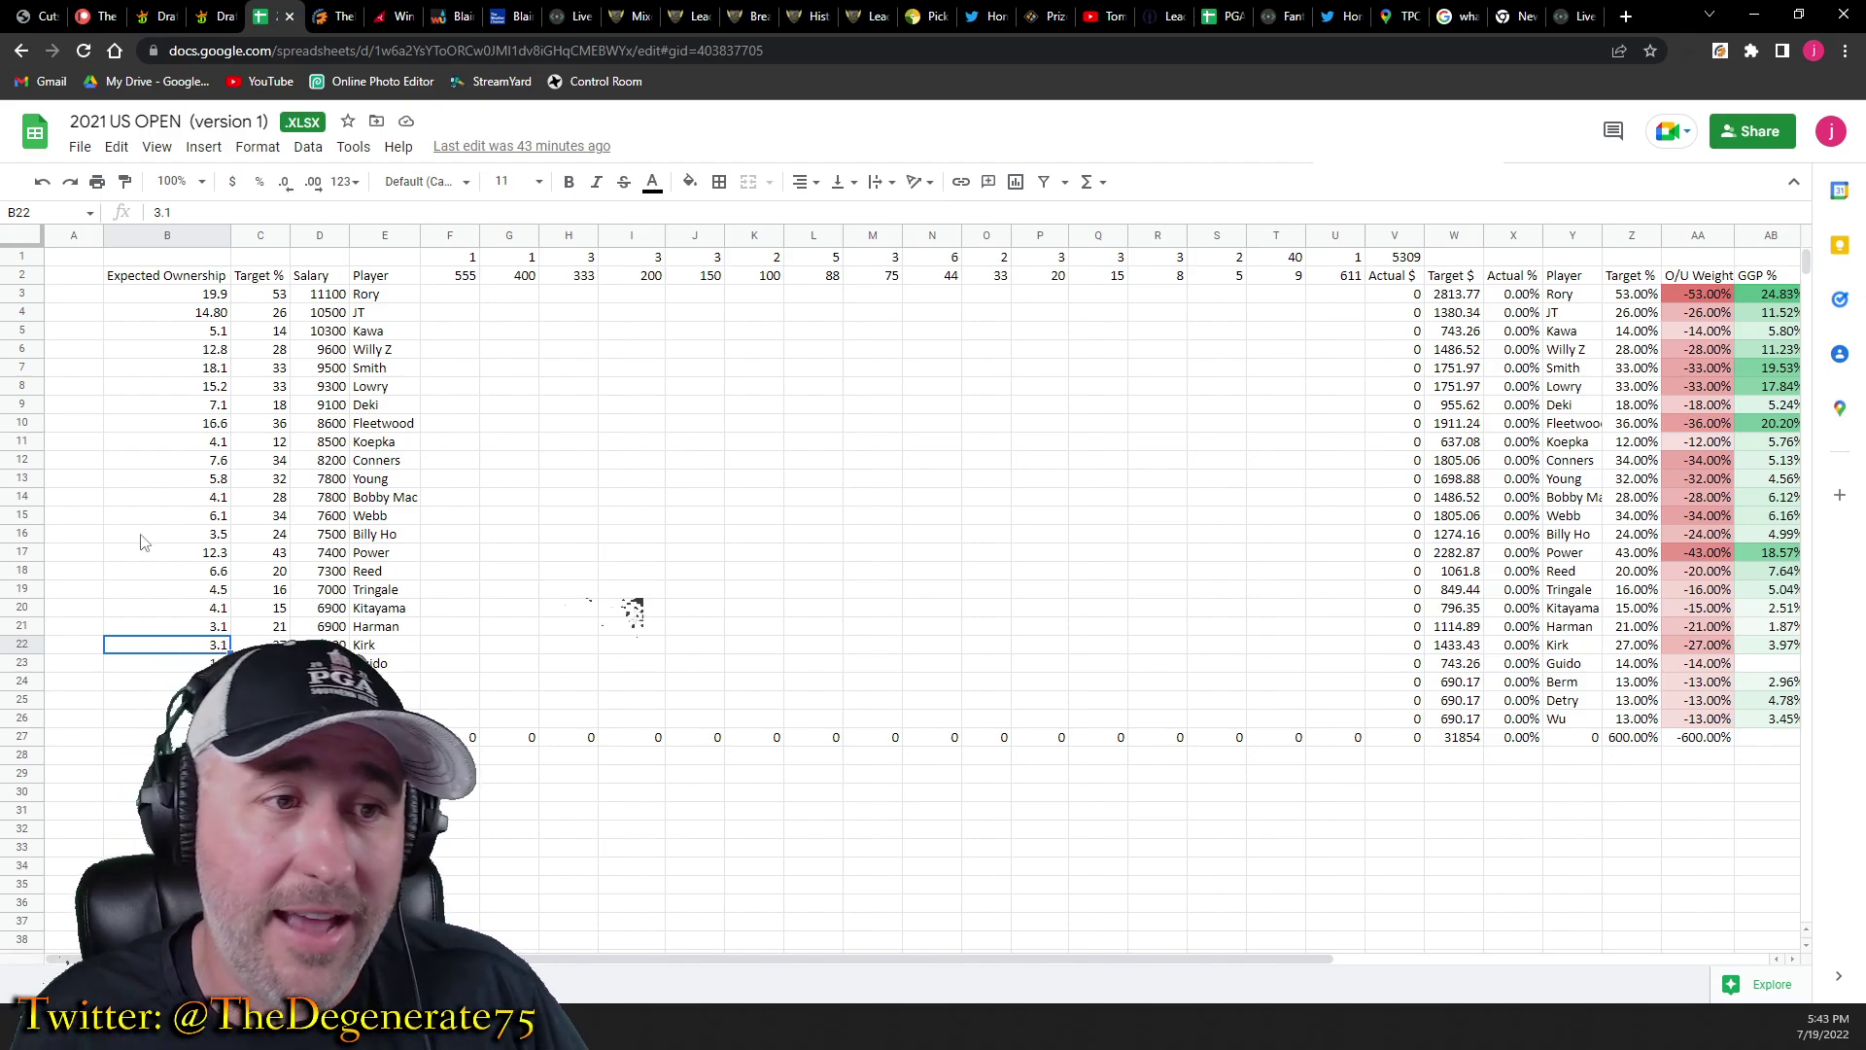
left_click(166, 301)
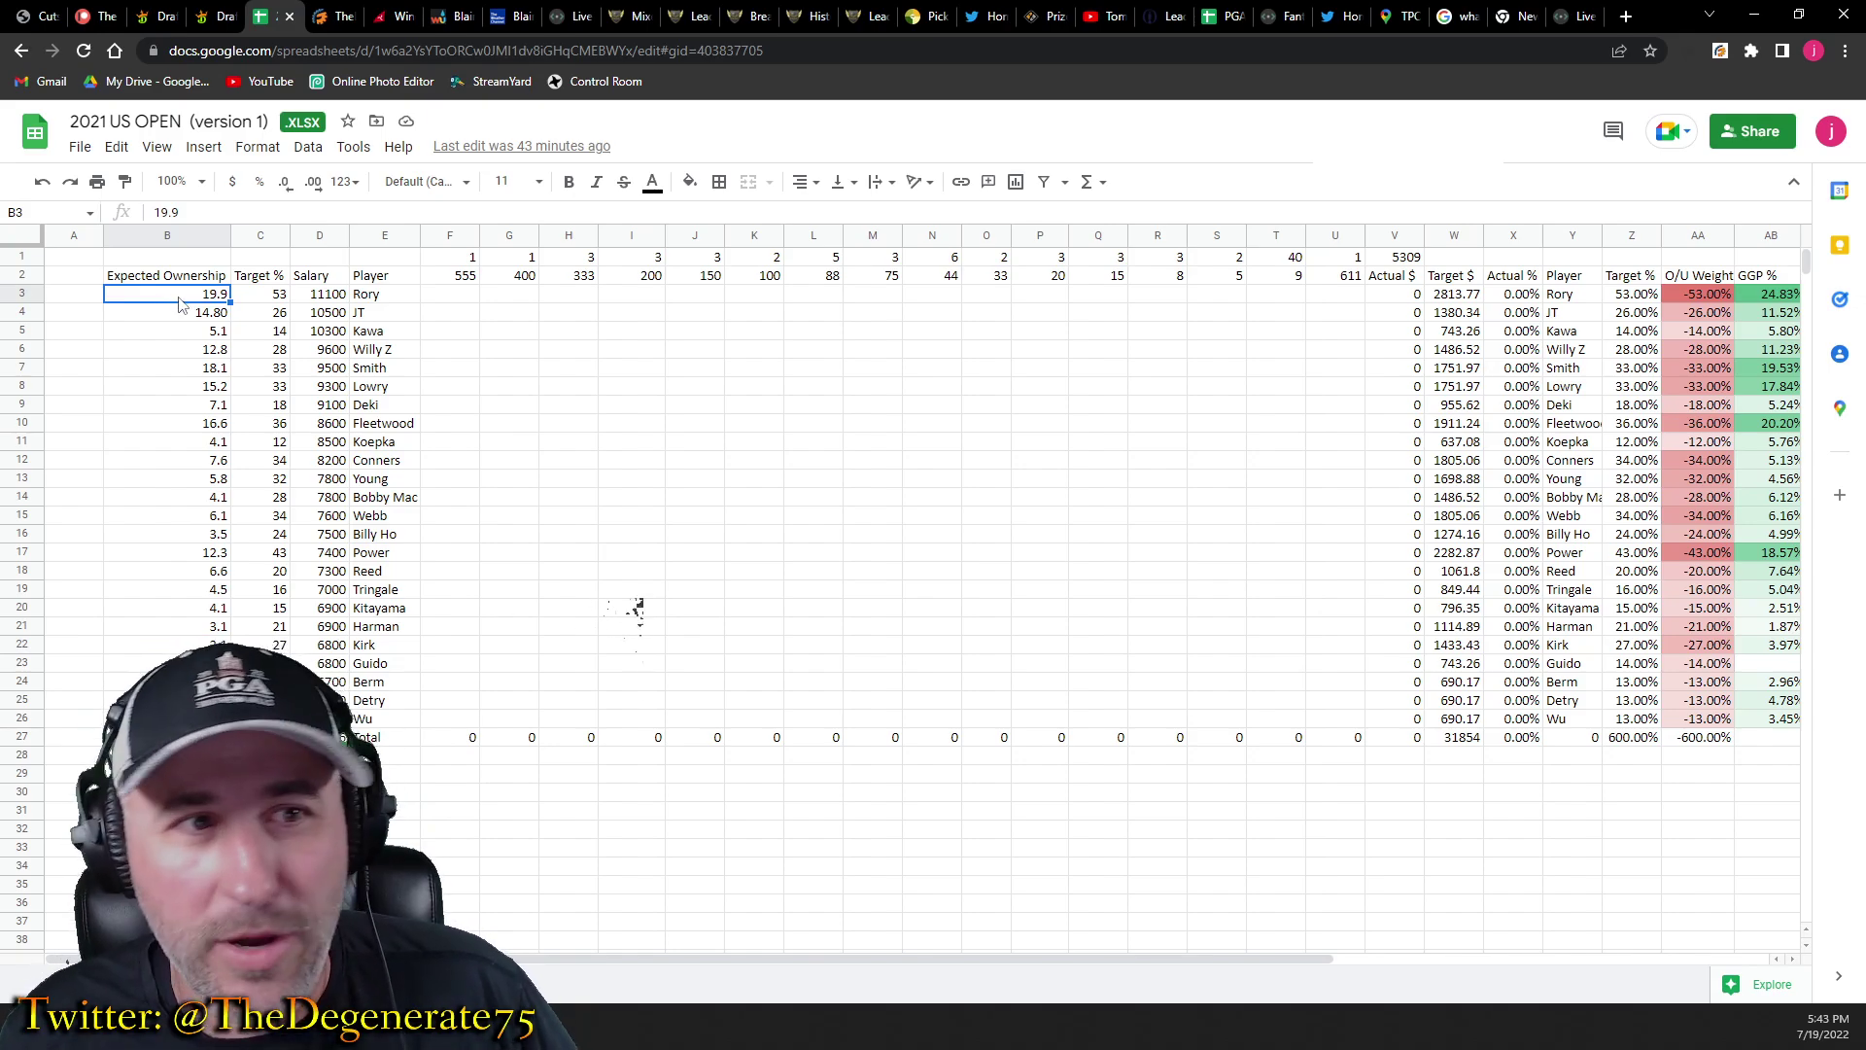
left_click(272, 303)
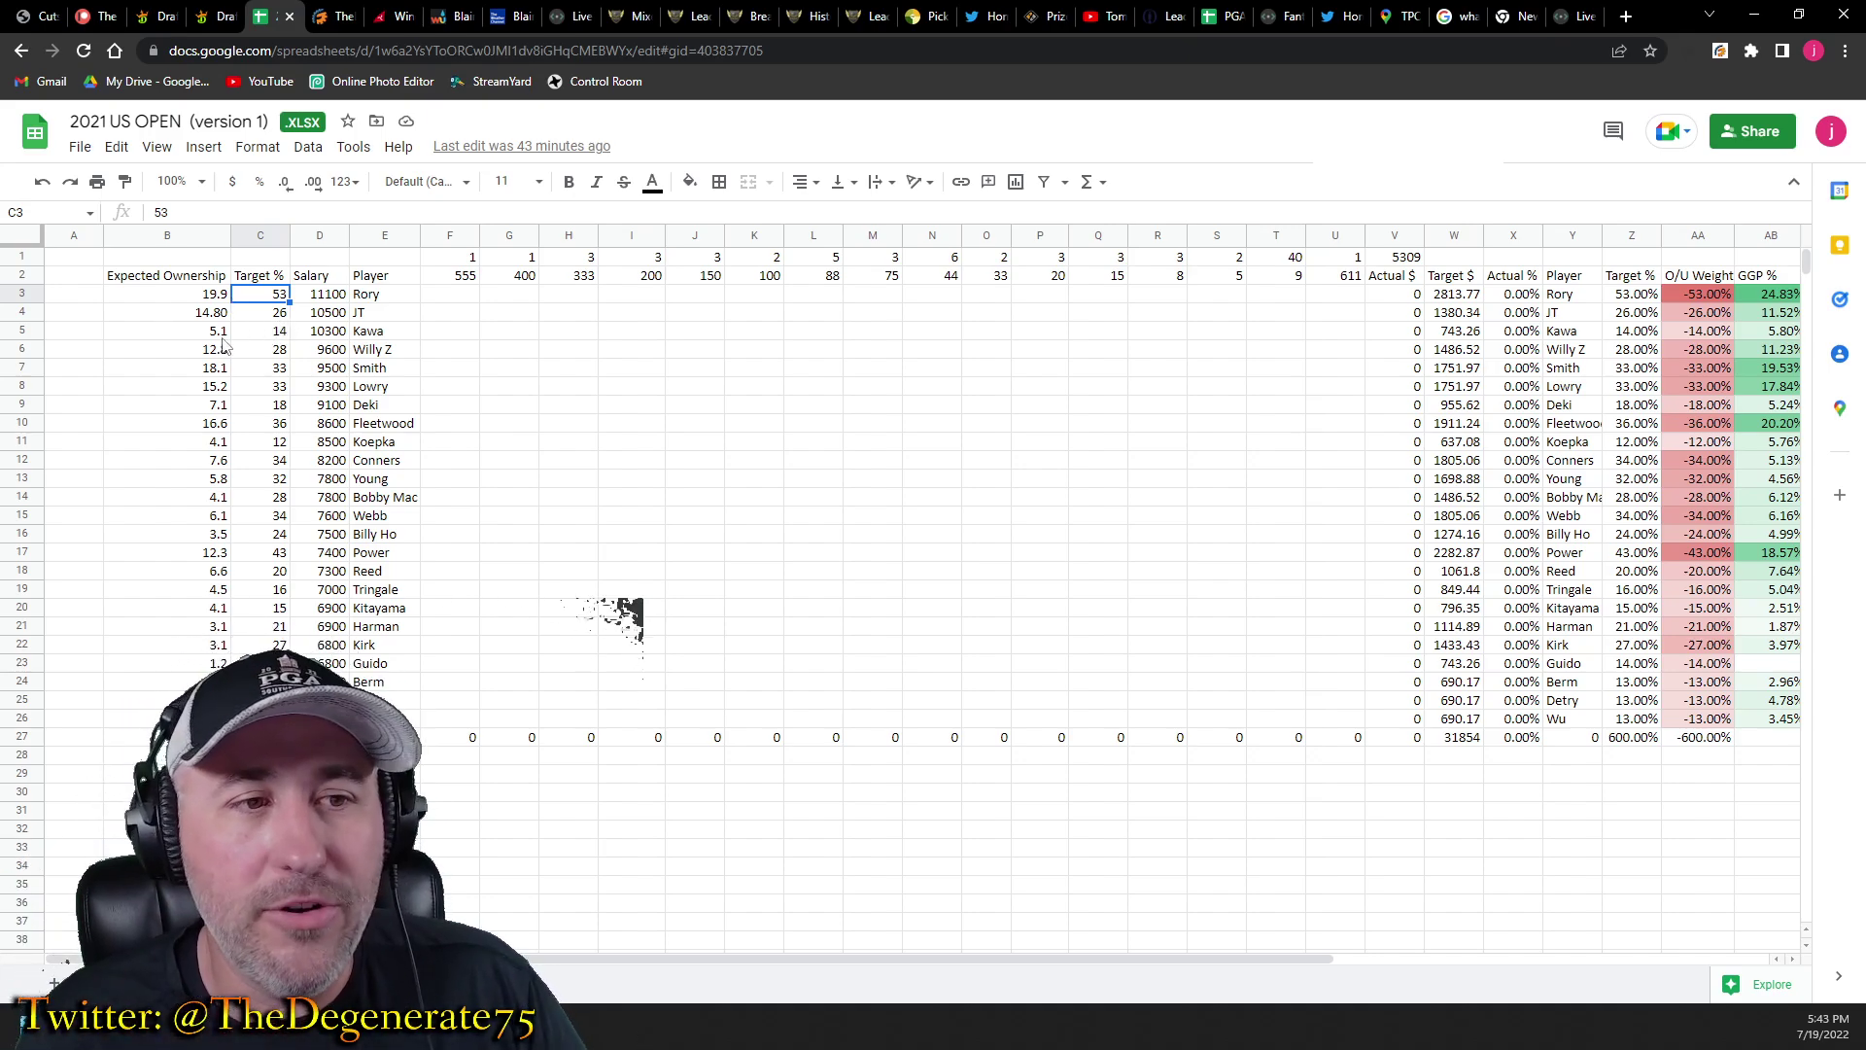
left_click(221, 333)
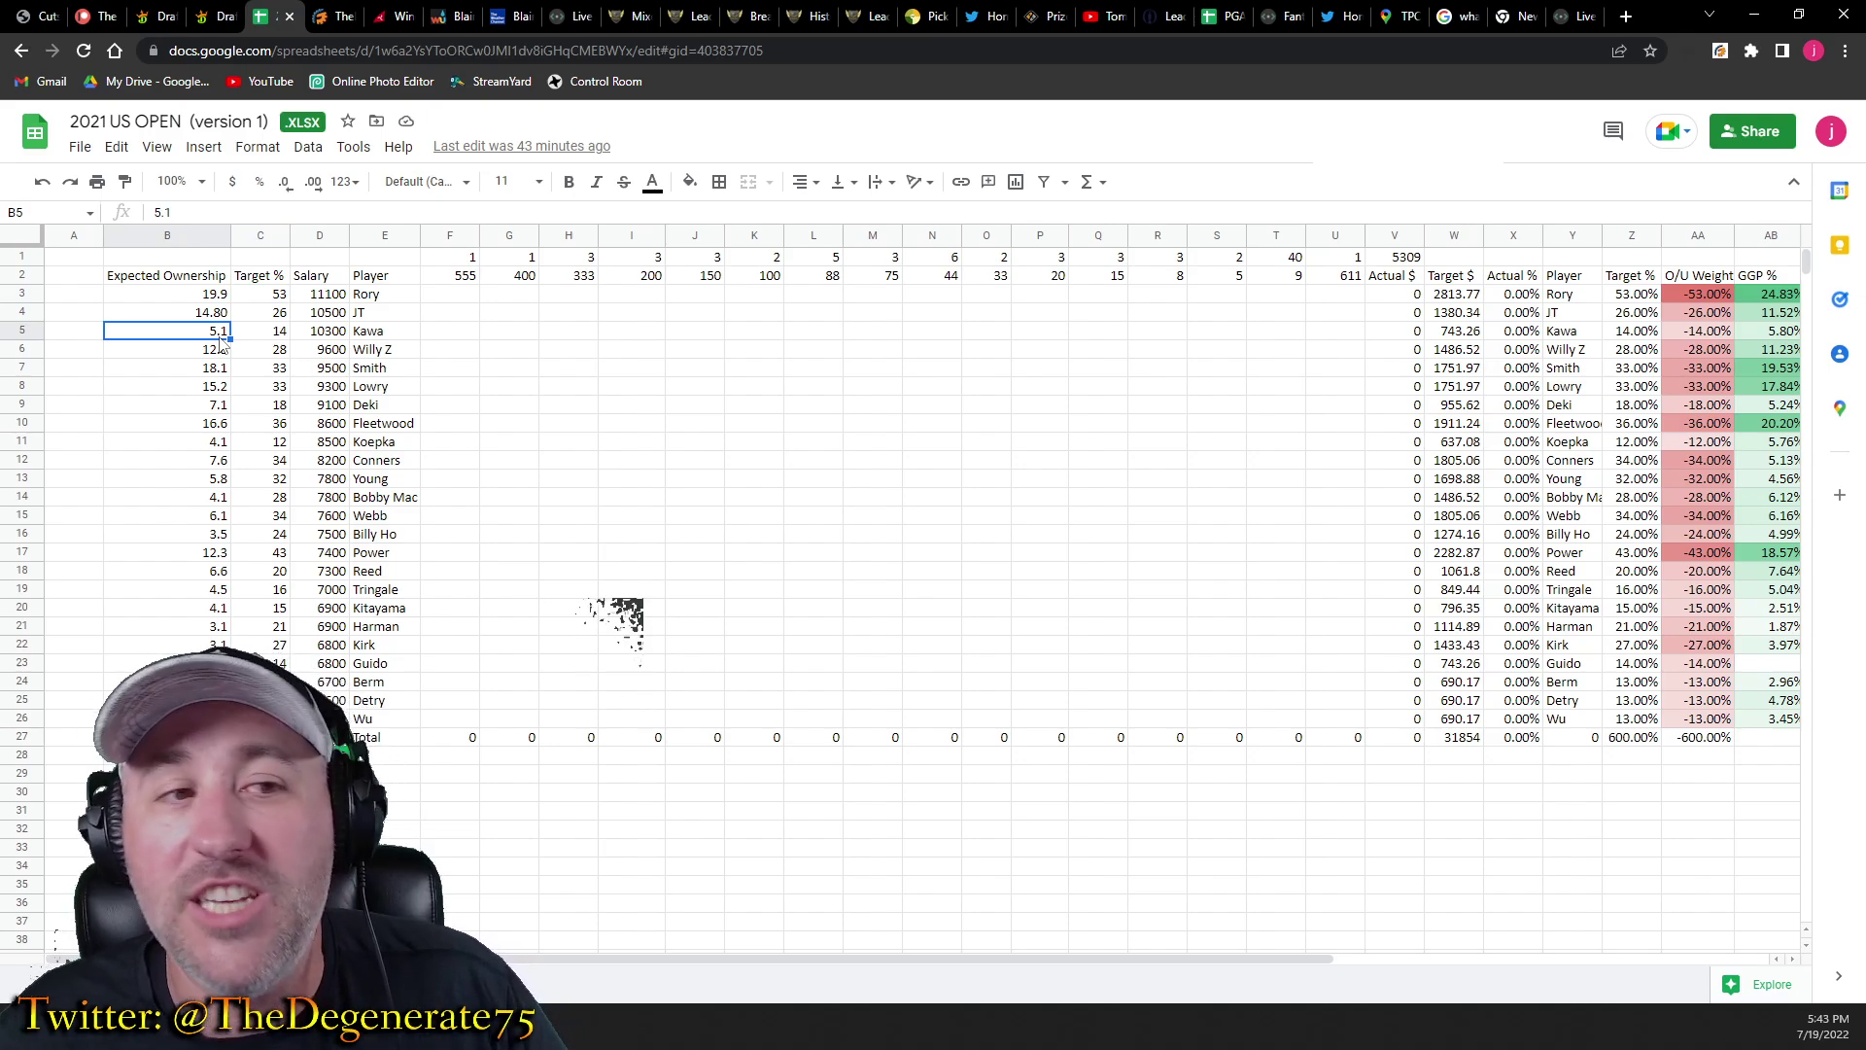
left_click(251, 340)
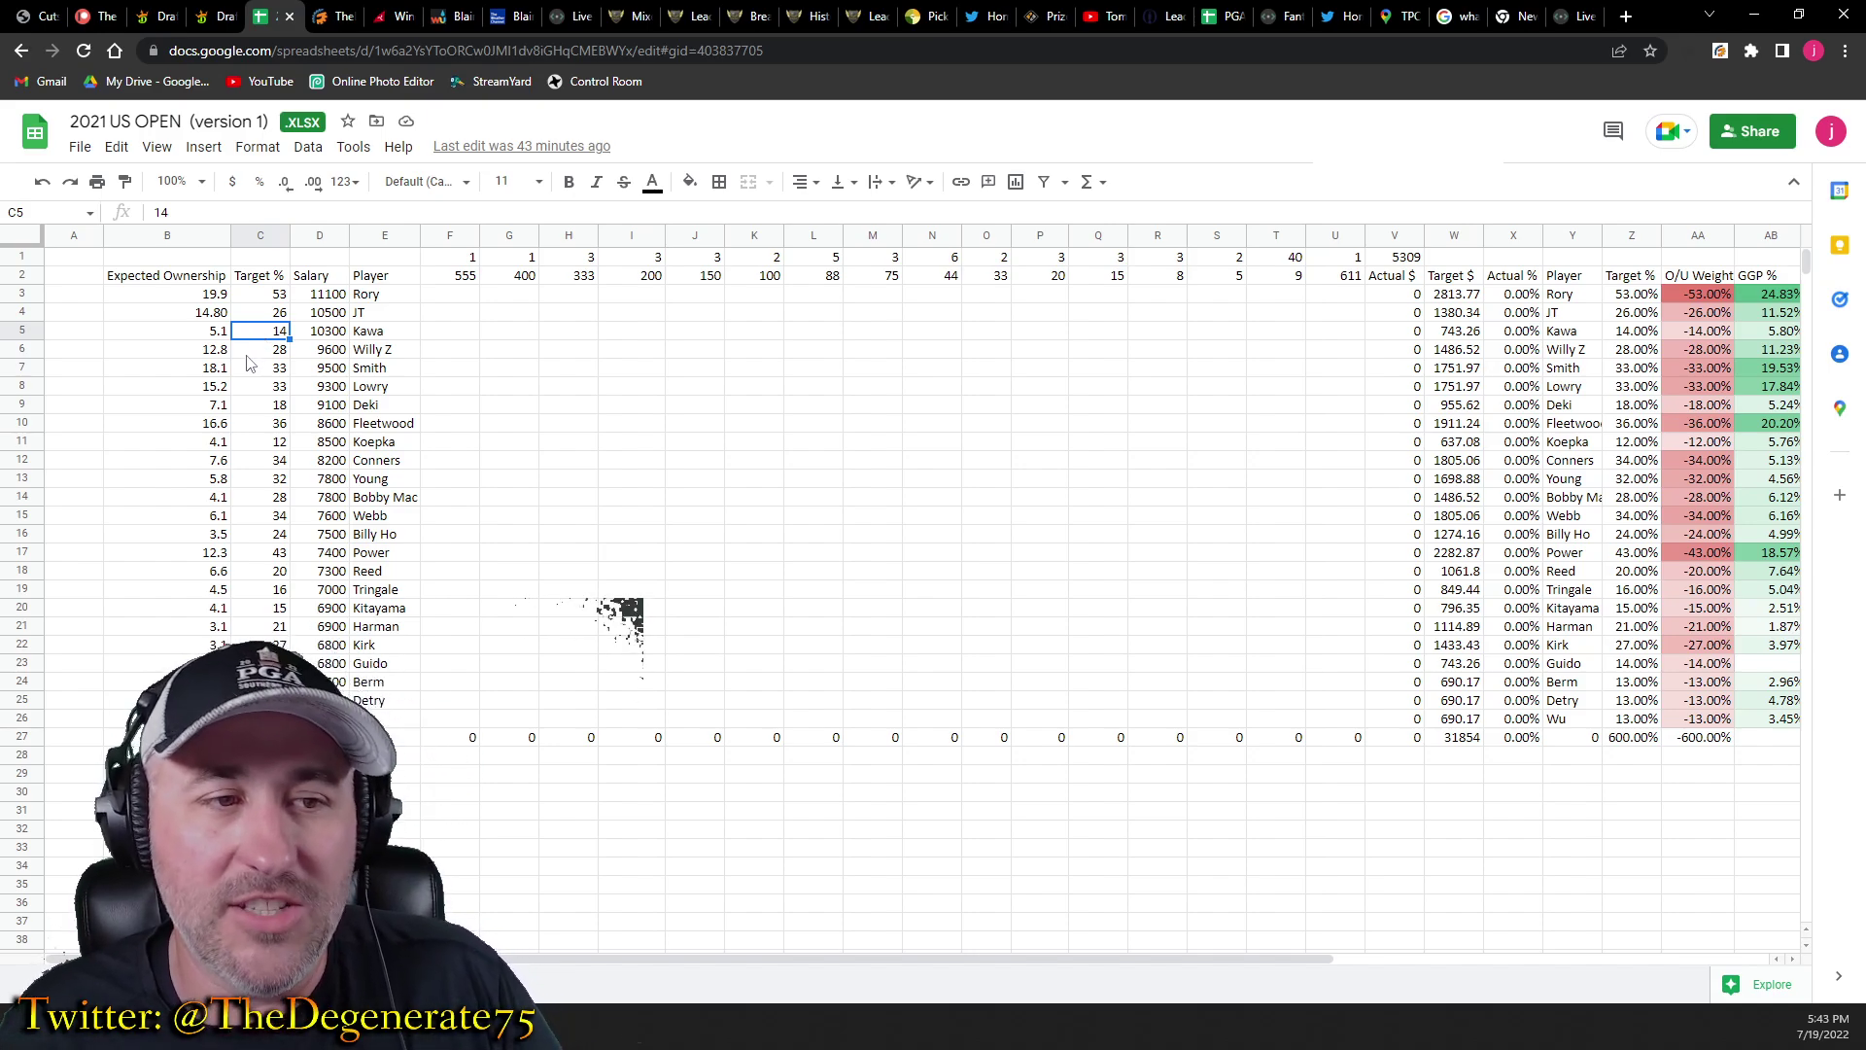
left_click(247, 356)
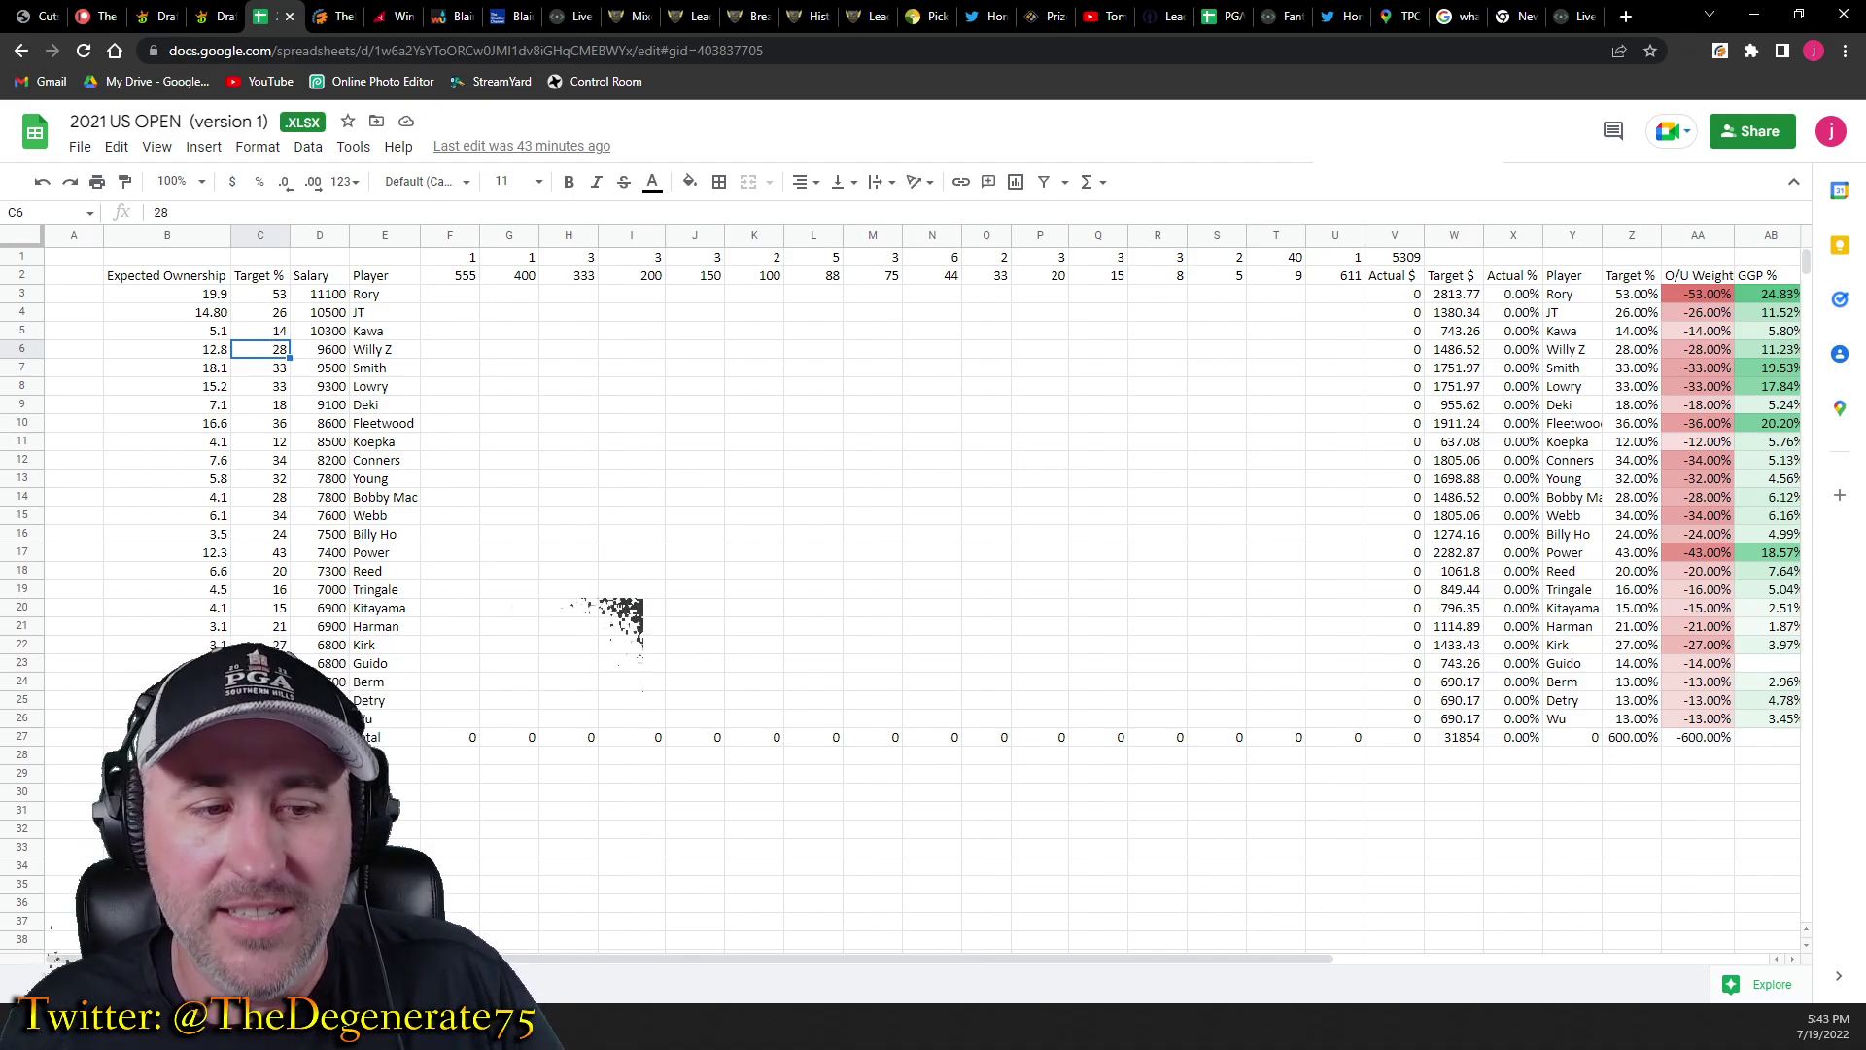
left_click(260, 736)
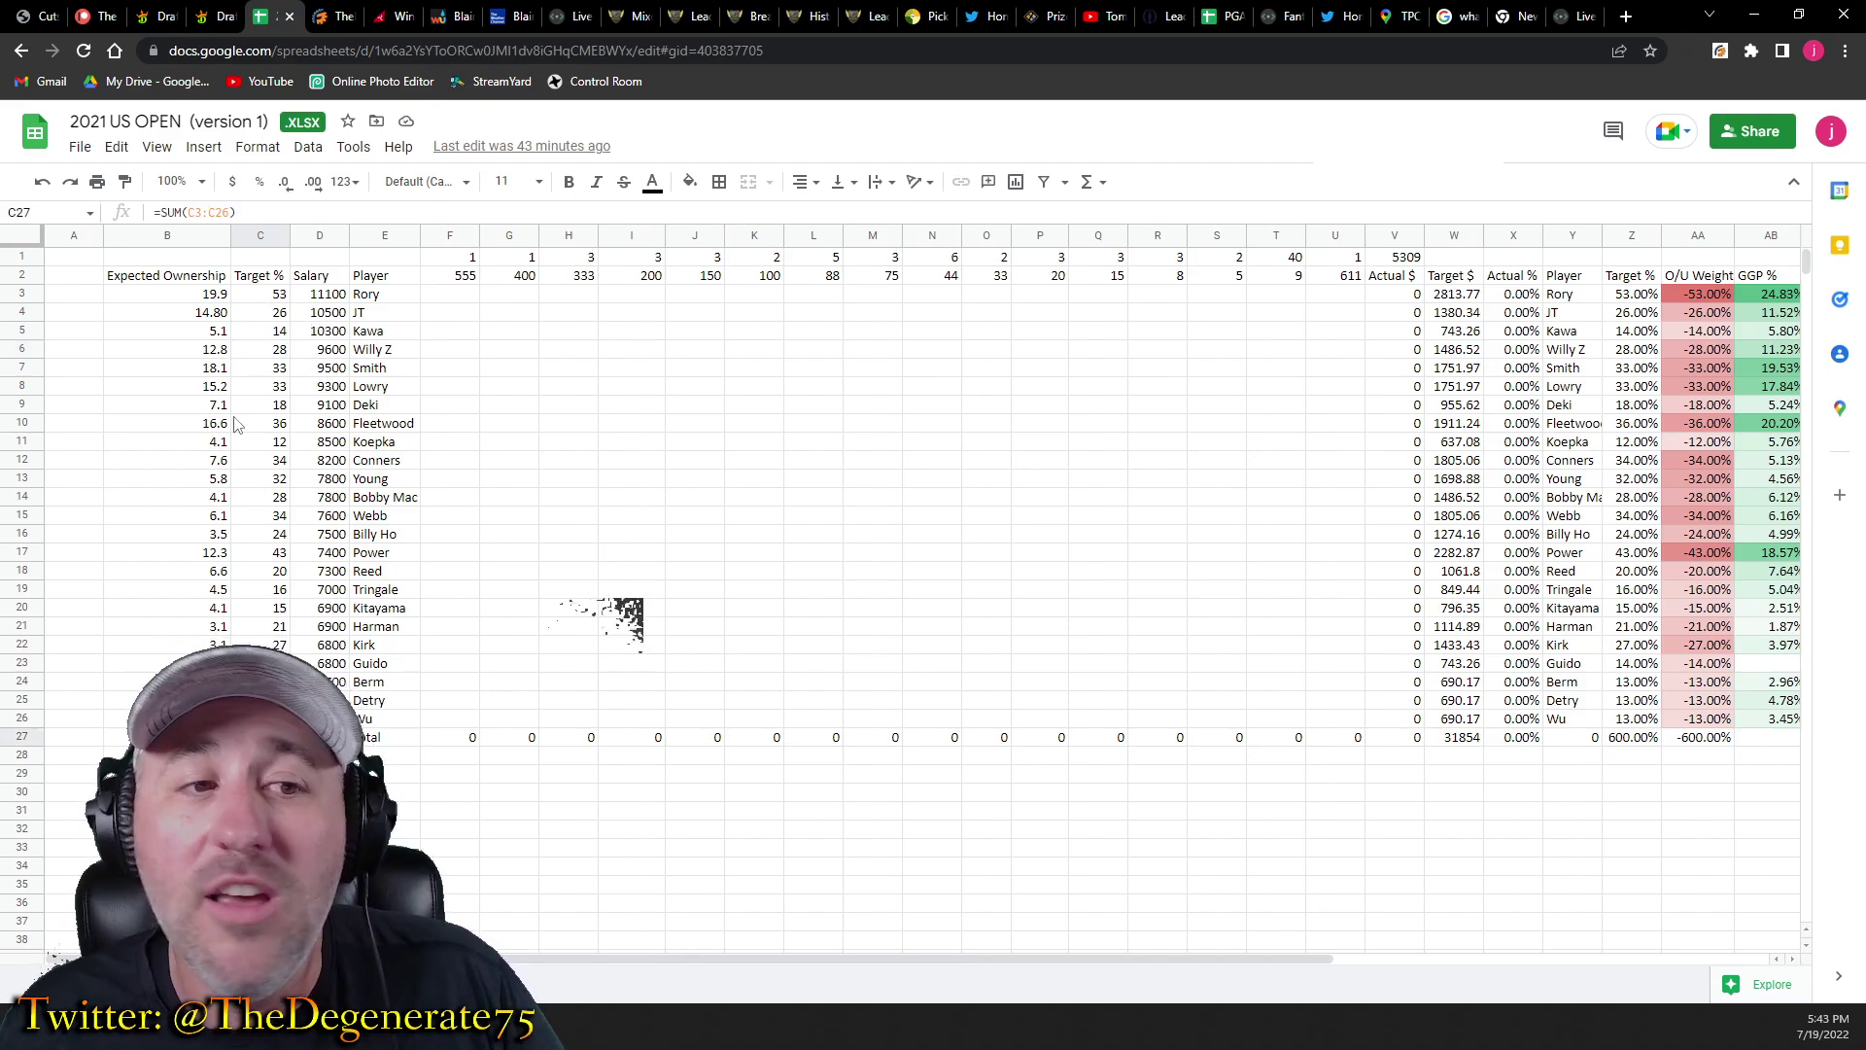
Review Rory's target percentage and salary, and inspect the weighted average salary formula in cell D28.
left_click(277, 296)
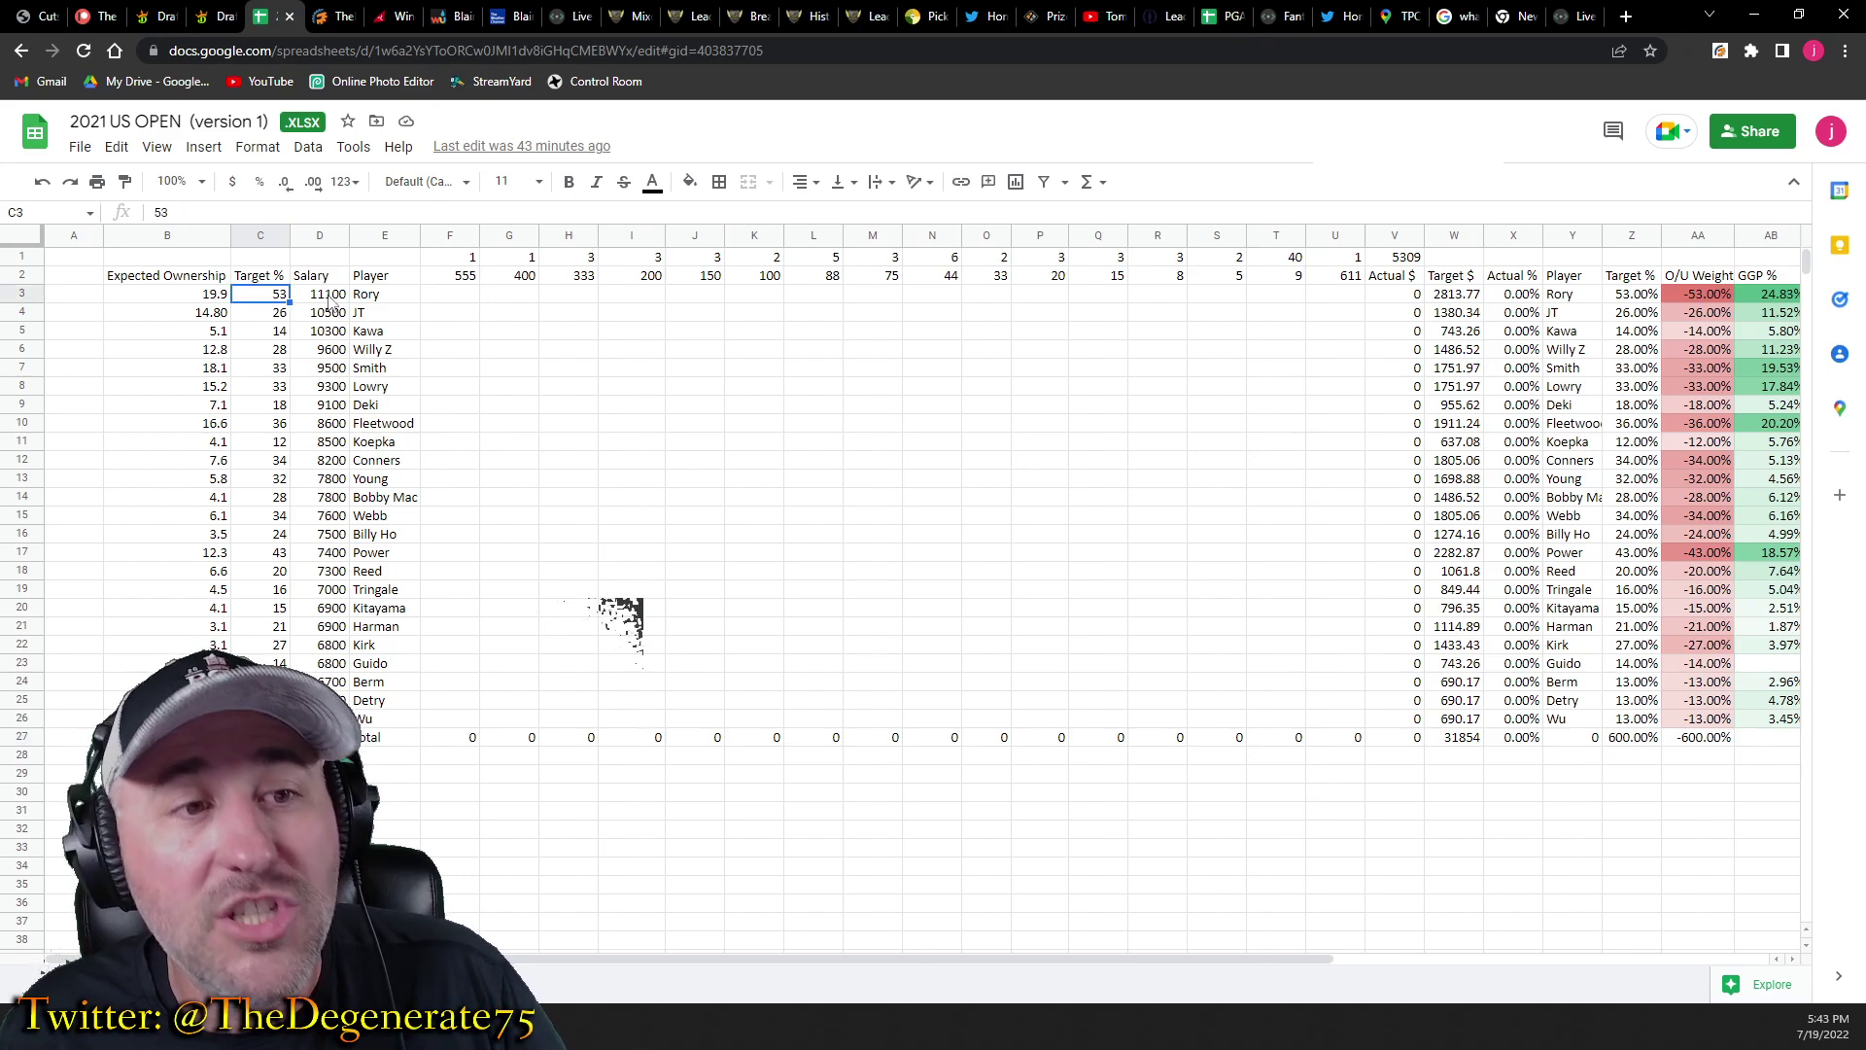
left_click(330, 299)
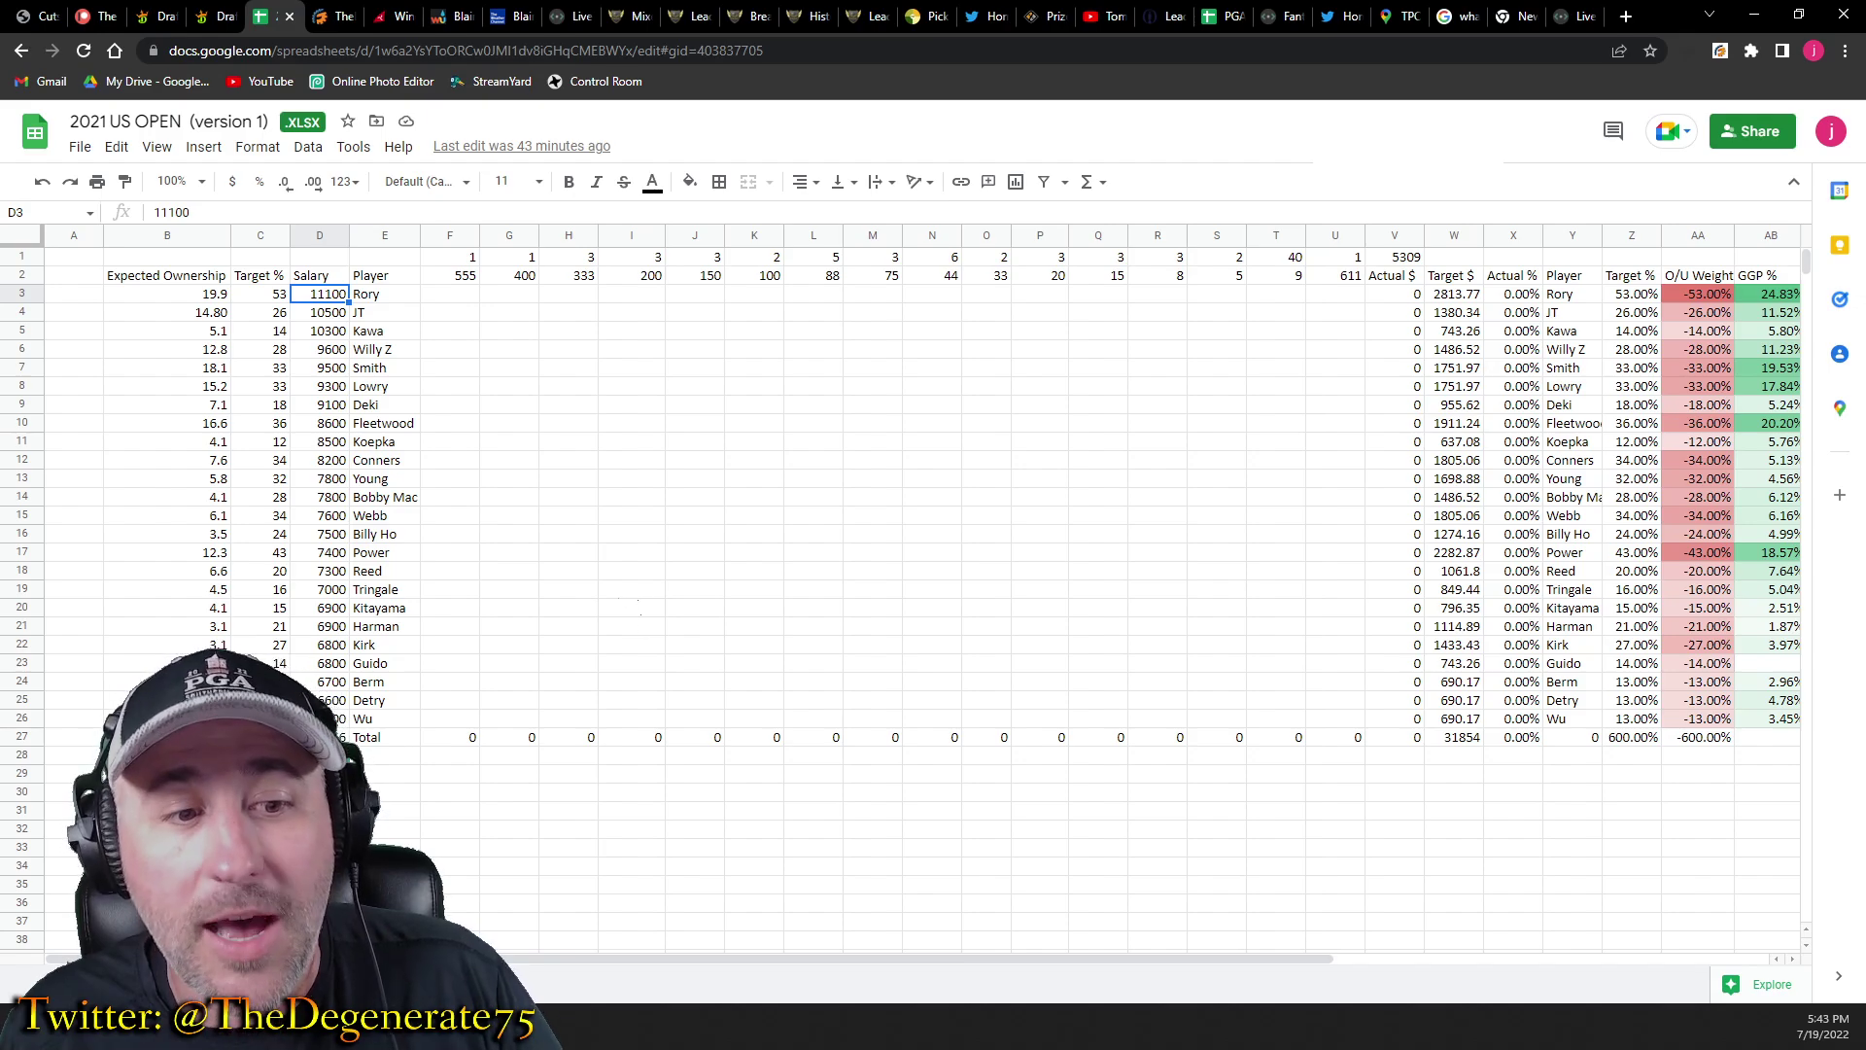
left_click(319, 756)
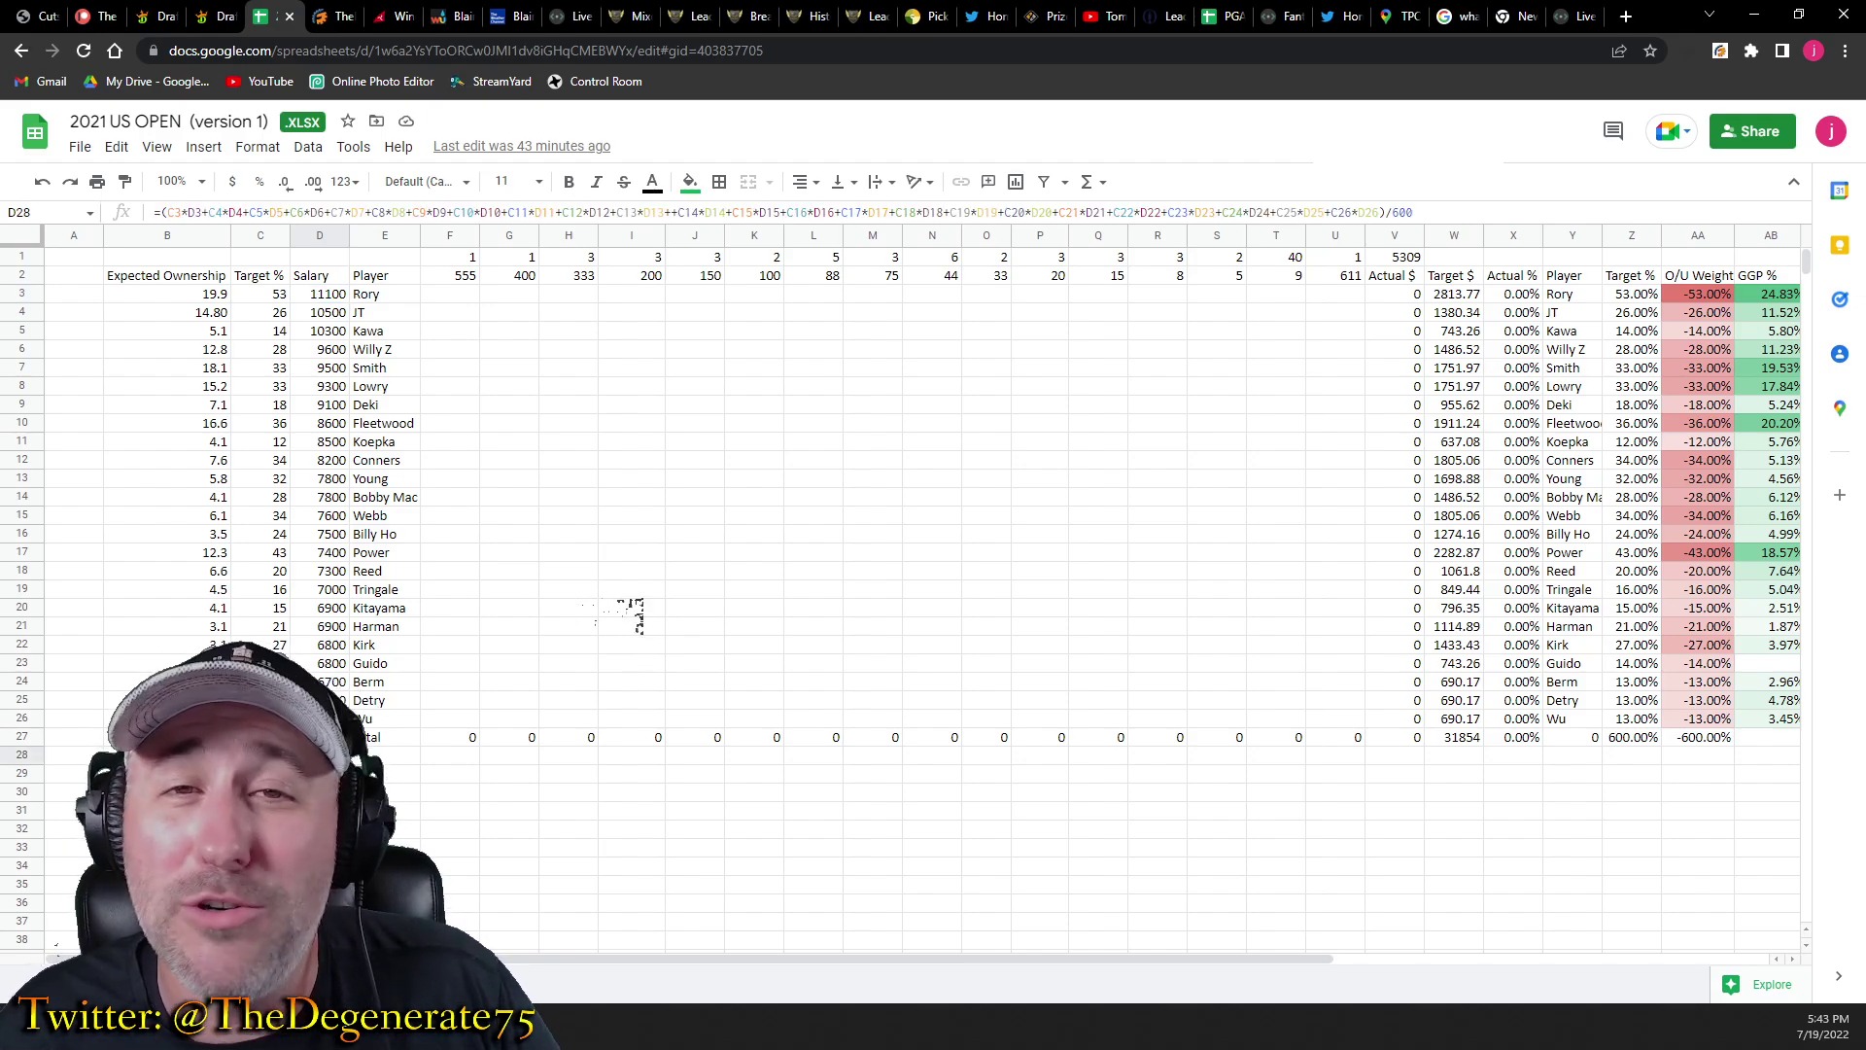
Enter 1 for Rory in the 555 lineup column, and check his Actual % formula and the total entry amount formula.
left_click(459, 300)
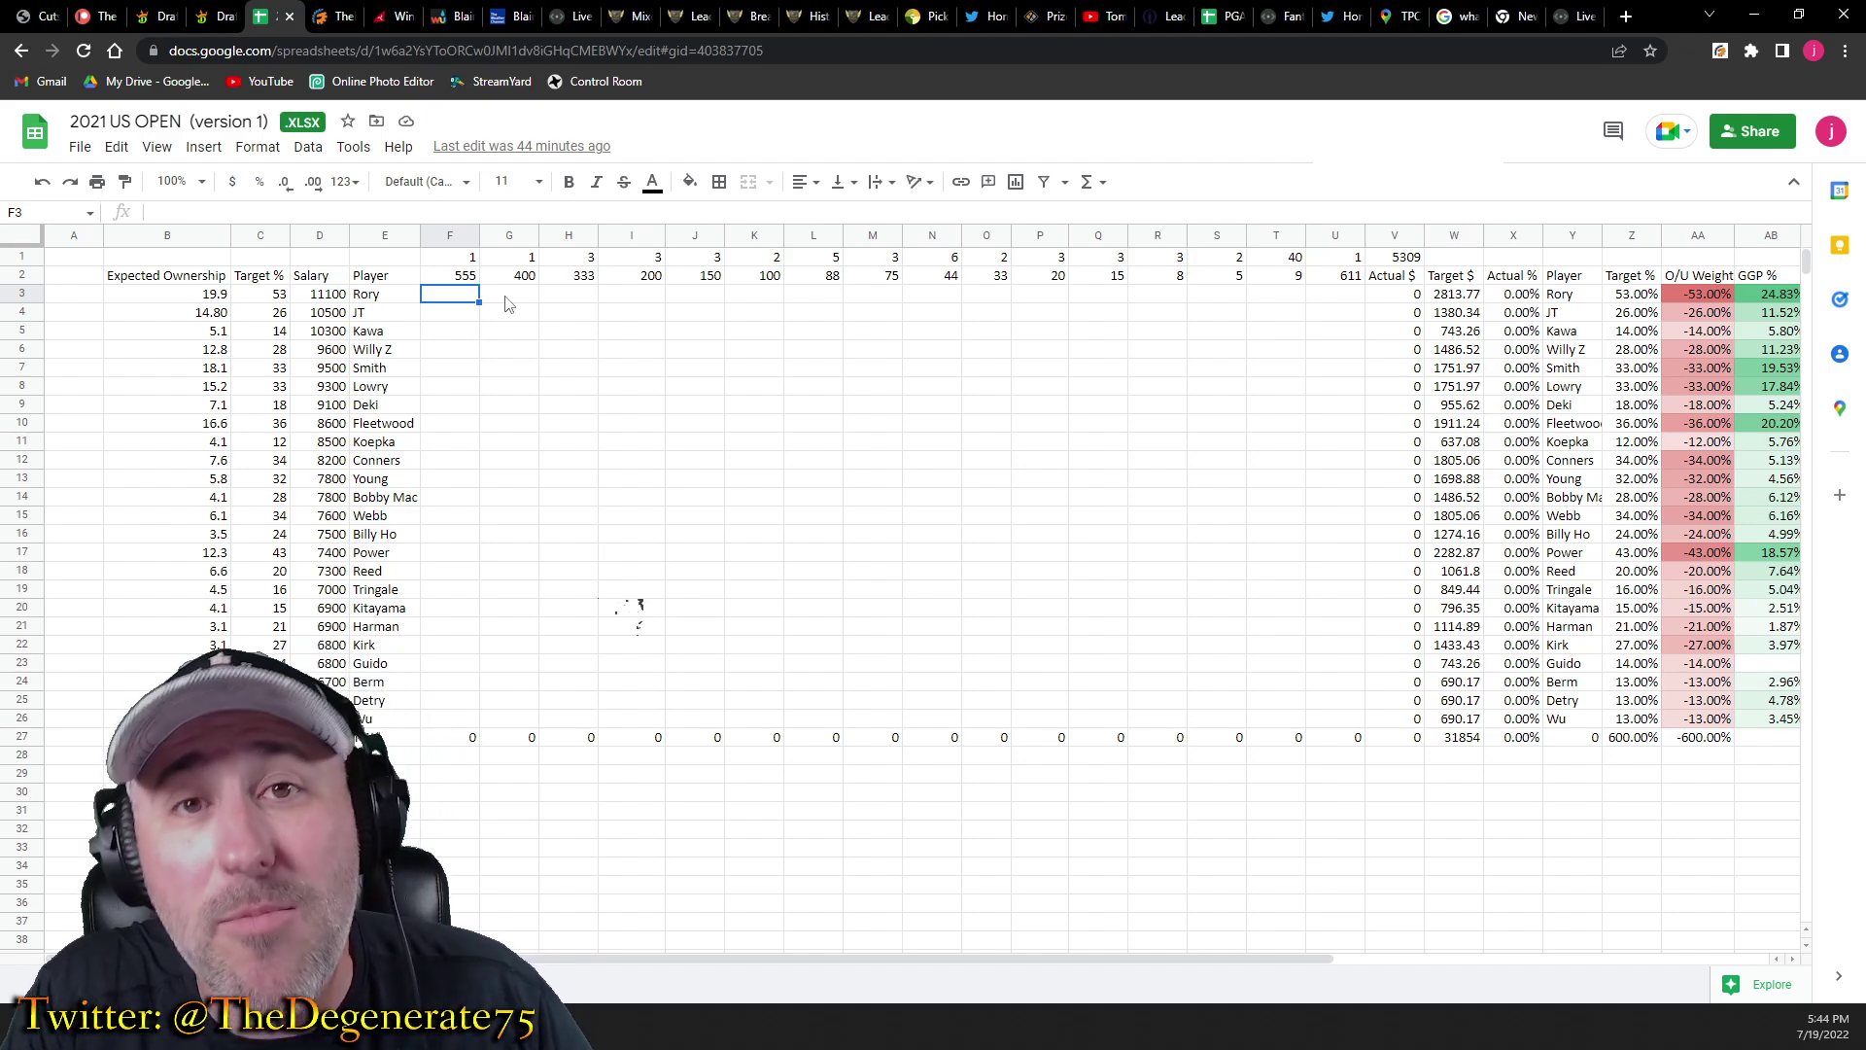
type("1")
key("Return")
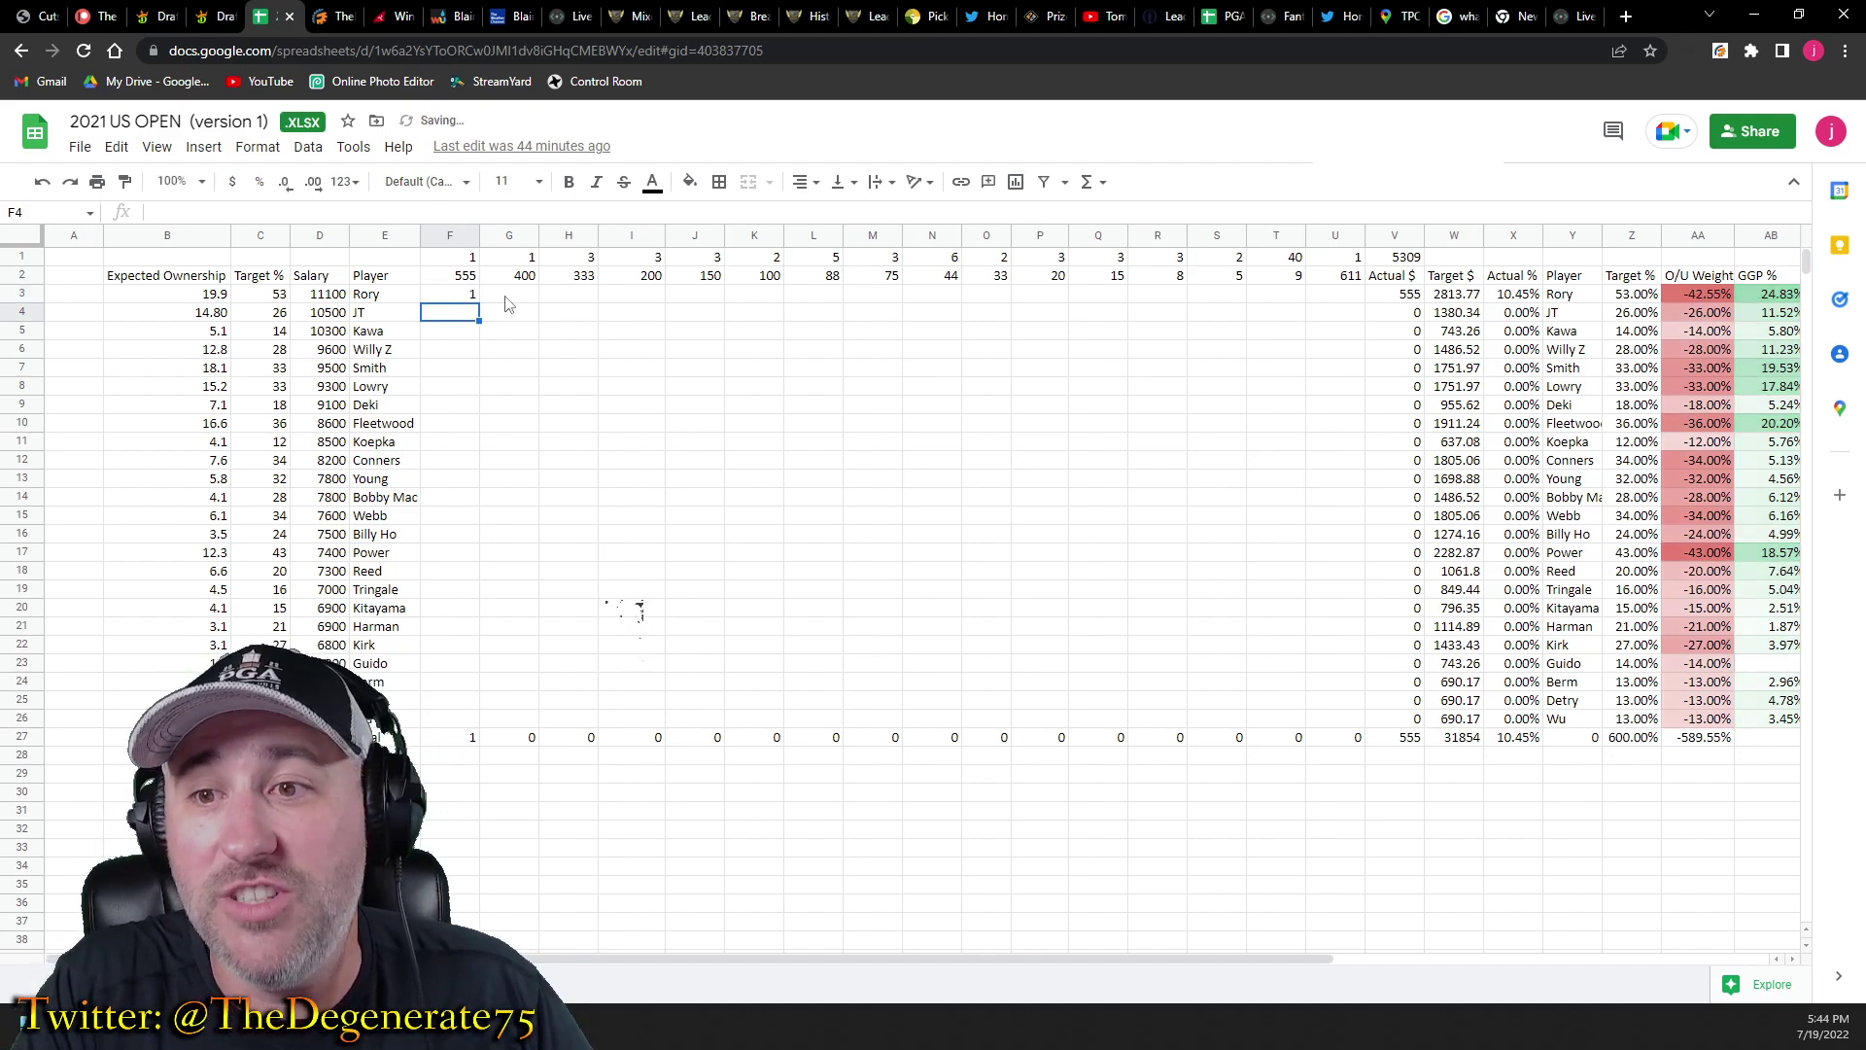
left_click(1534, 300)
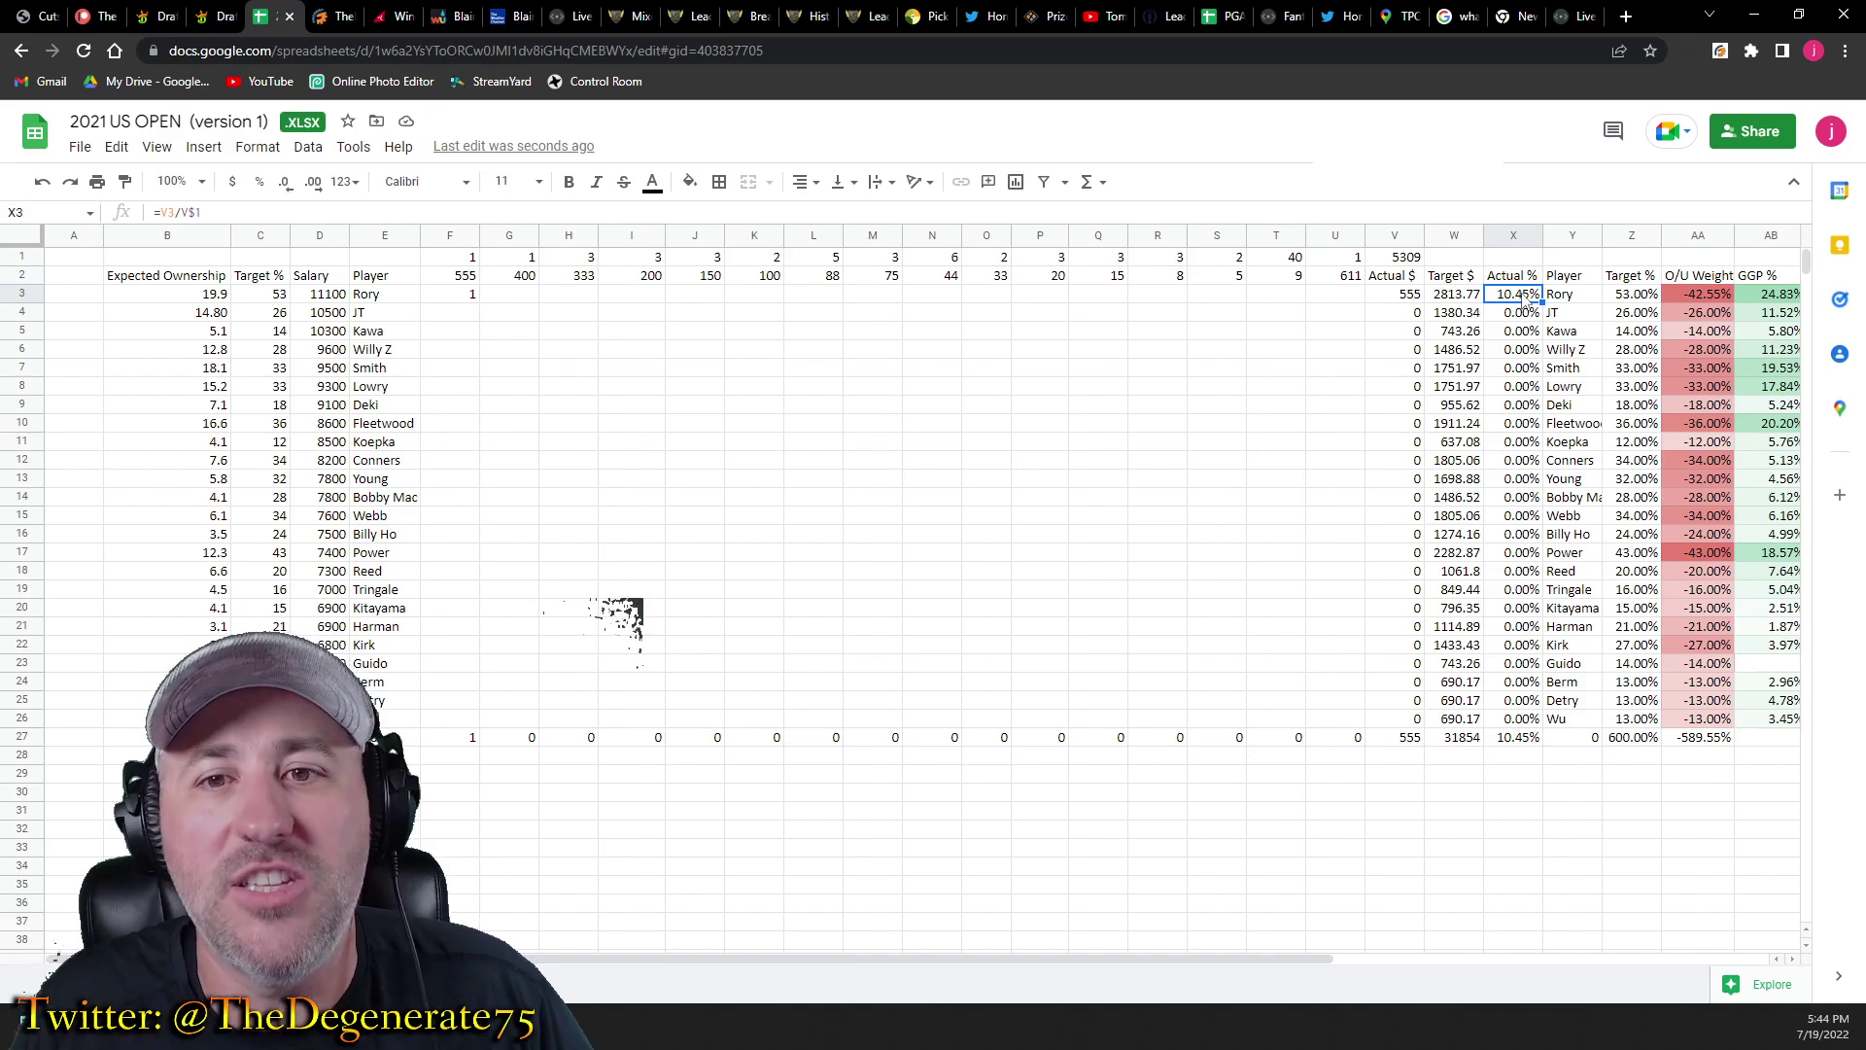
left_click(1402, 259)
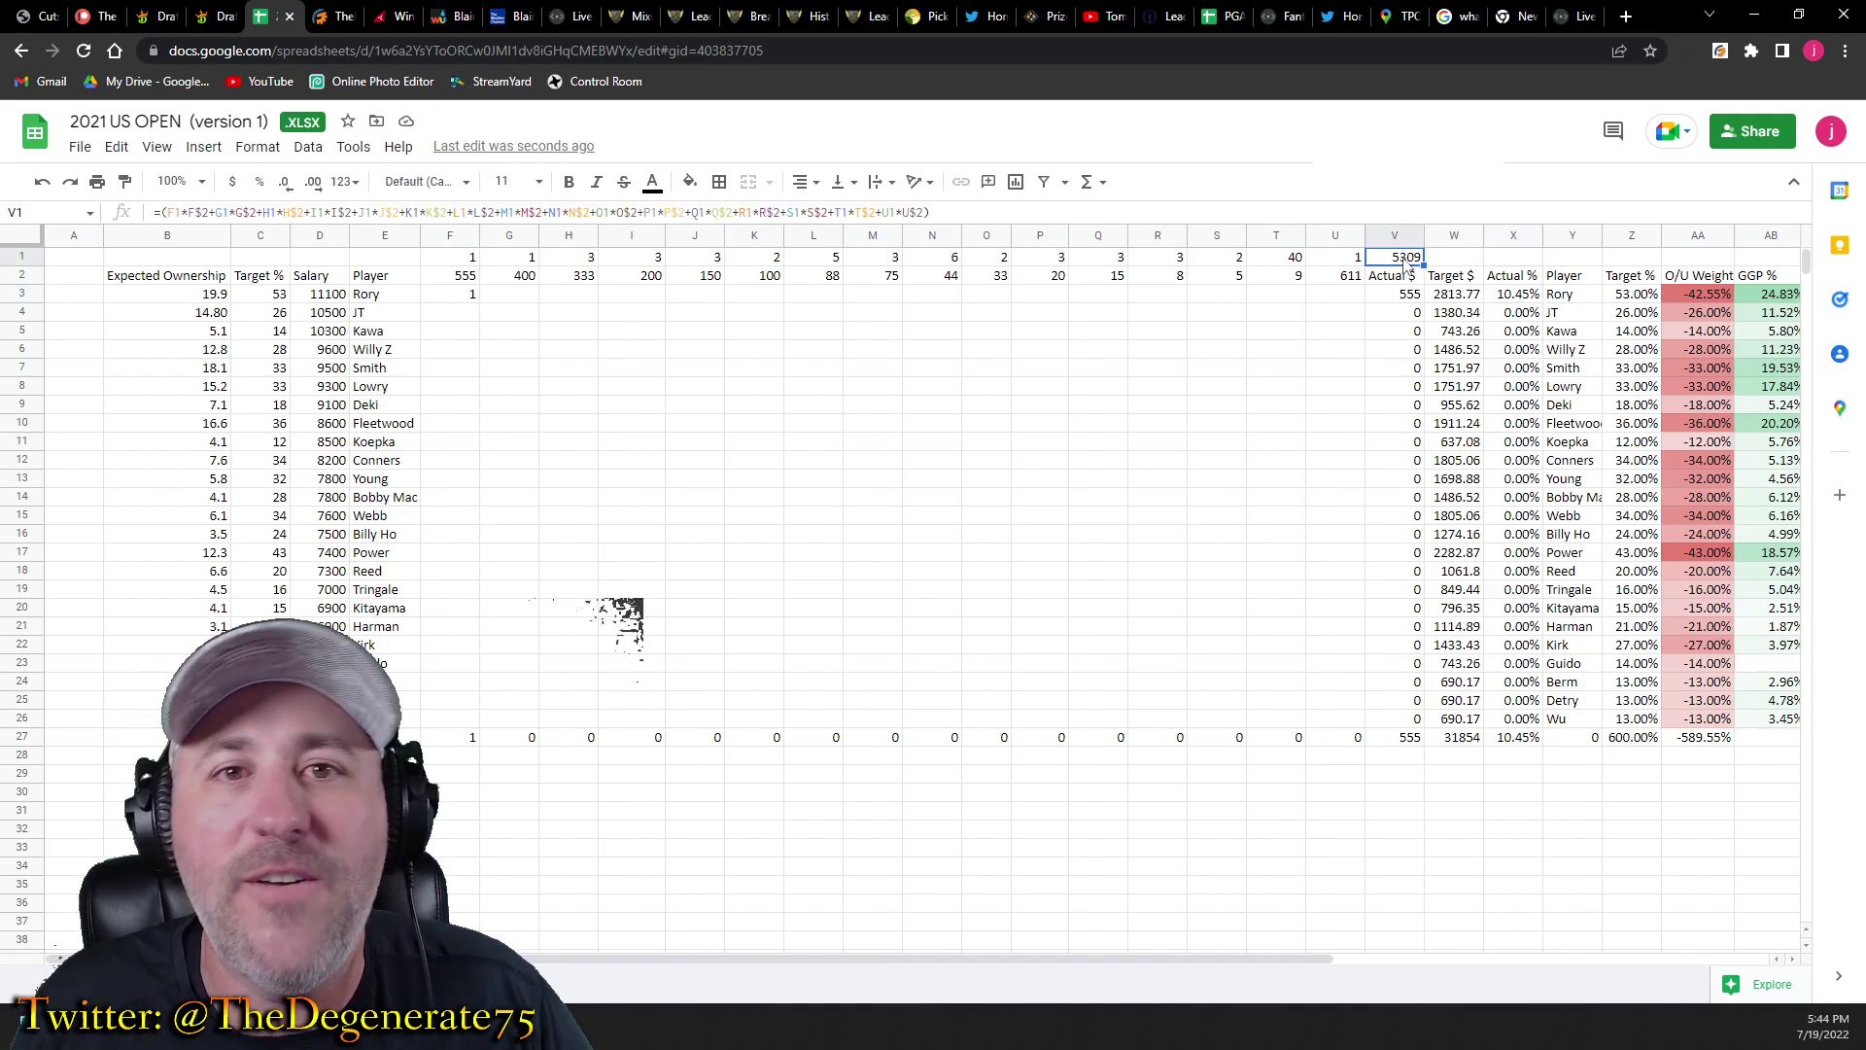
Add Fleetwood to the 555 lineup by entering 1 in cell F10.
left_click(456, 304)
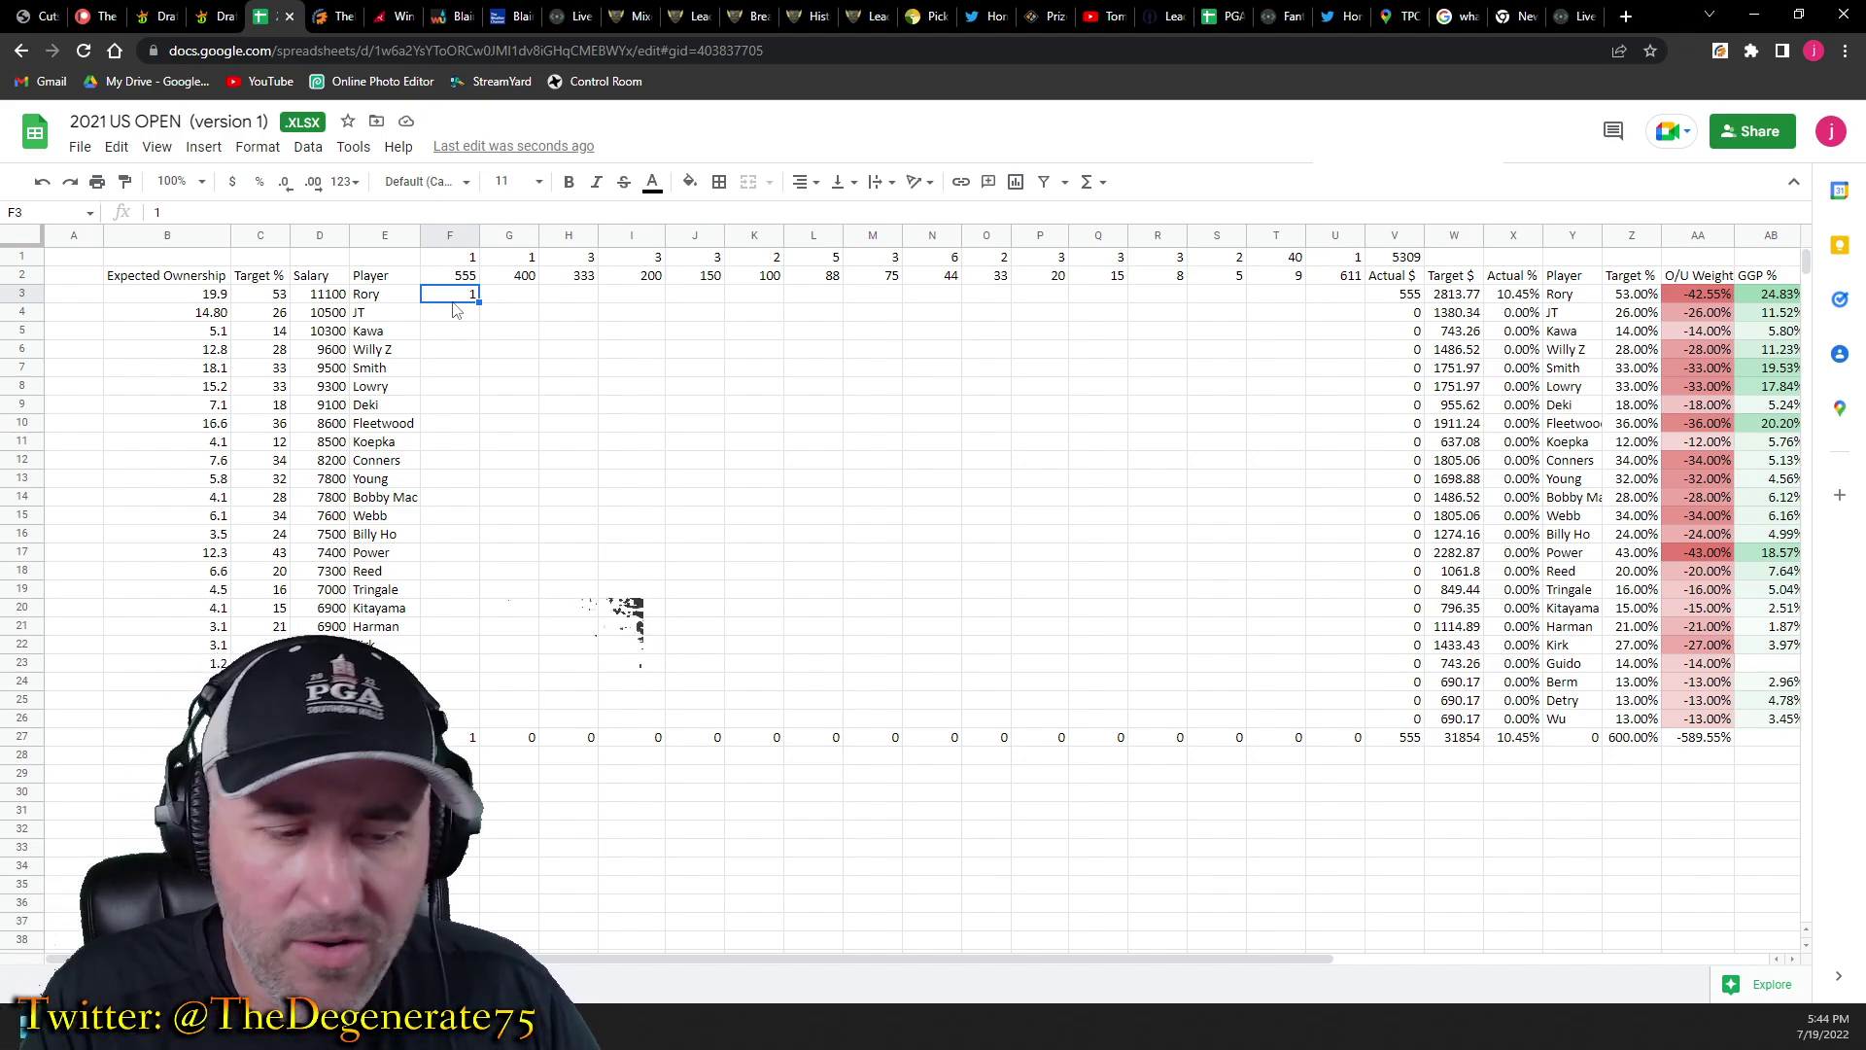
key("Down")
key("Down")
key("Down")
key("Down")
key("Down")
key("Down")
key("Down")
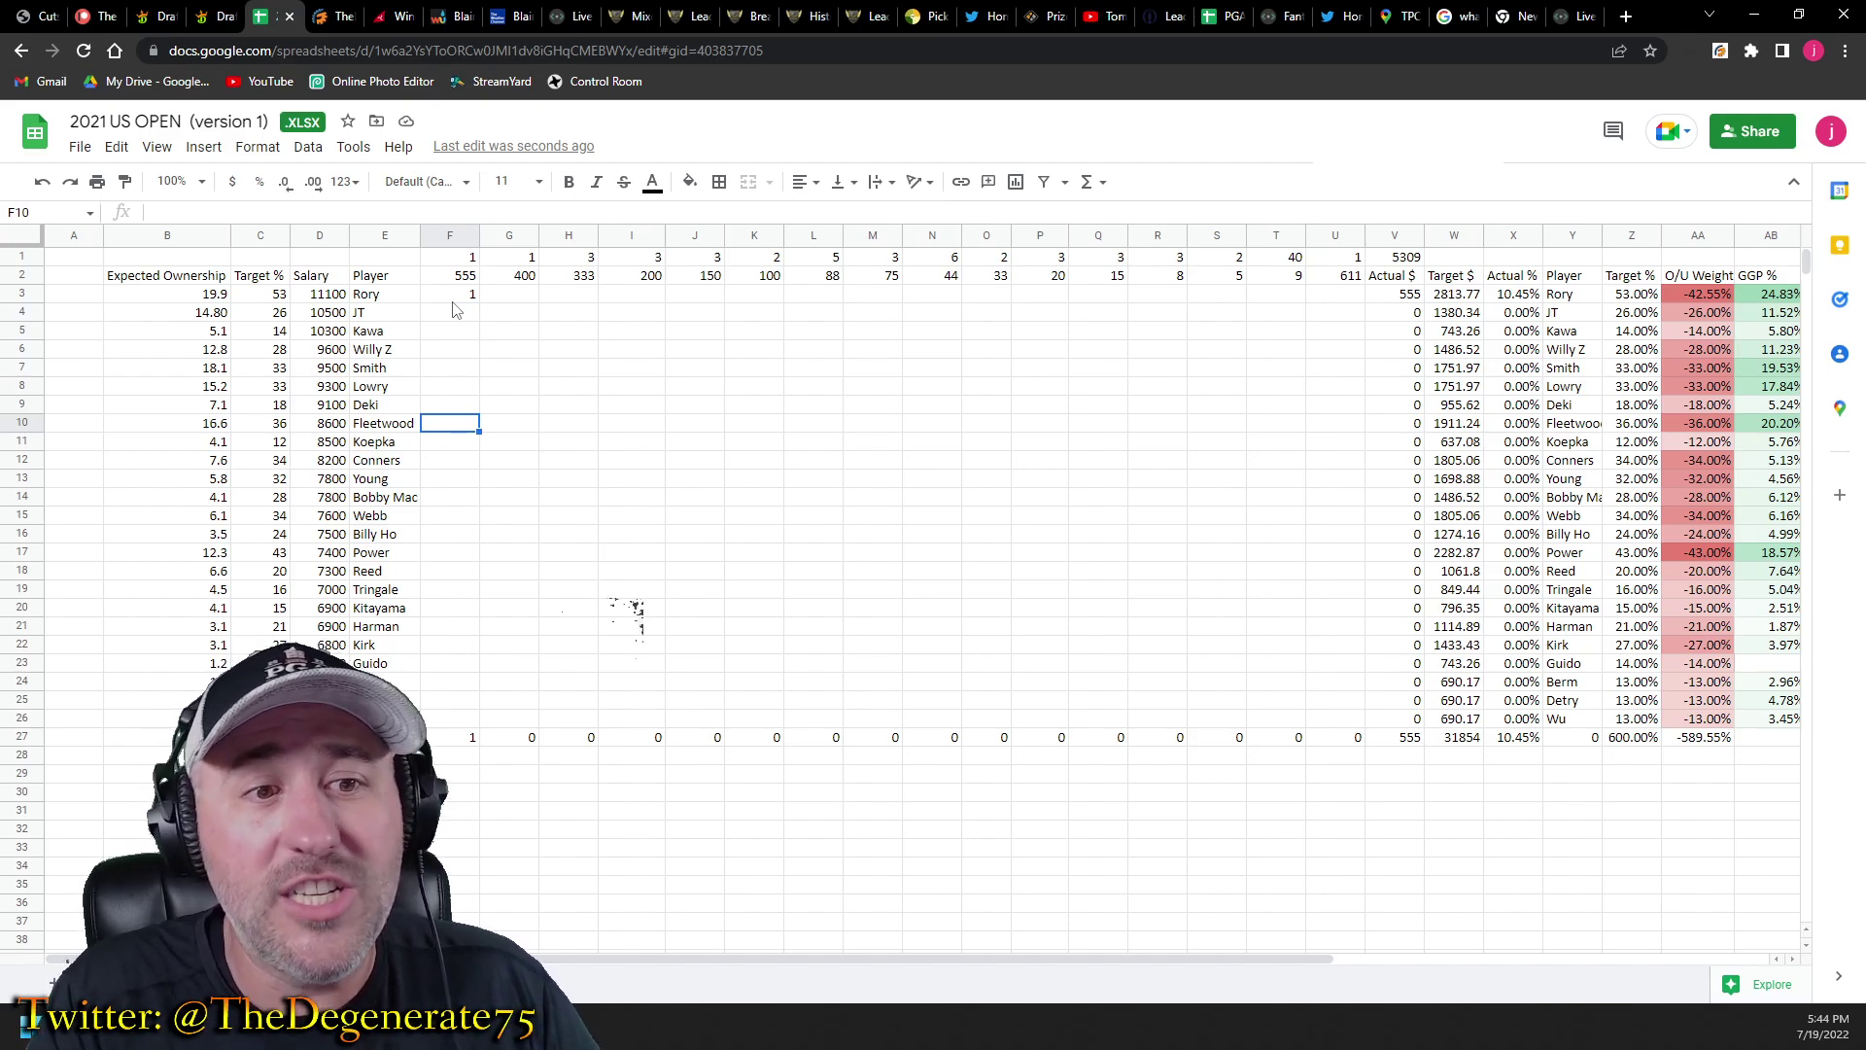
type("1")
key("Return")
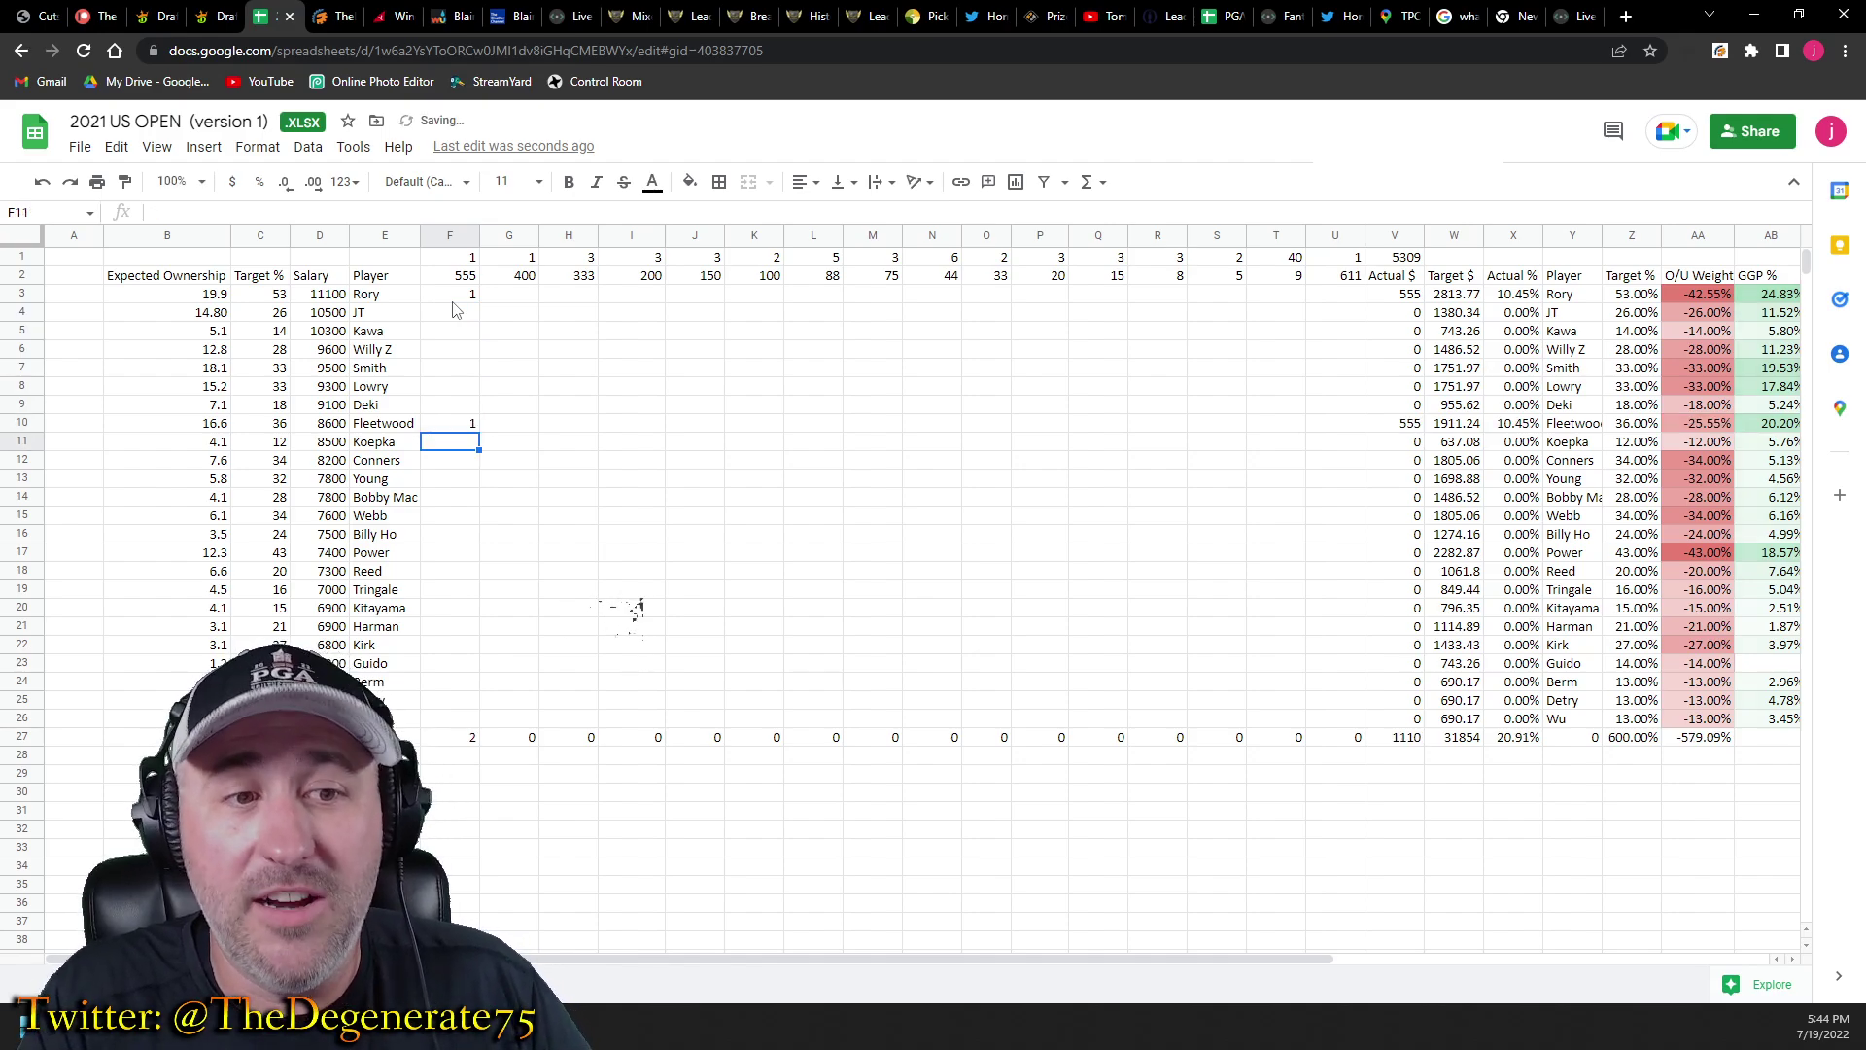
Add Kirk to the 555 lineup by entering 1 in cell F22.
key("Down")
key("Down")
key("Down")
key("Down")
key("Down")
key("Down")
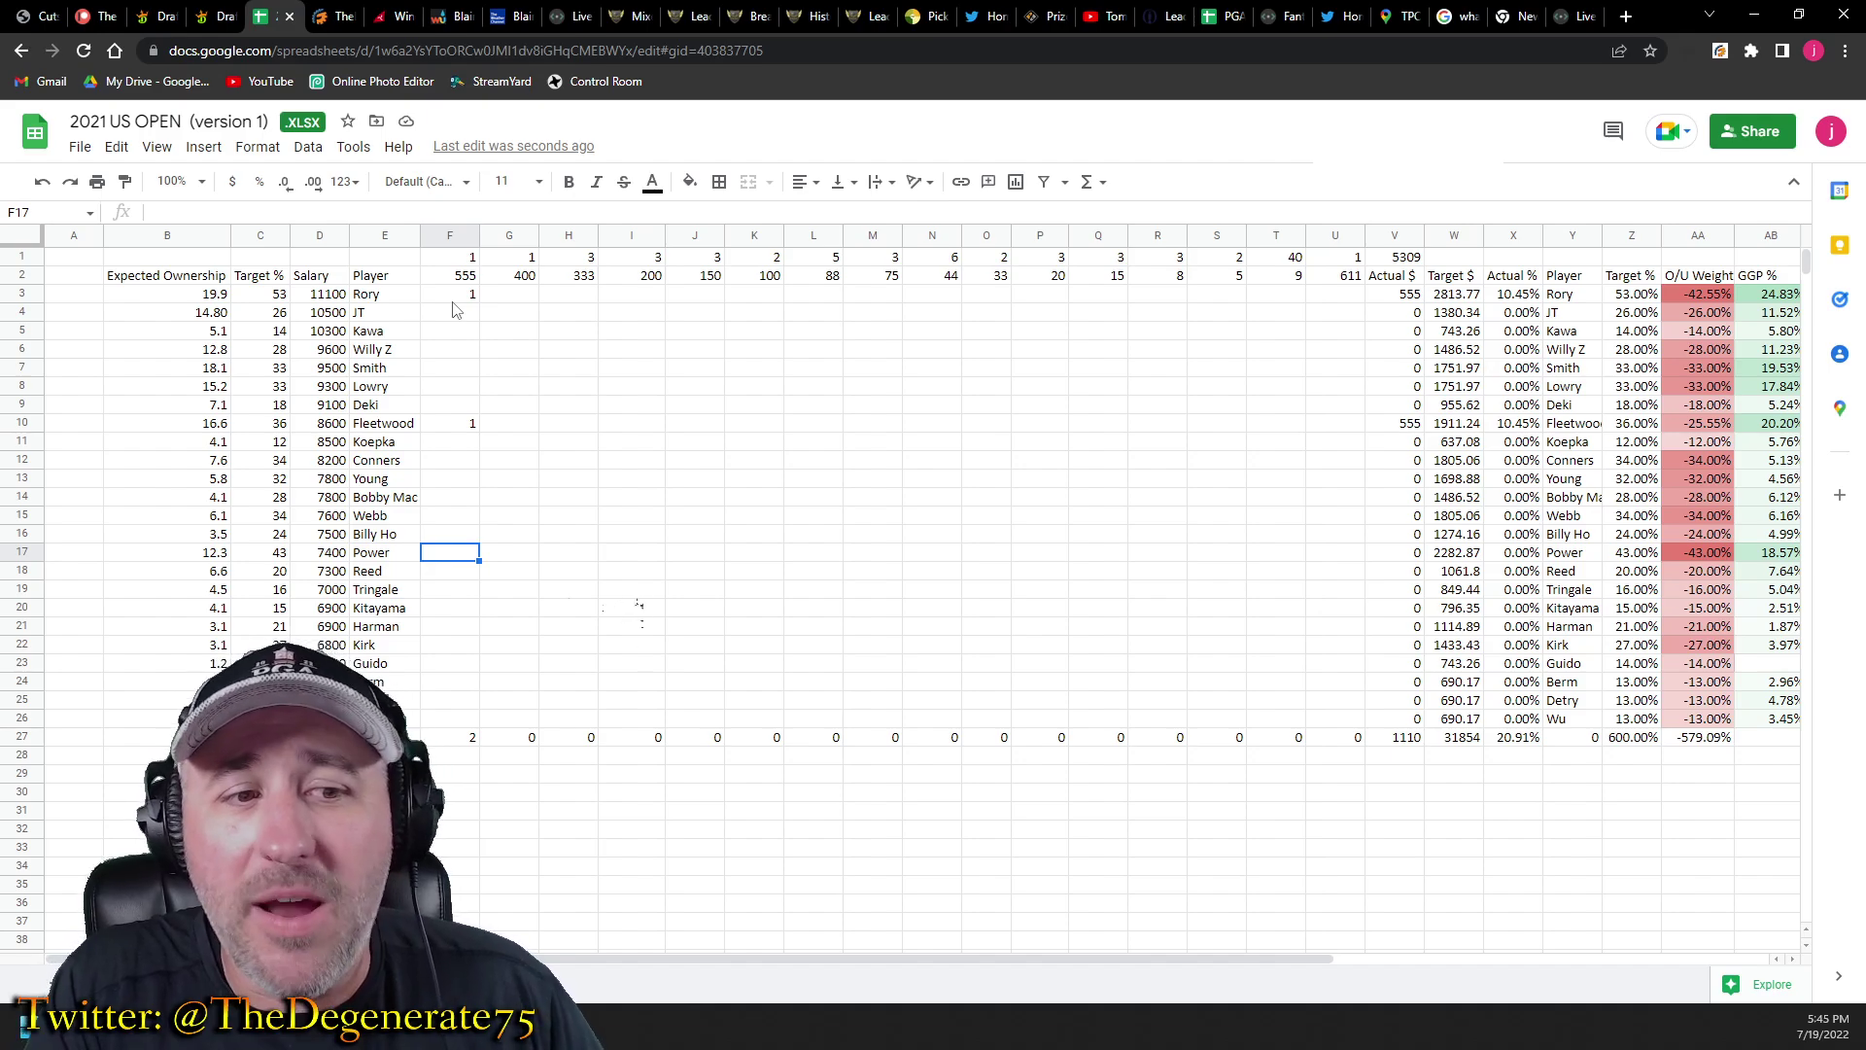
key("Down")
key("Down")
key("Down")
key("Down")
key("Down")
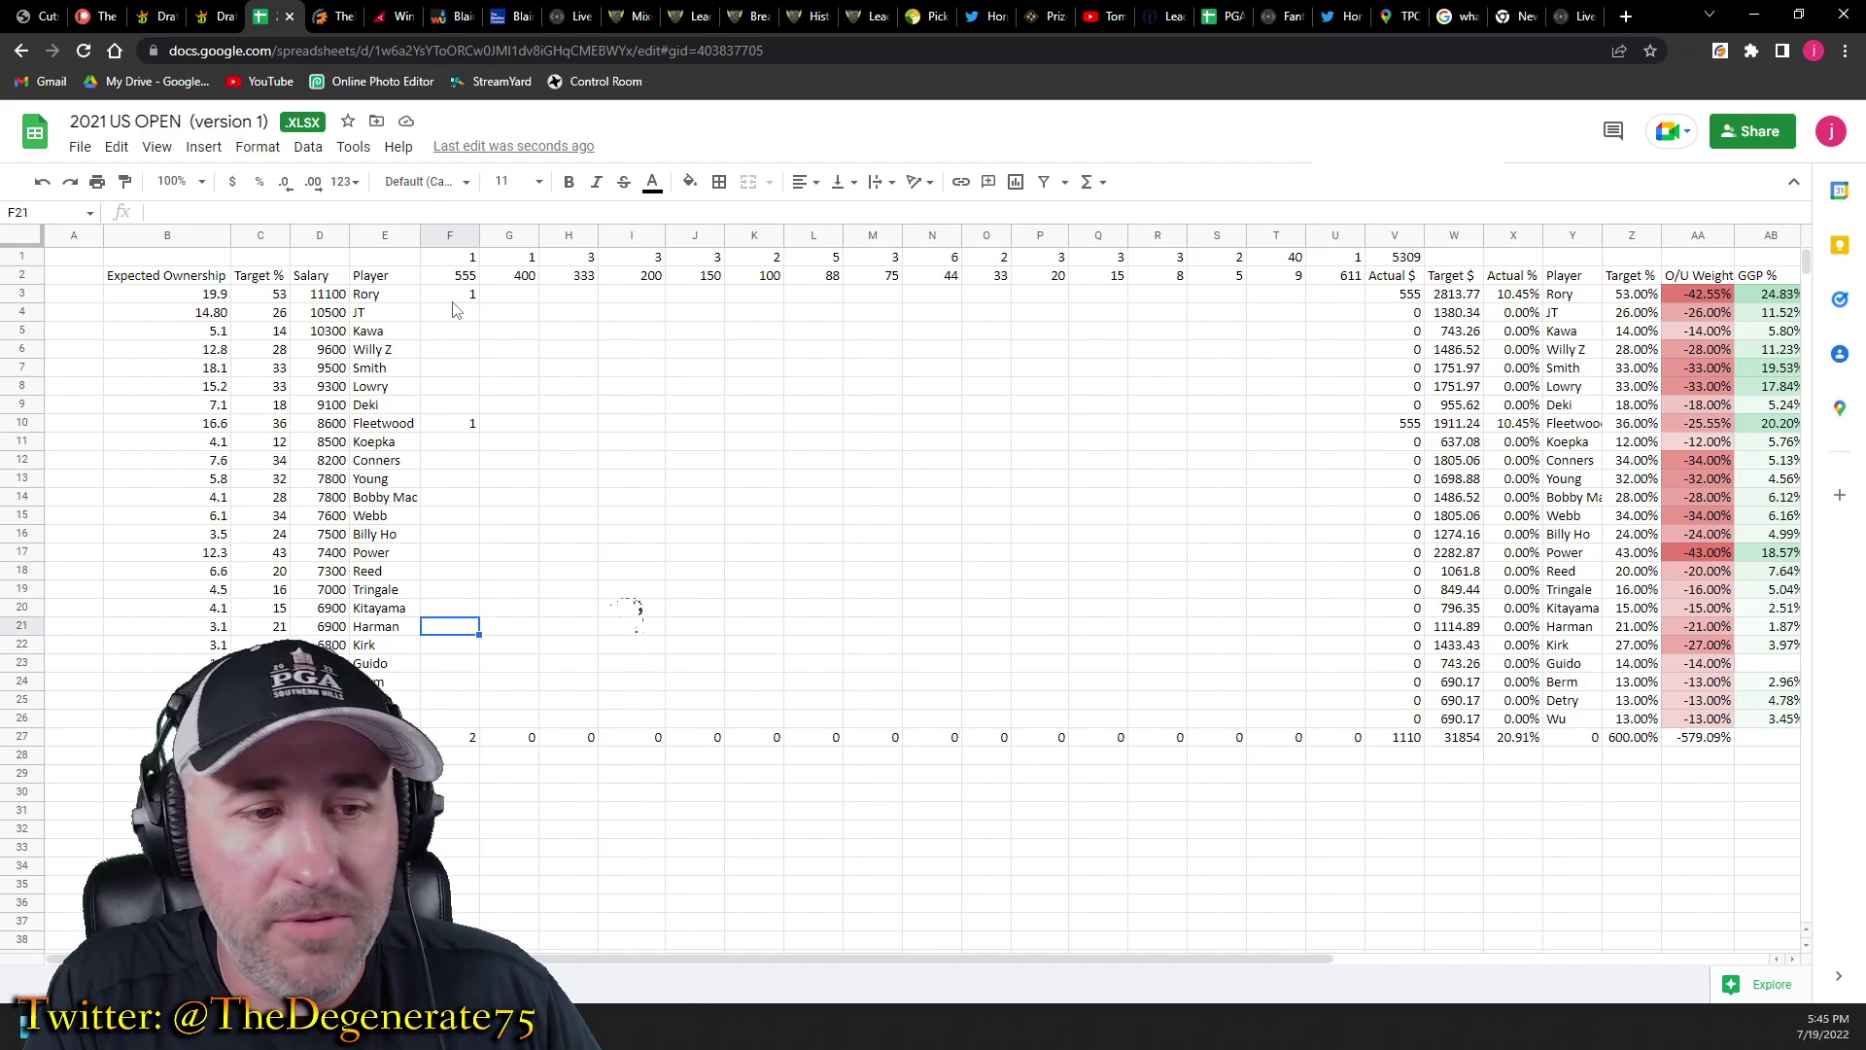
type("1")
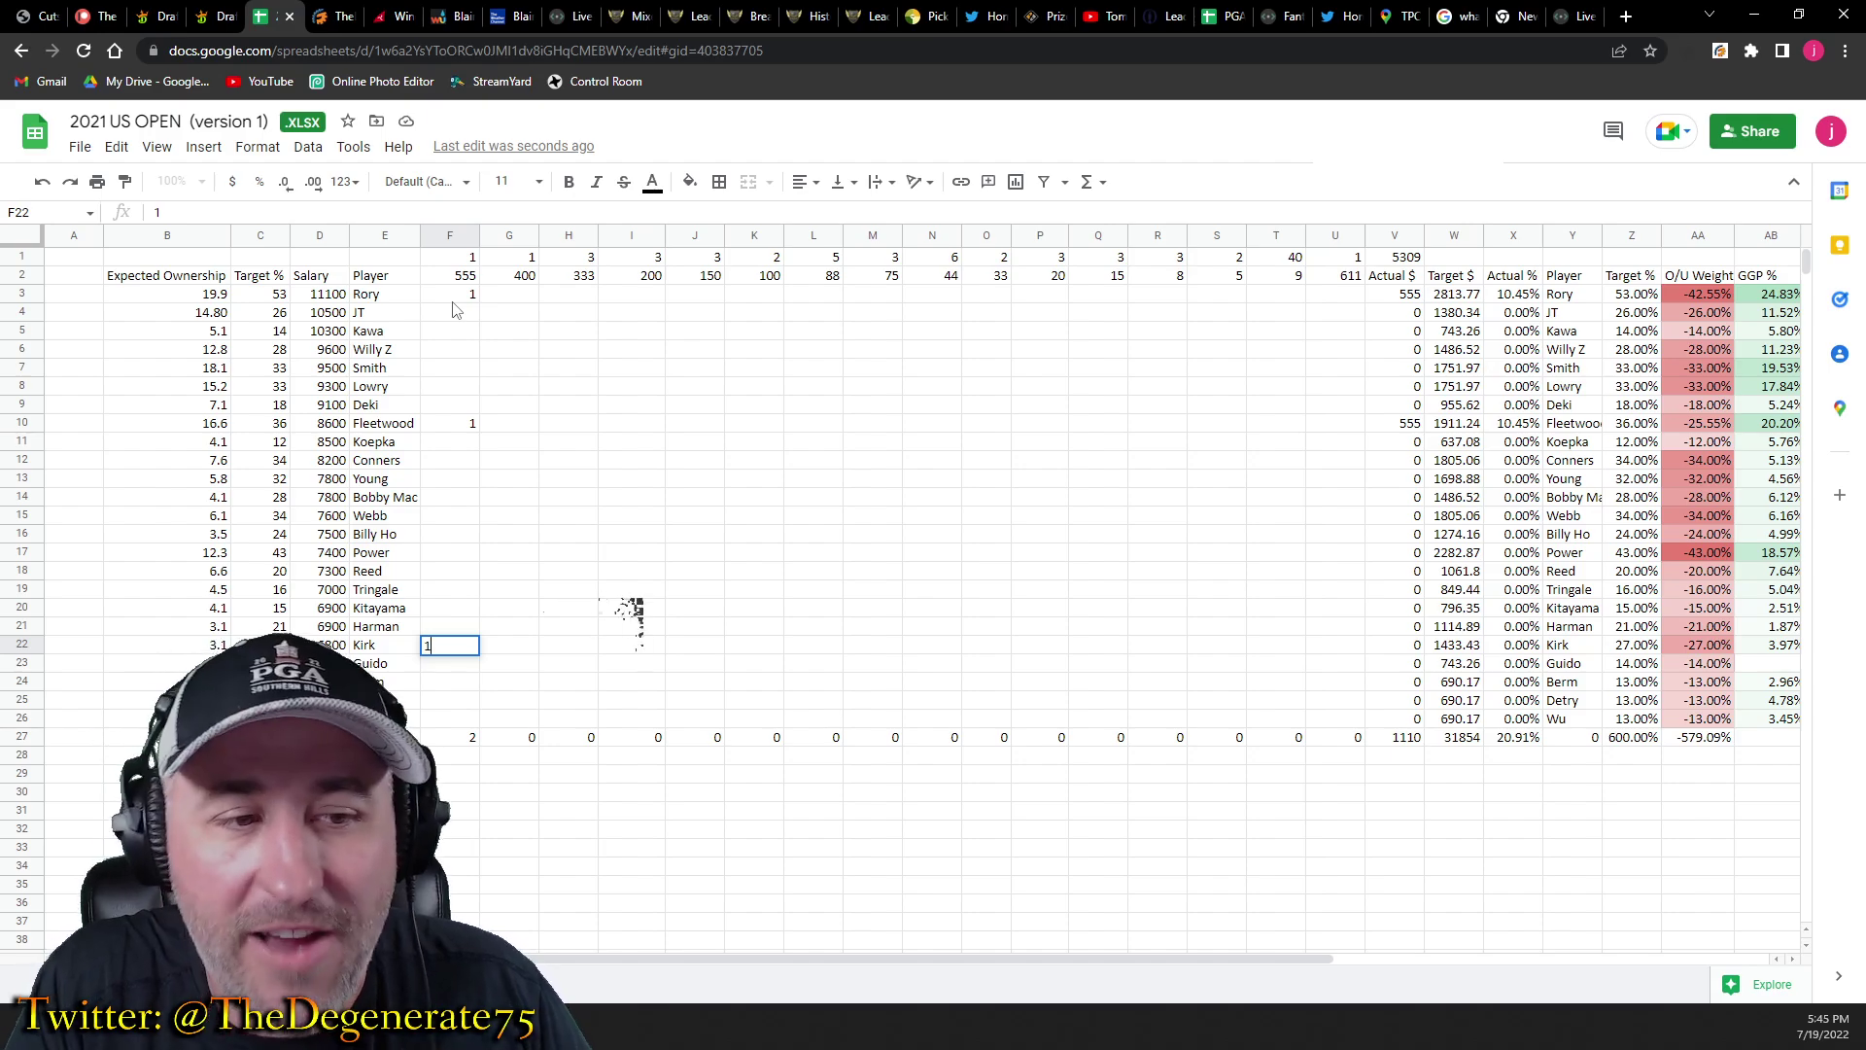
Add Young to the 555 lineup by entering 1 in cell F13.
key("Up")
key("Up")
key("Up")
key("Up")
key("Up")
key("Up")
key("Up")
key("Up")
key("Up")
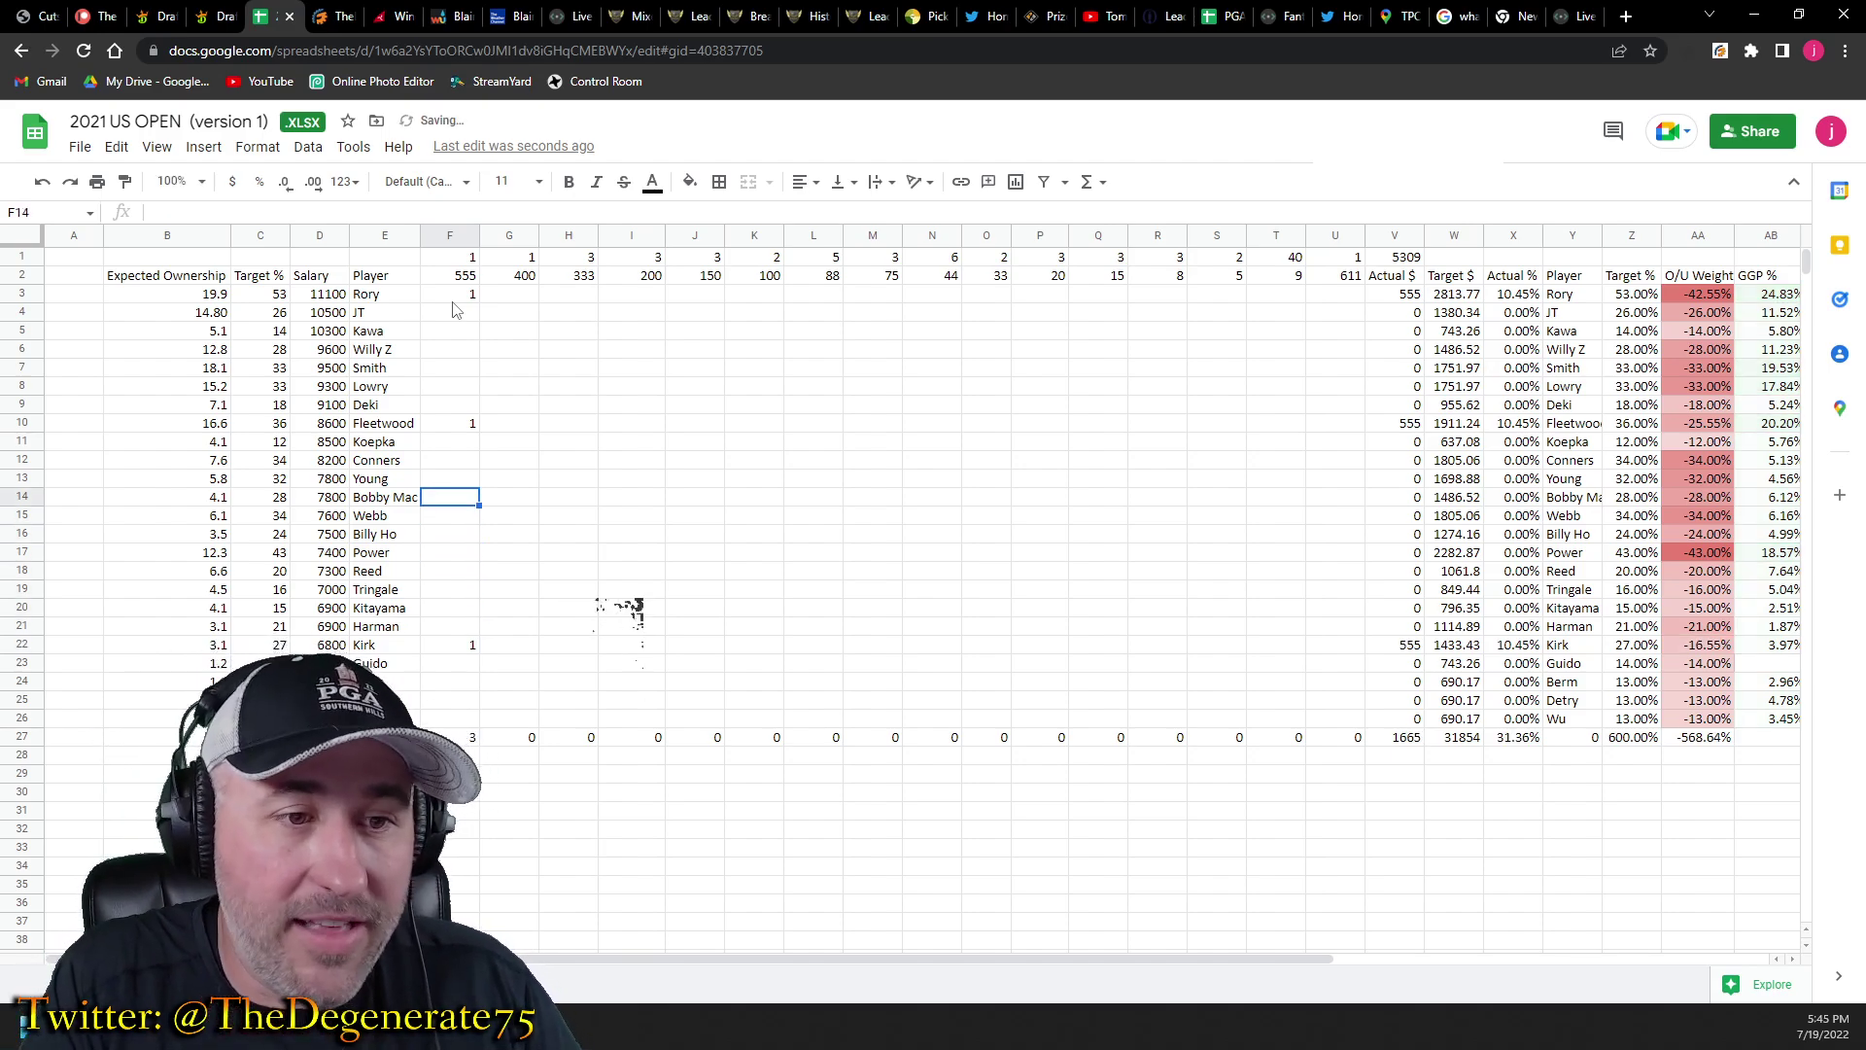
type("1")
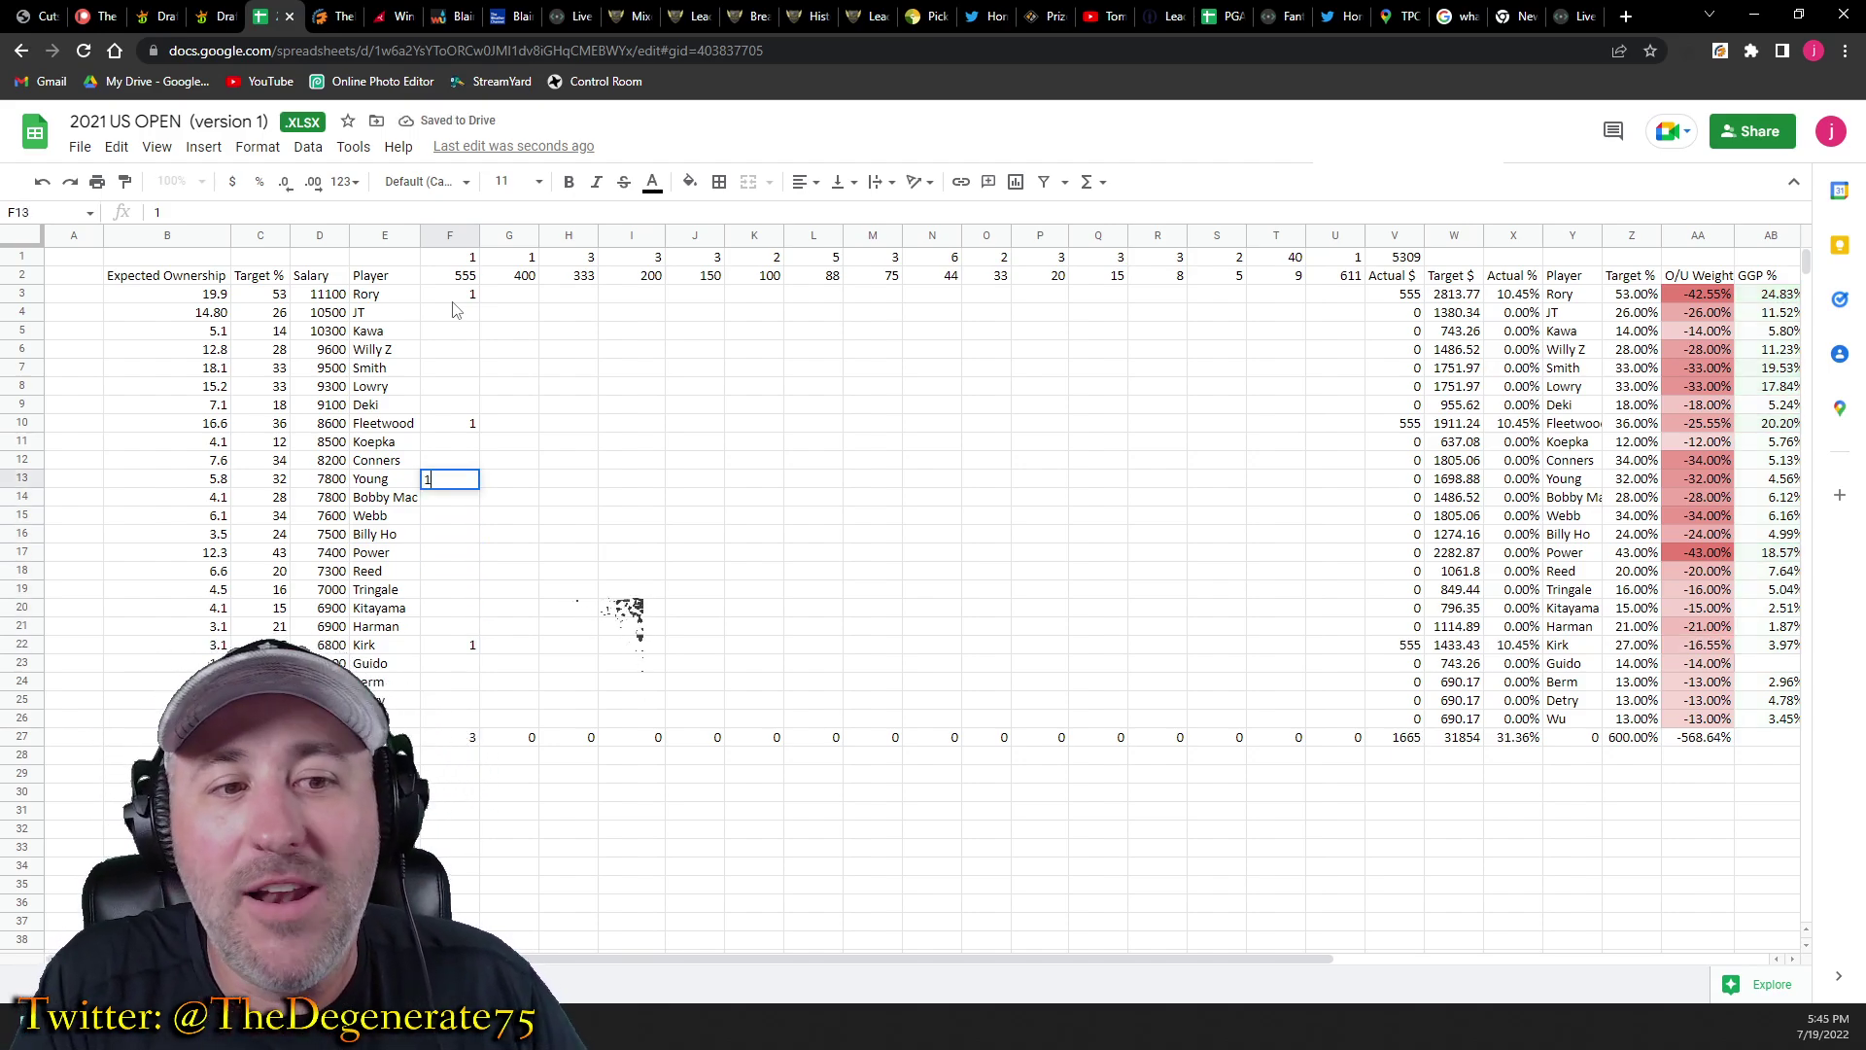
key("Return")
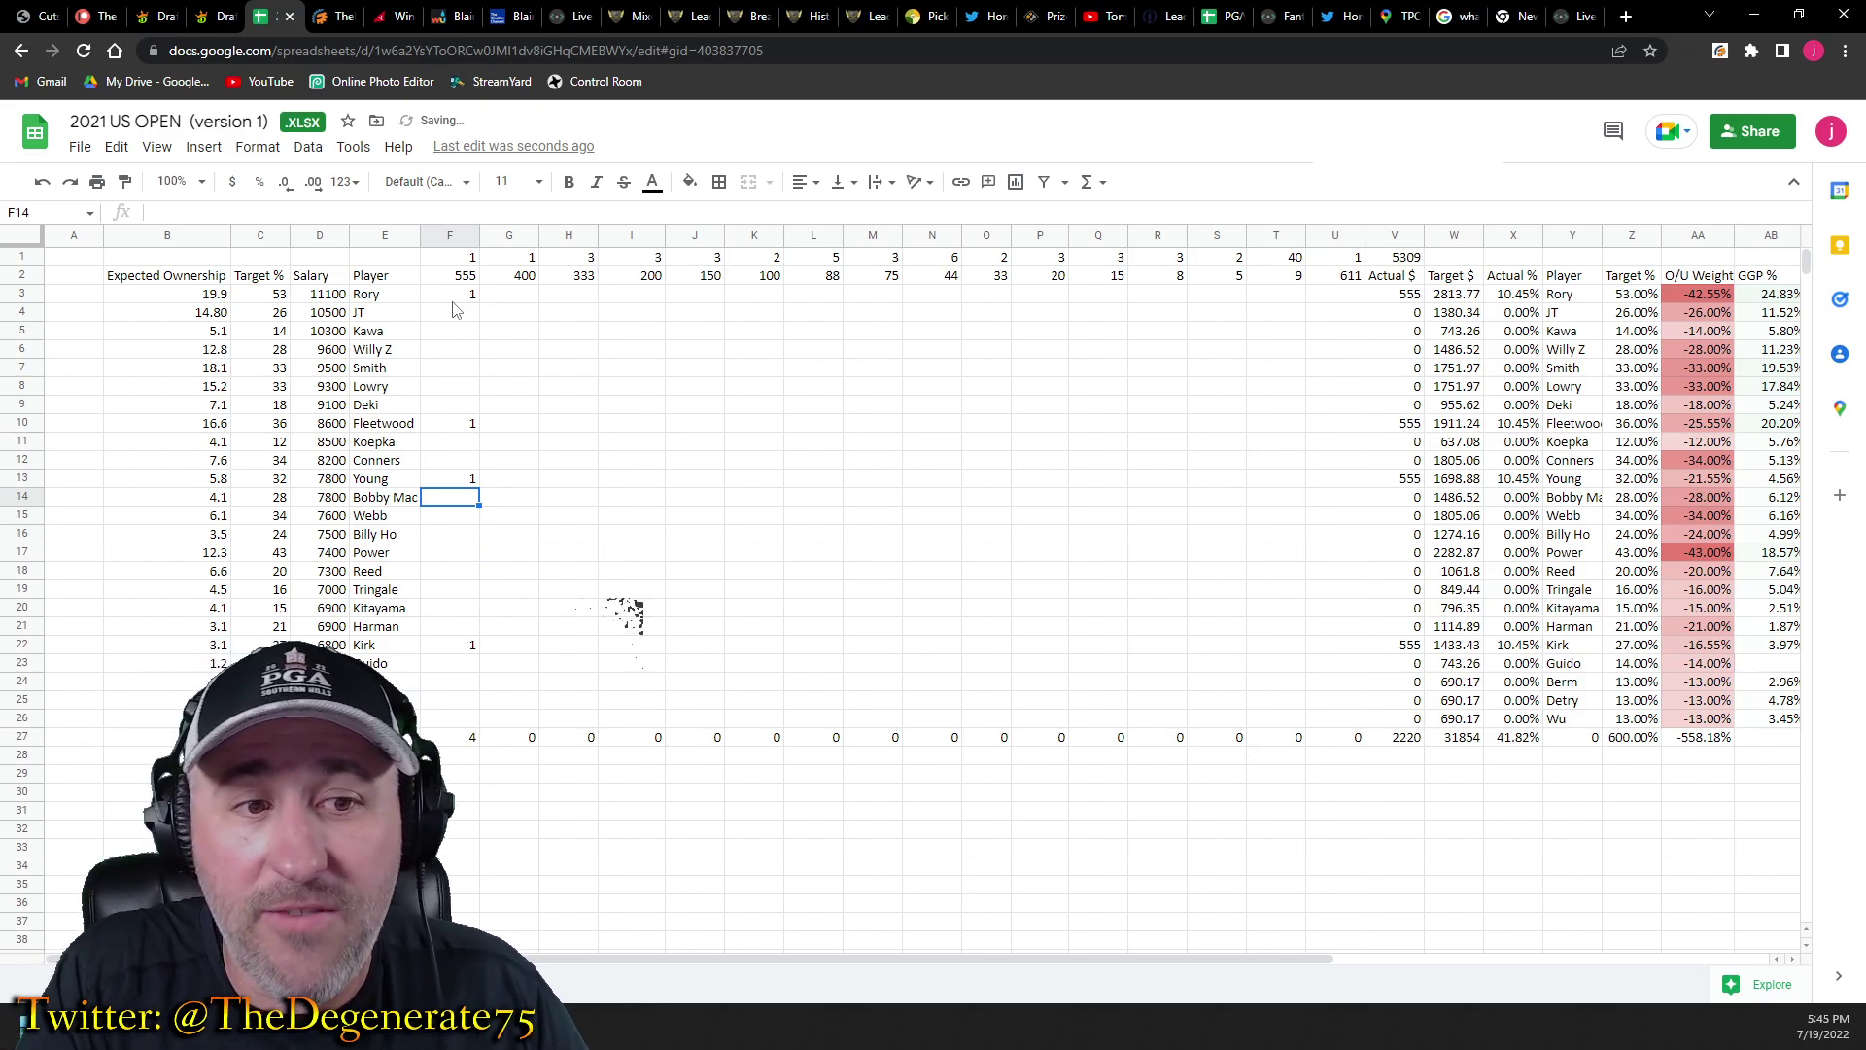
key("Up")
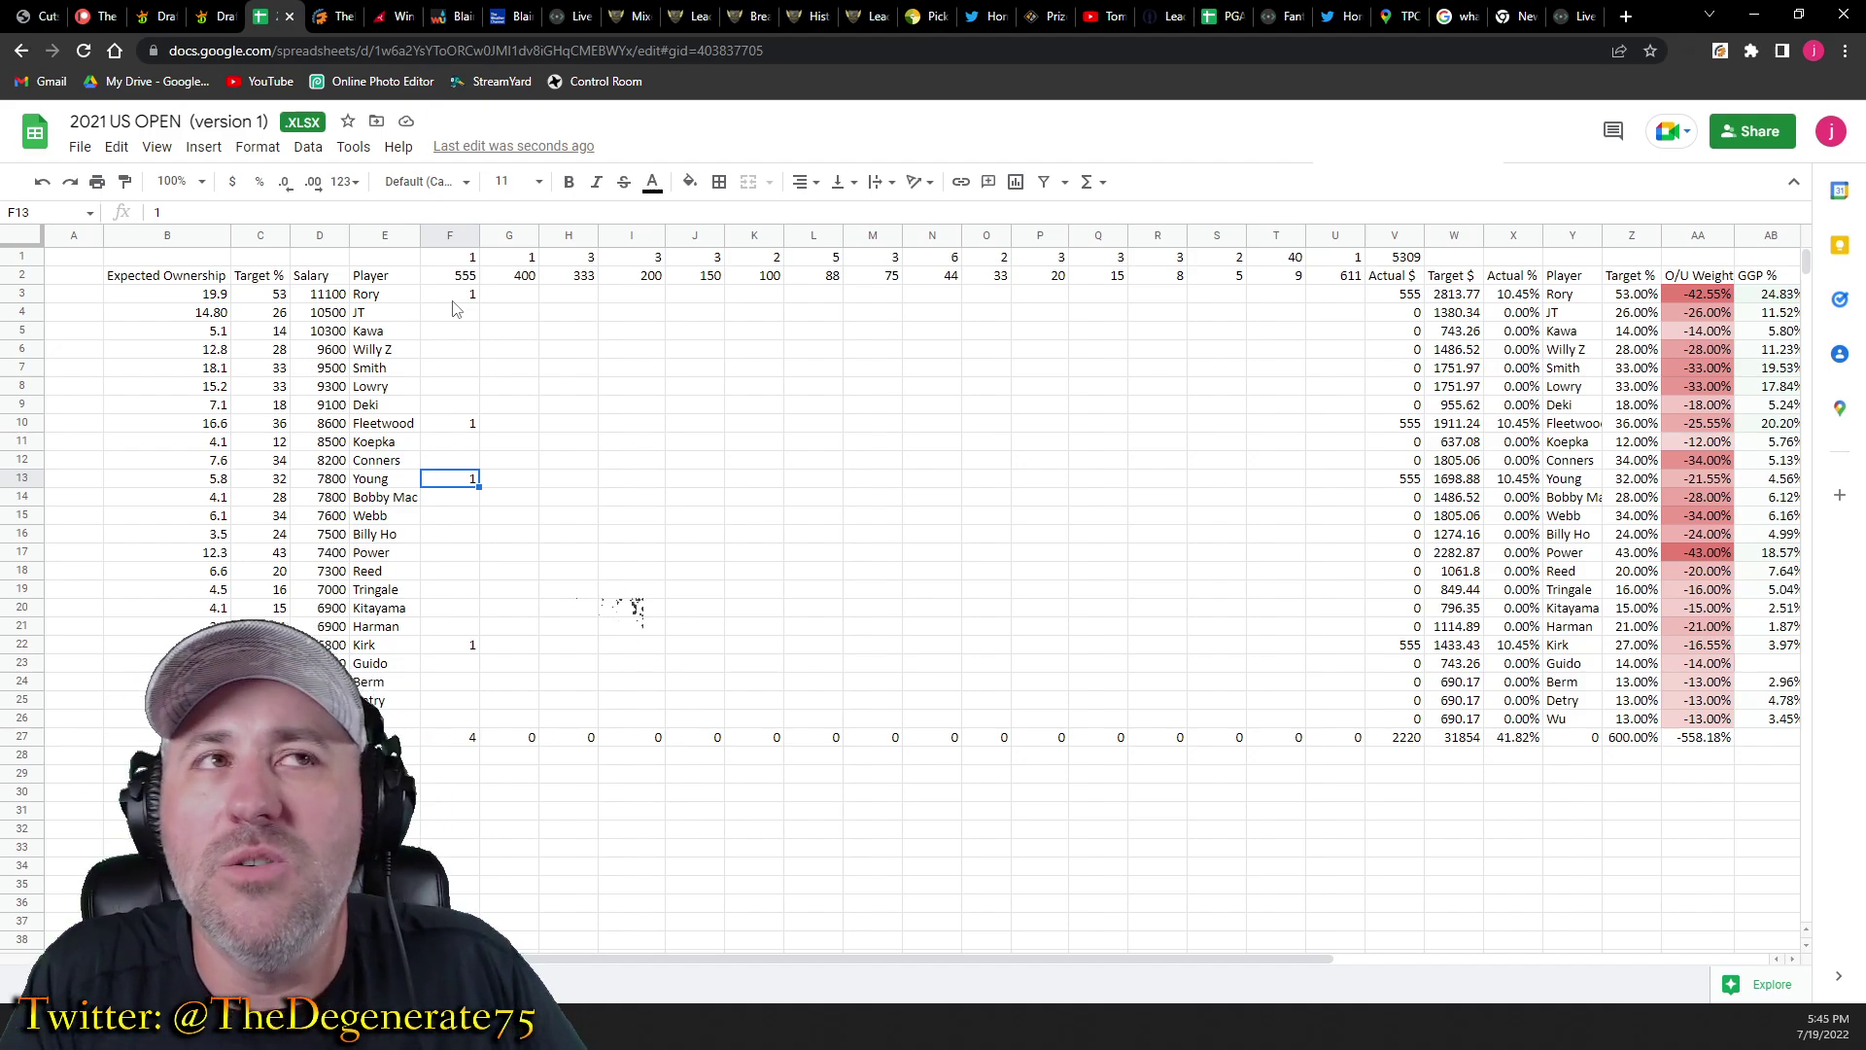
Add Harman to the 555 lineup with a final value of 1 in cell F21.
key("Down")
key("Down")
key("Down")
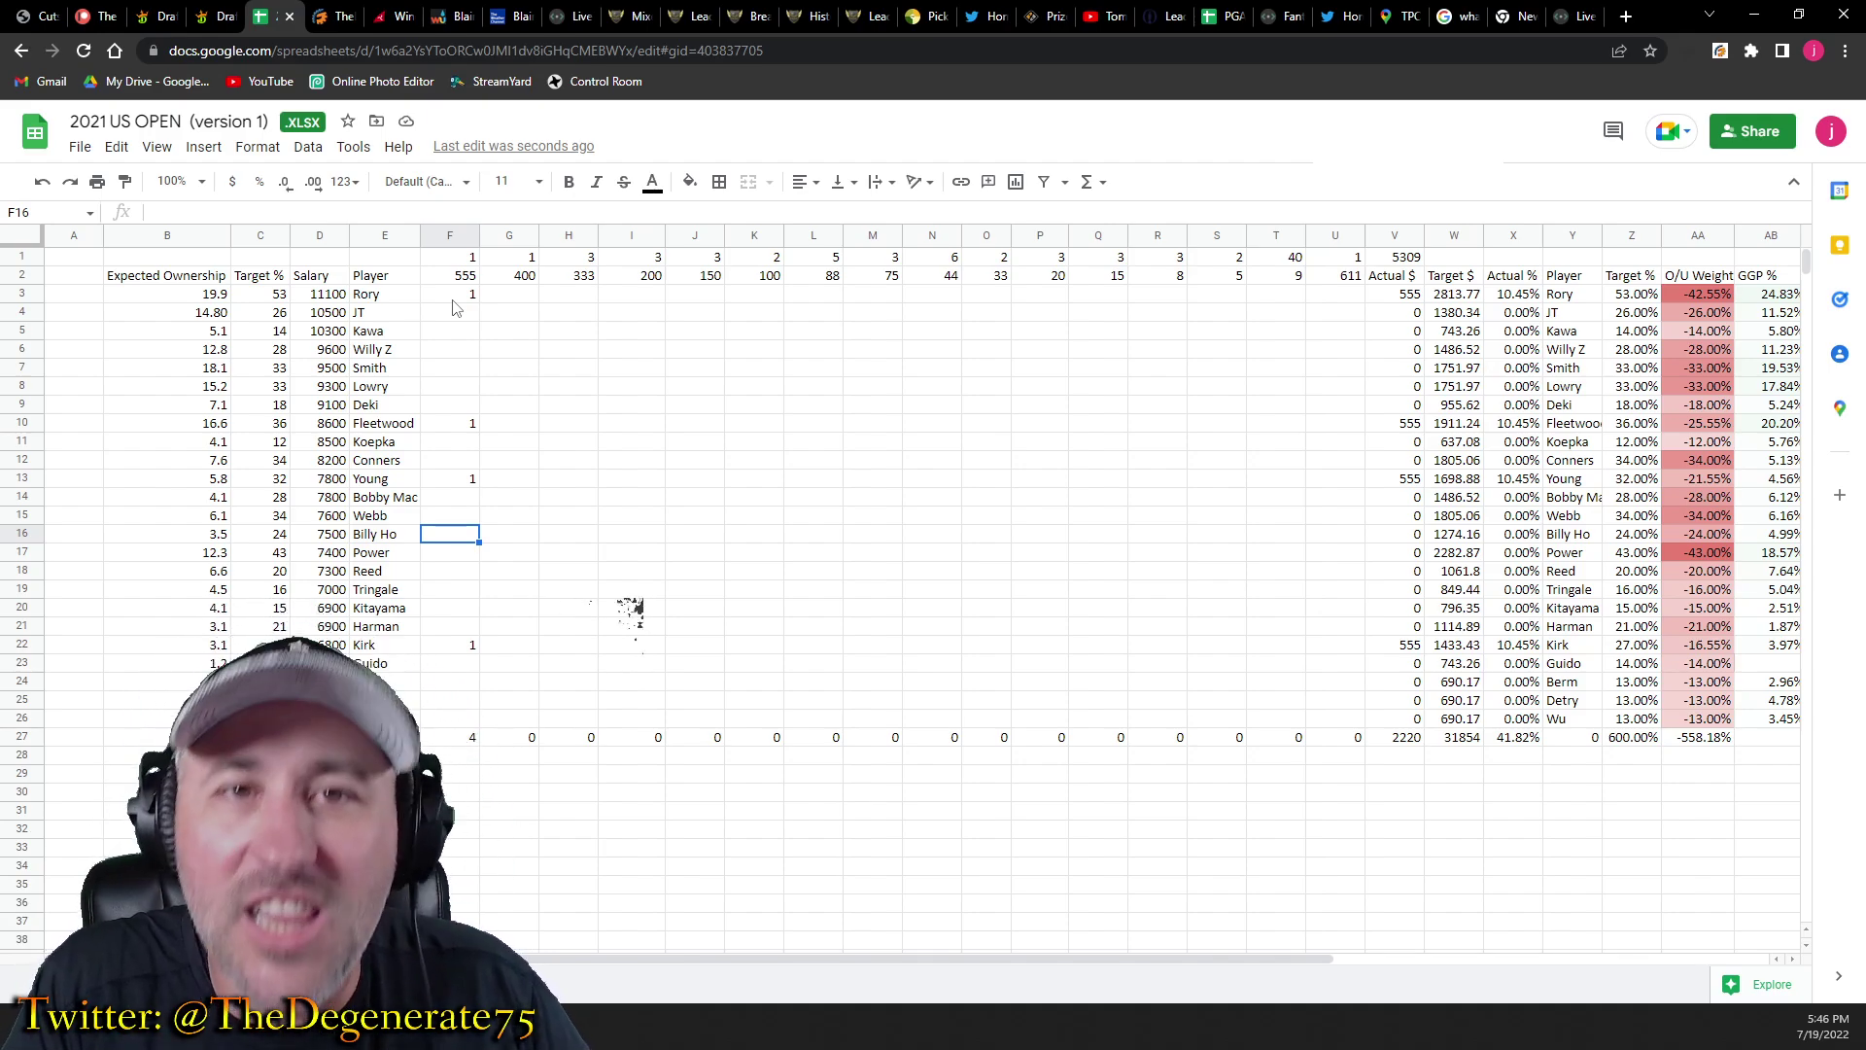
key("Down")
key("Down")
key("Down")
key("Down")
key("Down")
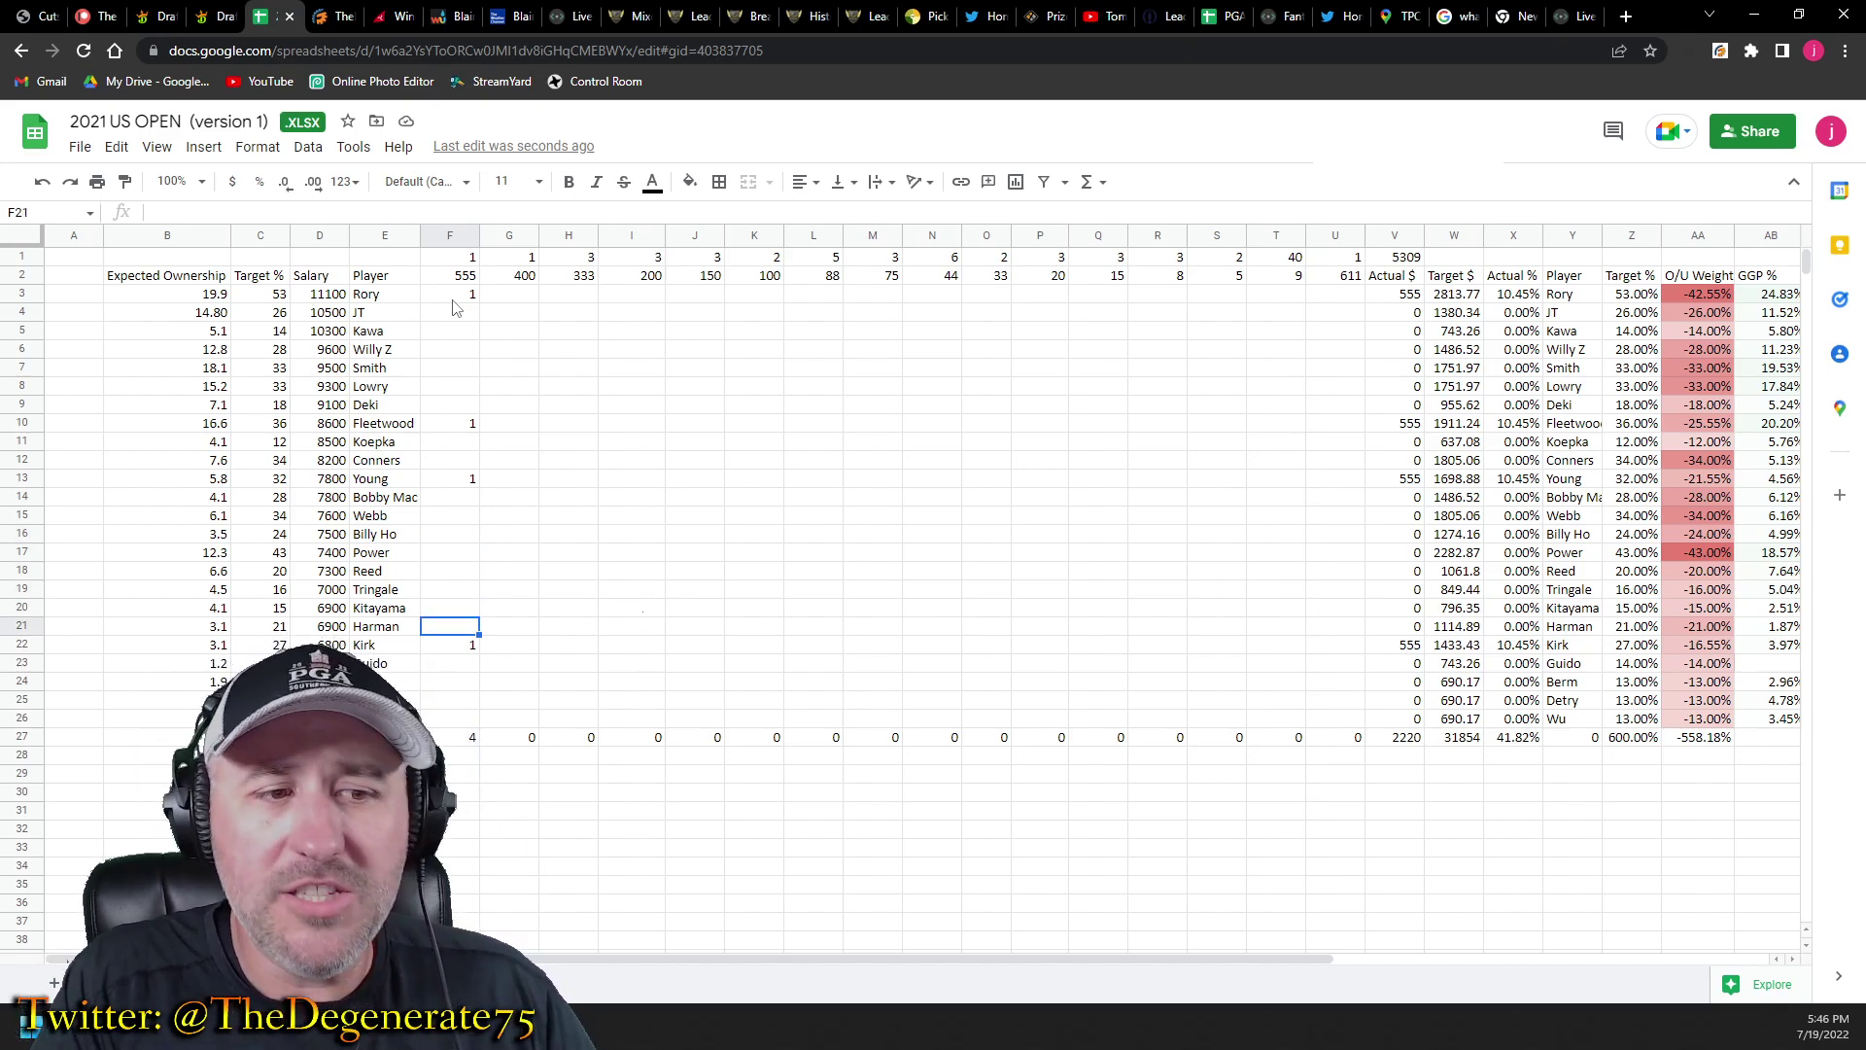
type("2")
key("Down")
key("Down")
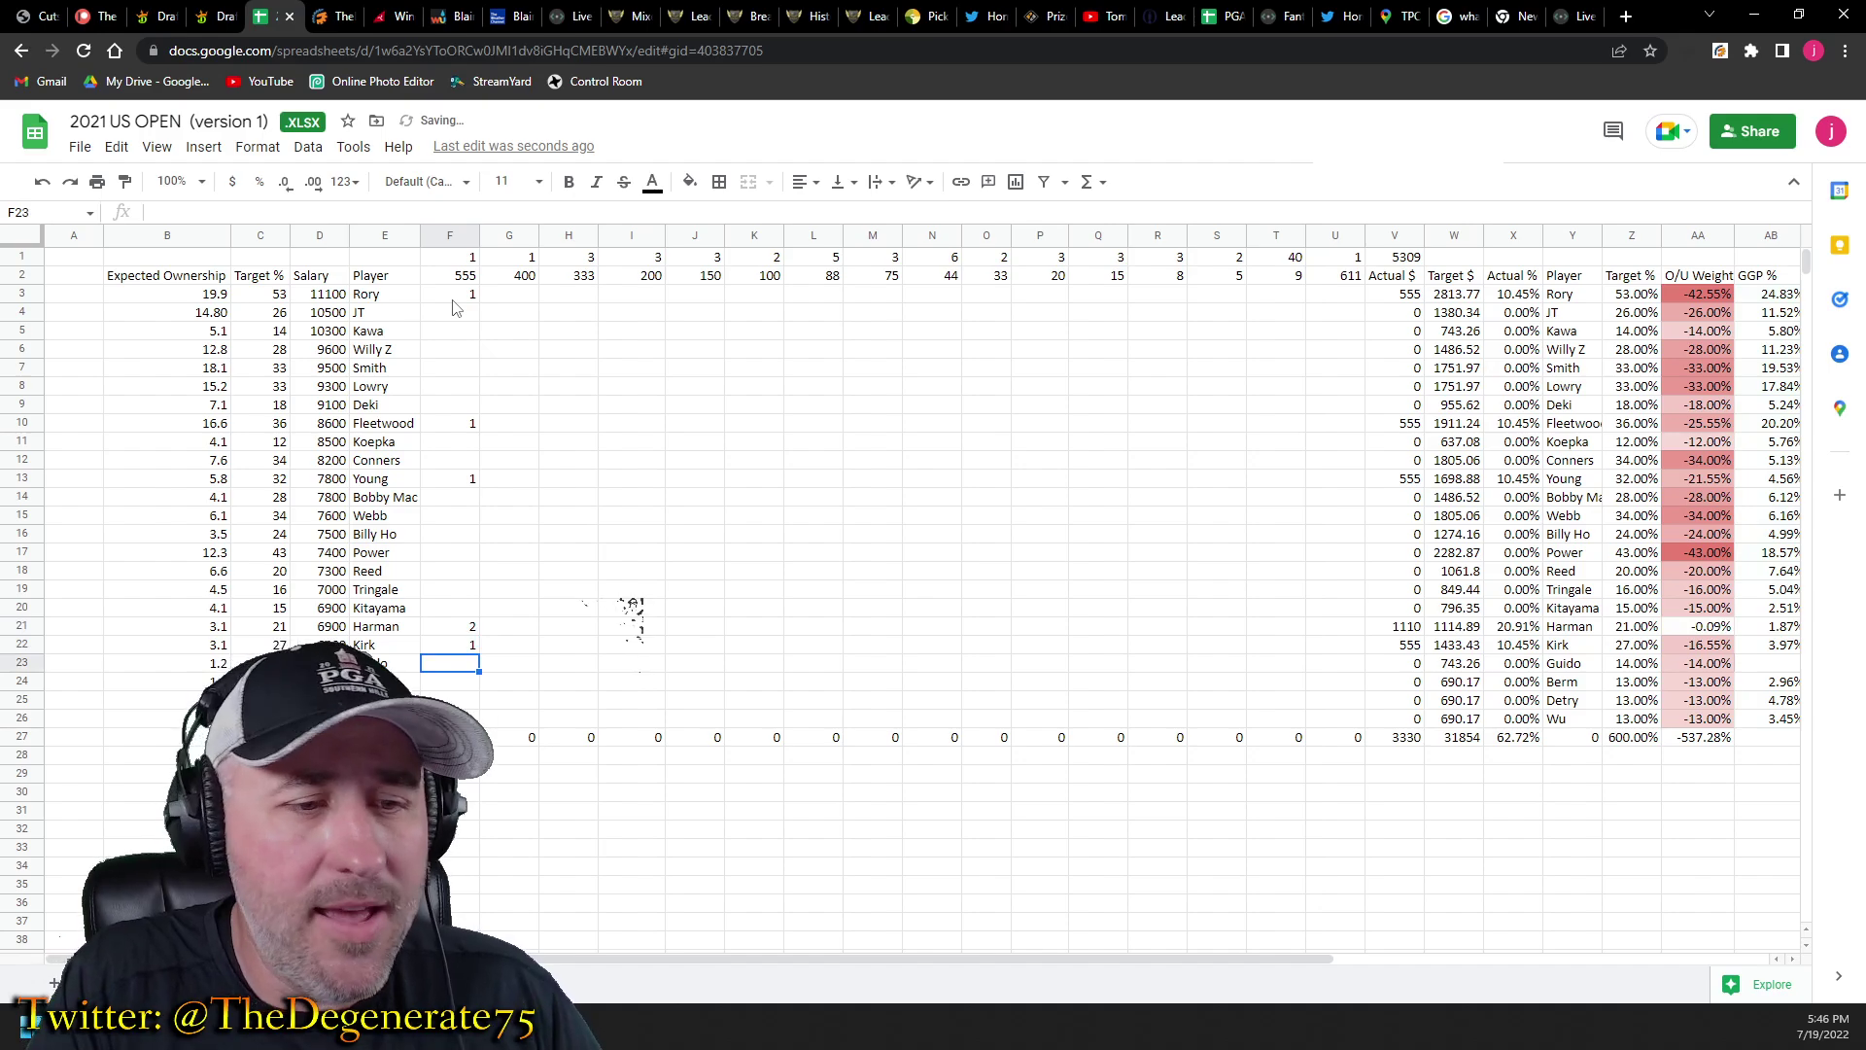
key("Up")
key("Up")
type("1")
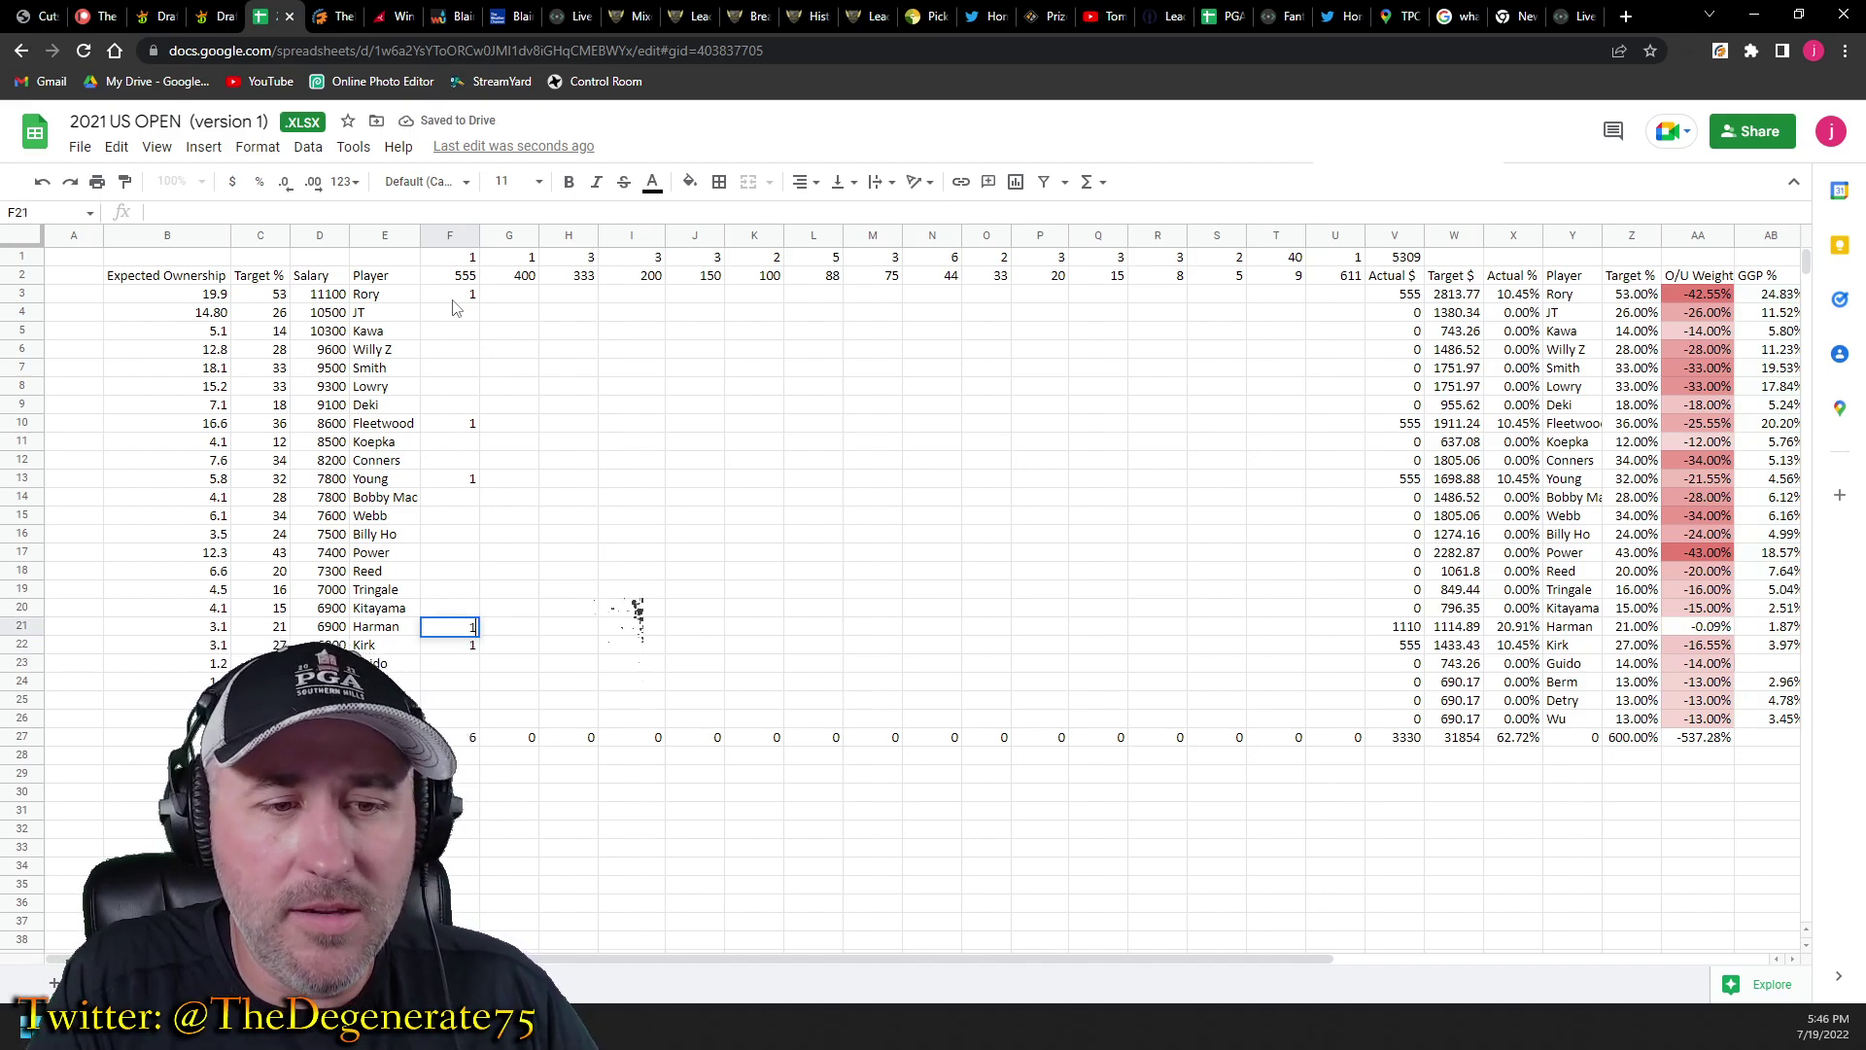
key("Down")
Complete the 555 lineup with Reed by entering 1 in cell F18.
key("Down")
key("Down")
key("Up")
key("Up")
key("Up")
key("Up")
key("Up")
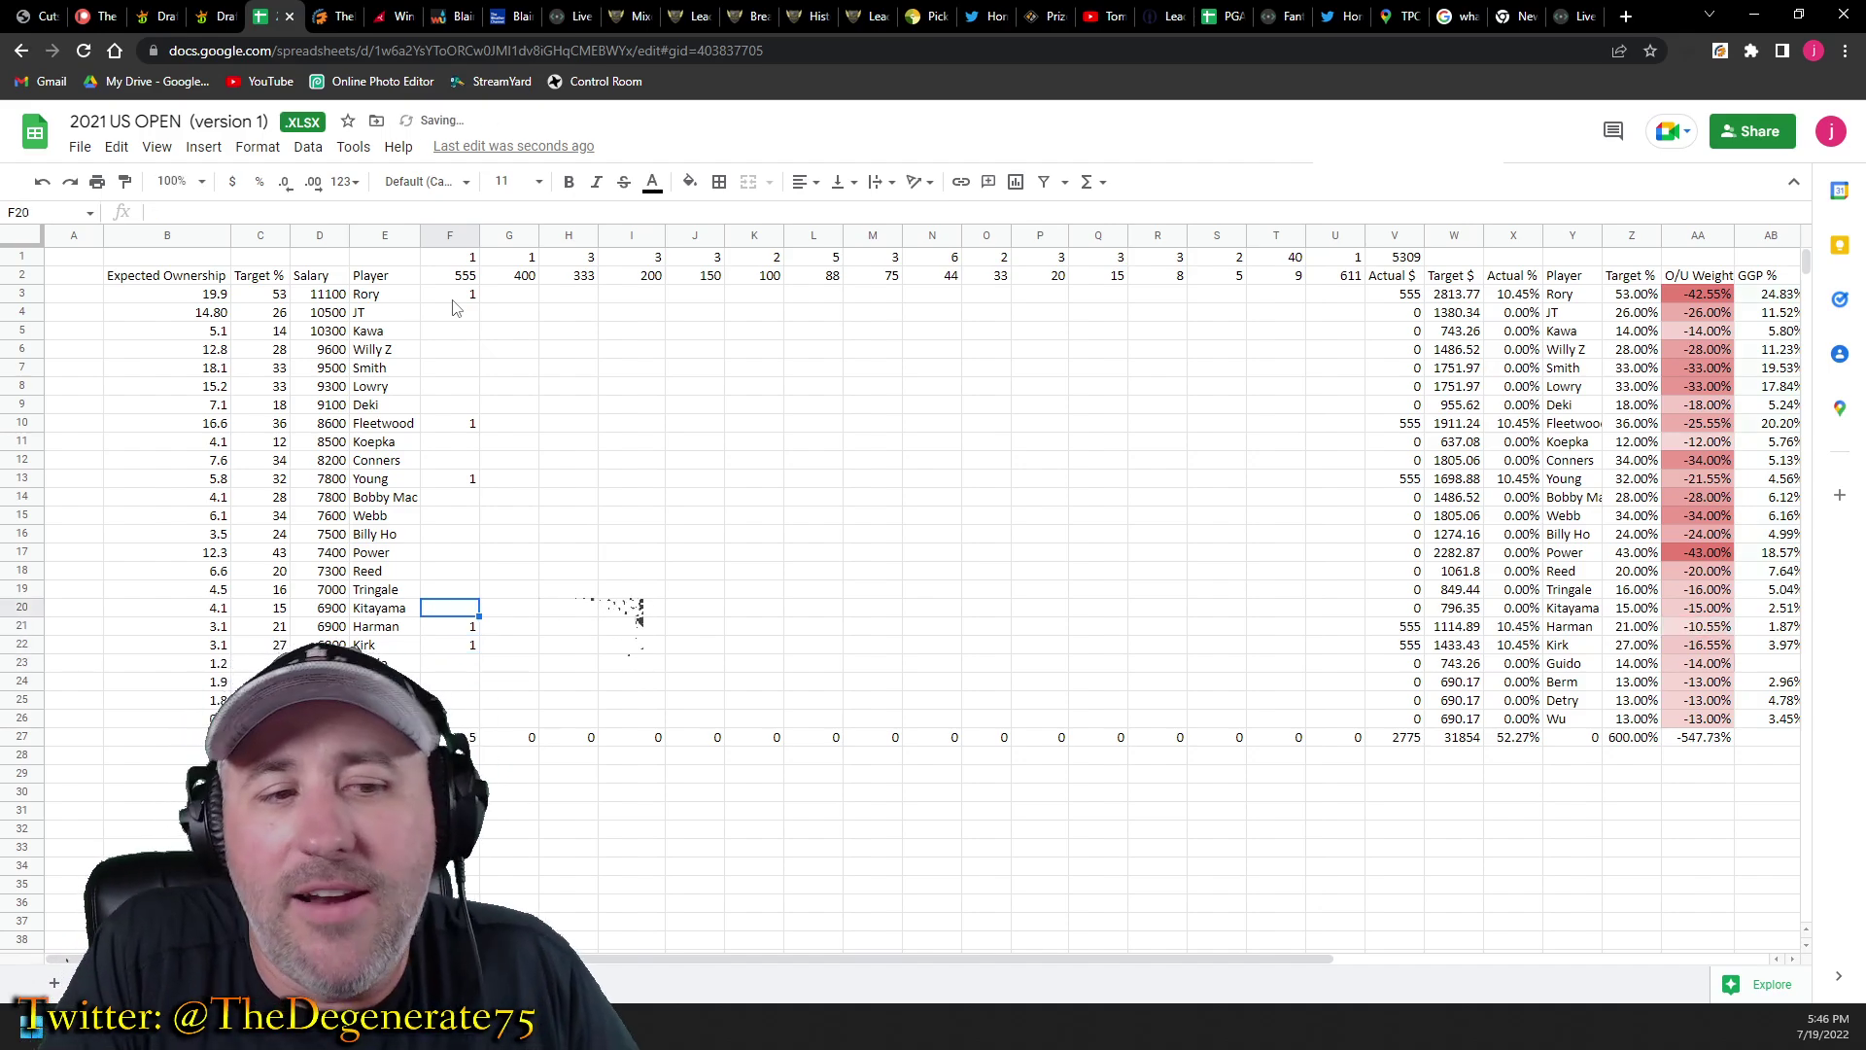
key("Up")
type("1")
key("Down")
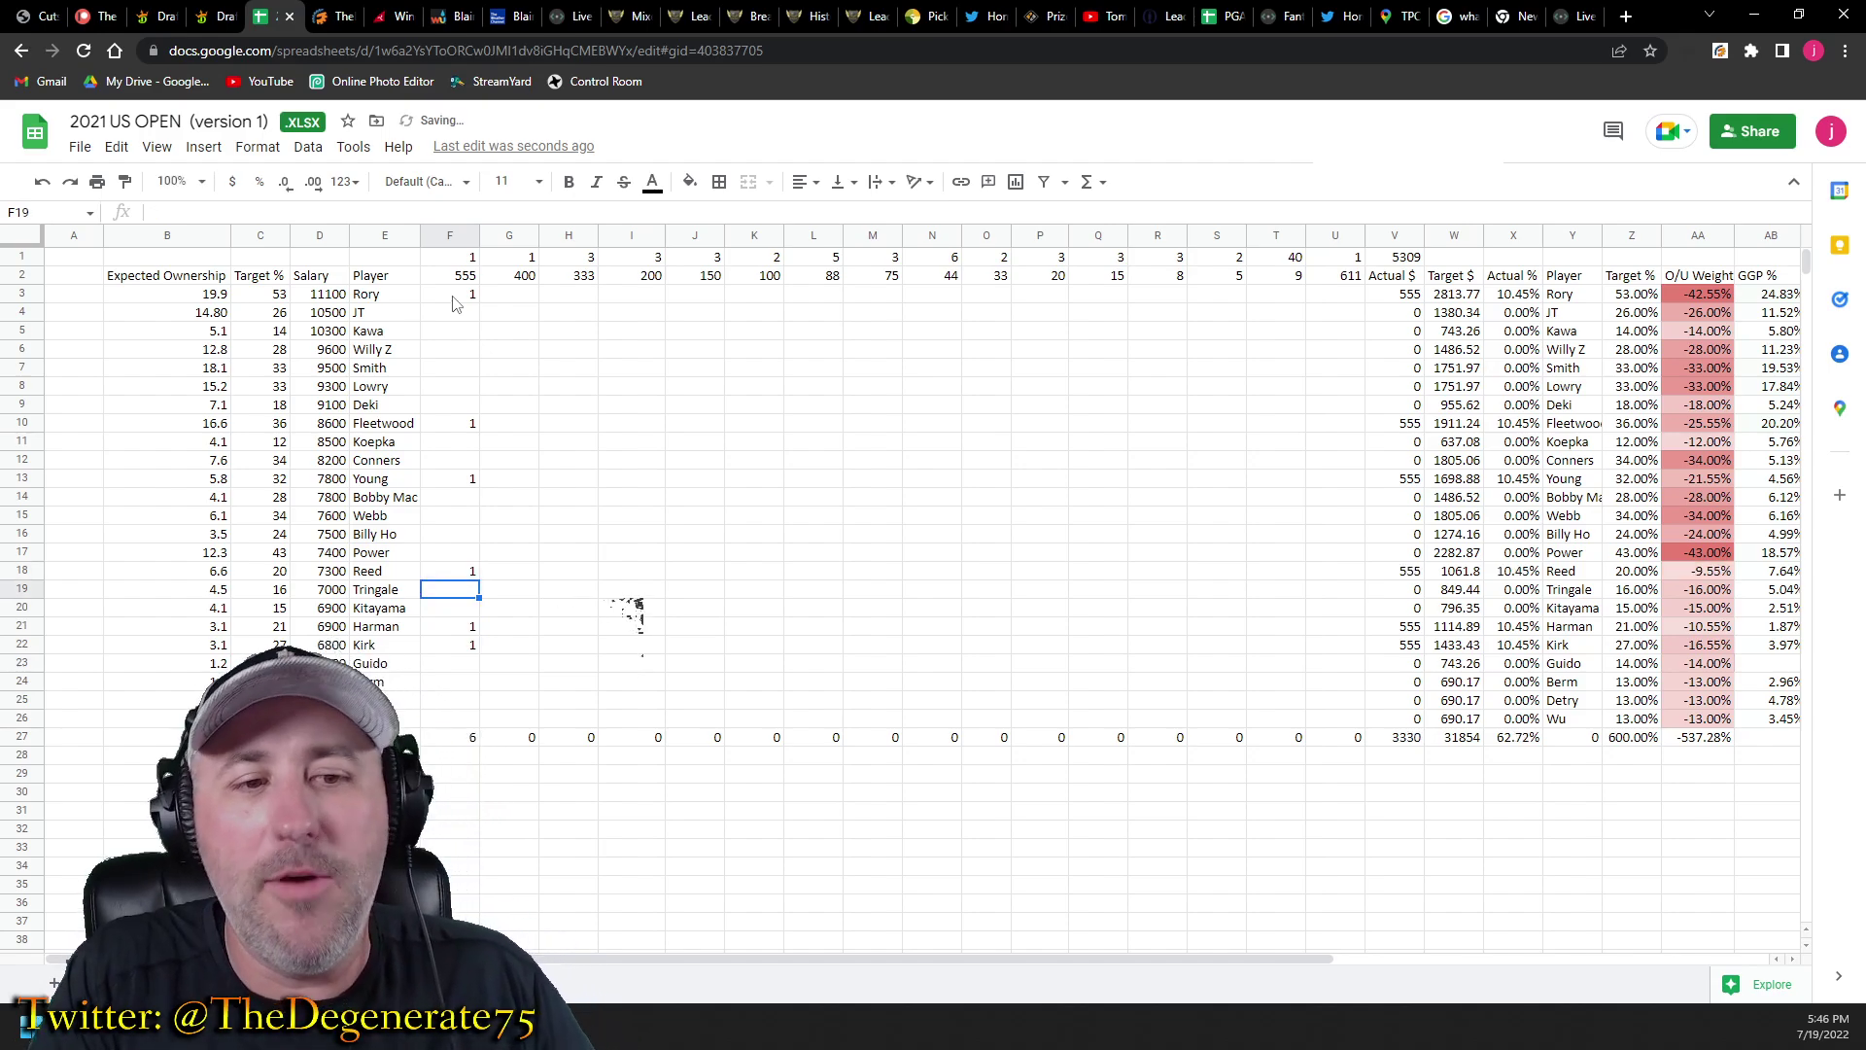
key("Up")
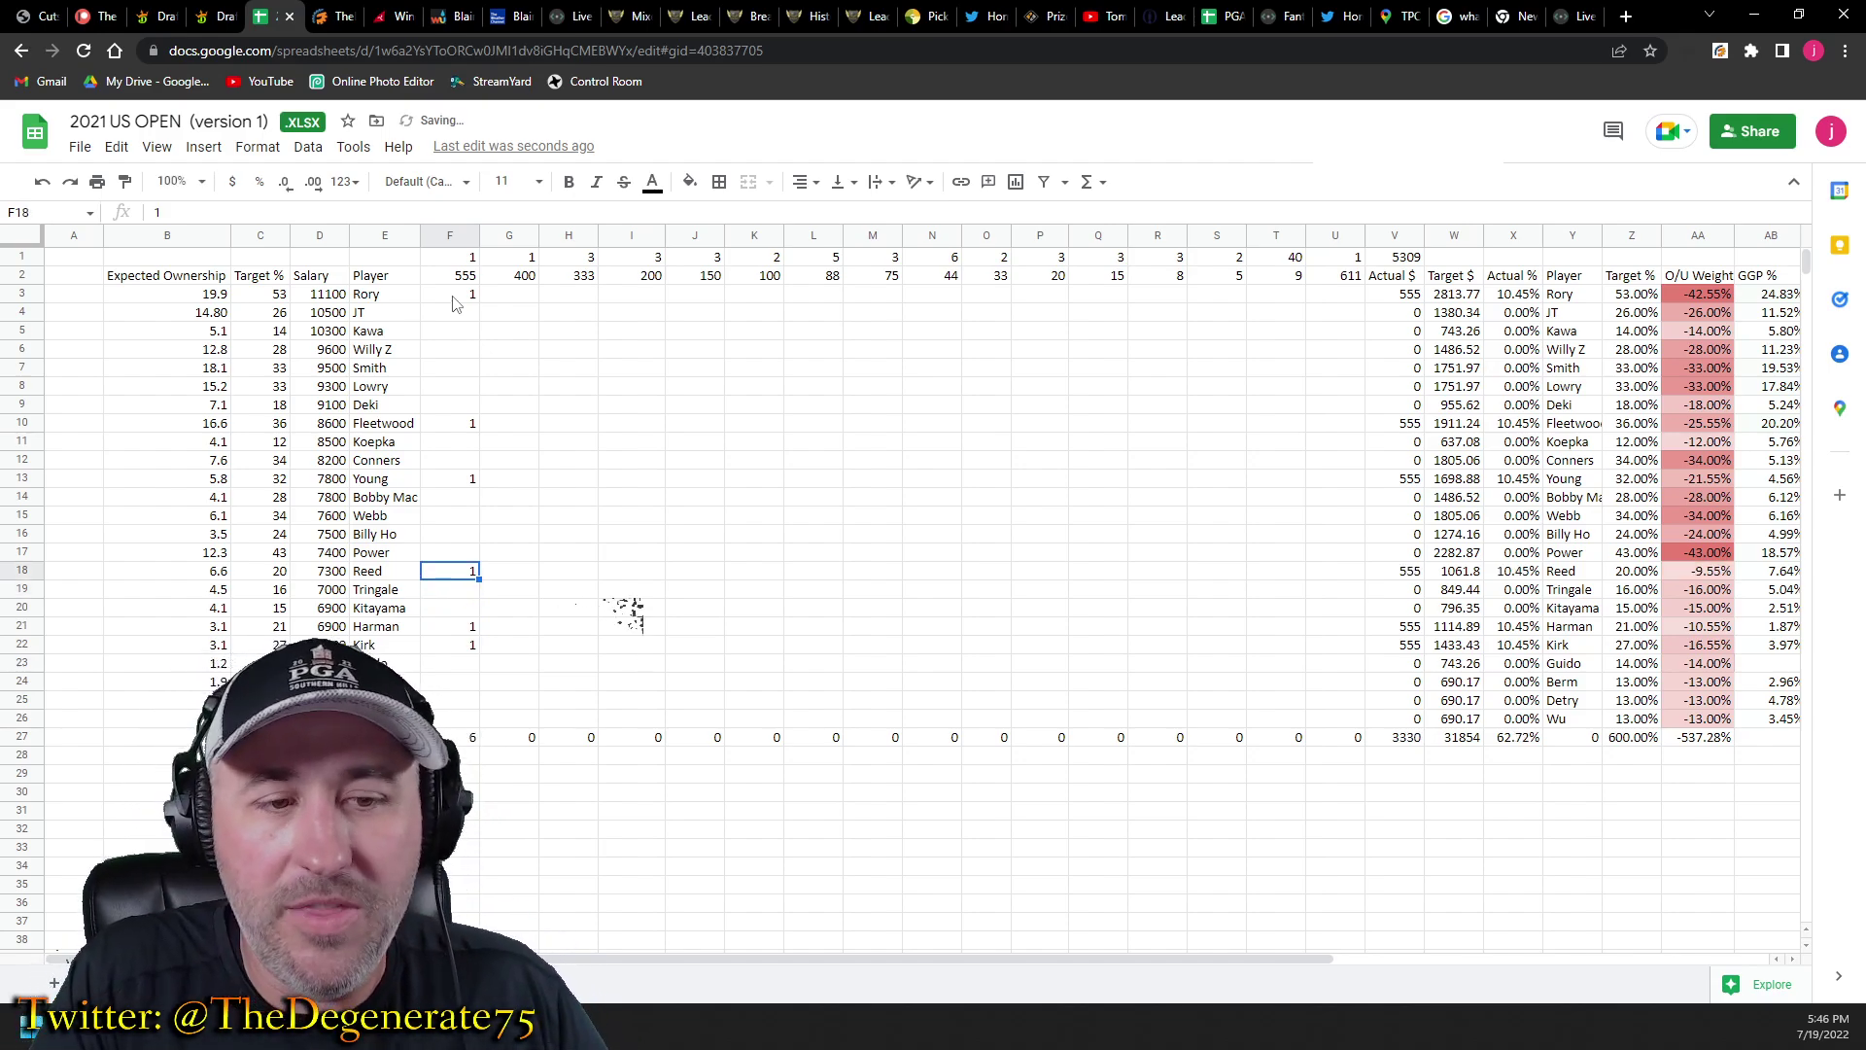
Examine the Actual $, Actual % and Target % cells in Reed's row, and check Harman's Actual %.
key("Right")
key("Right")
key("Right")
key("Right")
key("Right")
key("Right")
key("Right")
key("Right")
key("Right")
key("Right")
key("Right")
key("Right")
key("Right")
key("Right")
key("Right")
key("Right")
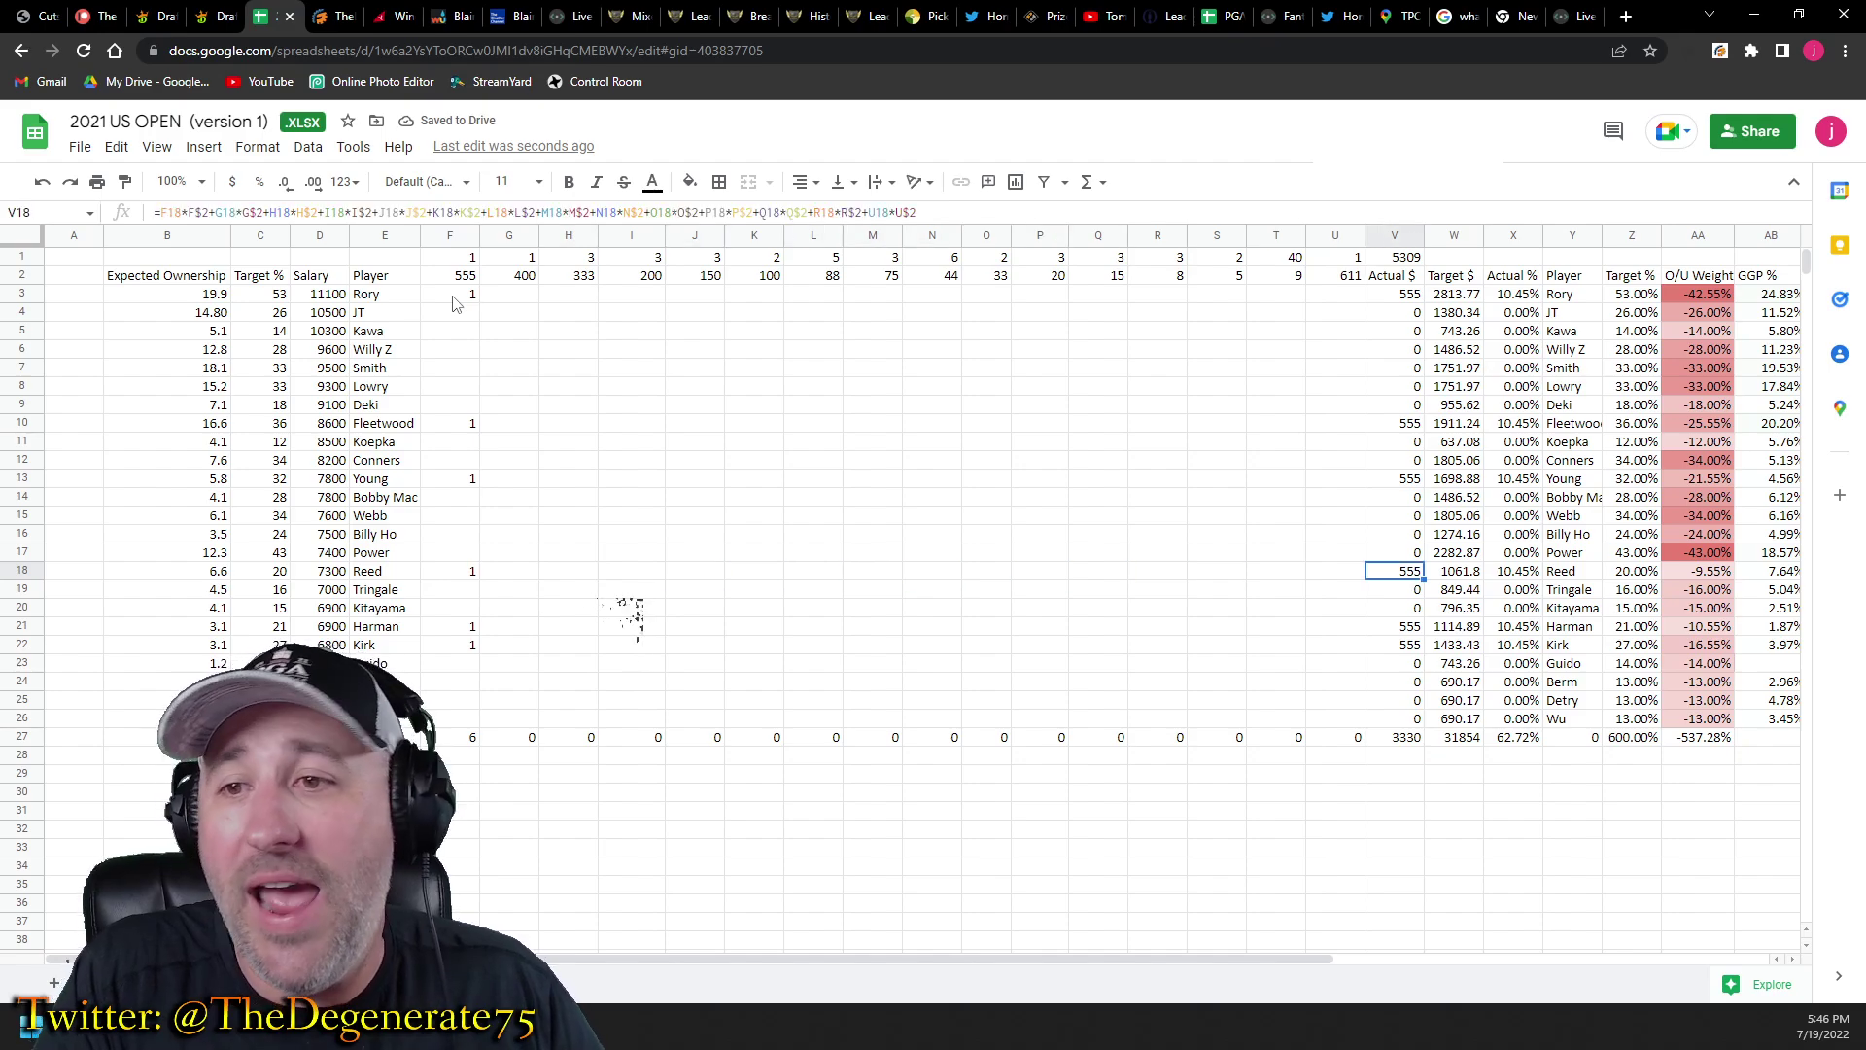
key("Right")
key("Right")
key("Down")
key("Down")
key("Down")
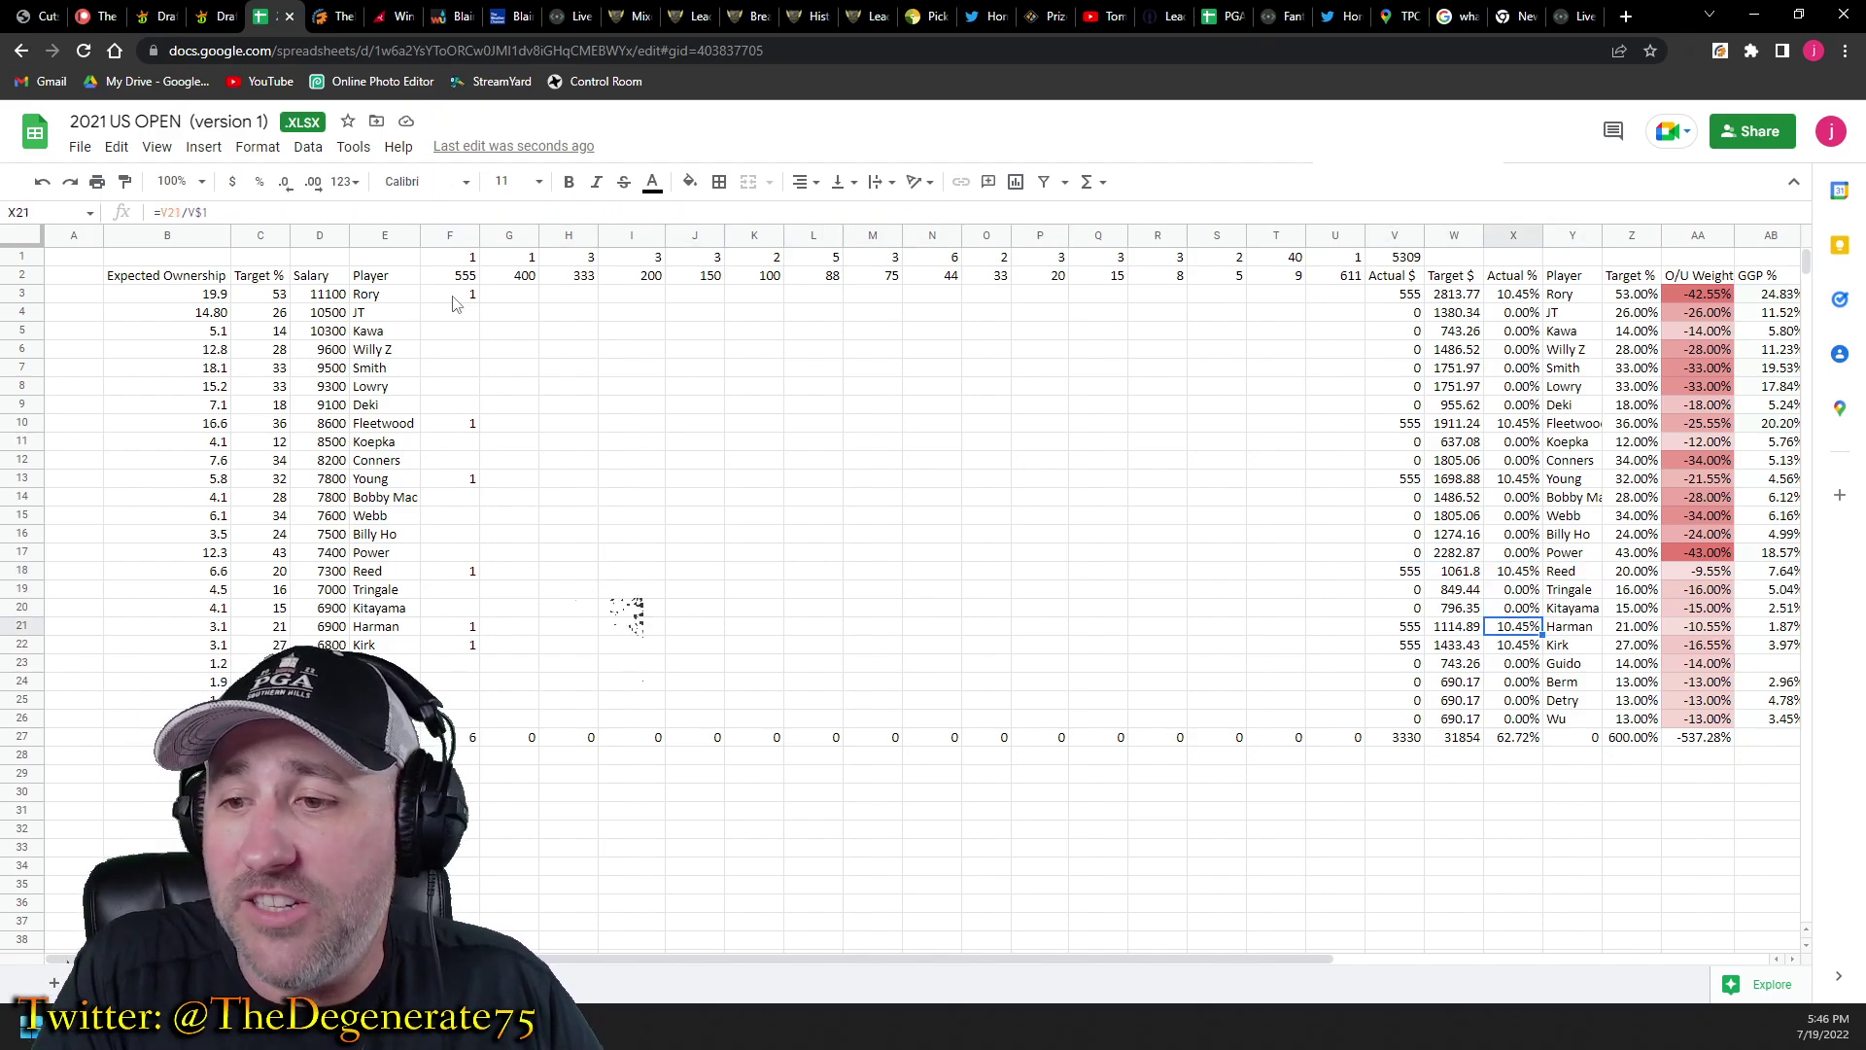
key("Up")
key("Up")
key("Up")
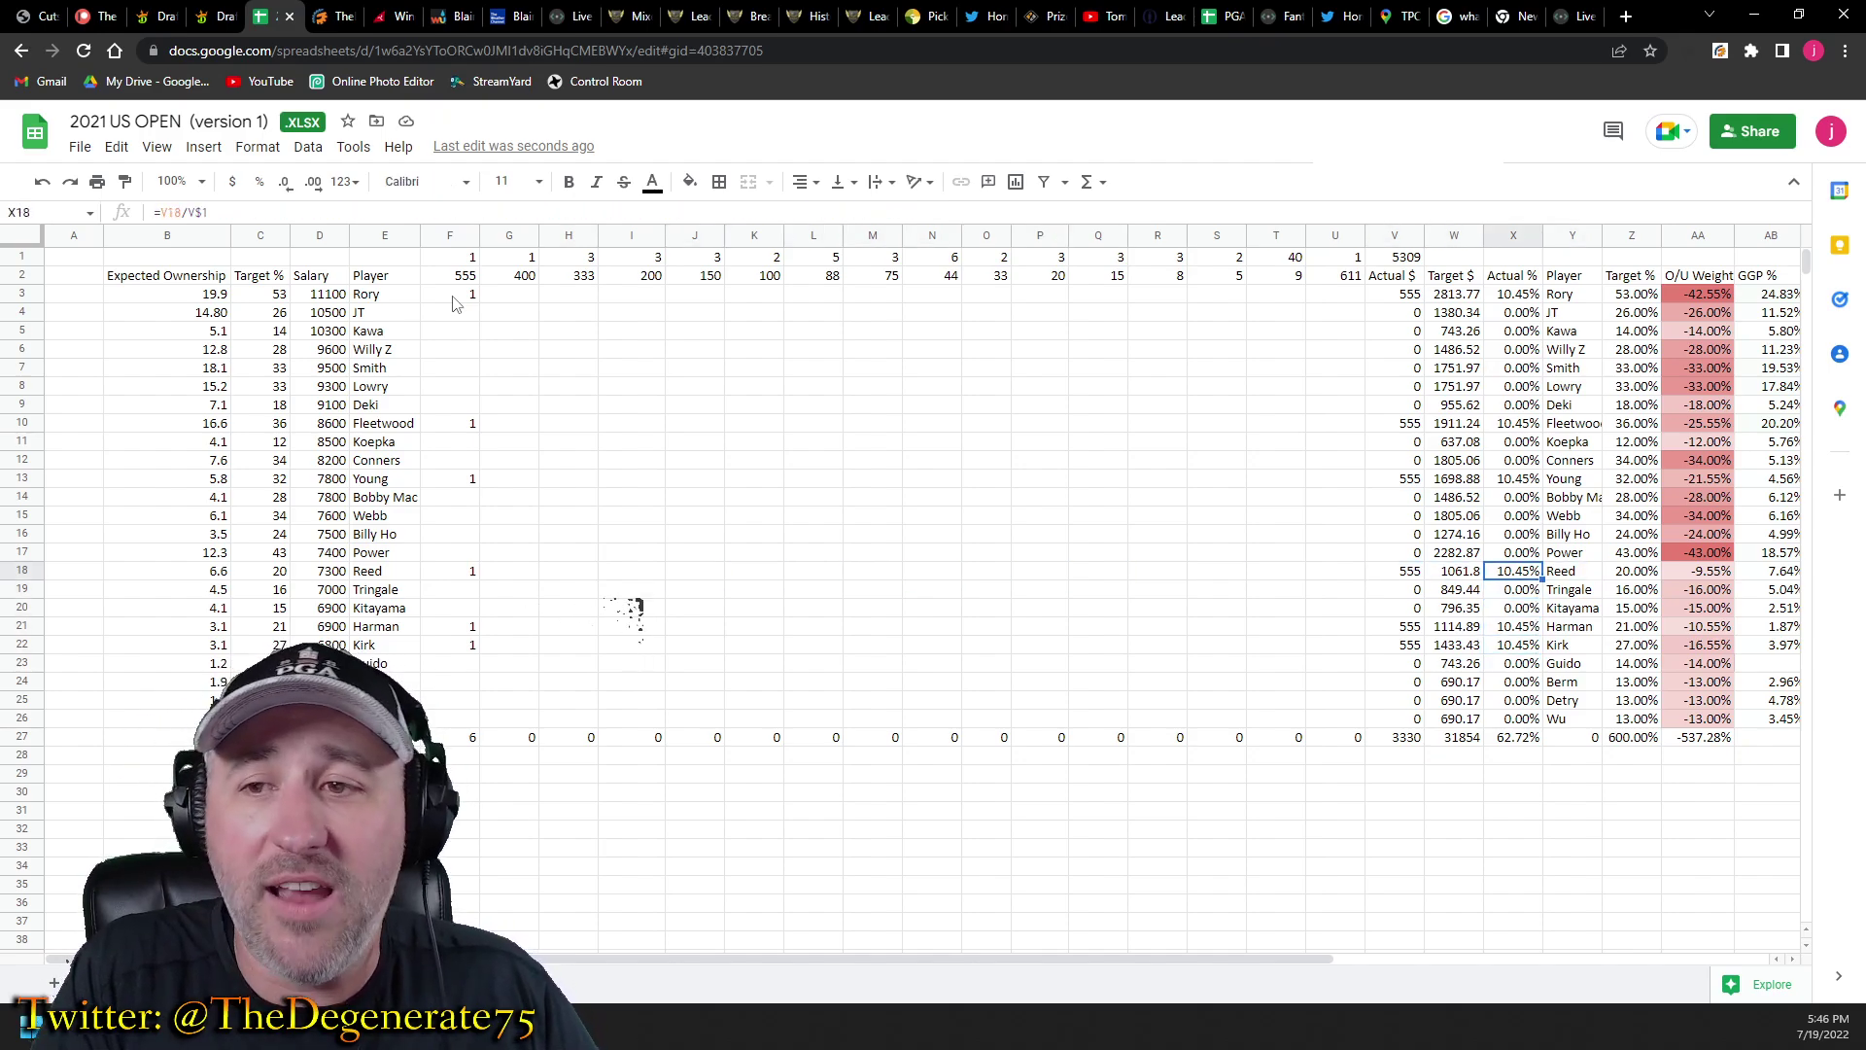
key("Right")
key("Right")
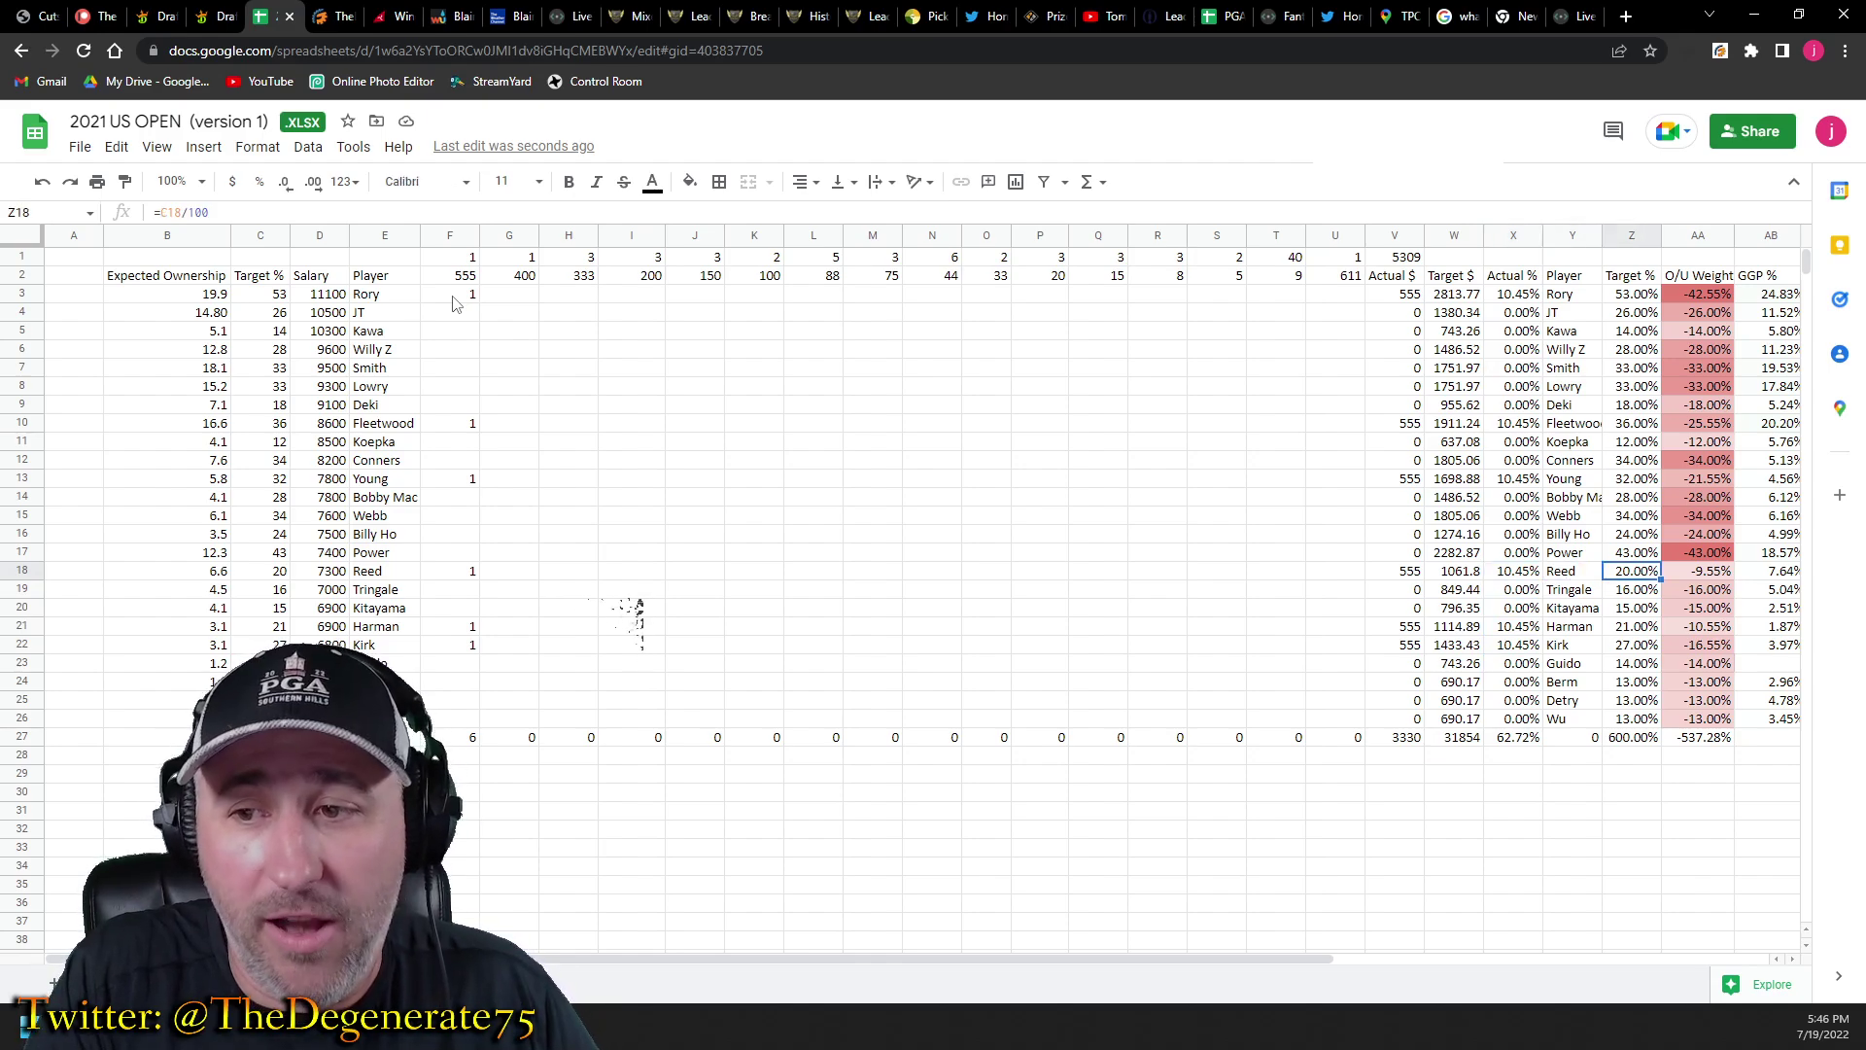
Look through the O/U Weight column to see which players are furthest below their target exposure.
key("Right")
key("Up")
key("Up")
key("Up")
key("Up")
key("Up")
key("Up")
key("Up")
key("Up")
key("Up")
key("Up")
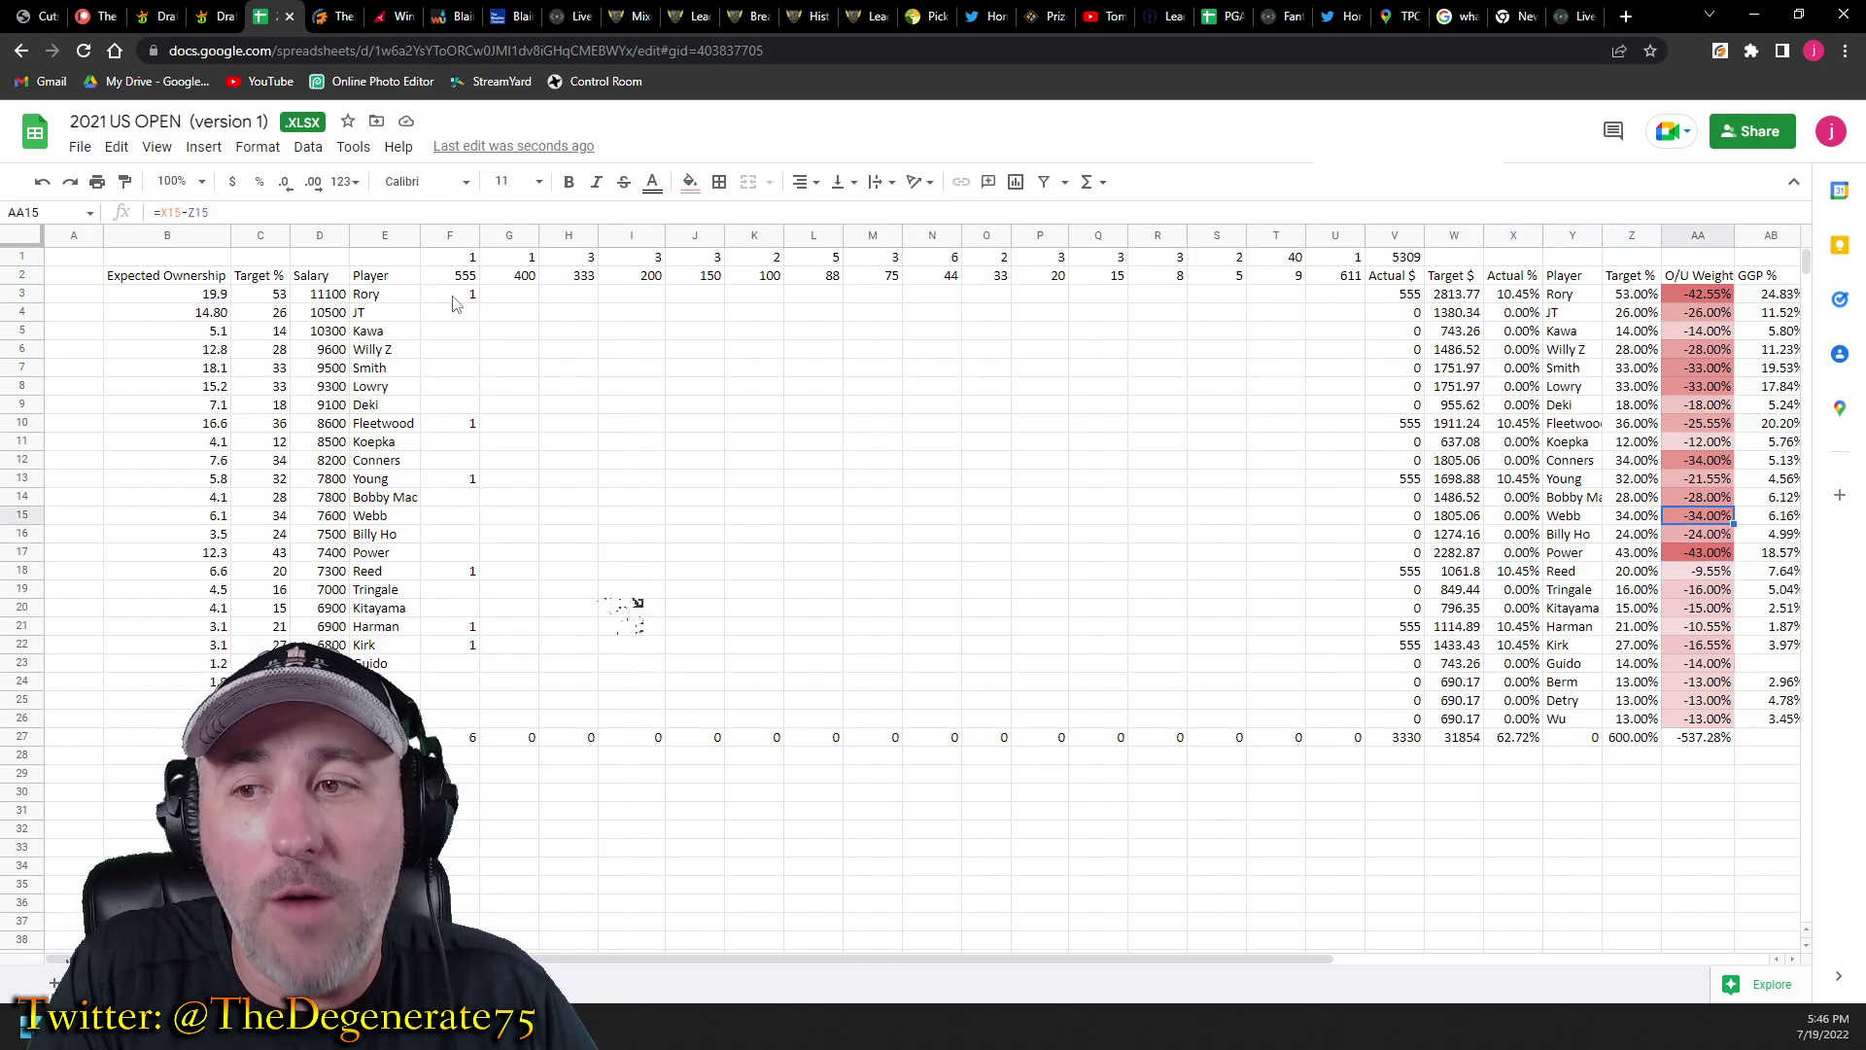
key("Up")
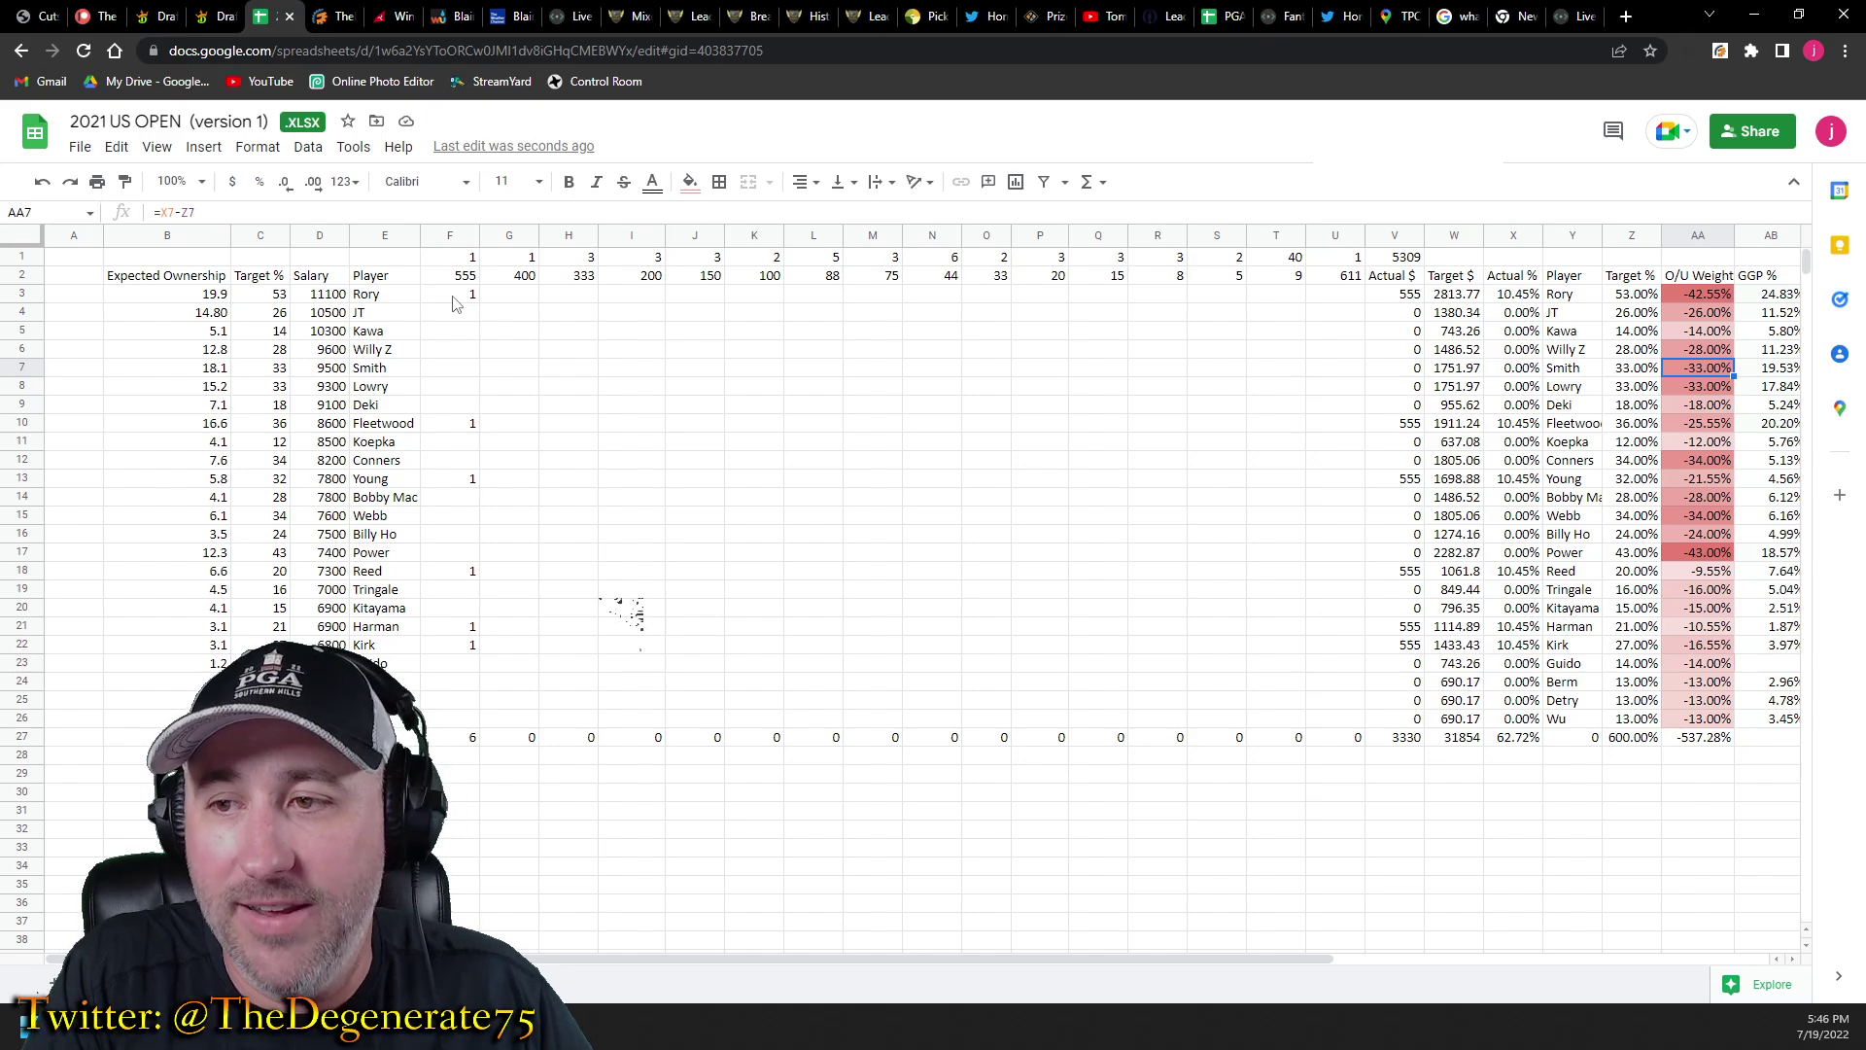
key("Down")
key("Down")
key("Down")
key("Down")
key("Down")
key("Down")
key("Down")
key("Down")
key("Down")
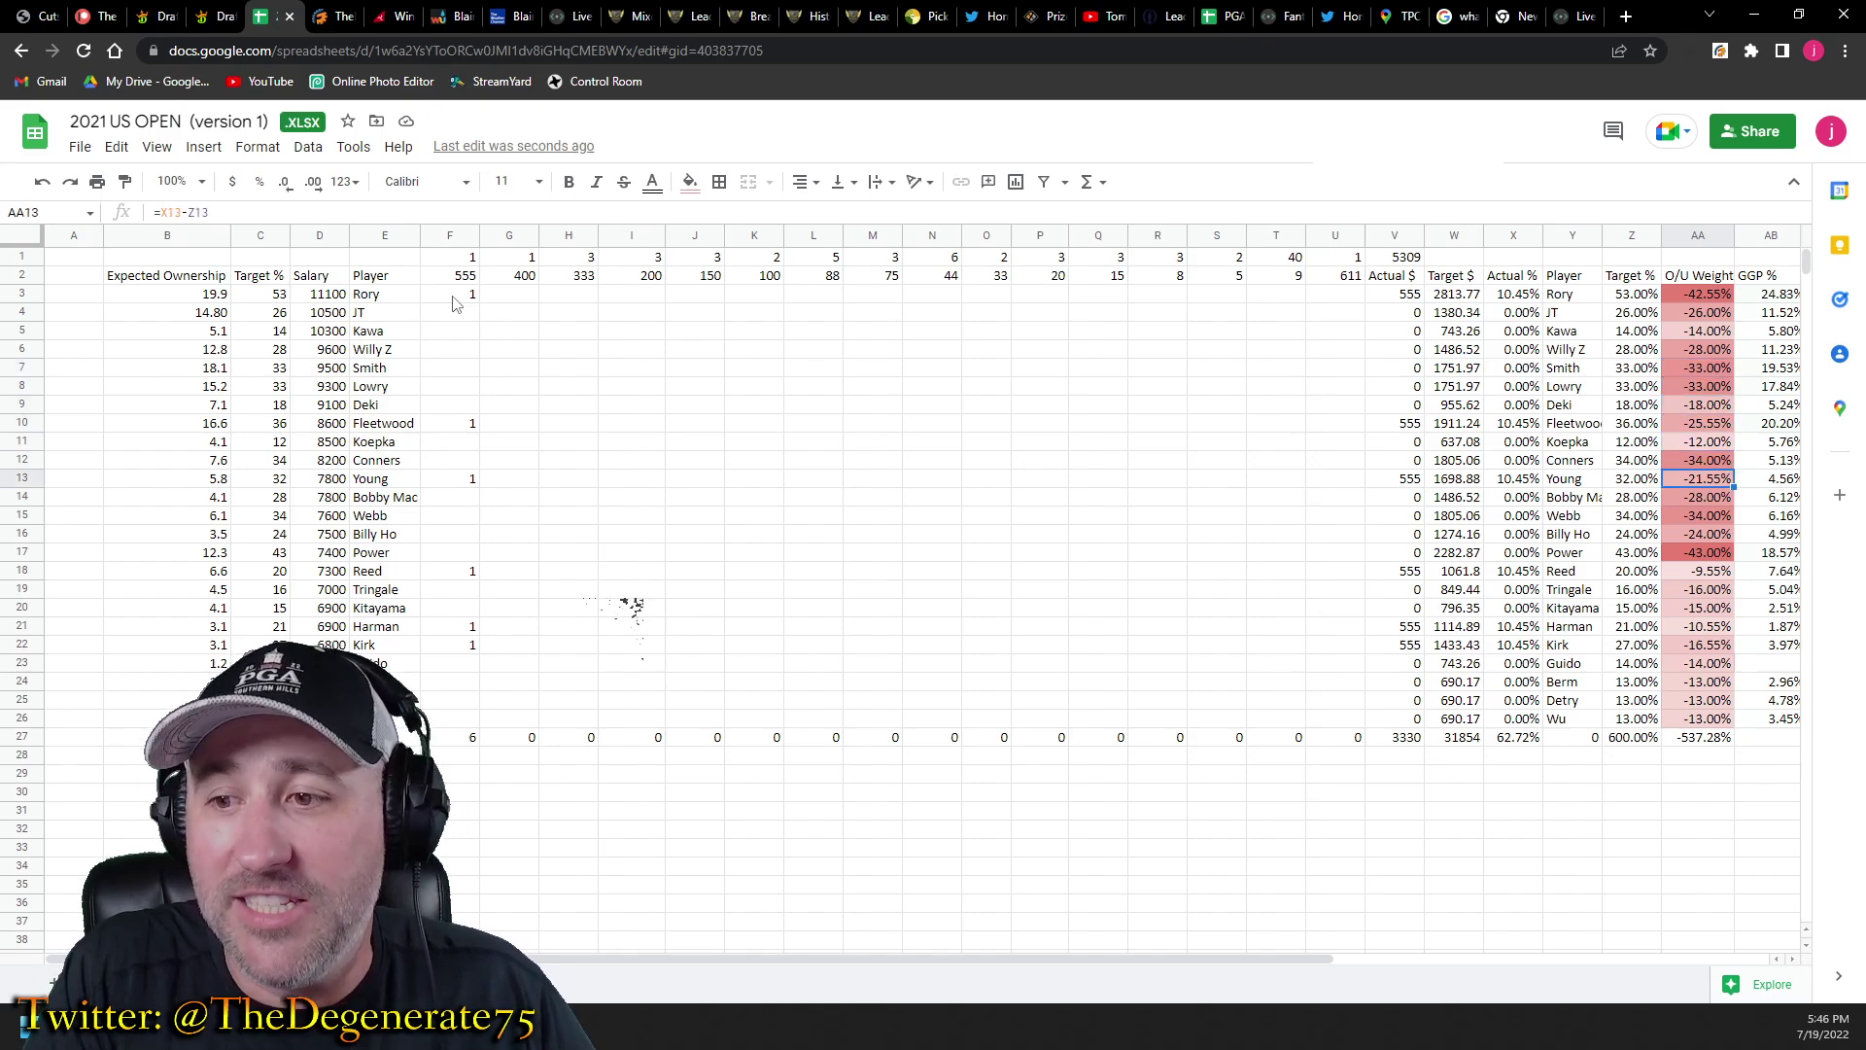
key("Up")
key("Up")
key("Up")
key("Up")
key("Up")
key("Up")
key("Up")
key("Up")
key("Up")
key("Up")
key("Up")
key("Up")
key("Up")
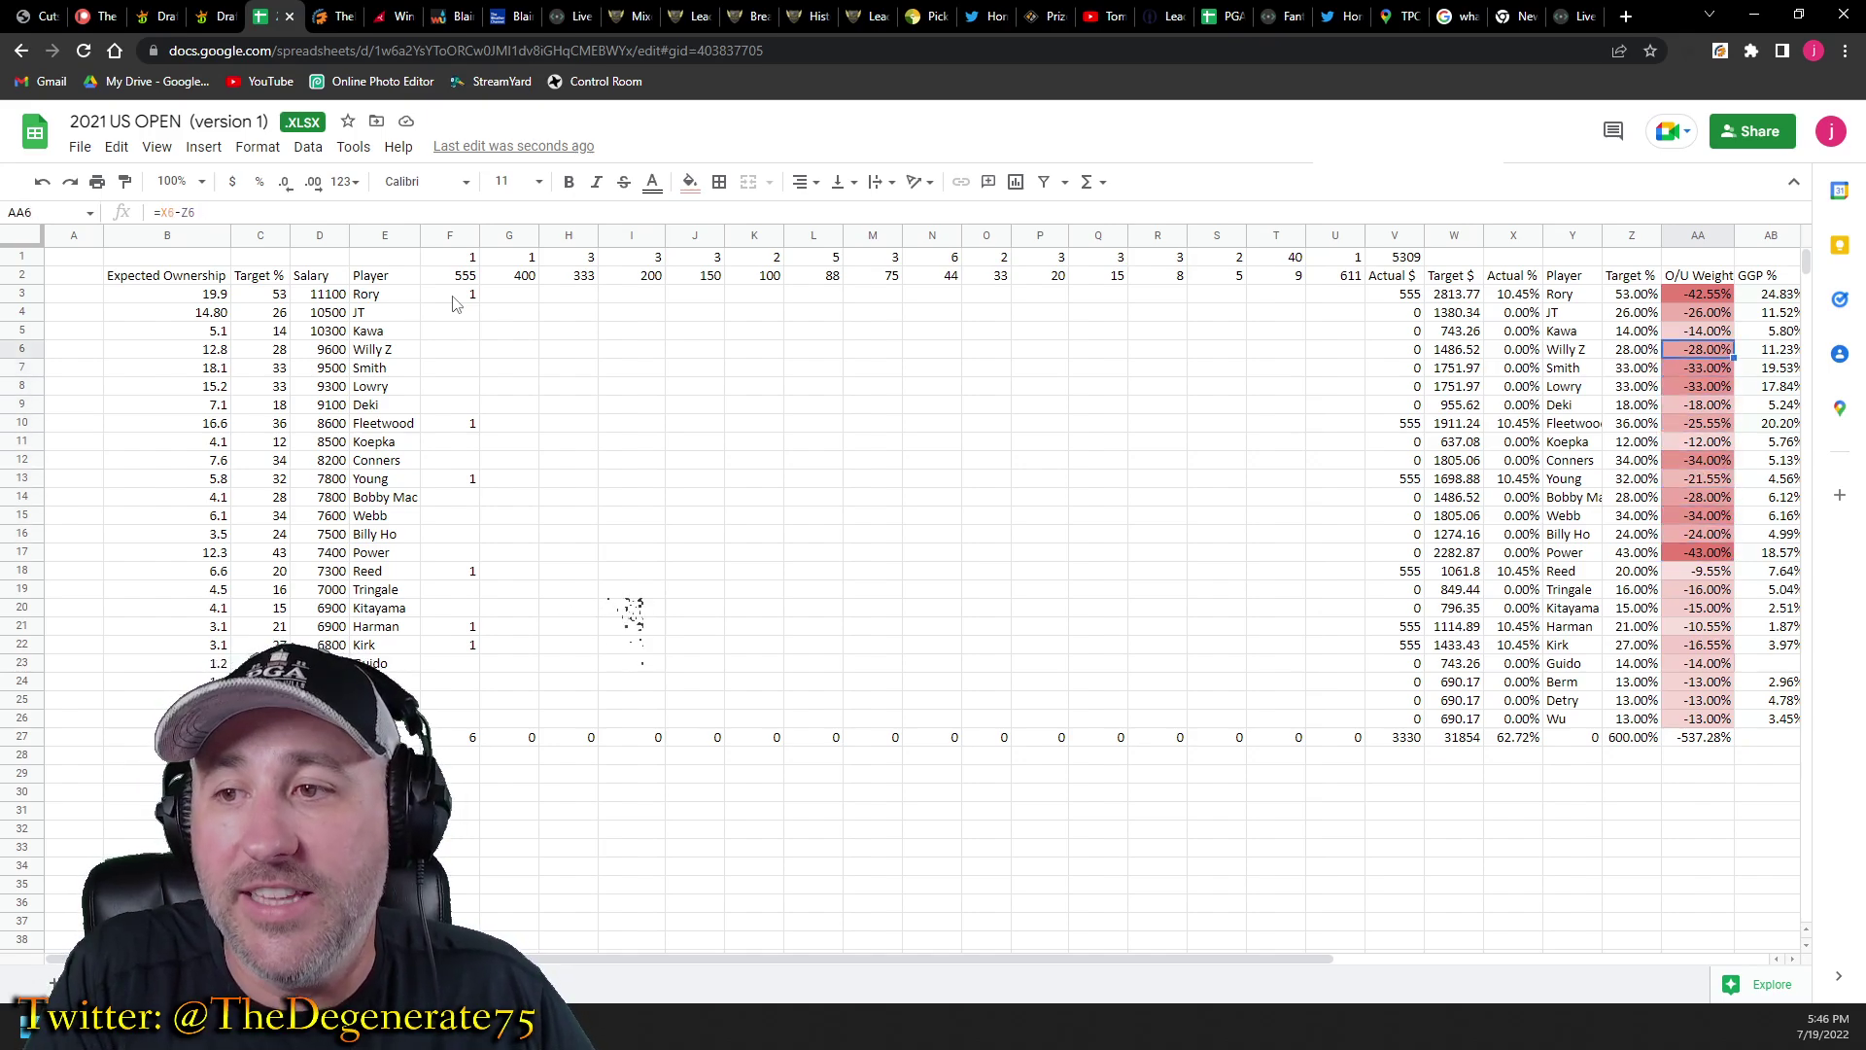
Start the 400 lineup with Rory by entering 1 in cell G3.
key("Left")
key("Left")
key("Left")
key("Left")
key("Left")
key("Left")
key("Left")
key("Left")
key("Left")
key("Left")
key("Left")
key("Left")
key("Left")
key("Left")
key("Left")
key("Left")
key("Left")
key("Left")
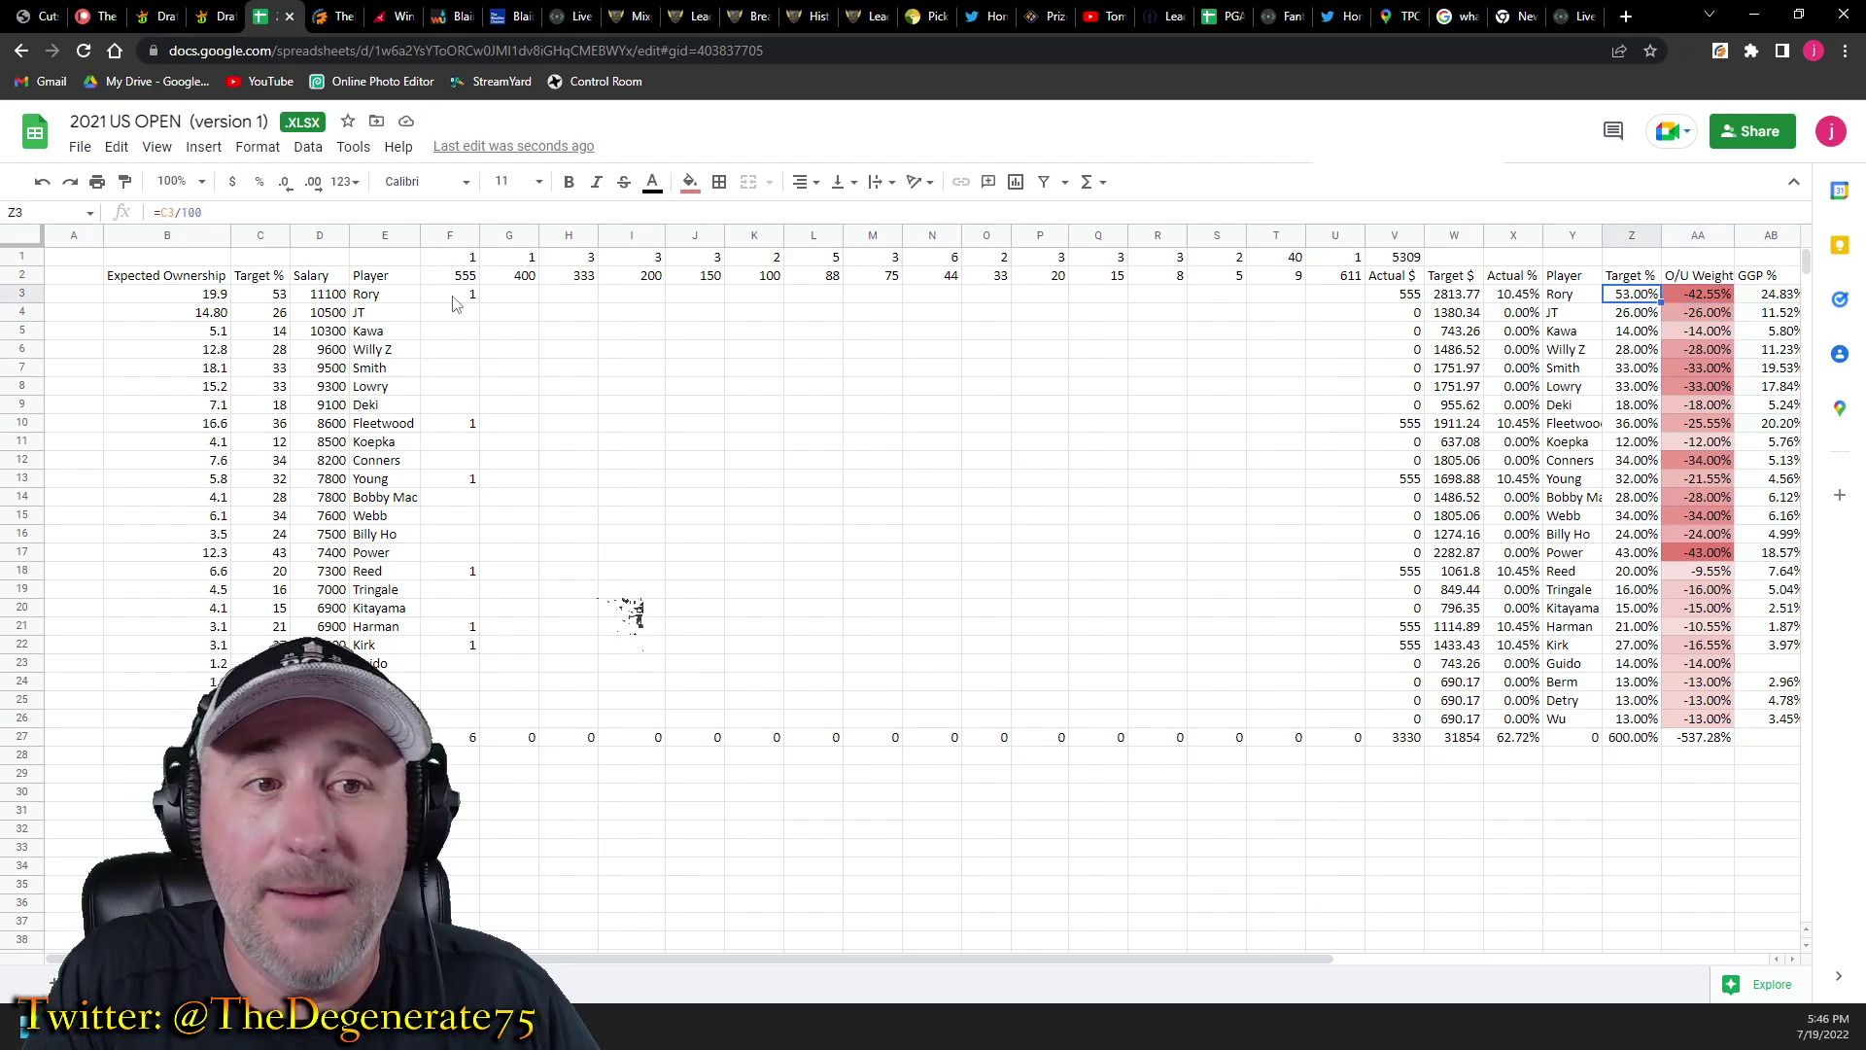
key("Left")
key("Left")
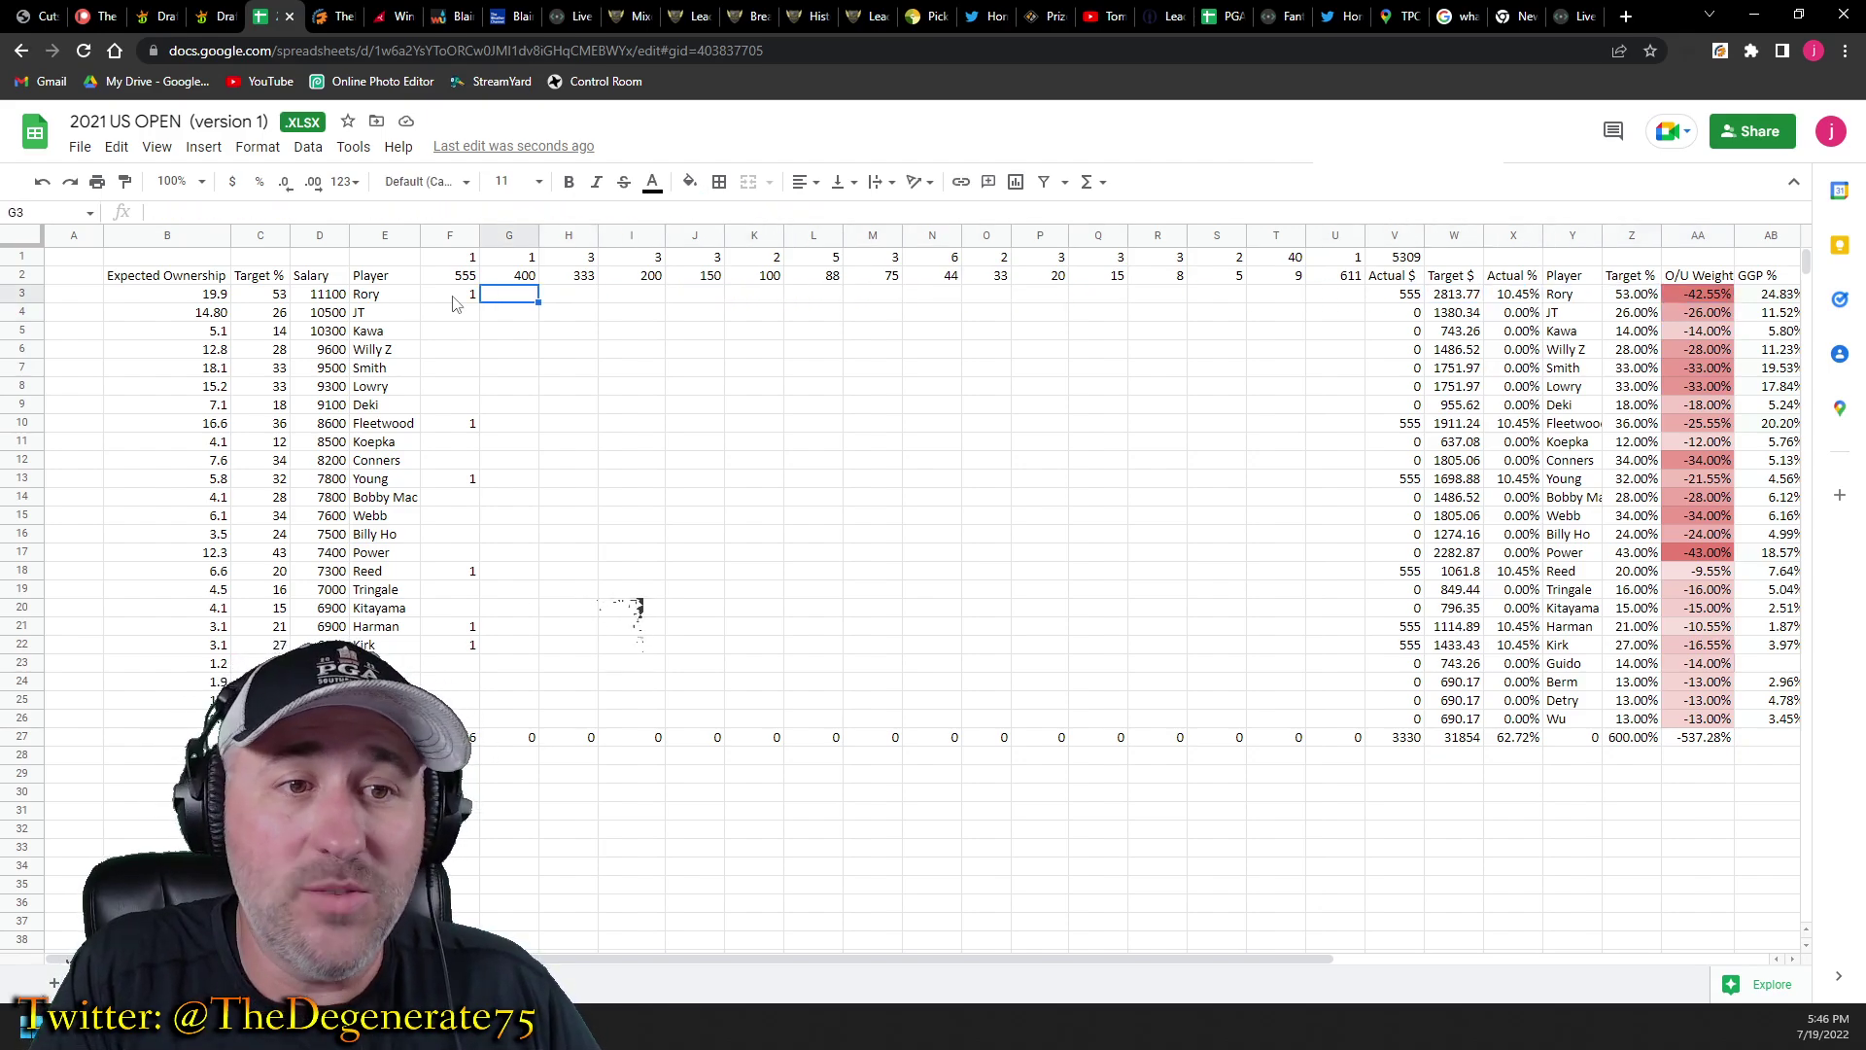
type("1")
key("Return")
Add Power to the 400 lineup by entering 1 in cell G17.
key("Down")
key("Down")
key("Down")
key("Down")
key("Down")
key("Down")
key("Down")
key("Down")
key("Down")
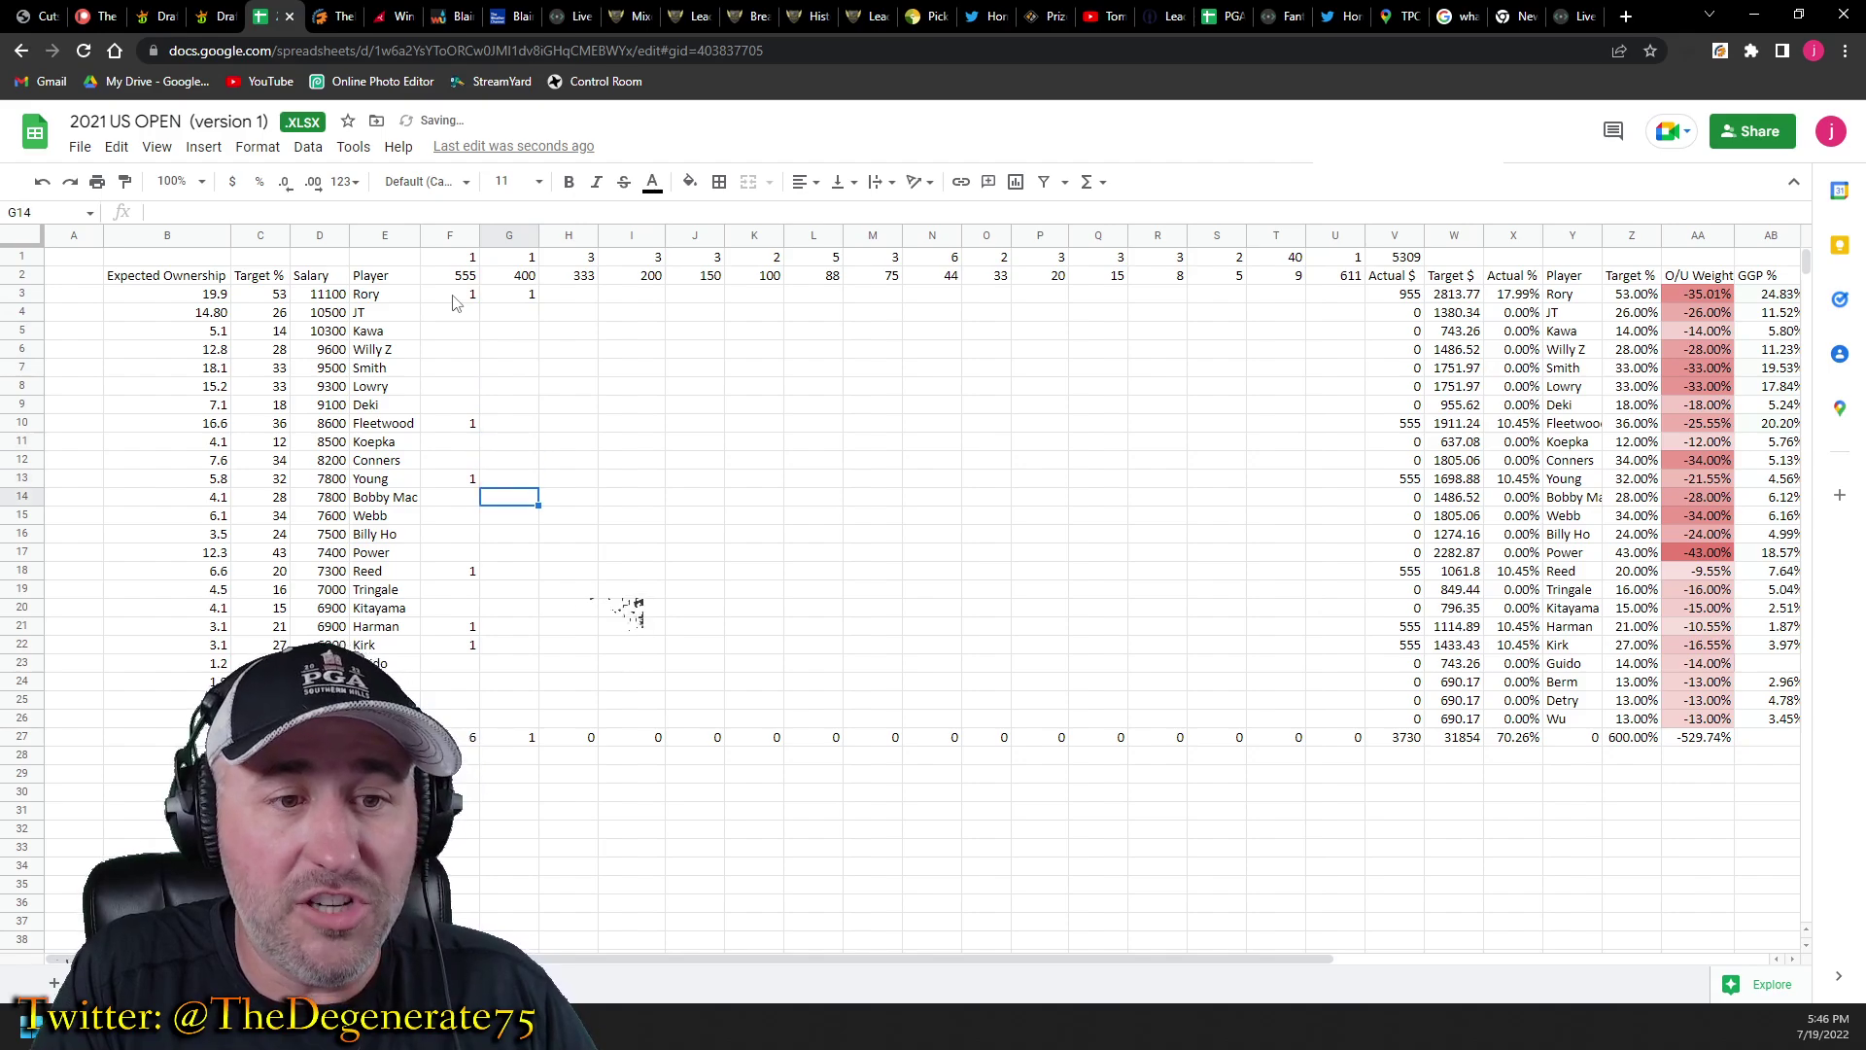
type("1")
key("Return")
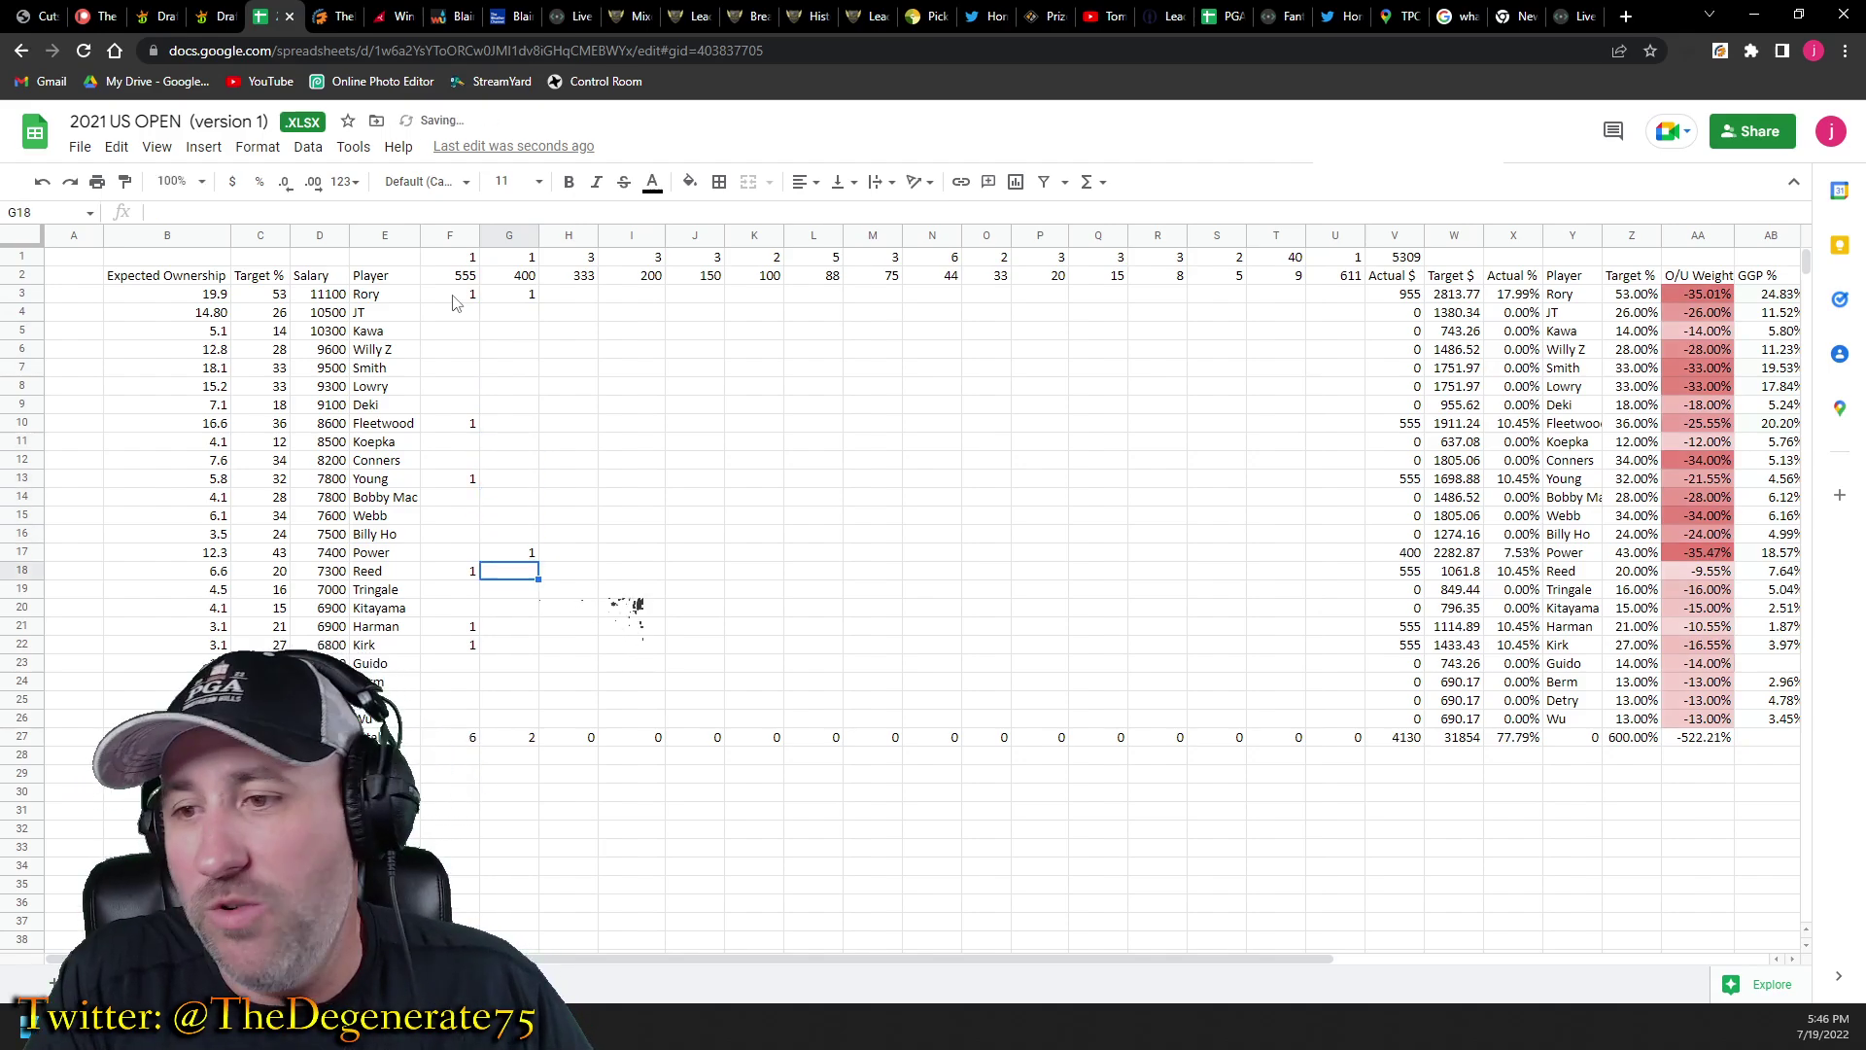
key("Up")
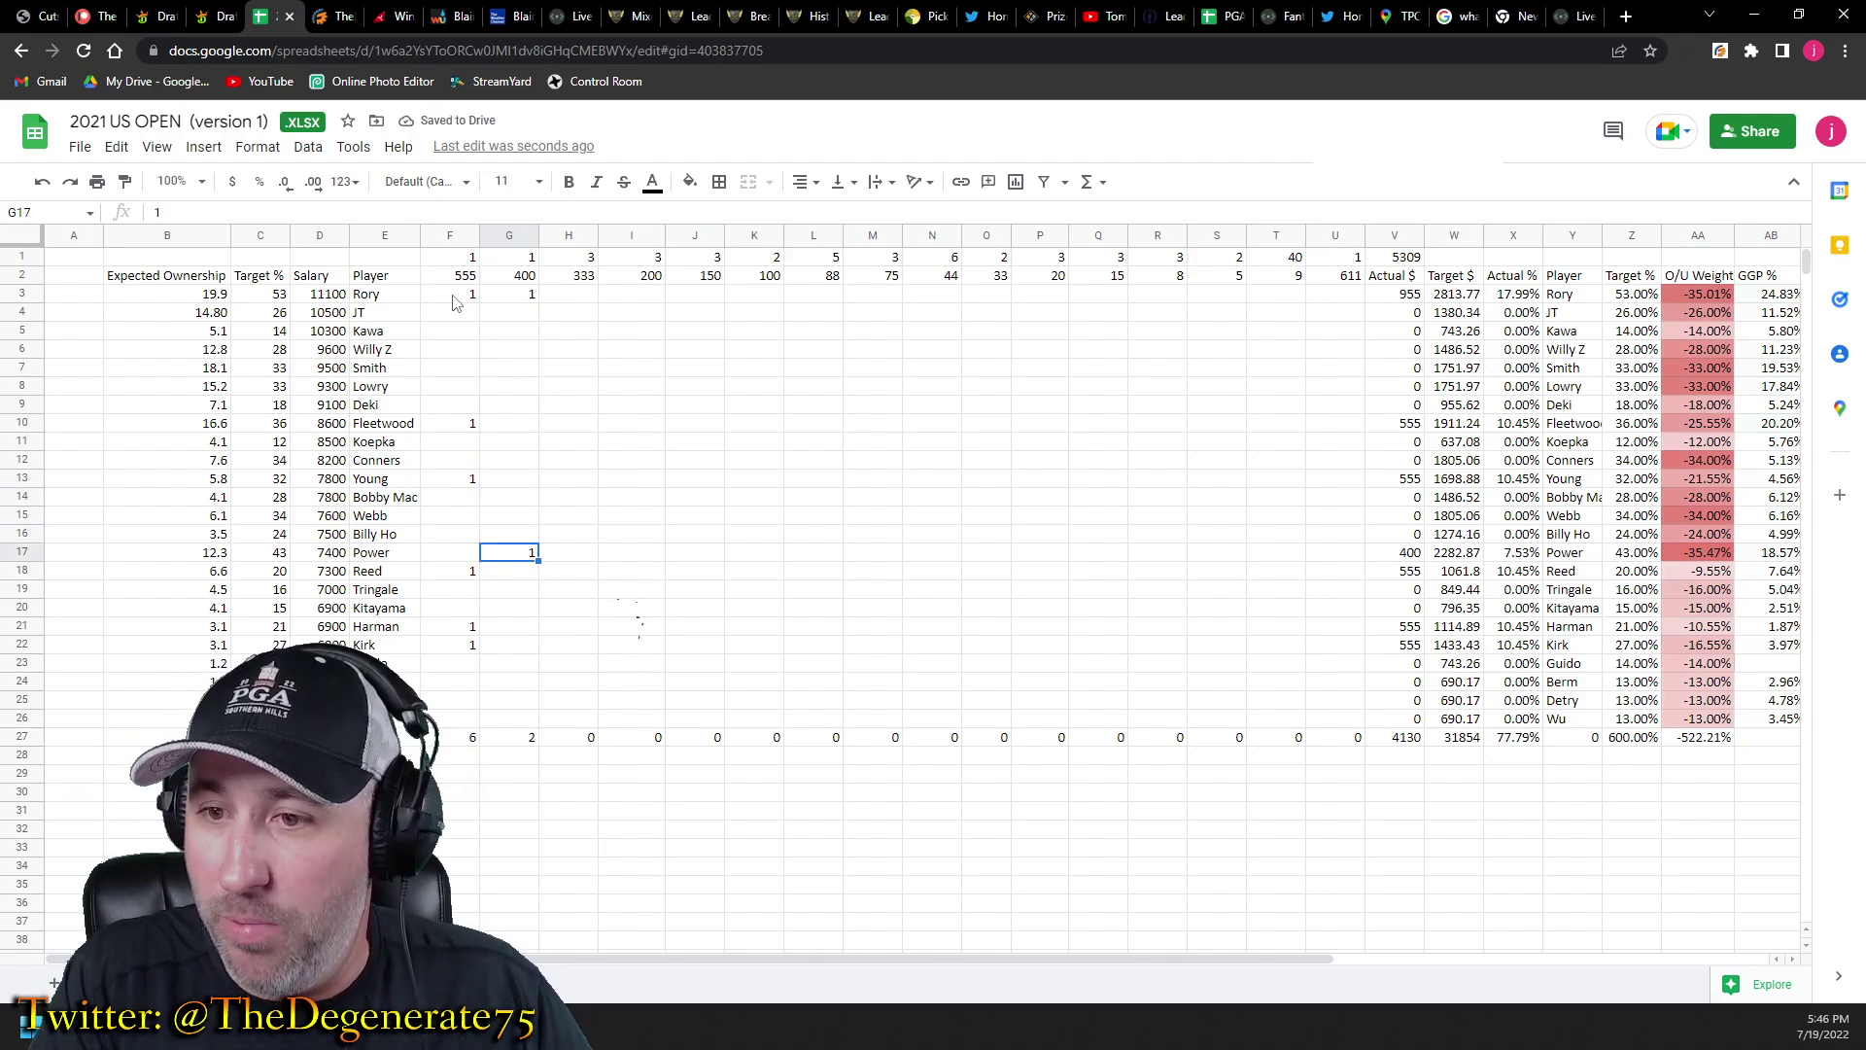
Add Webb to the 400 lineup by entering 1 in cell G15.
key("Up")
key("Up")
type("1")
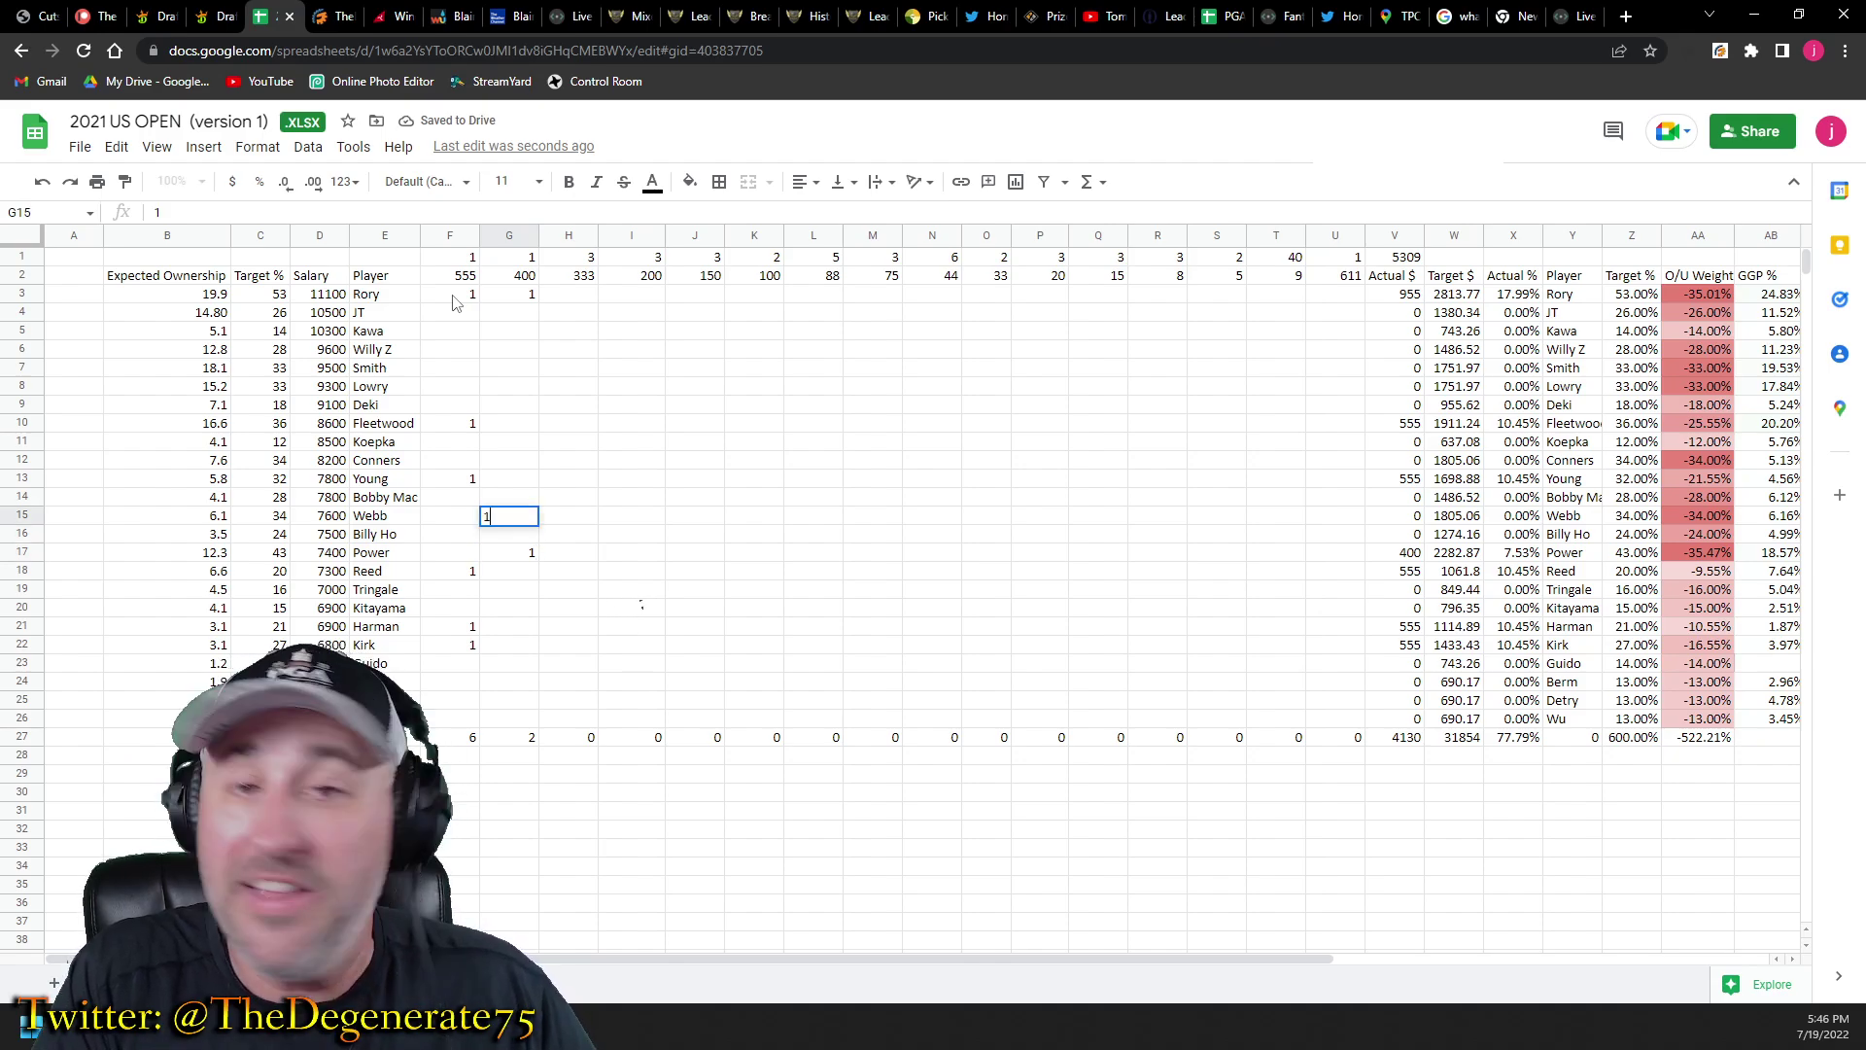
key("Return")
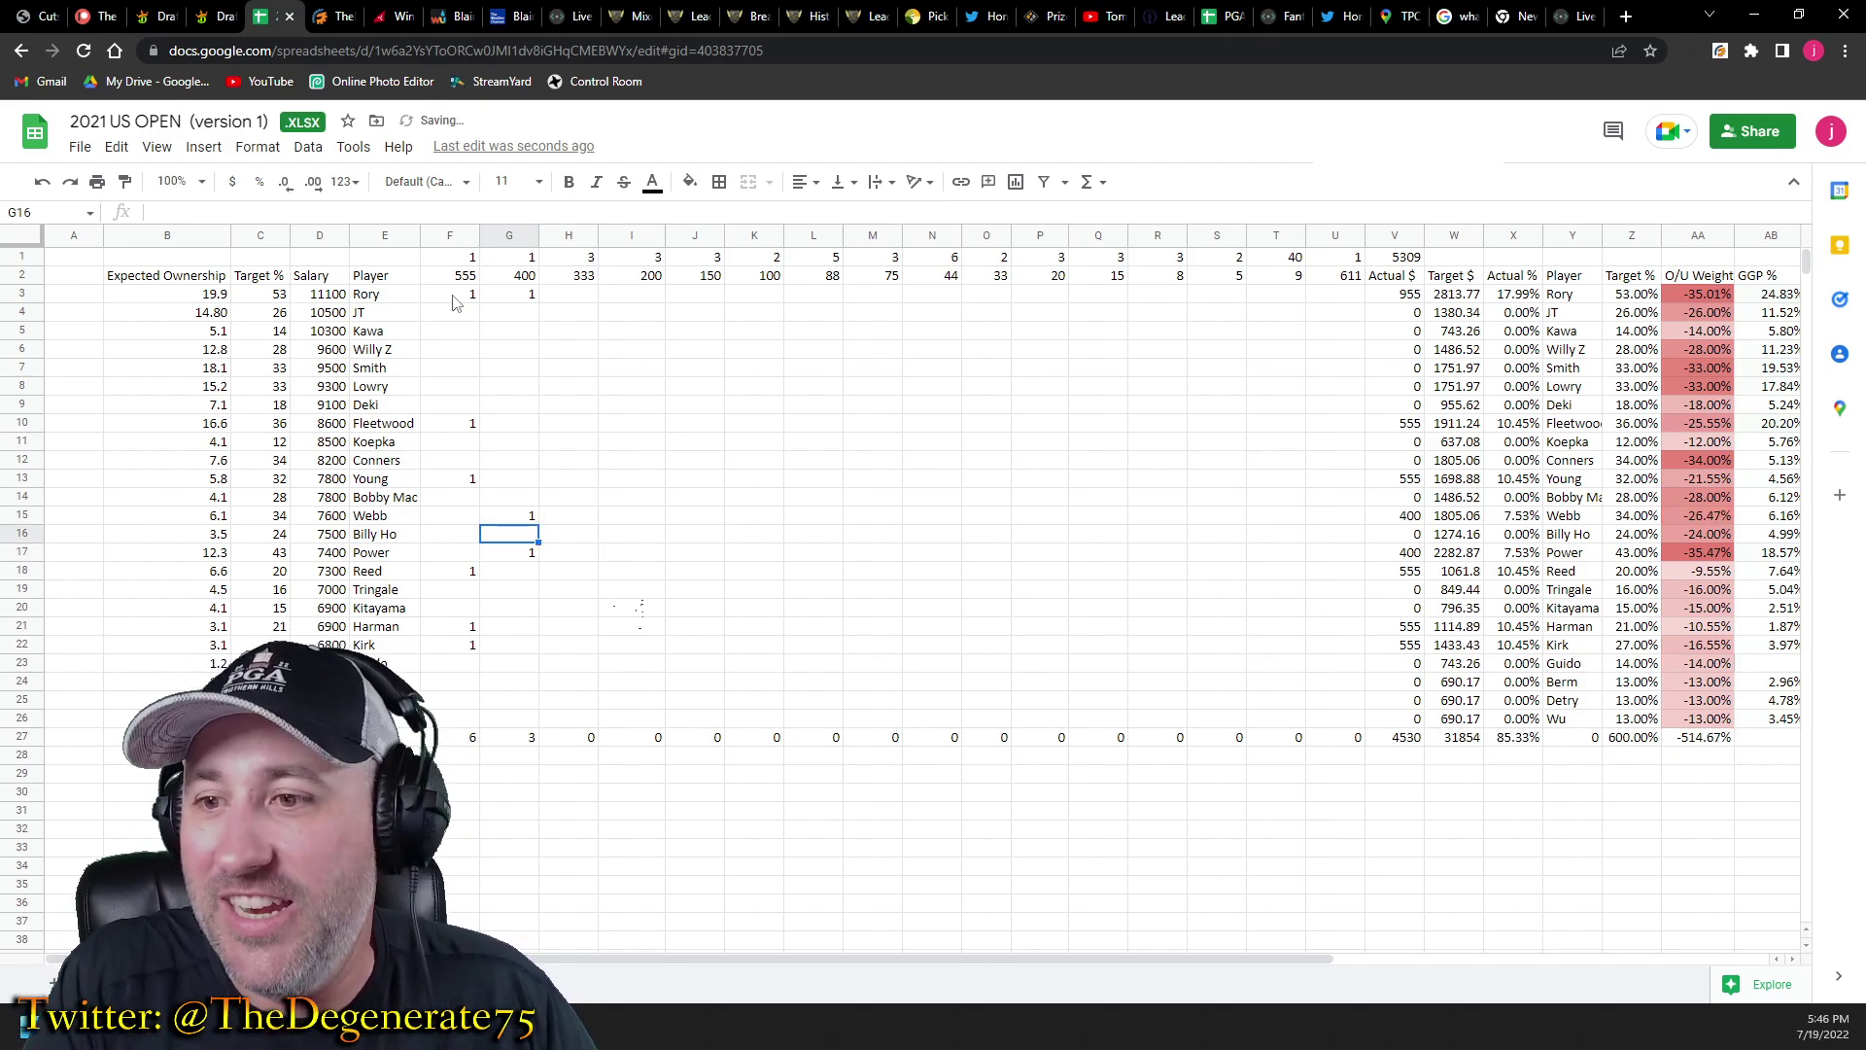
Add Conners to the 400 lineup by entering 1 in cell G12.
key("Up")
key("Up")
key("Up")
key("Up")
type("1")
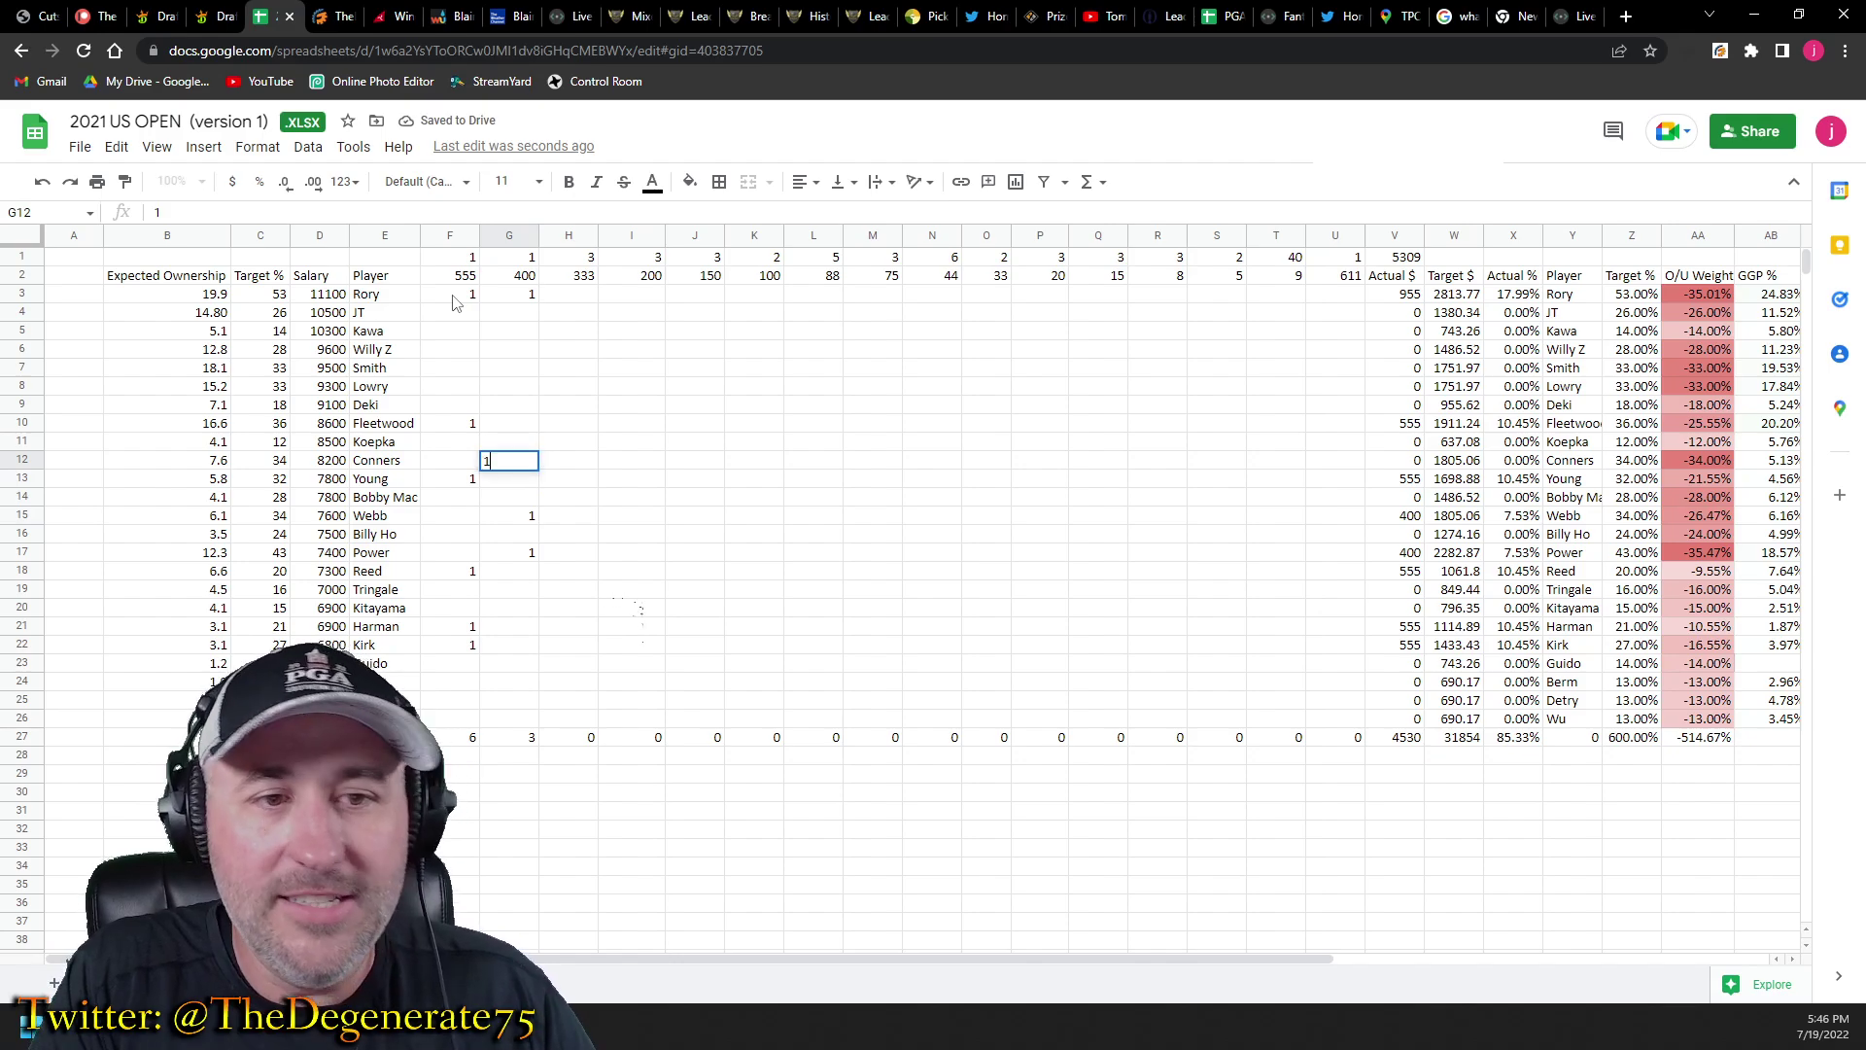
key("Up")
Add Smith to the 400 lineup by entering 1 in cell G7.
key("Up")
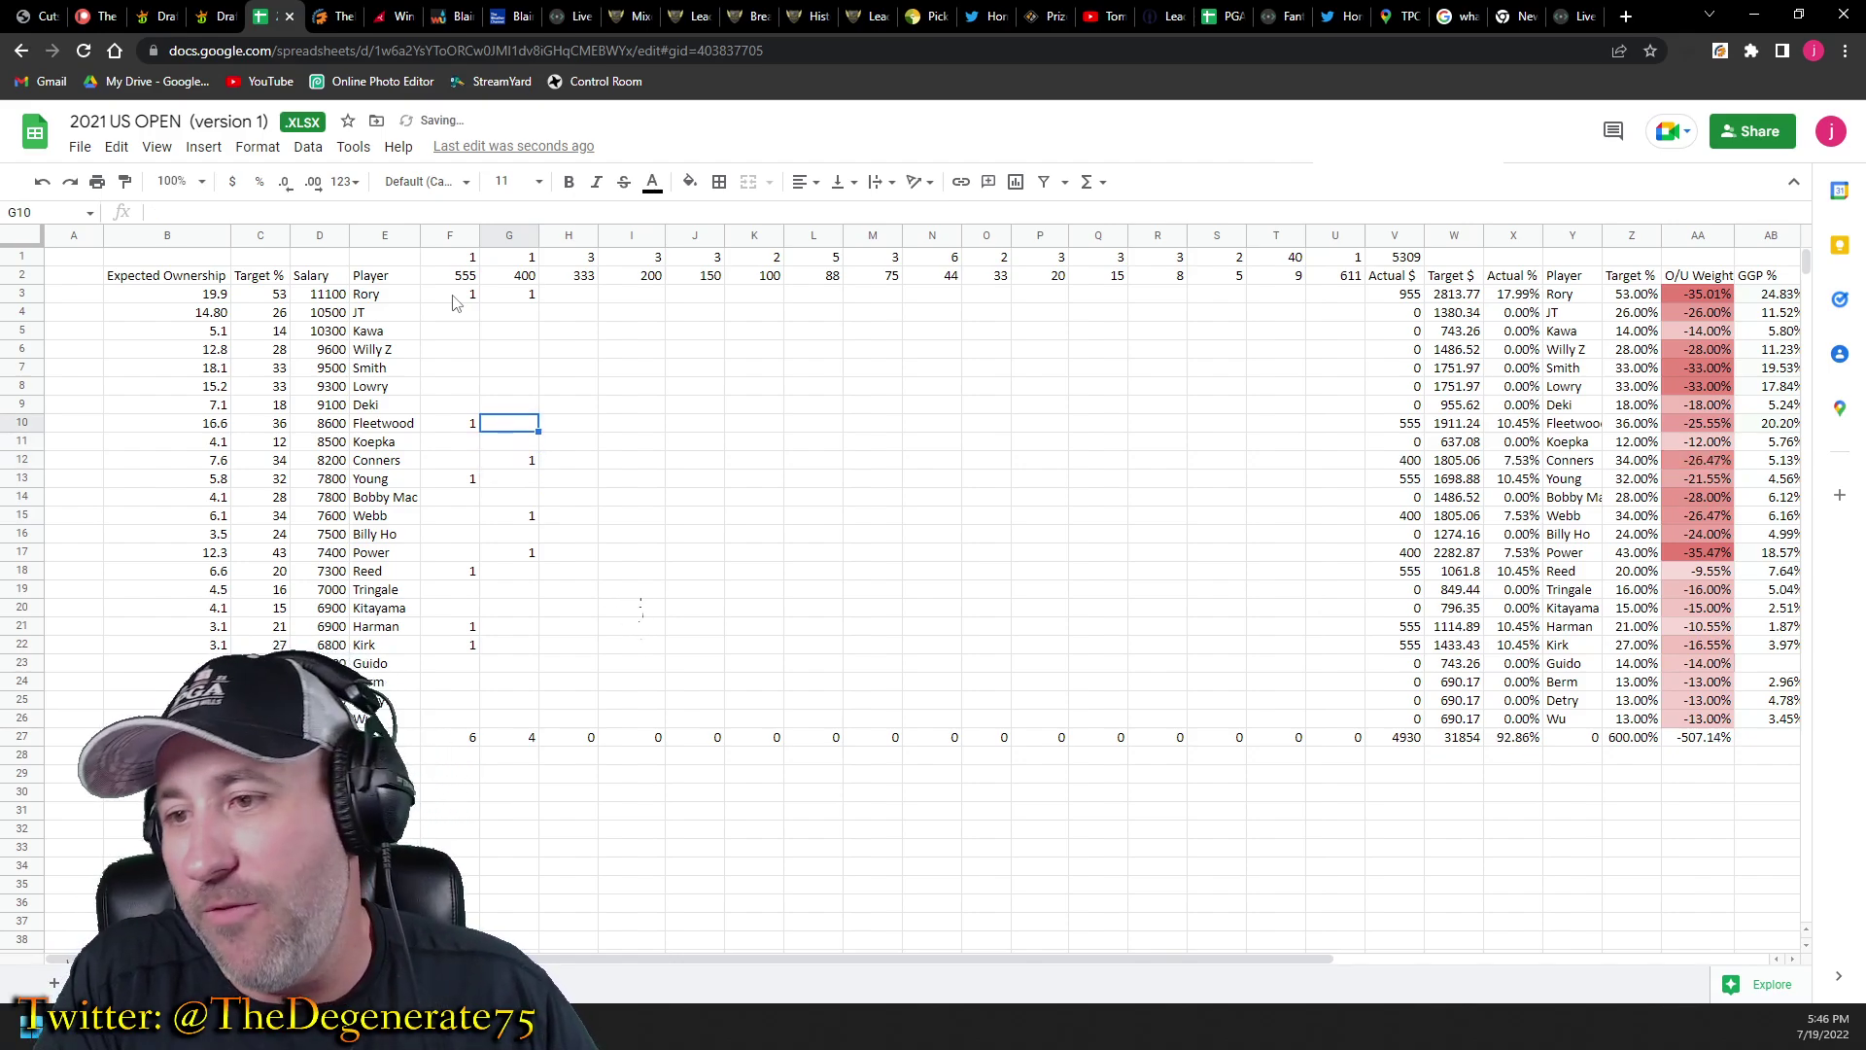
key("Up")
key("Up")
key("Up")
type("1")
key("Down")
key("Down")
key("Down")
key("Down")
key("Down")
key("Down")
key("Down")
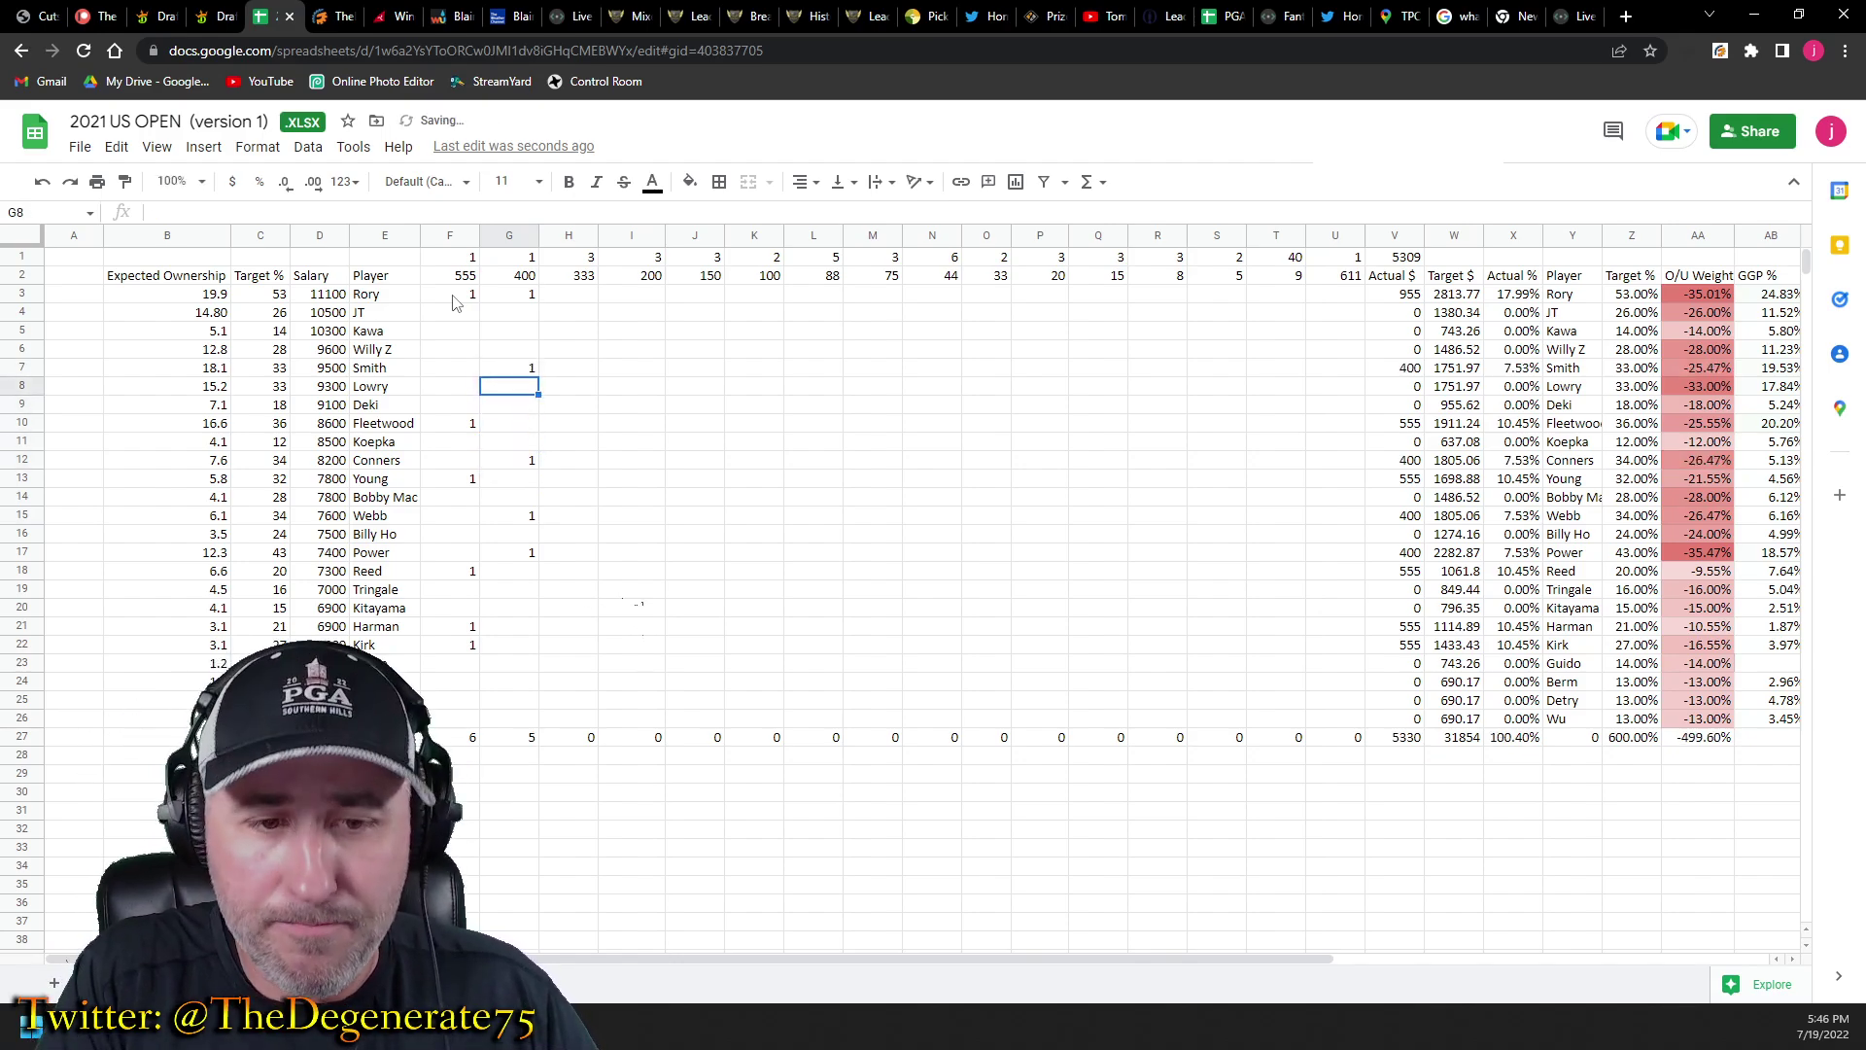
Add Guido to the 400 lineup by entering 1 in cell G23.
key("Down")
key("Down")
key("Down")
key("Down")
key("Down")
key("Down")
key("Down")
key("Down")
key("Down")
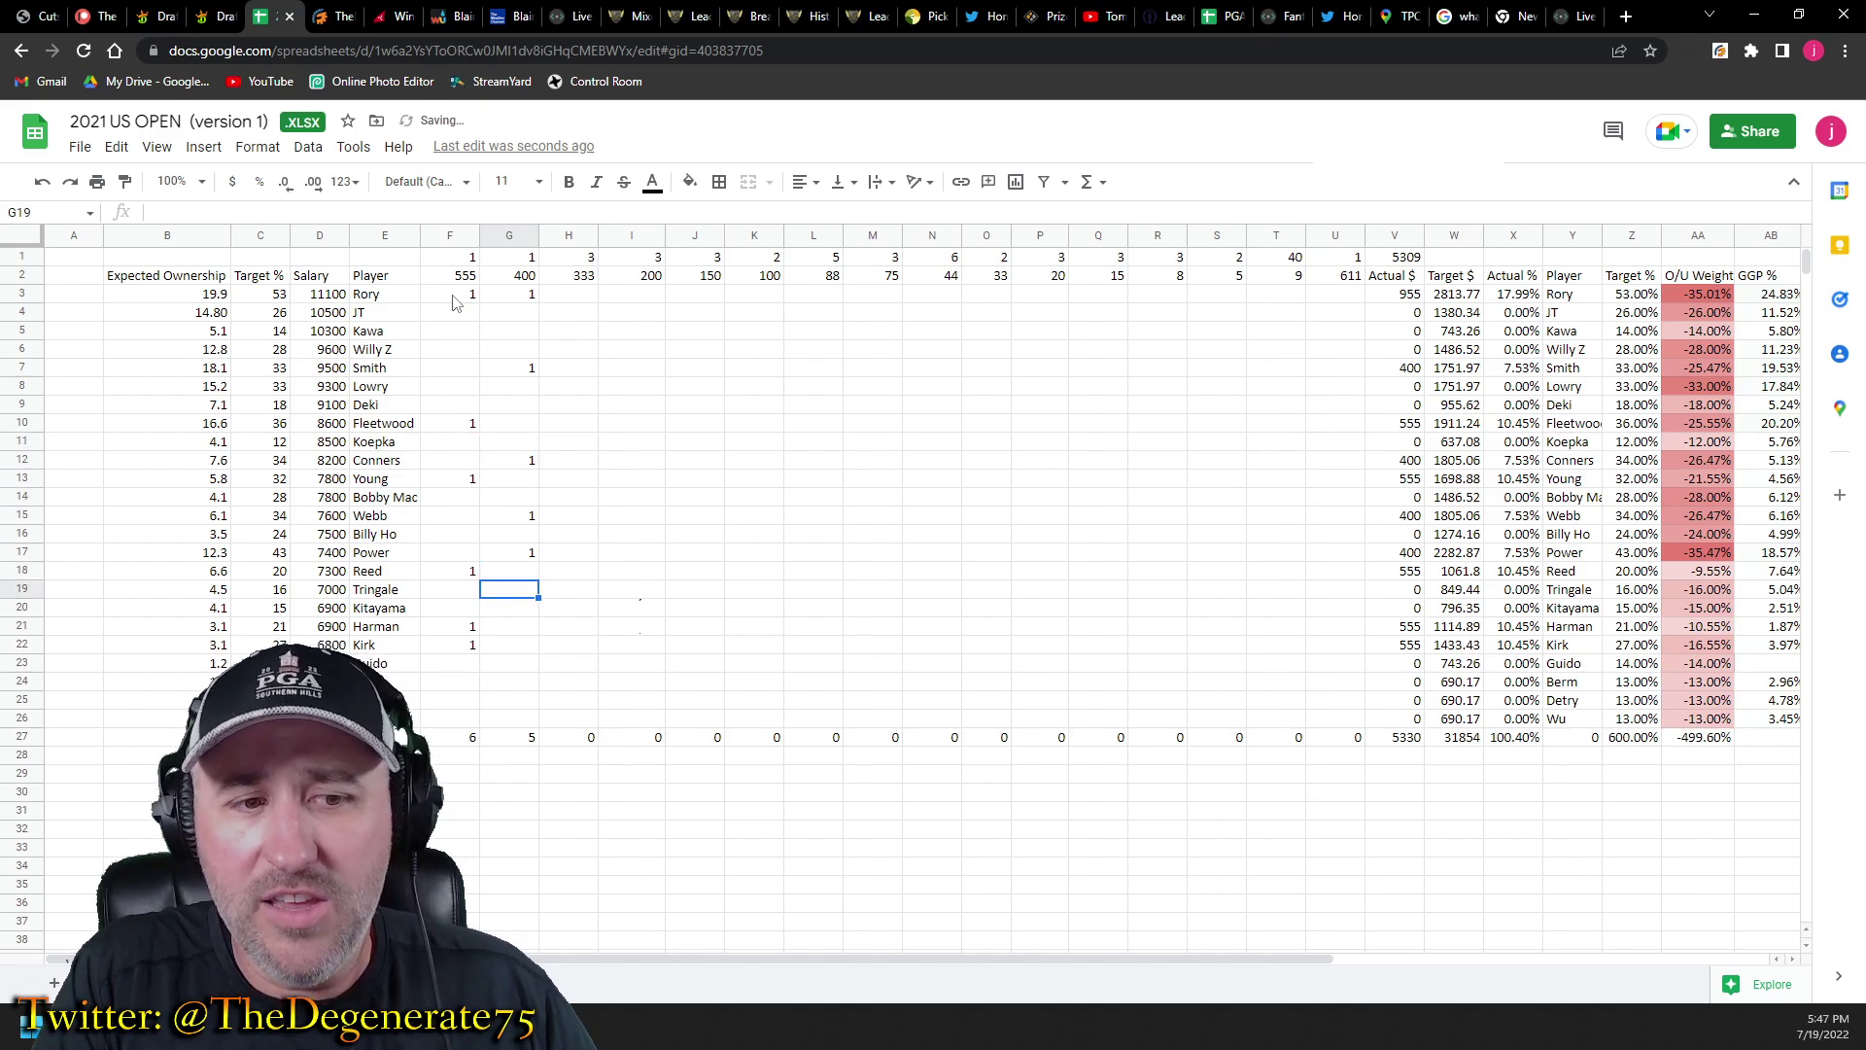
type("1")
key("Right")
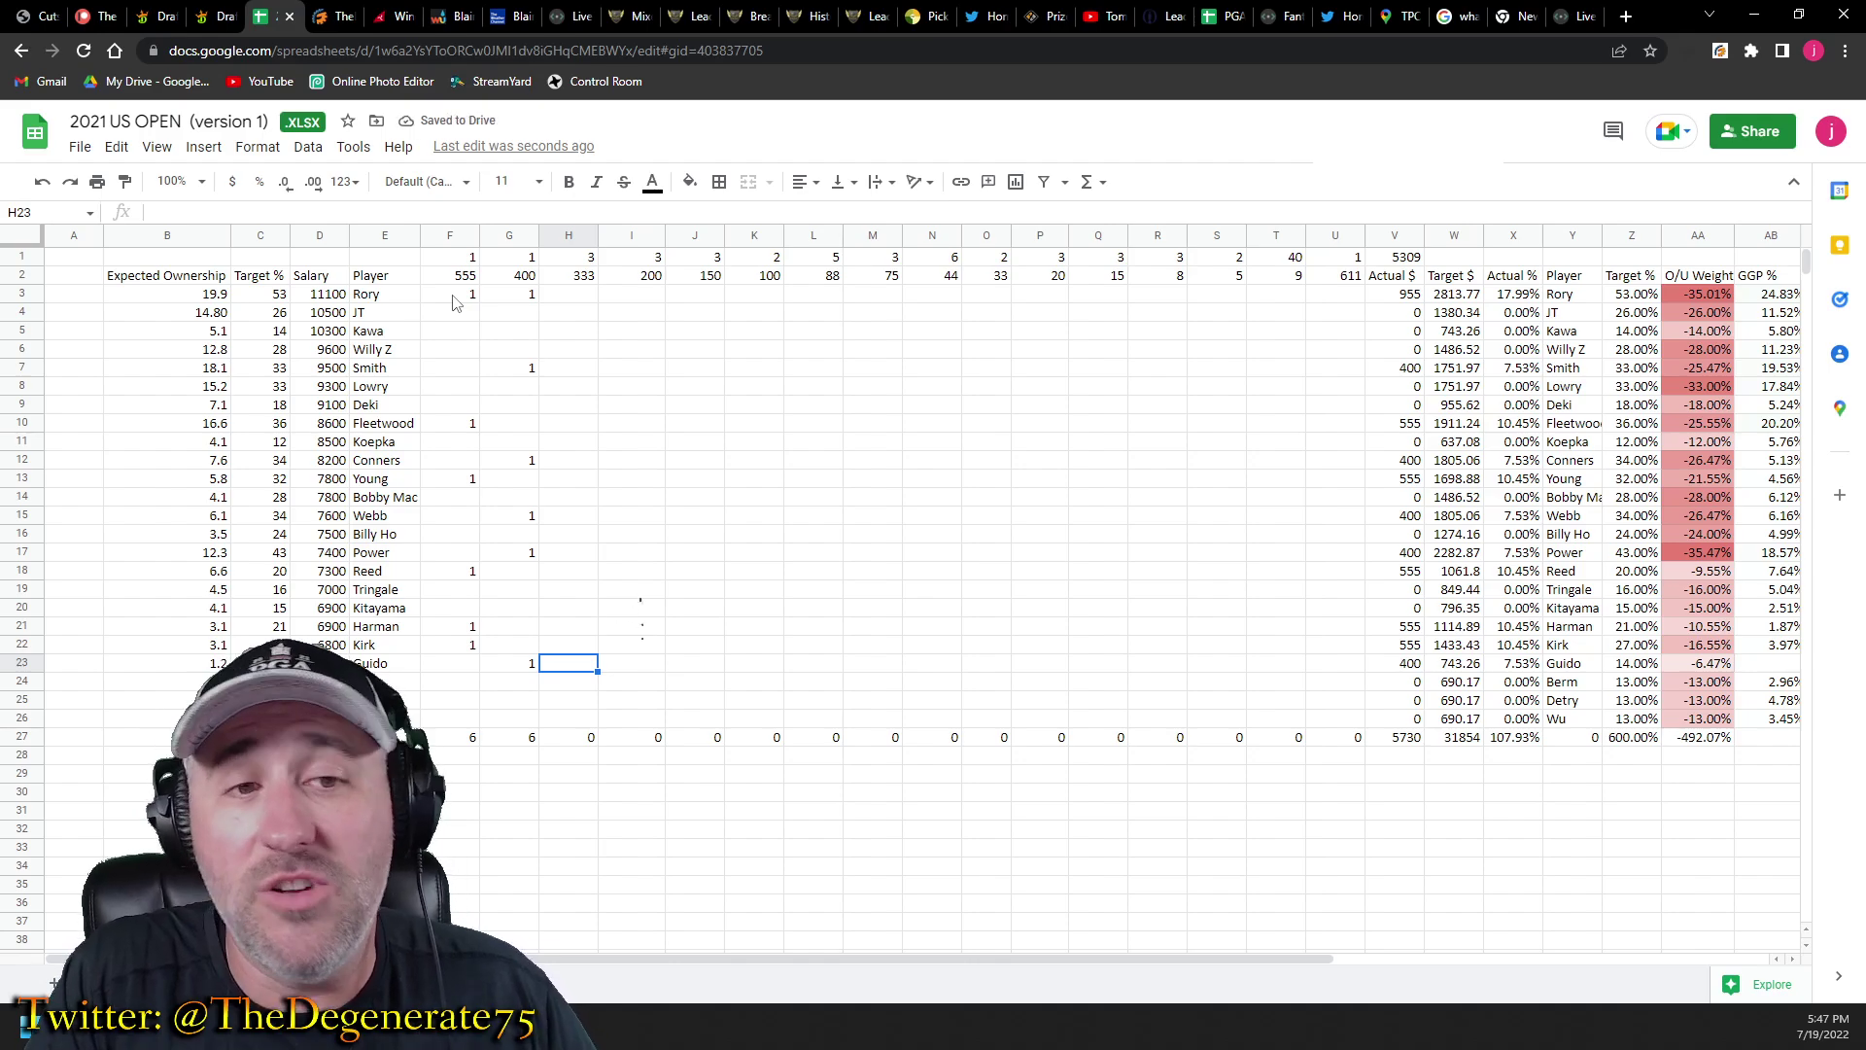
Start the 333 lineup with JT by entering 1 in cell H4.
key("Up")
key("Up")
key("Up")
key("Up")
key("Up")
key("Up")
key("Up")
key("Up")
key("Up")
key("Up")
key("Up")
key("Up")
key("Up")
key("Up")
key("Up")
key("Up")
key("Up")
key("Up")
key("Up")
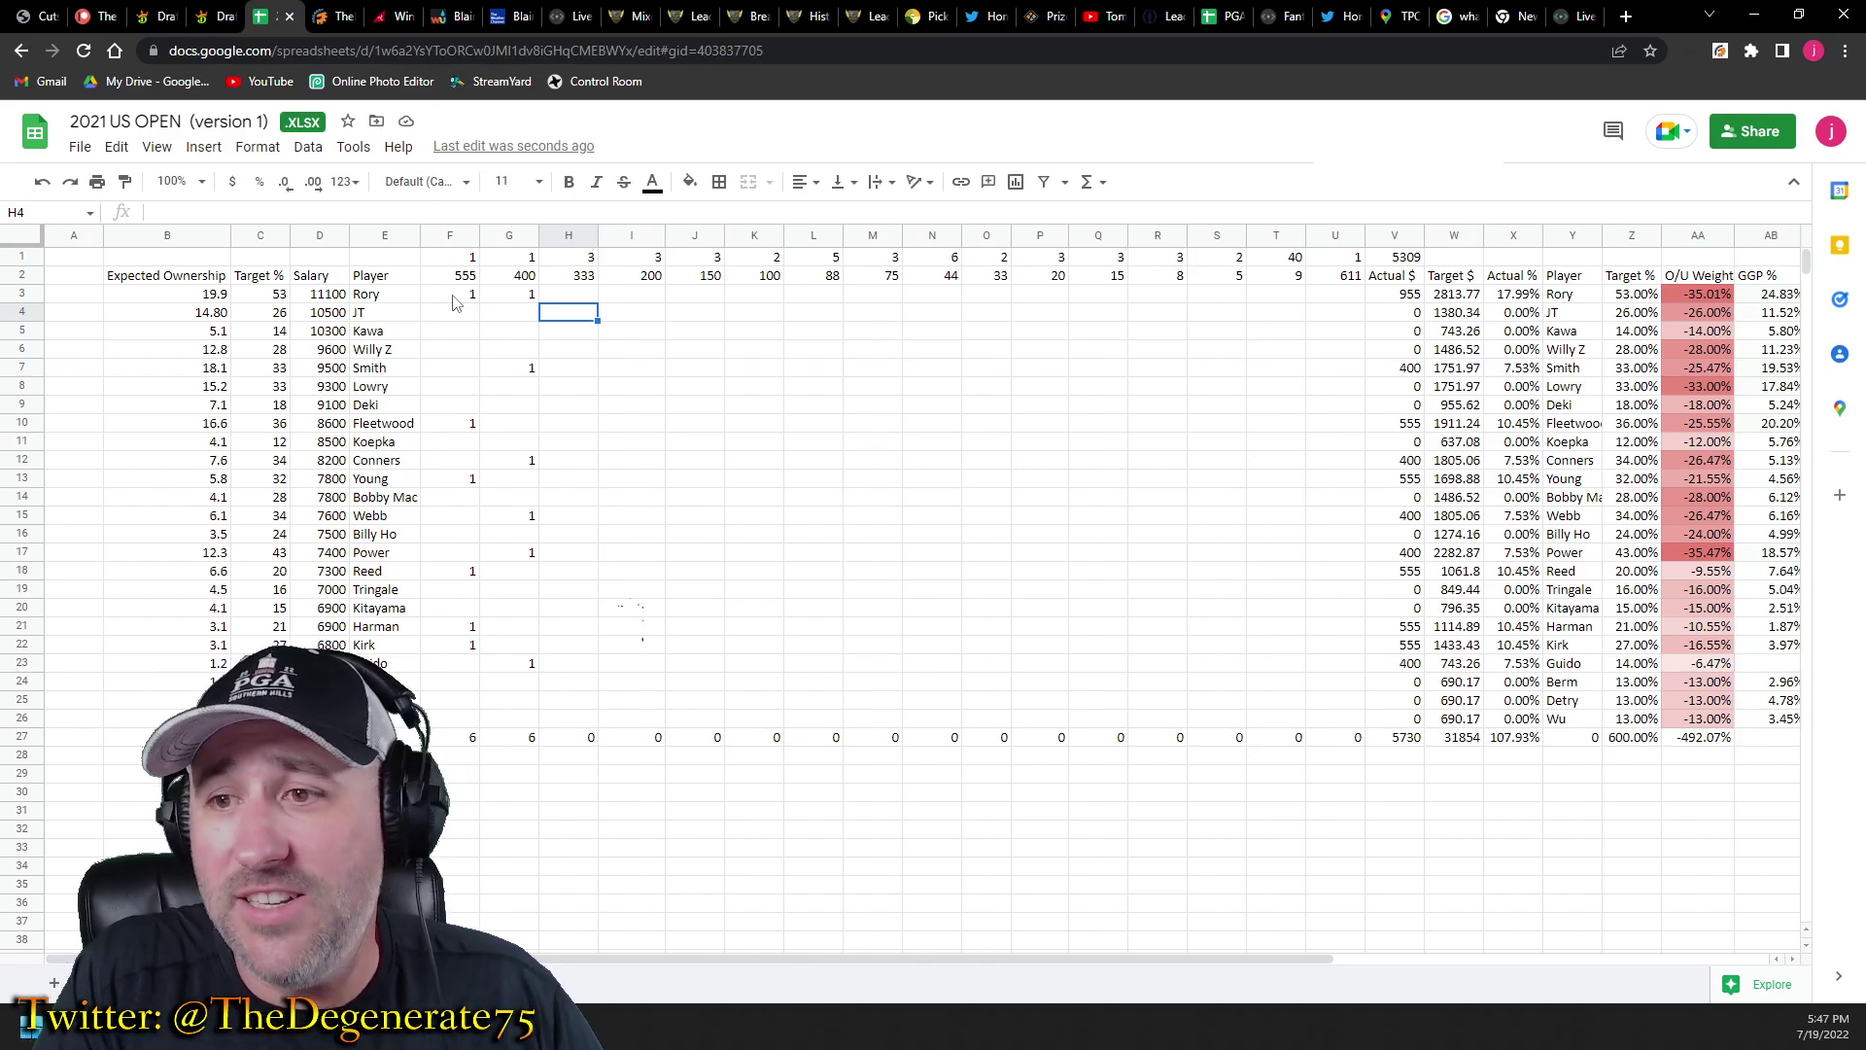
type("1")
key("Return")
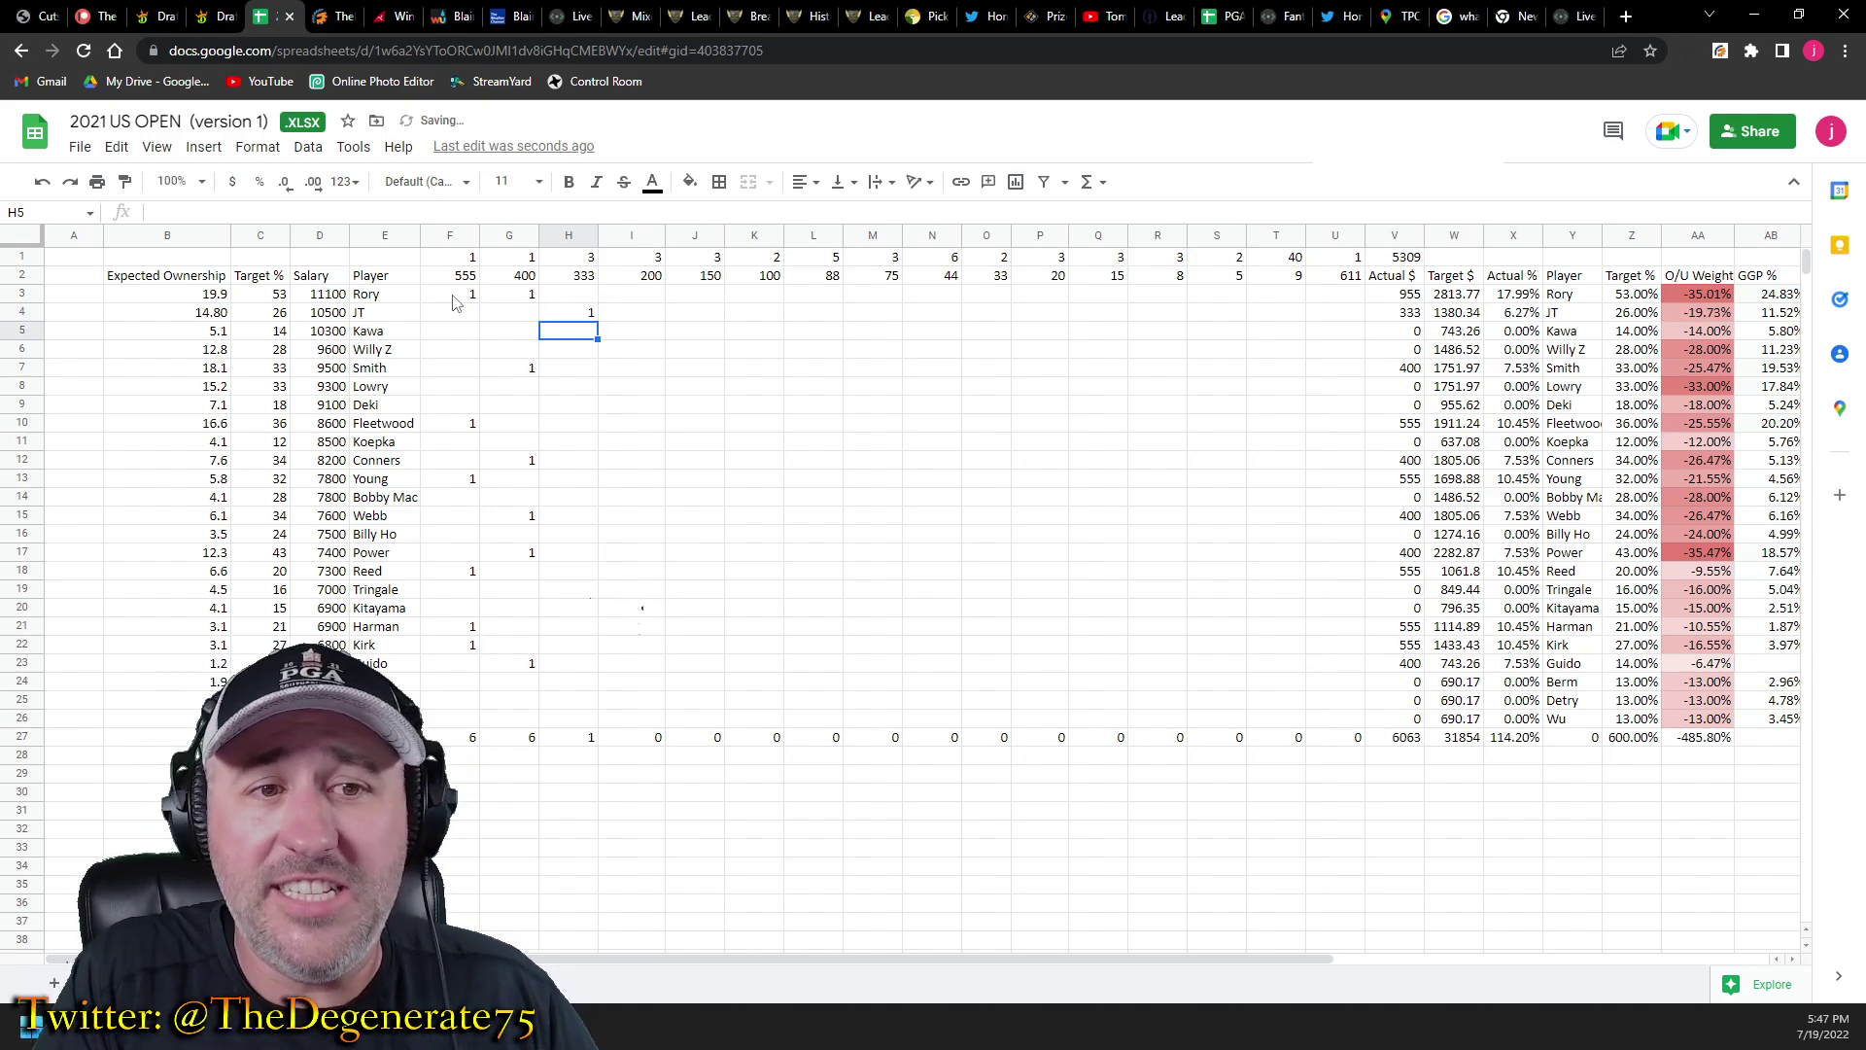
key("Down")
type("1")
key("Return")
key("Down")
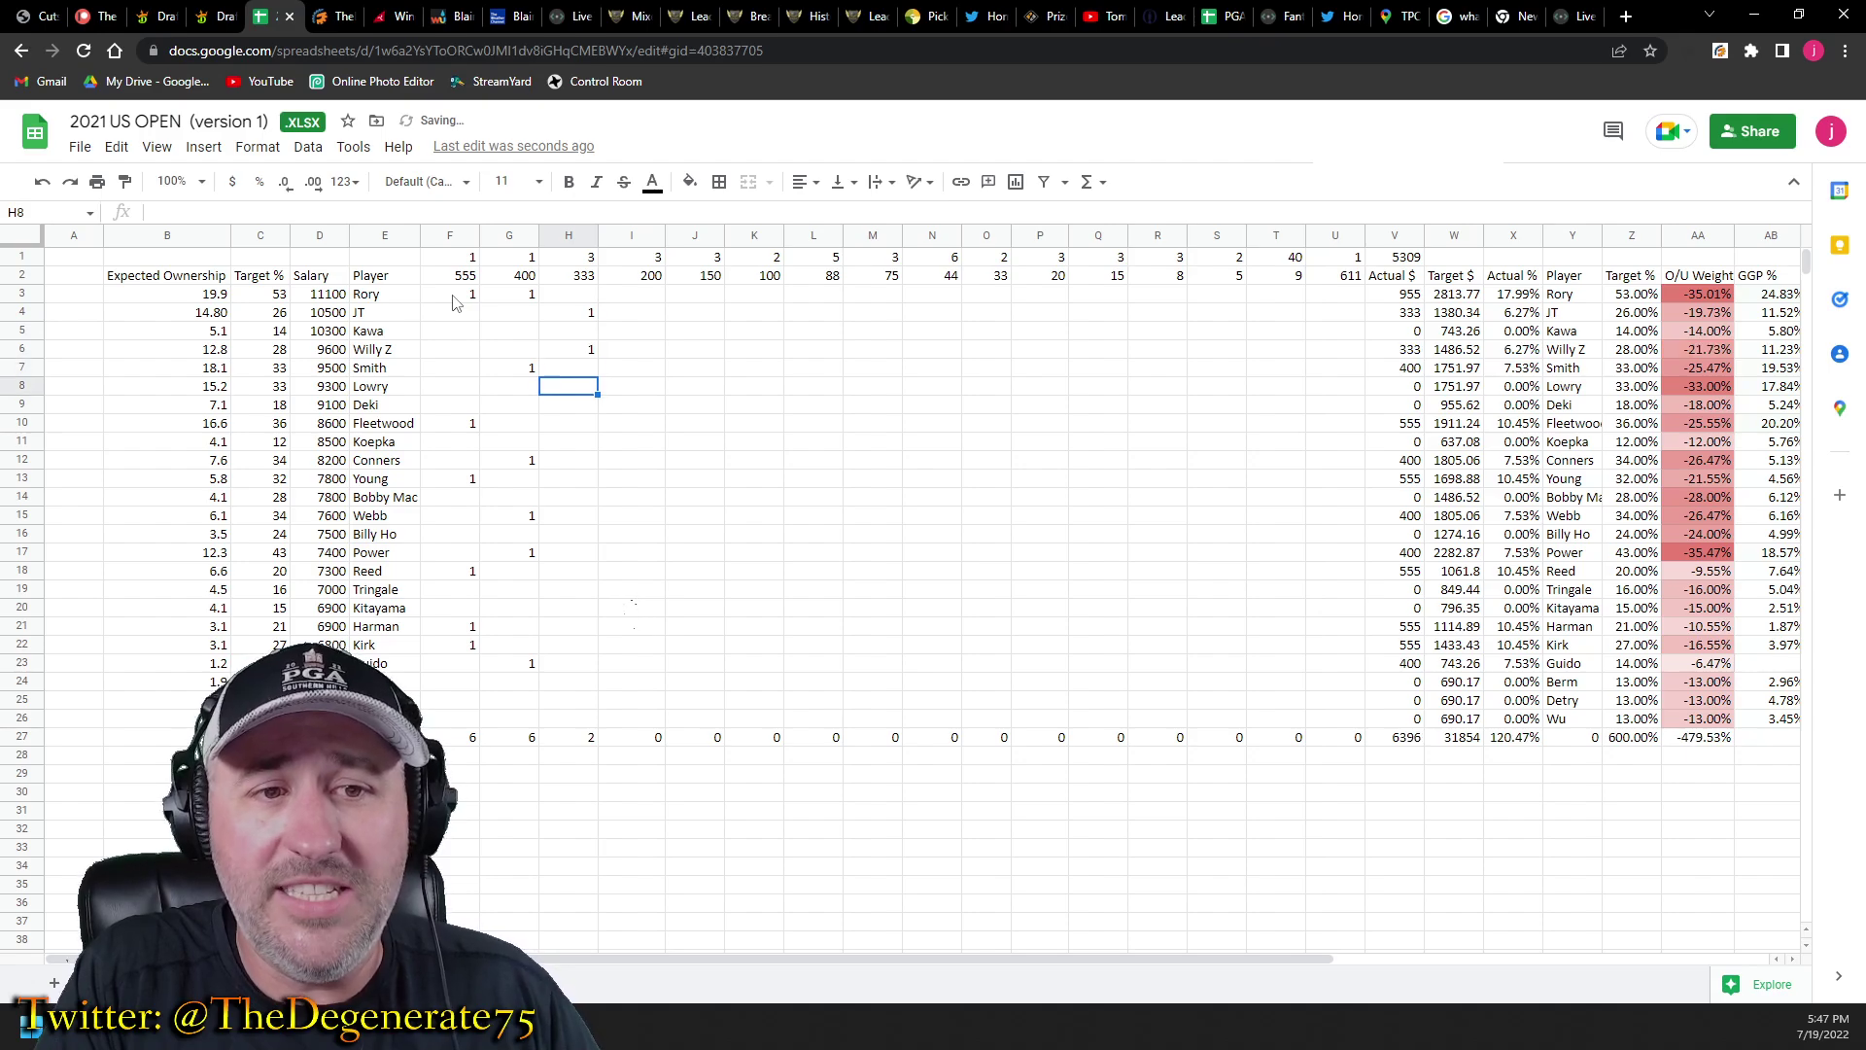
type("1")
key("Return")
Add Tringale to the 333 lineup by entering 1 in cell H19.
key("Down")
key("Down")
key("Down")
key("Down")
key("Down")
key("Down")
key("Down")
key("Down")
key("Down")
key("Down")
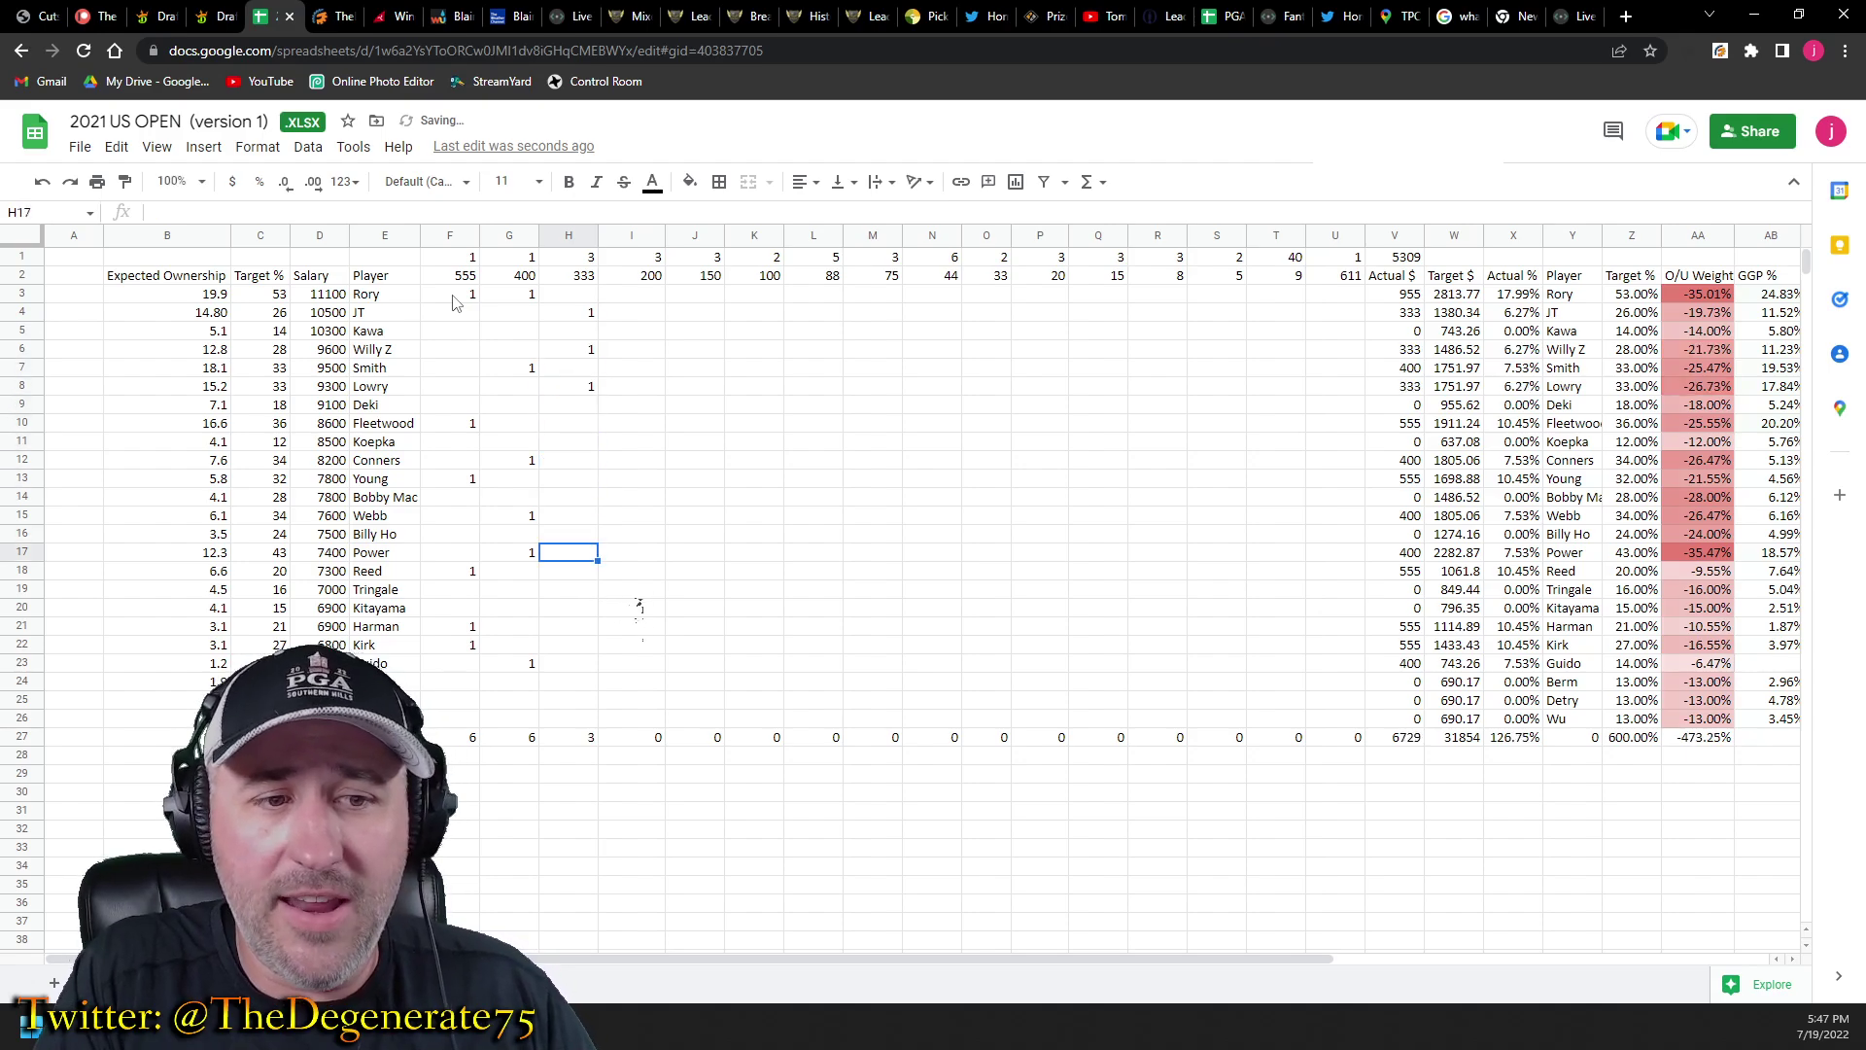
type("1")
key("Return")
key("Down")
key("Down")
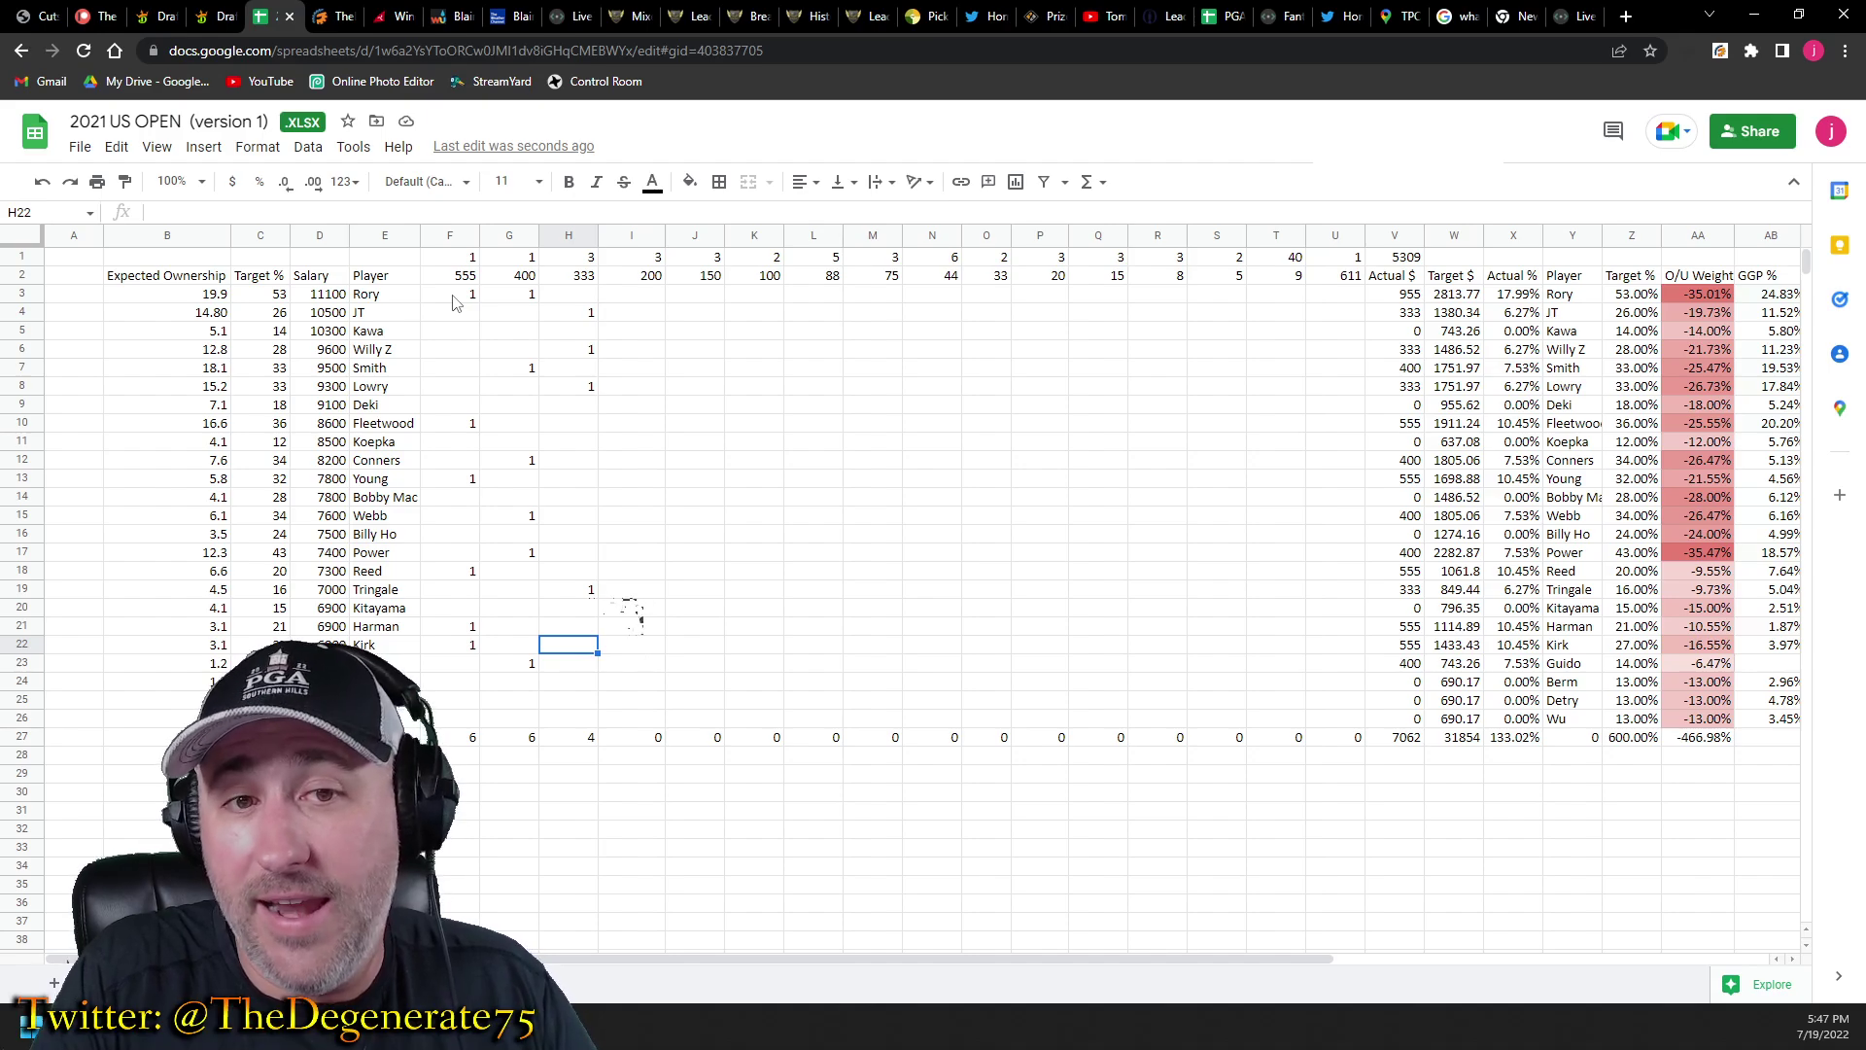
key("Right")
key("Right")
key("Right")
key("Right")
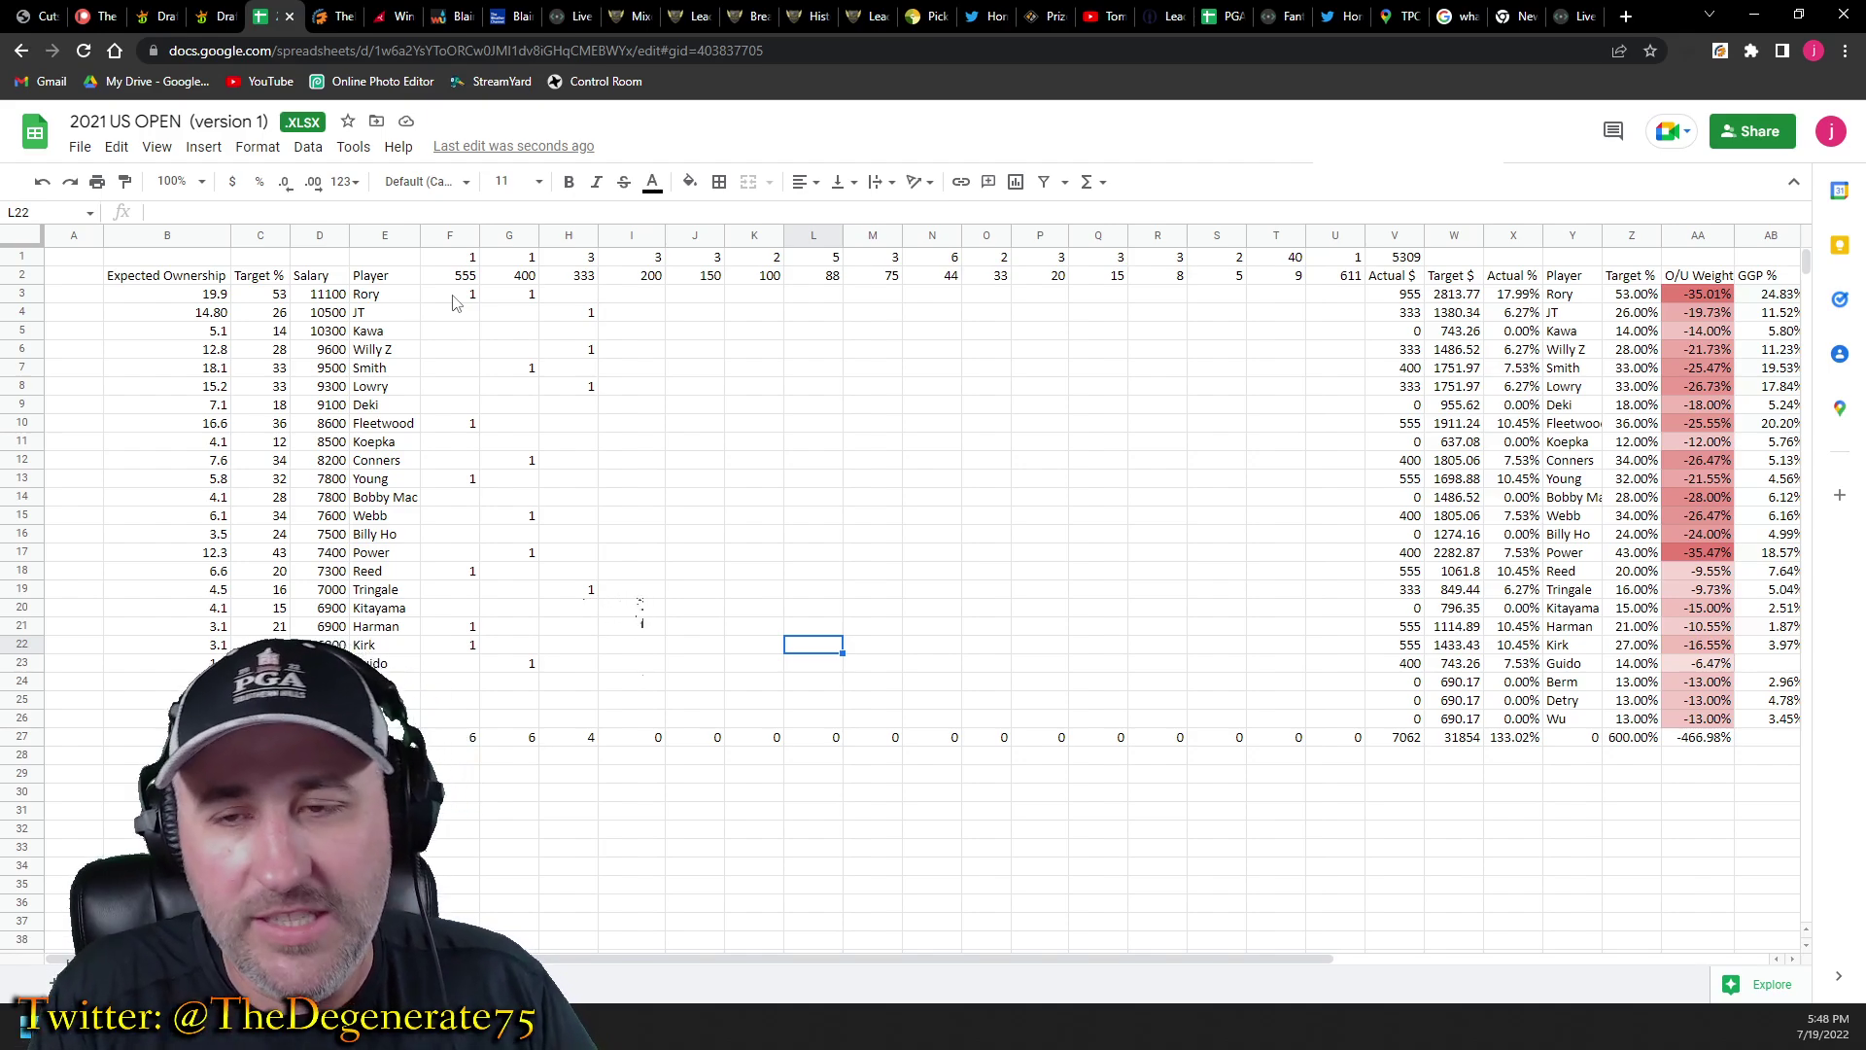
key("Up")
key("Up")
key("Up")
key("Up")
key("Up")
key("Up")
key("Up")
key("Up")
key("Up")
key("Up")
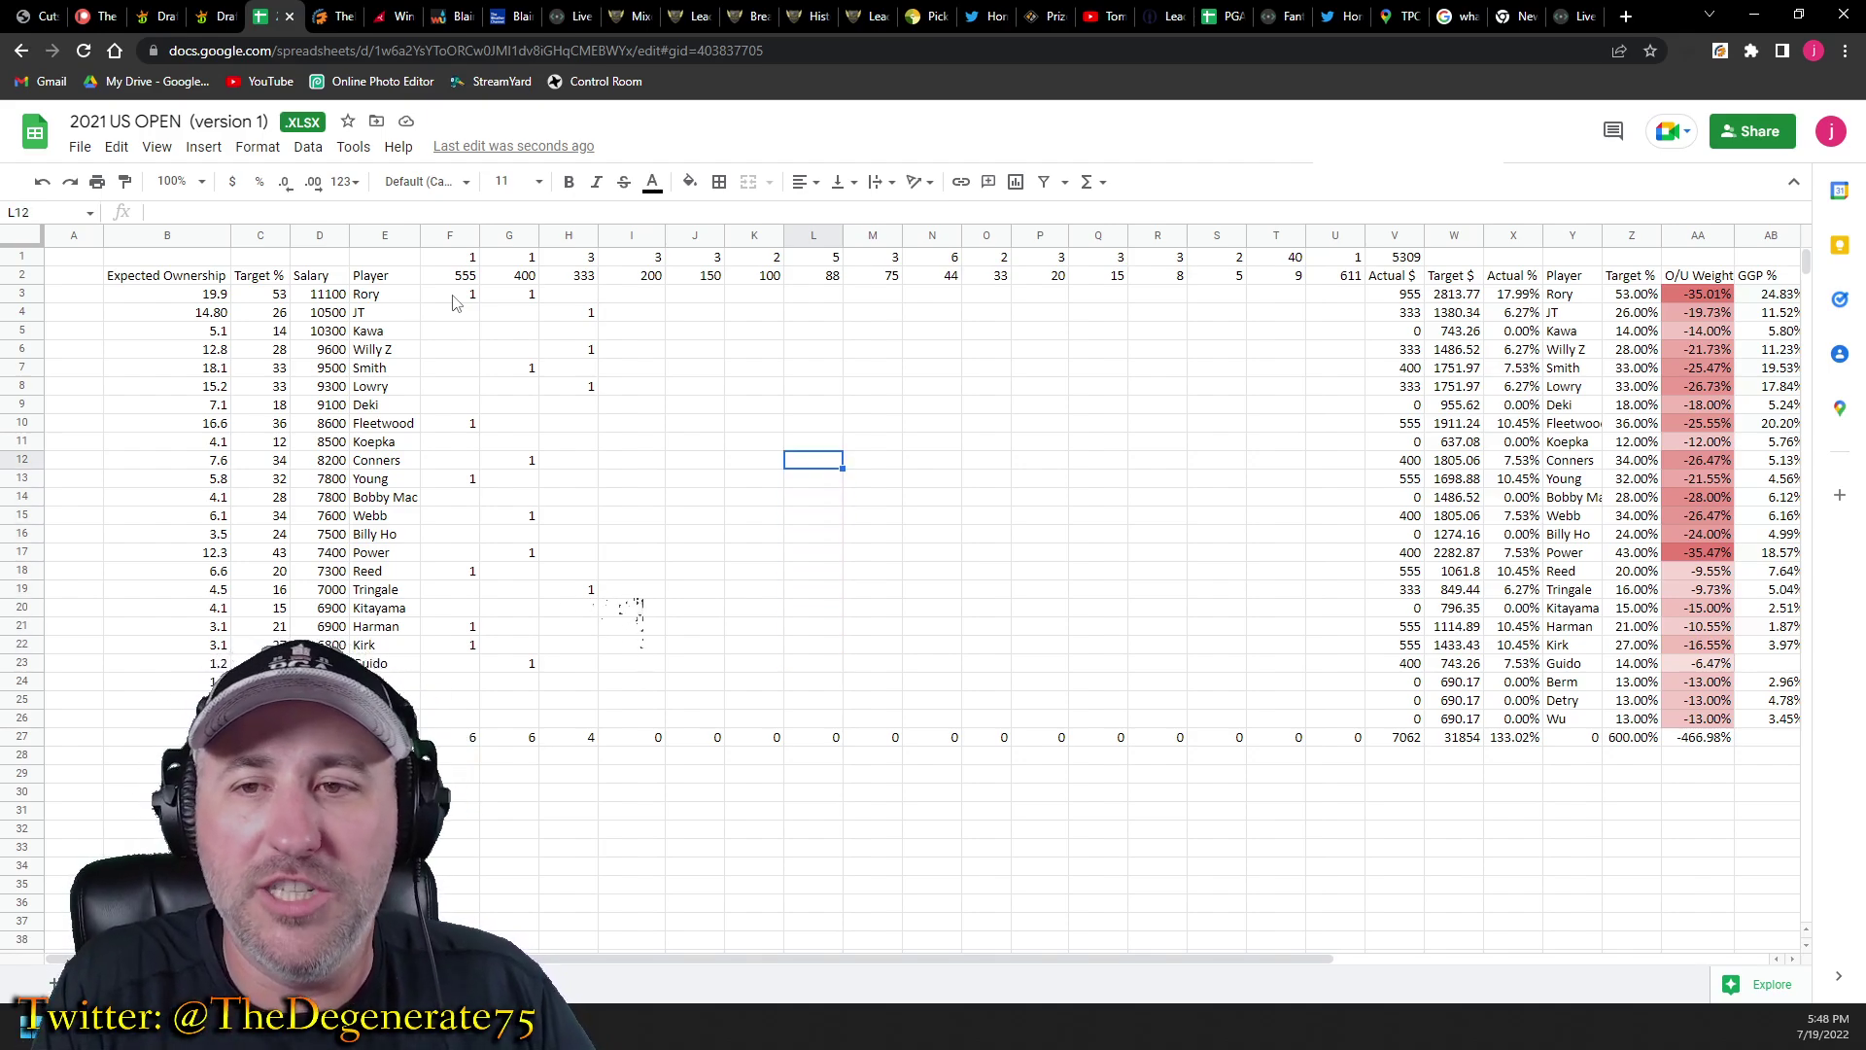
key("Up")
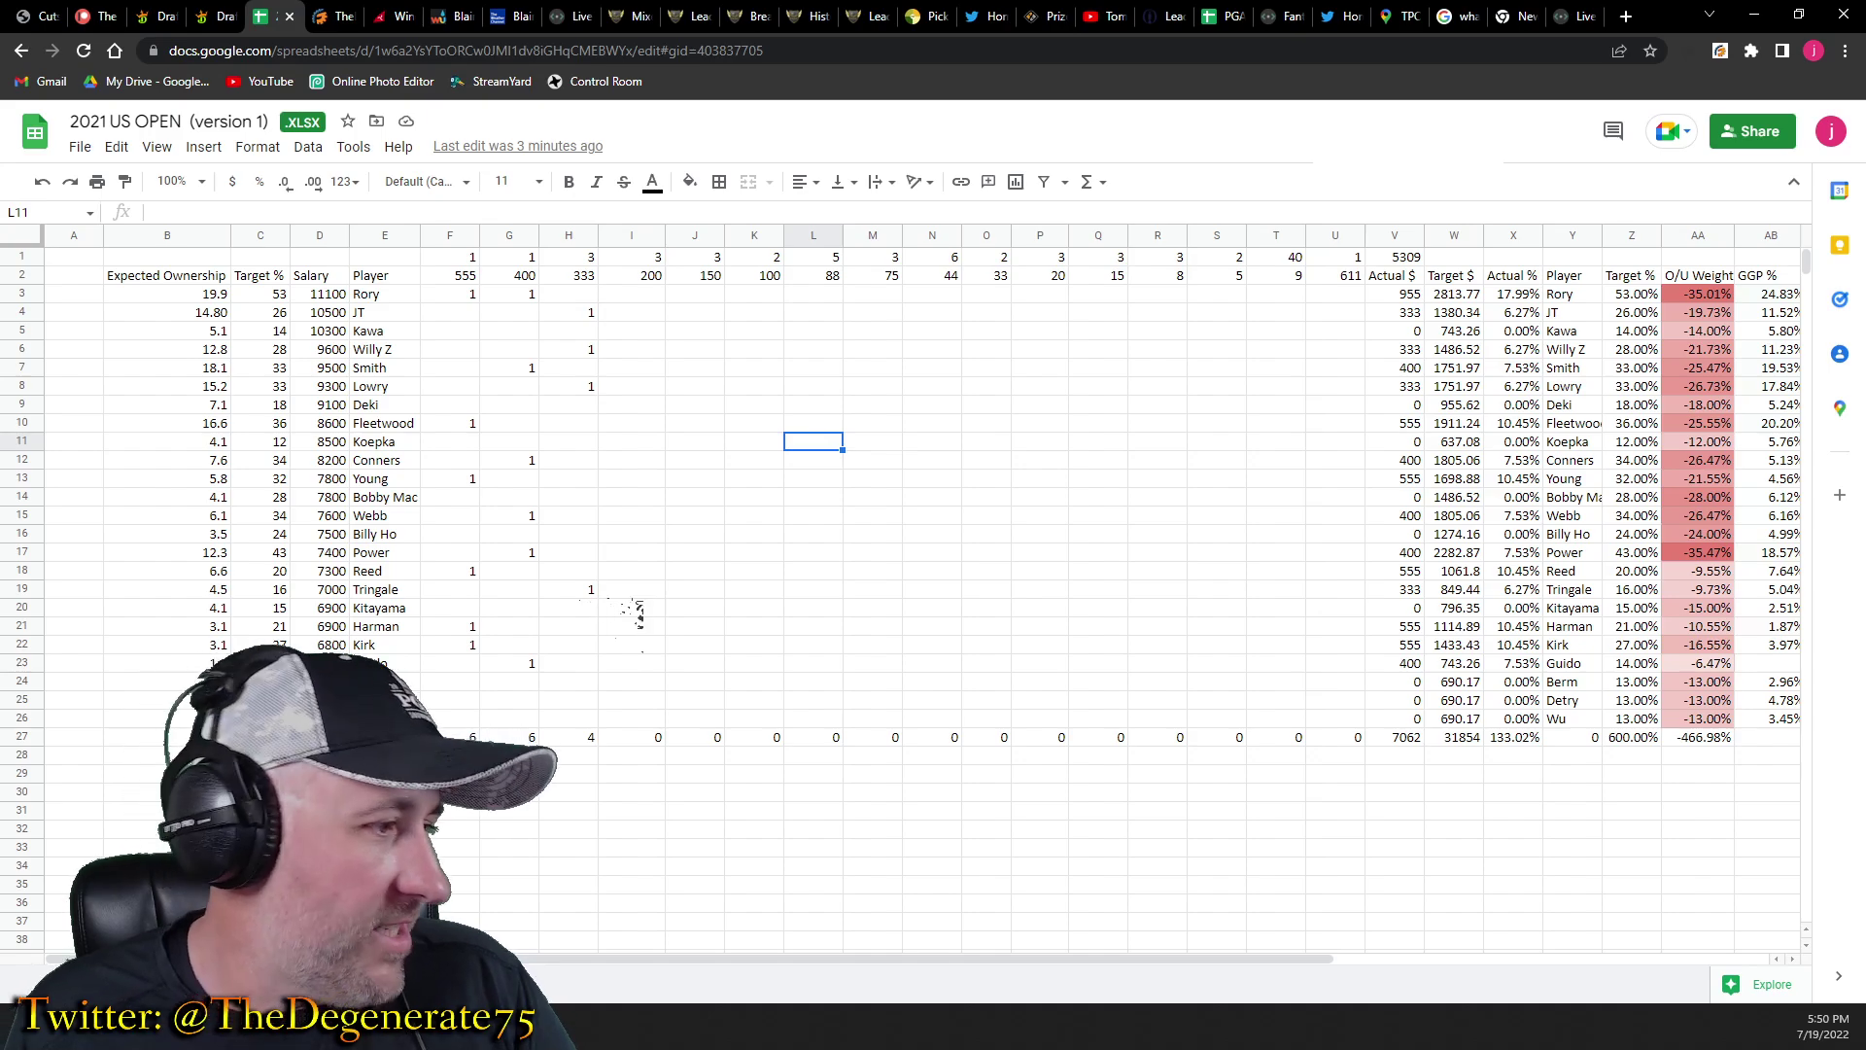
Look at the RotoGrinders profile's recent activity and rankings, and check the missions in progress on the DraftKings missions page.
left_click(336, 17)
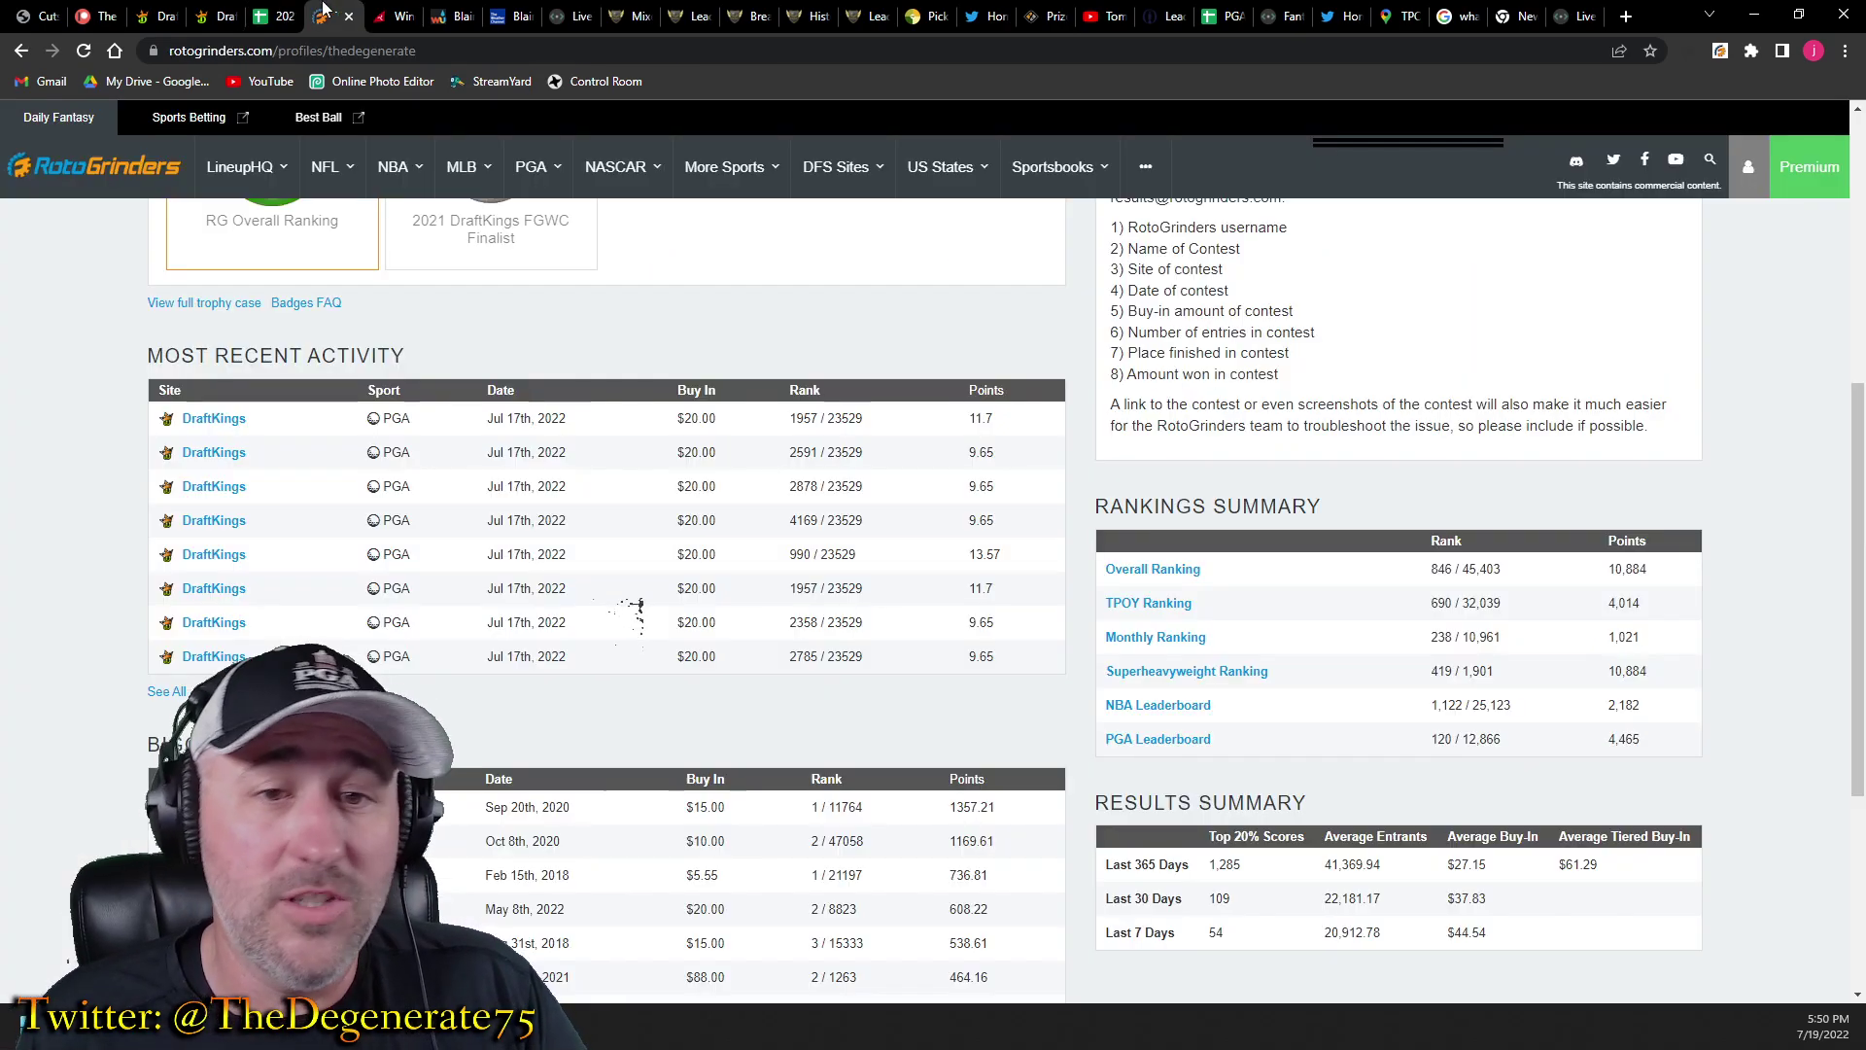
left_click(222, 14)
left_click(155, 15)
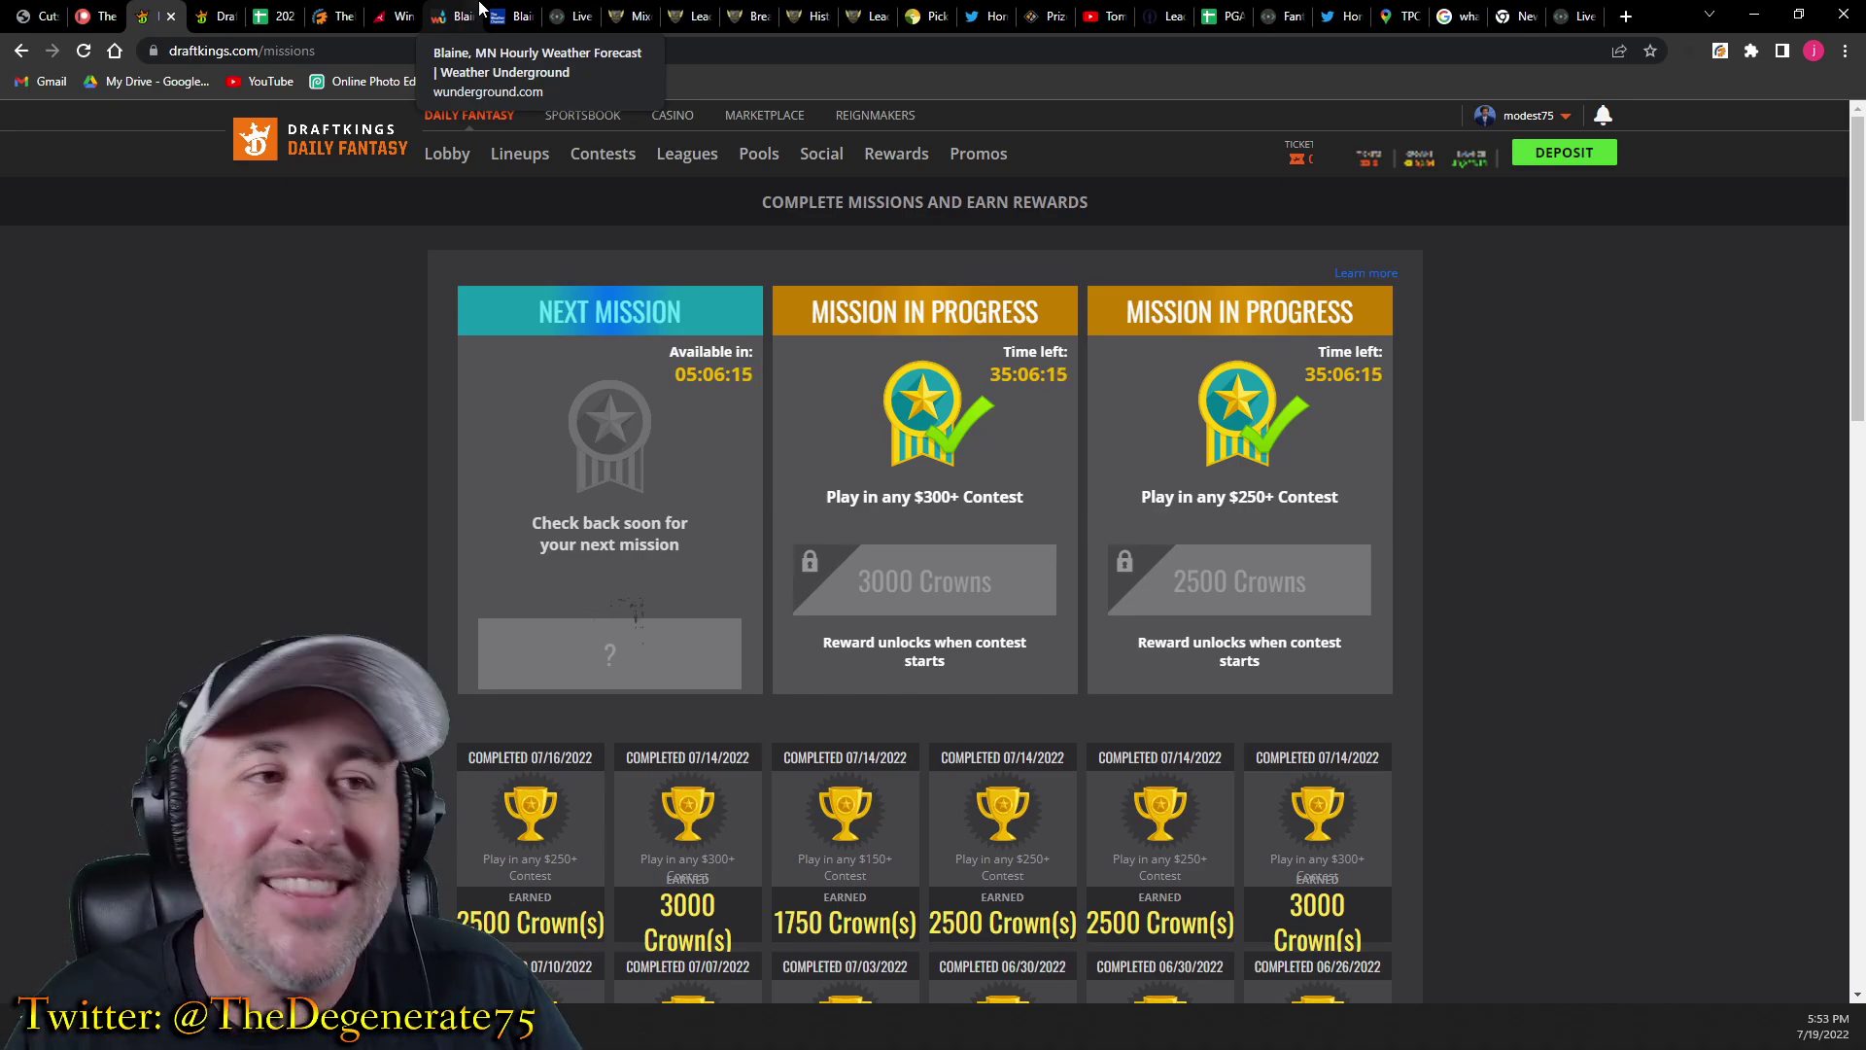
Return to the ownership spreadsheet and review the players' Expected Ownership values and the GGP % column.
left_click(264, 15)
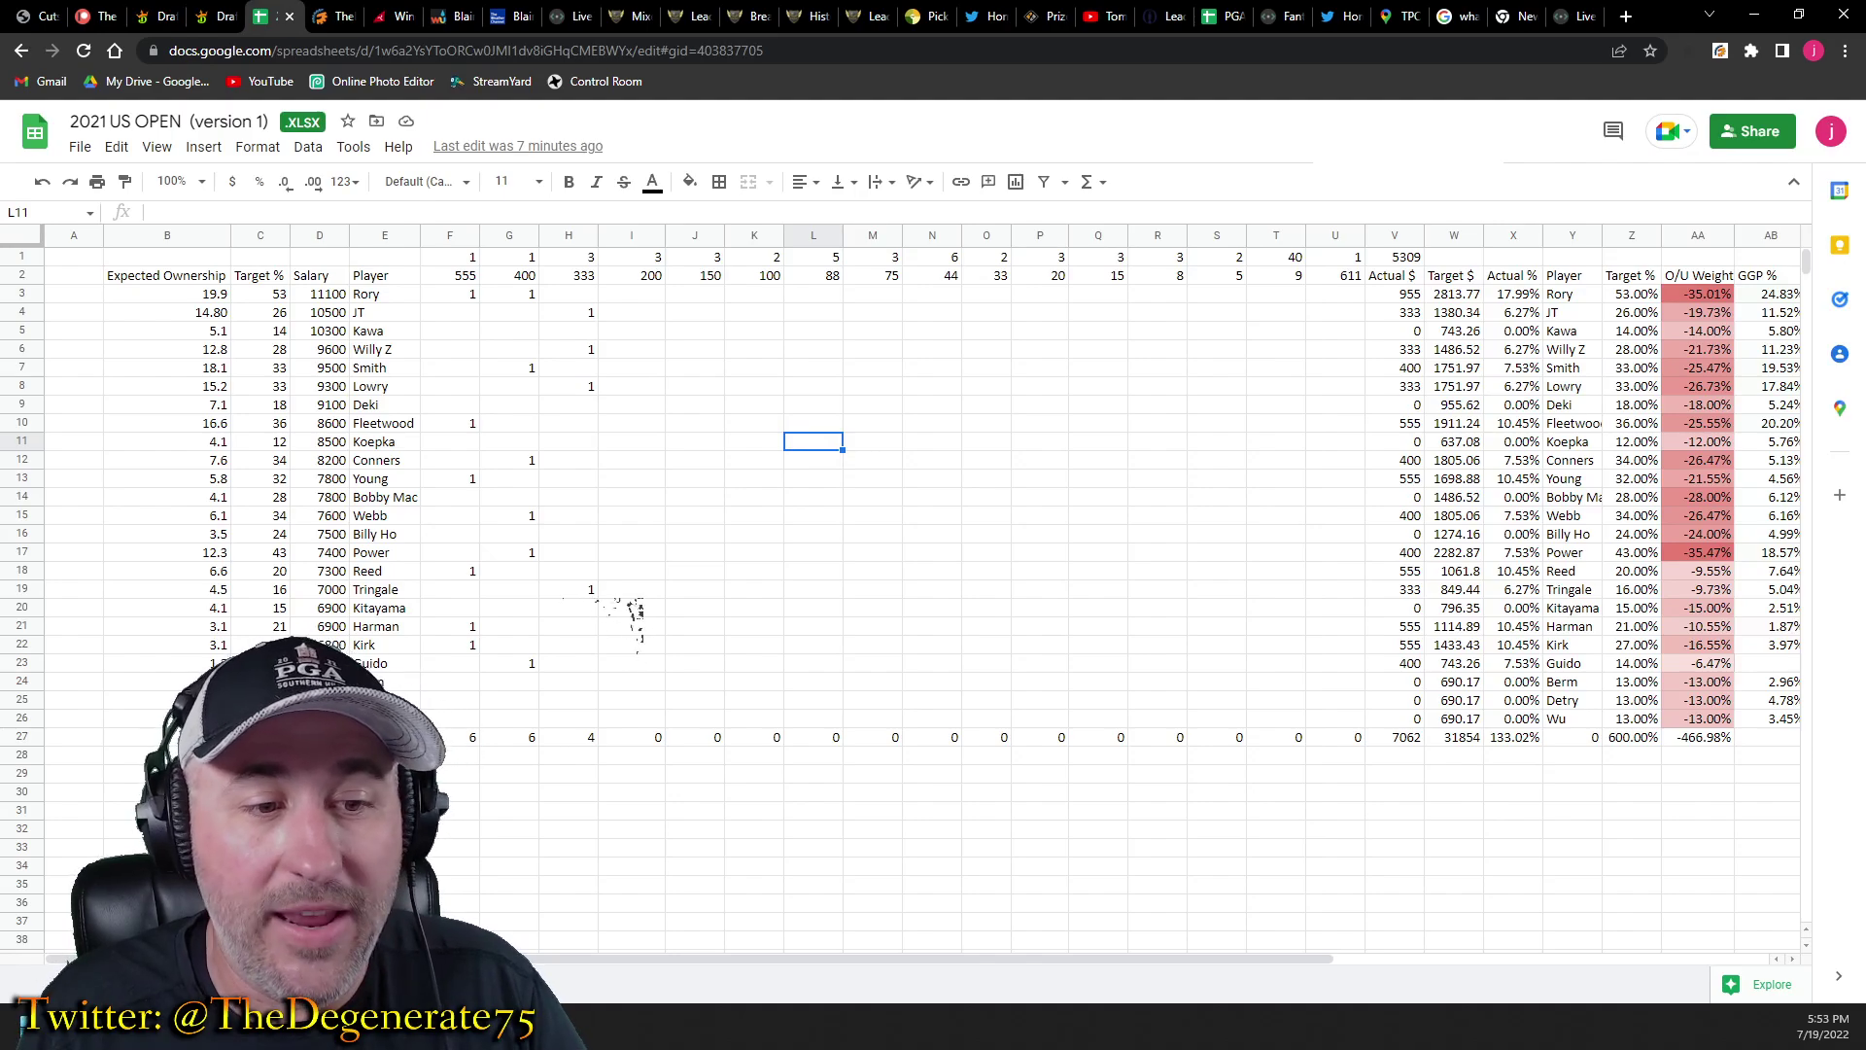
left_click(150, 681)
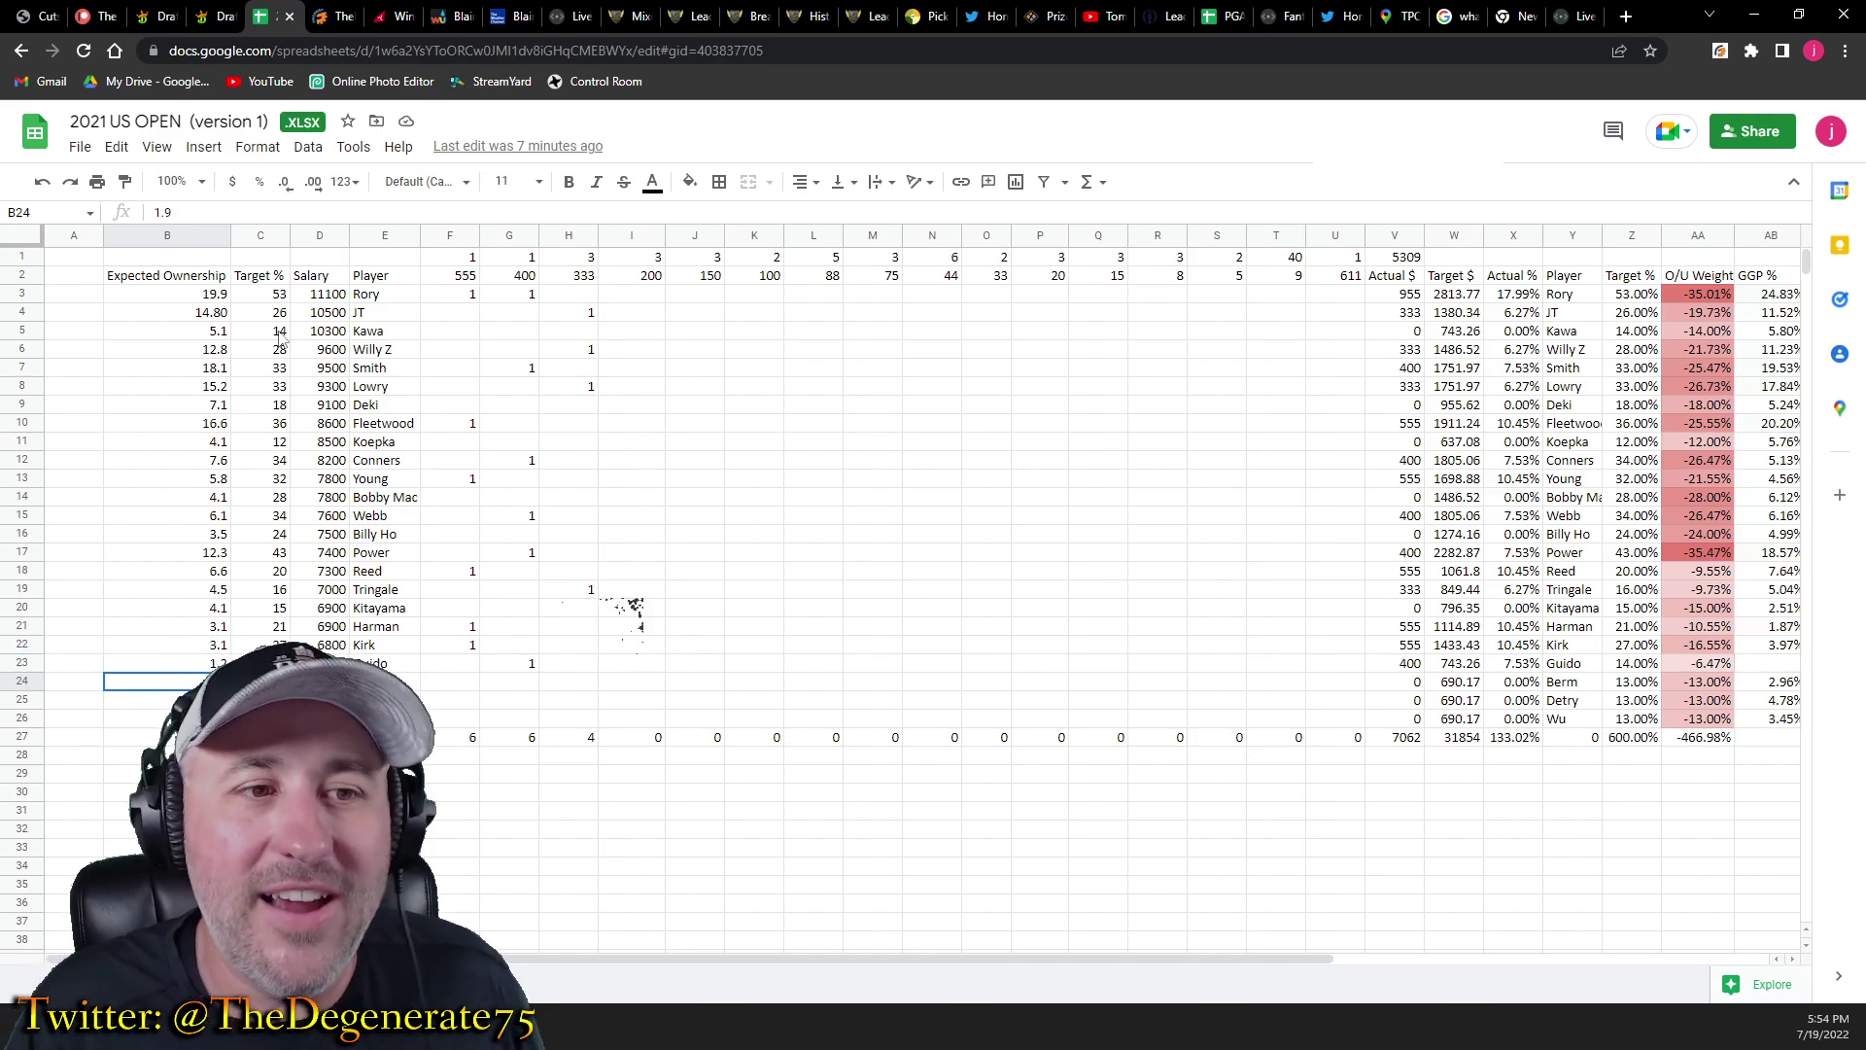
left_click(197, 303)
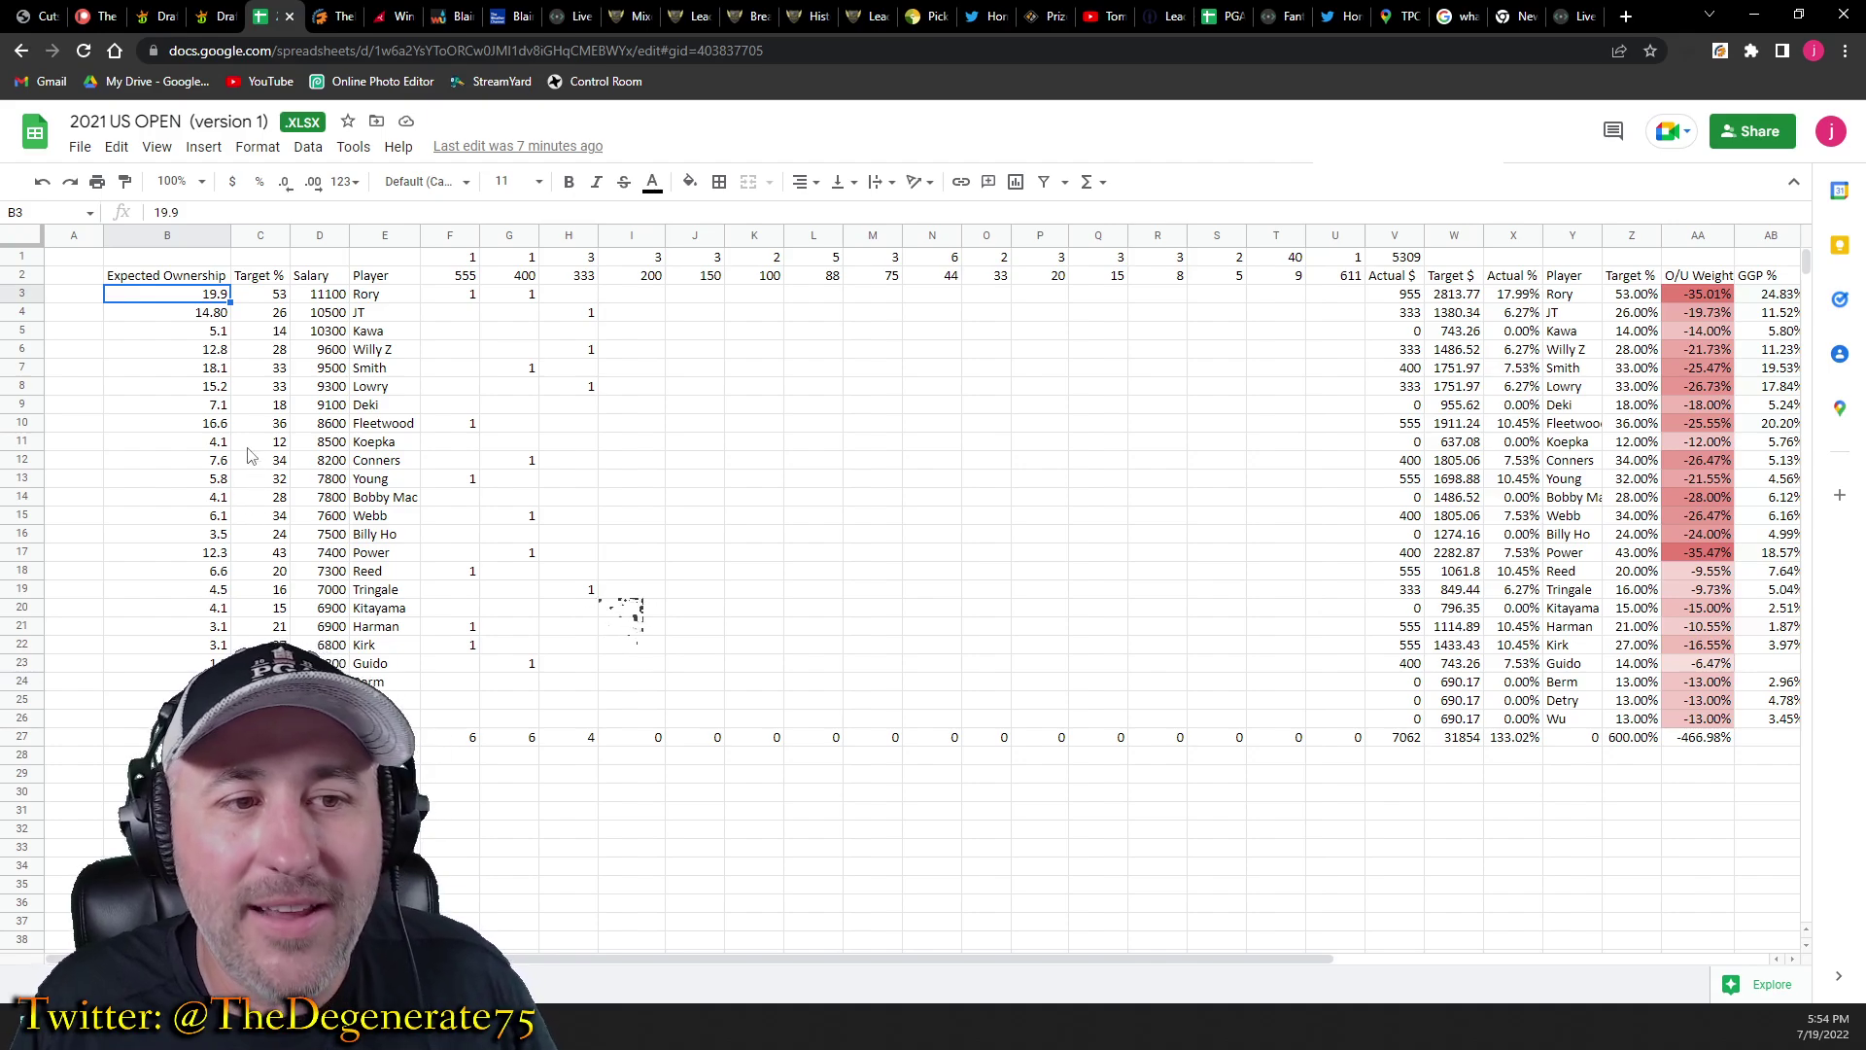
left_click(220, 426)
left_click(218, 410)
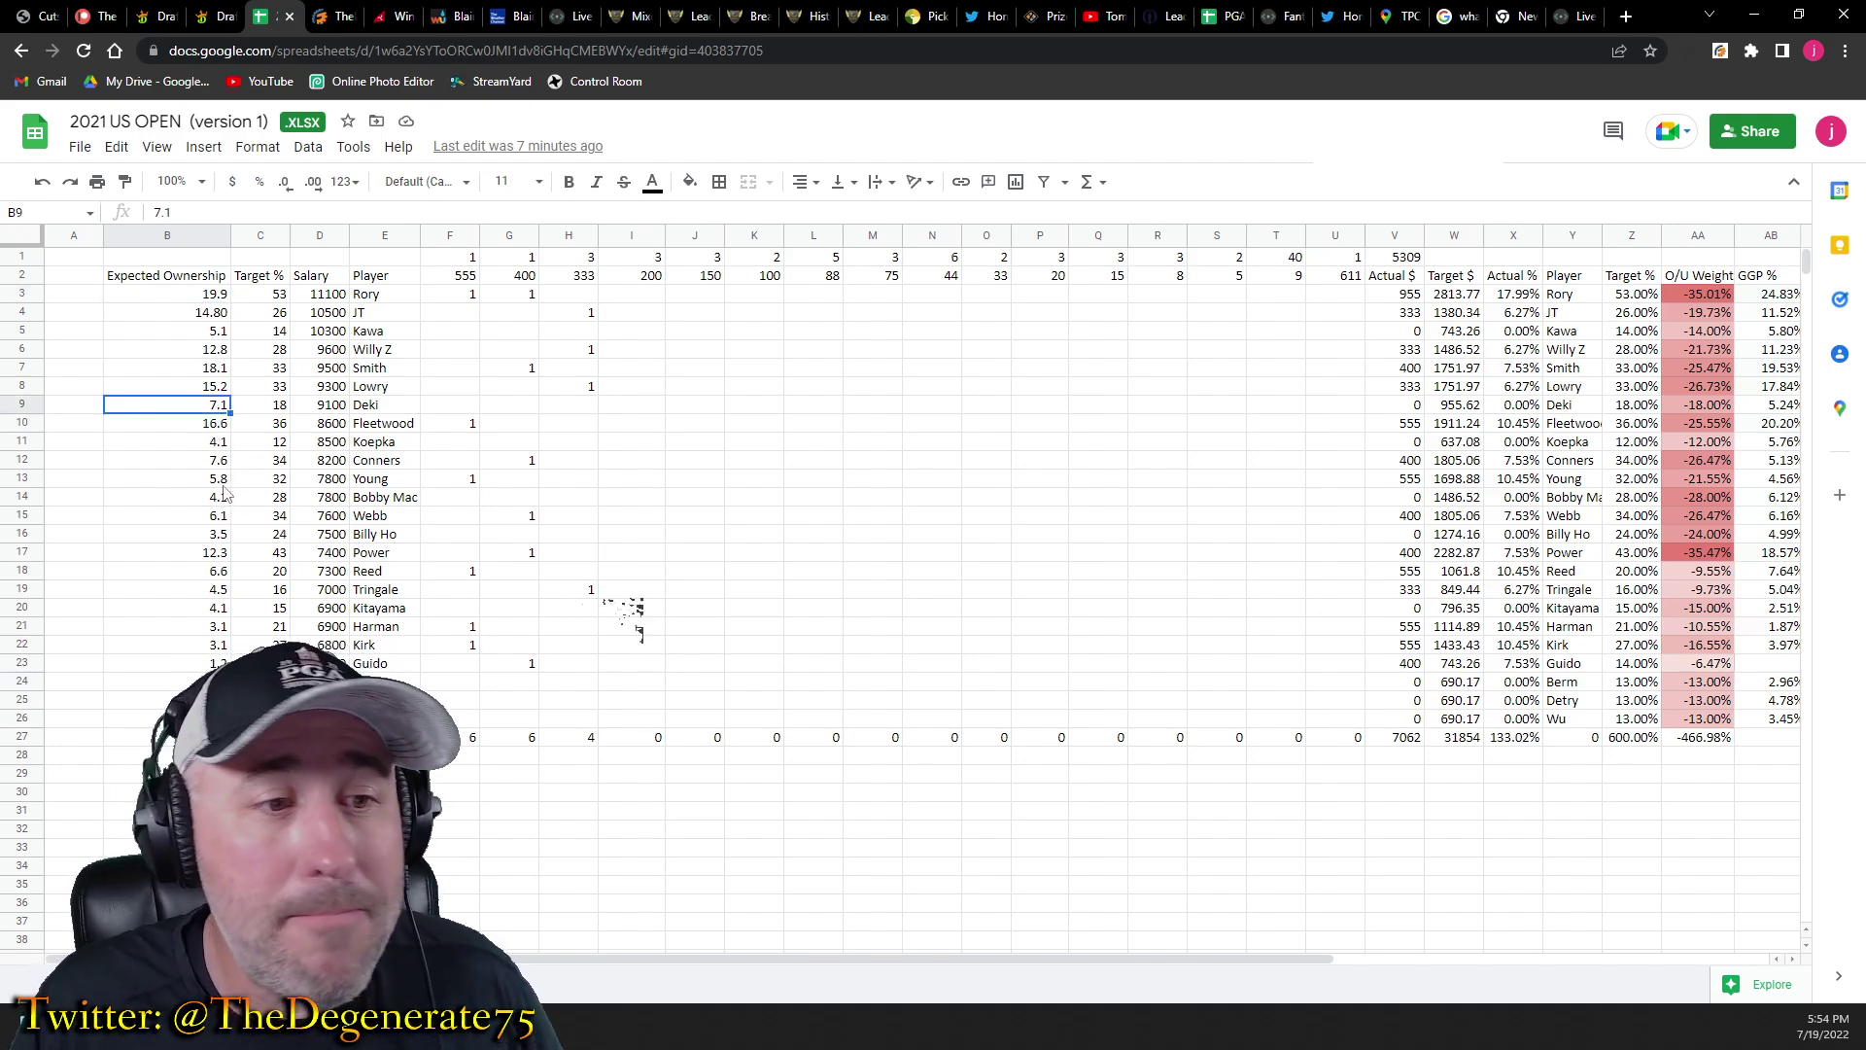
left_click(209, 552)
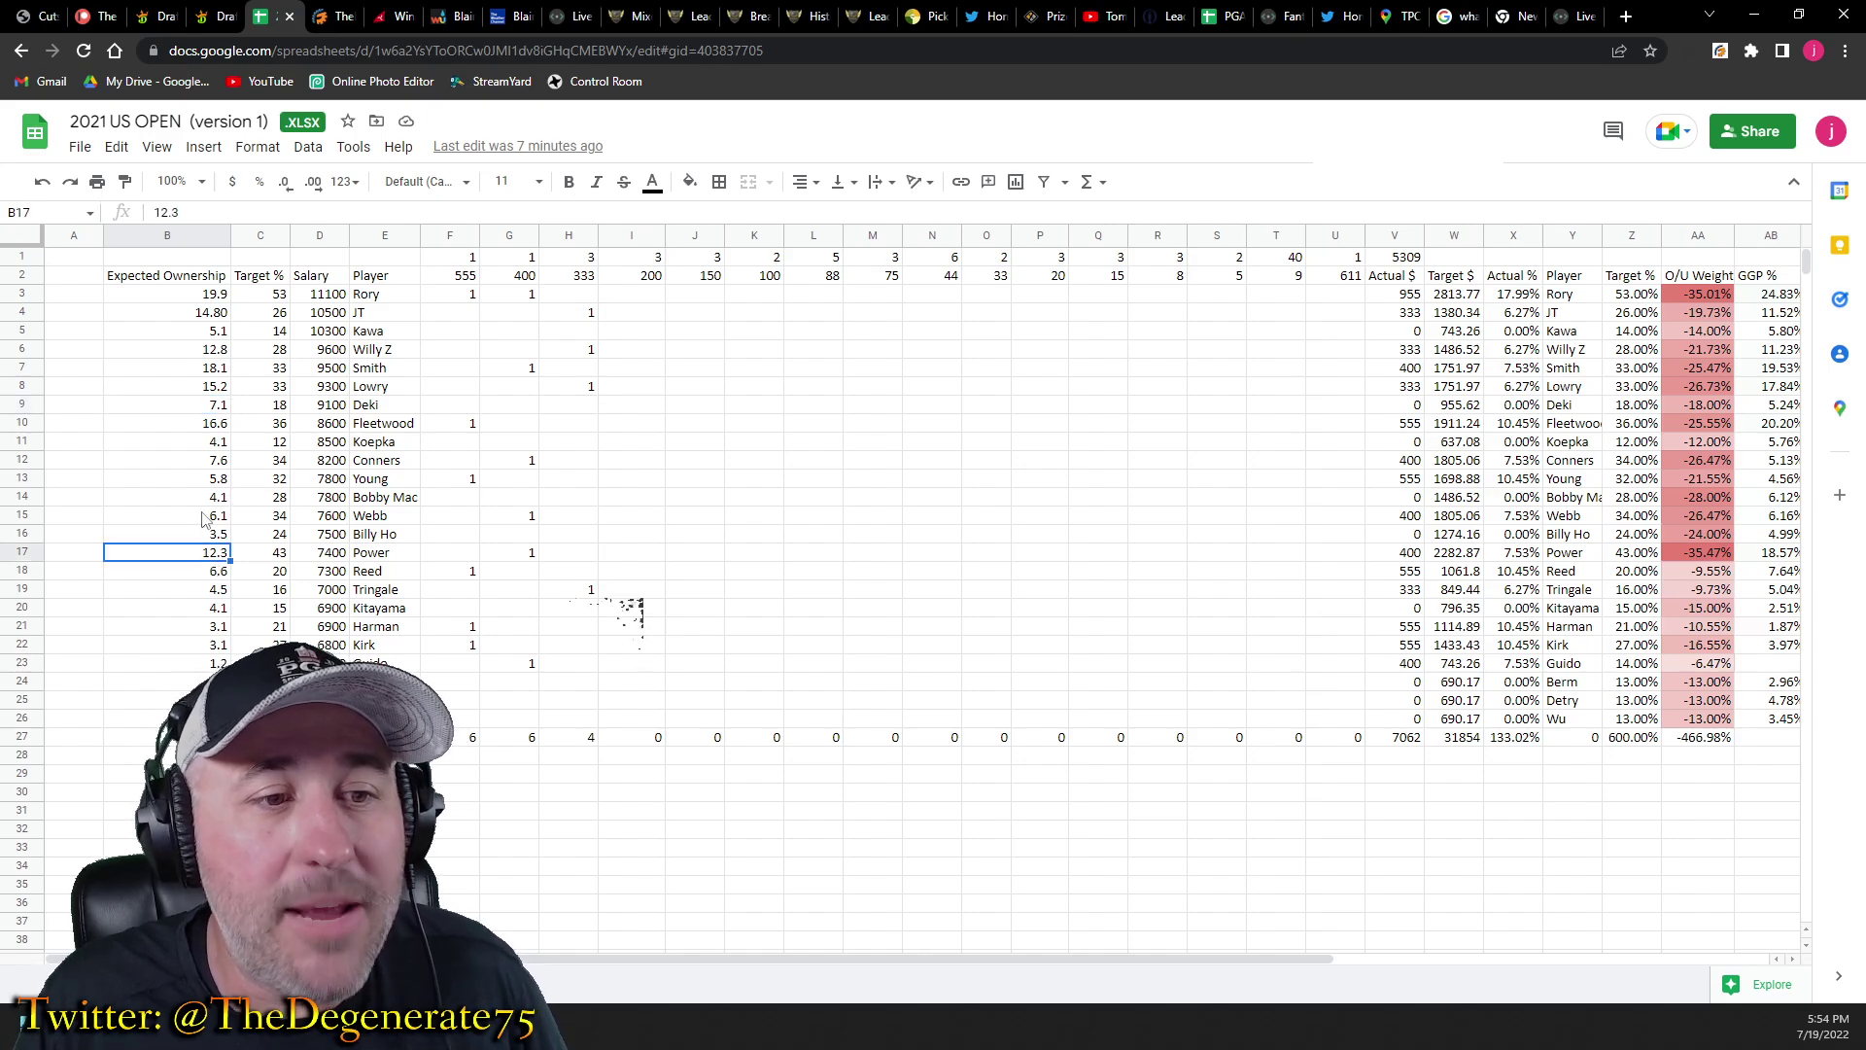
left_click(207, 501)
left_click(216, 482)
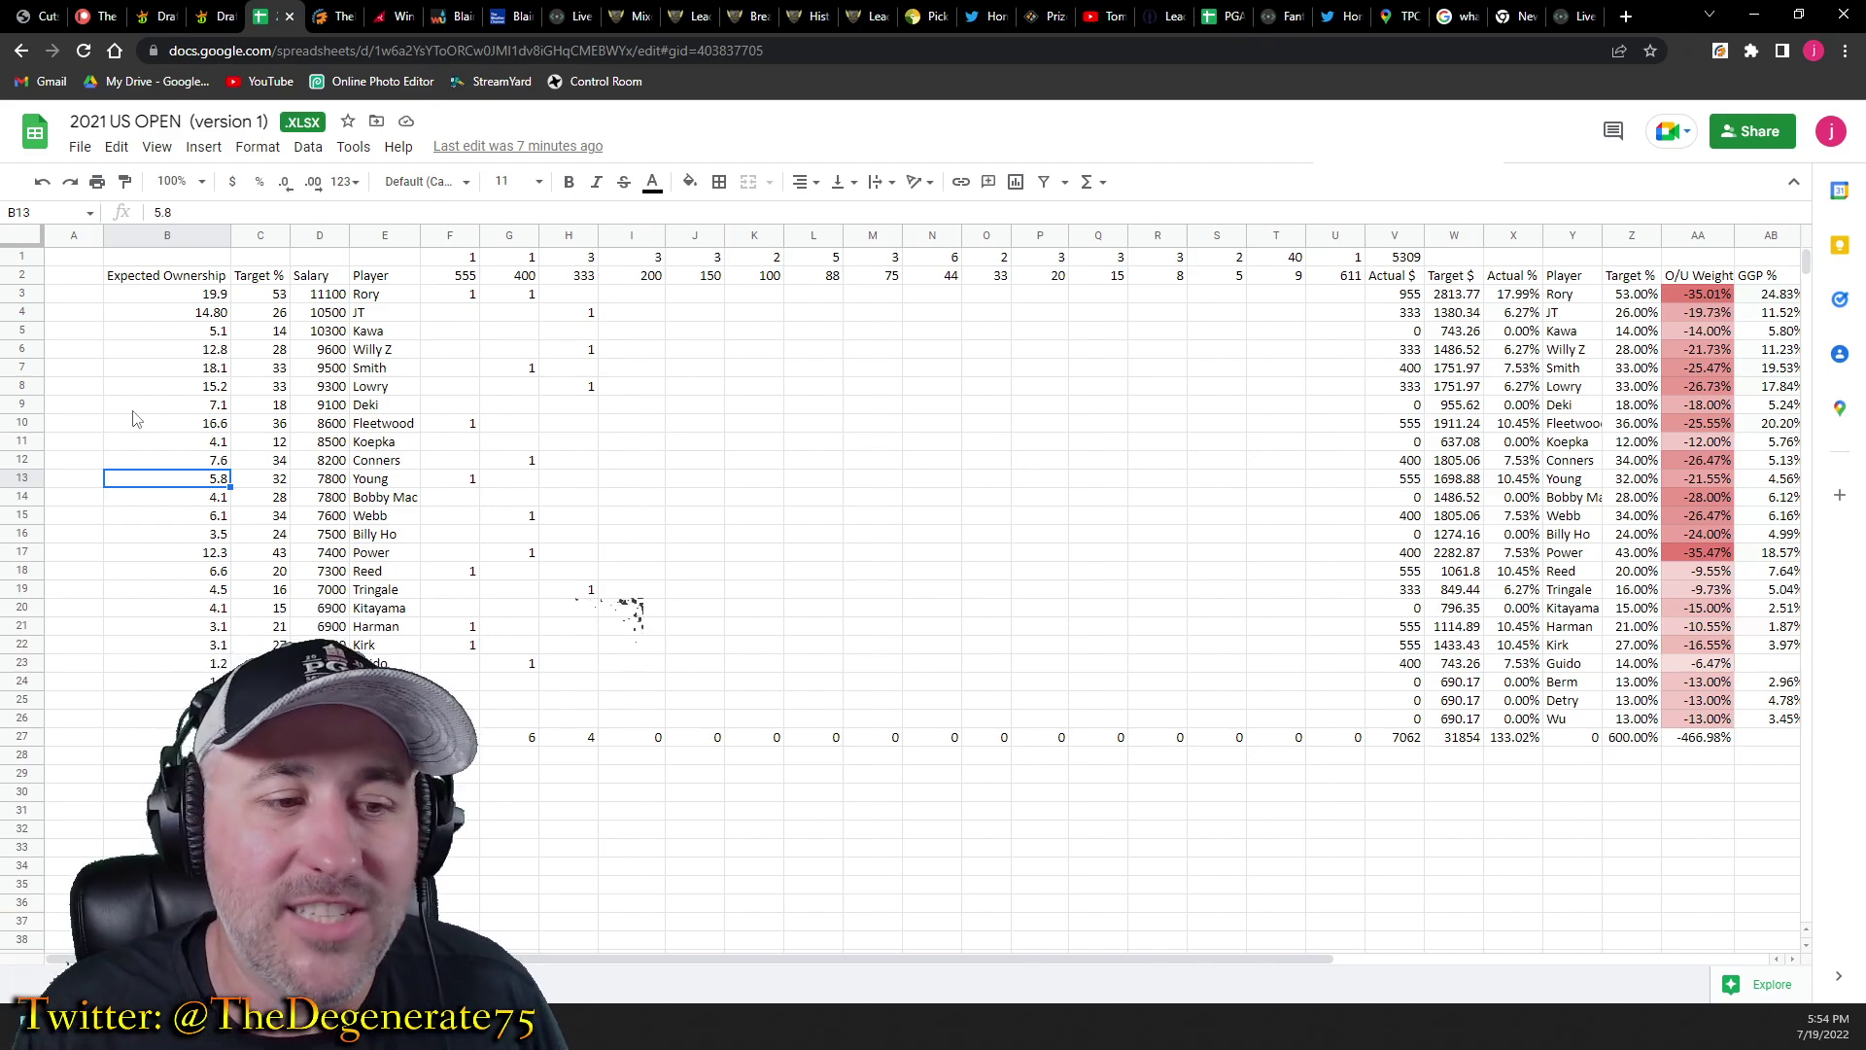
left_click(1788, 688)
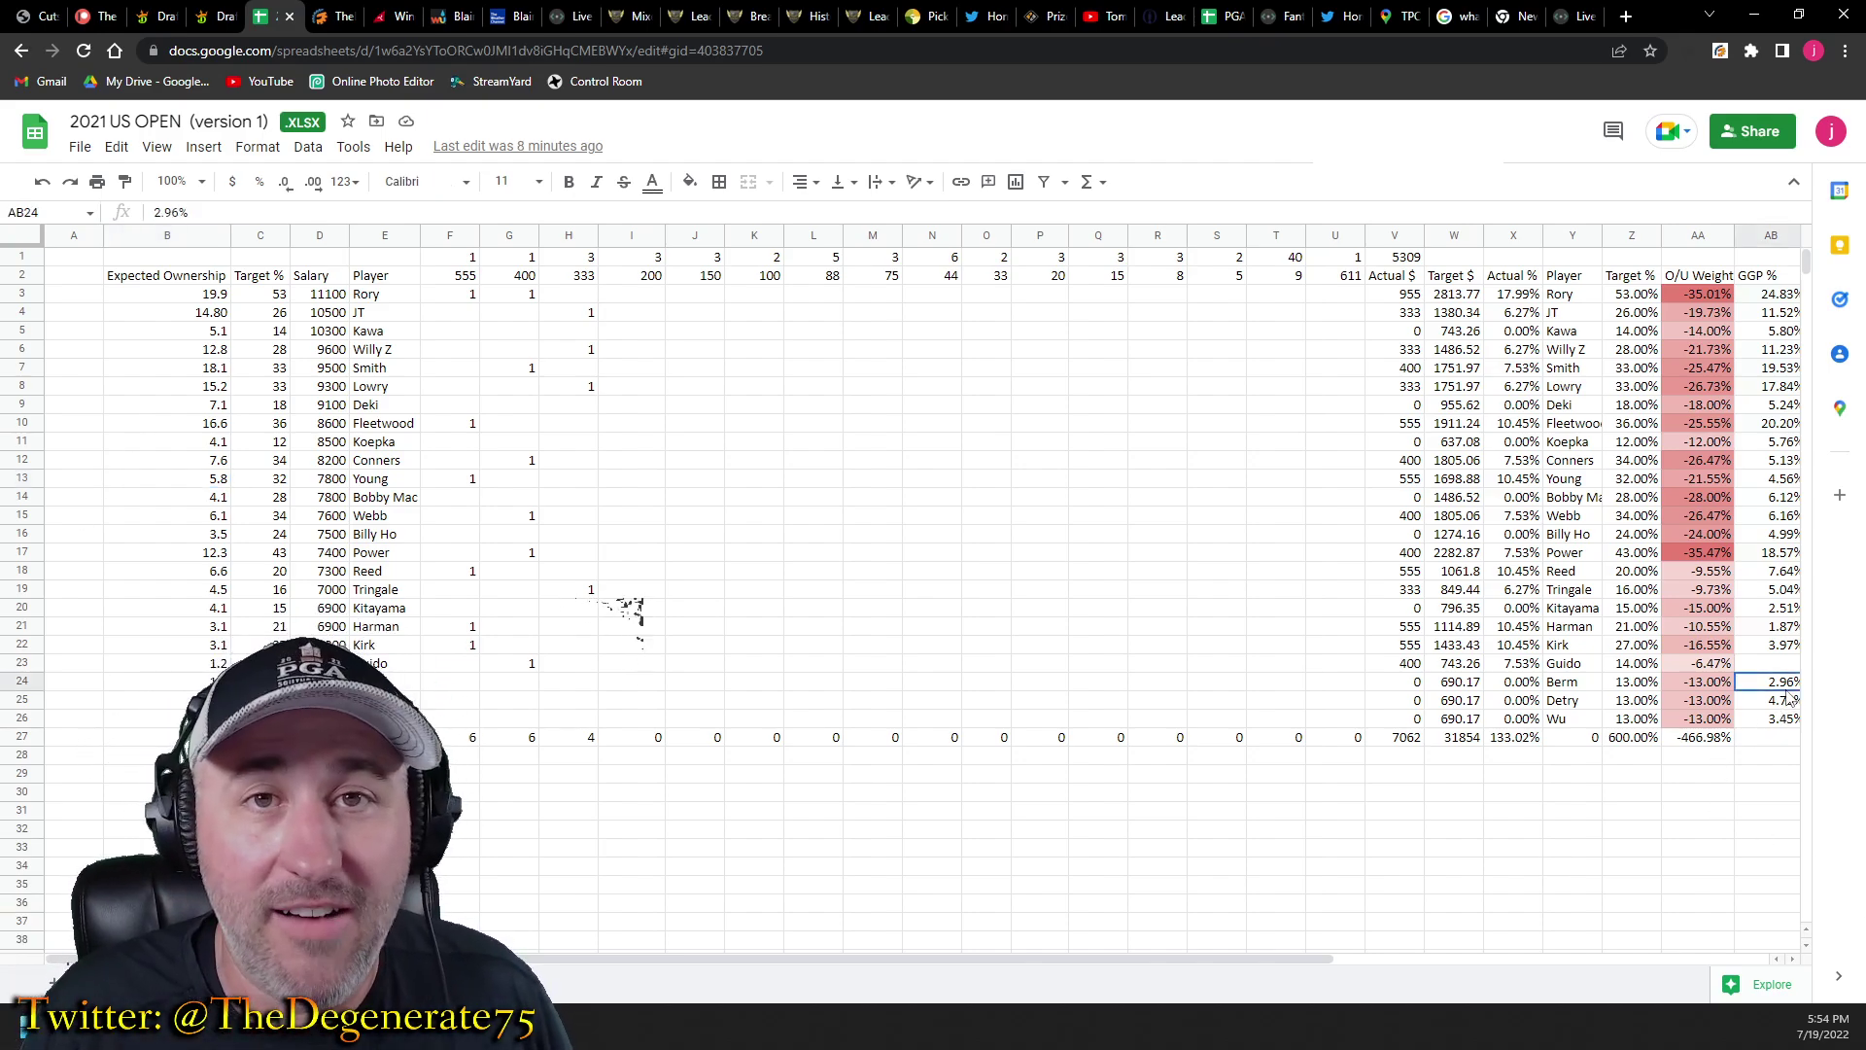
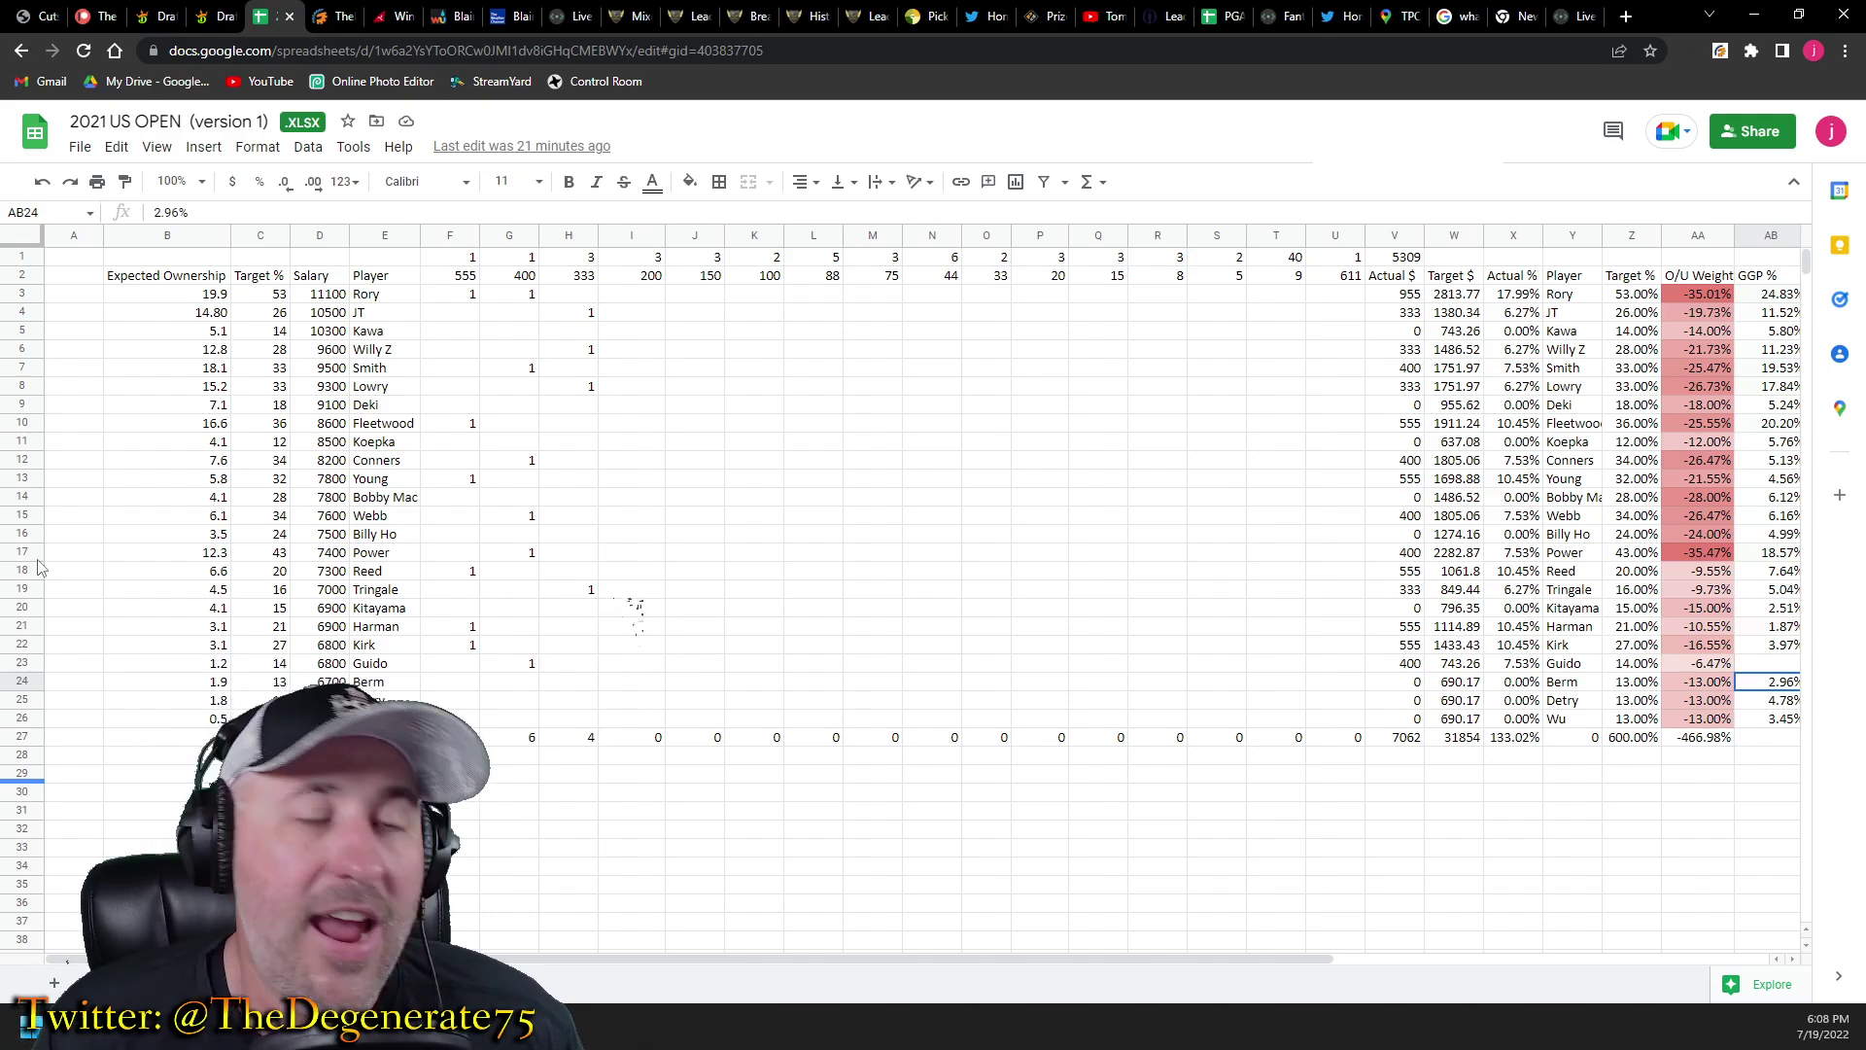
Switch to the DraftKings golf lobby to view the 3M Open contests.
left_click(196, 11)
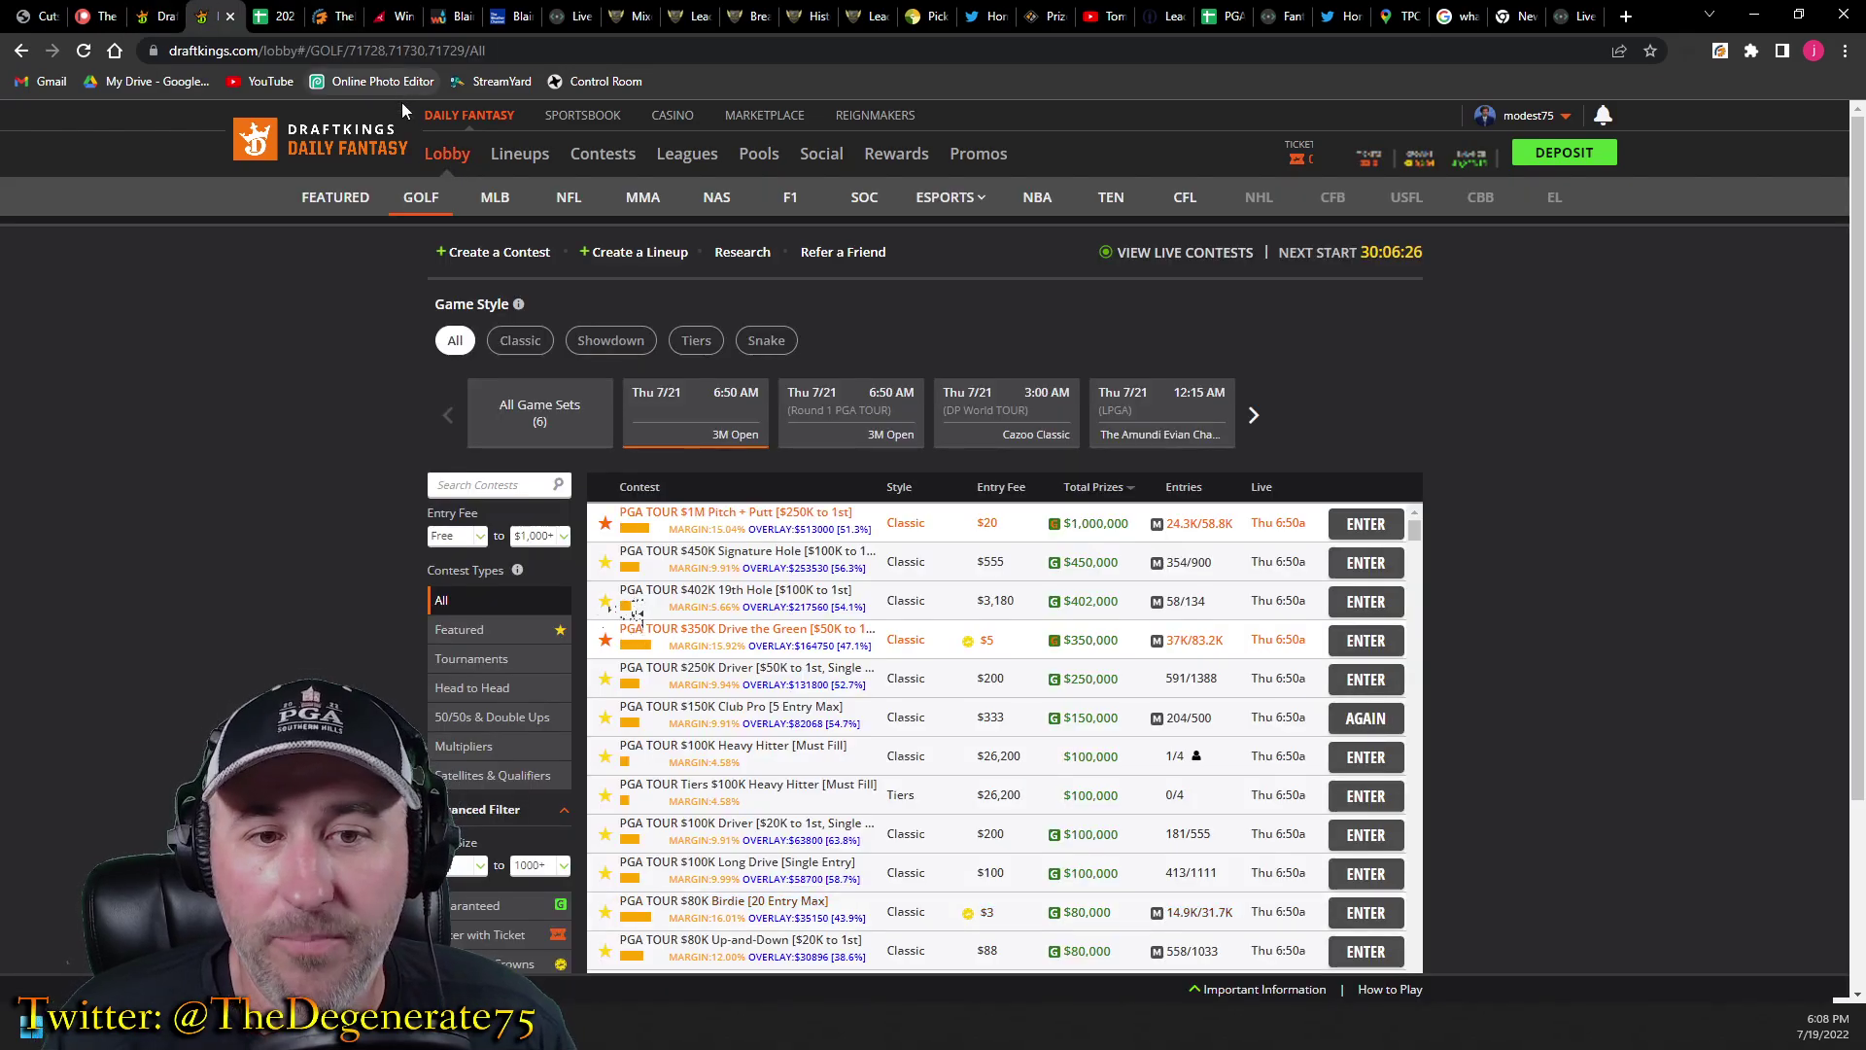